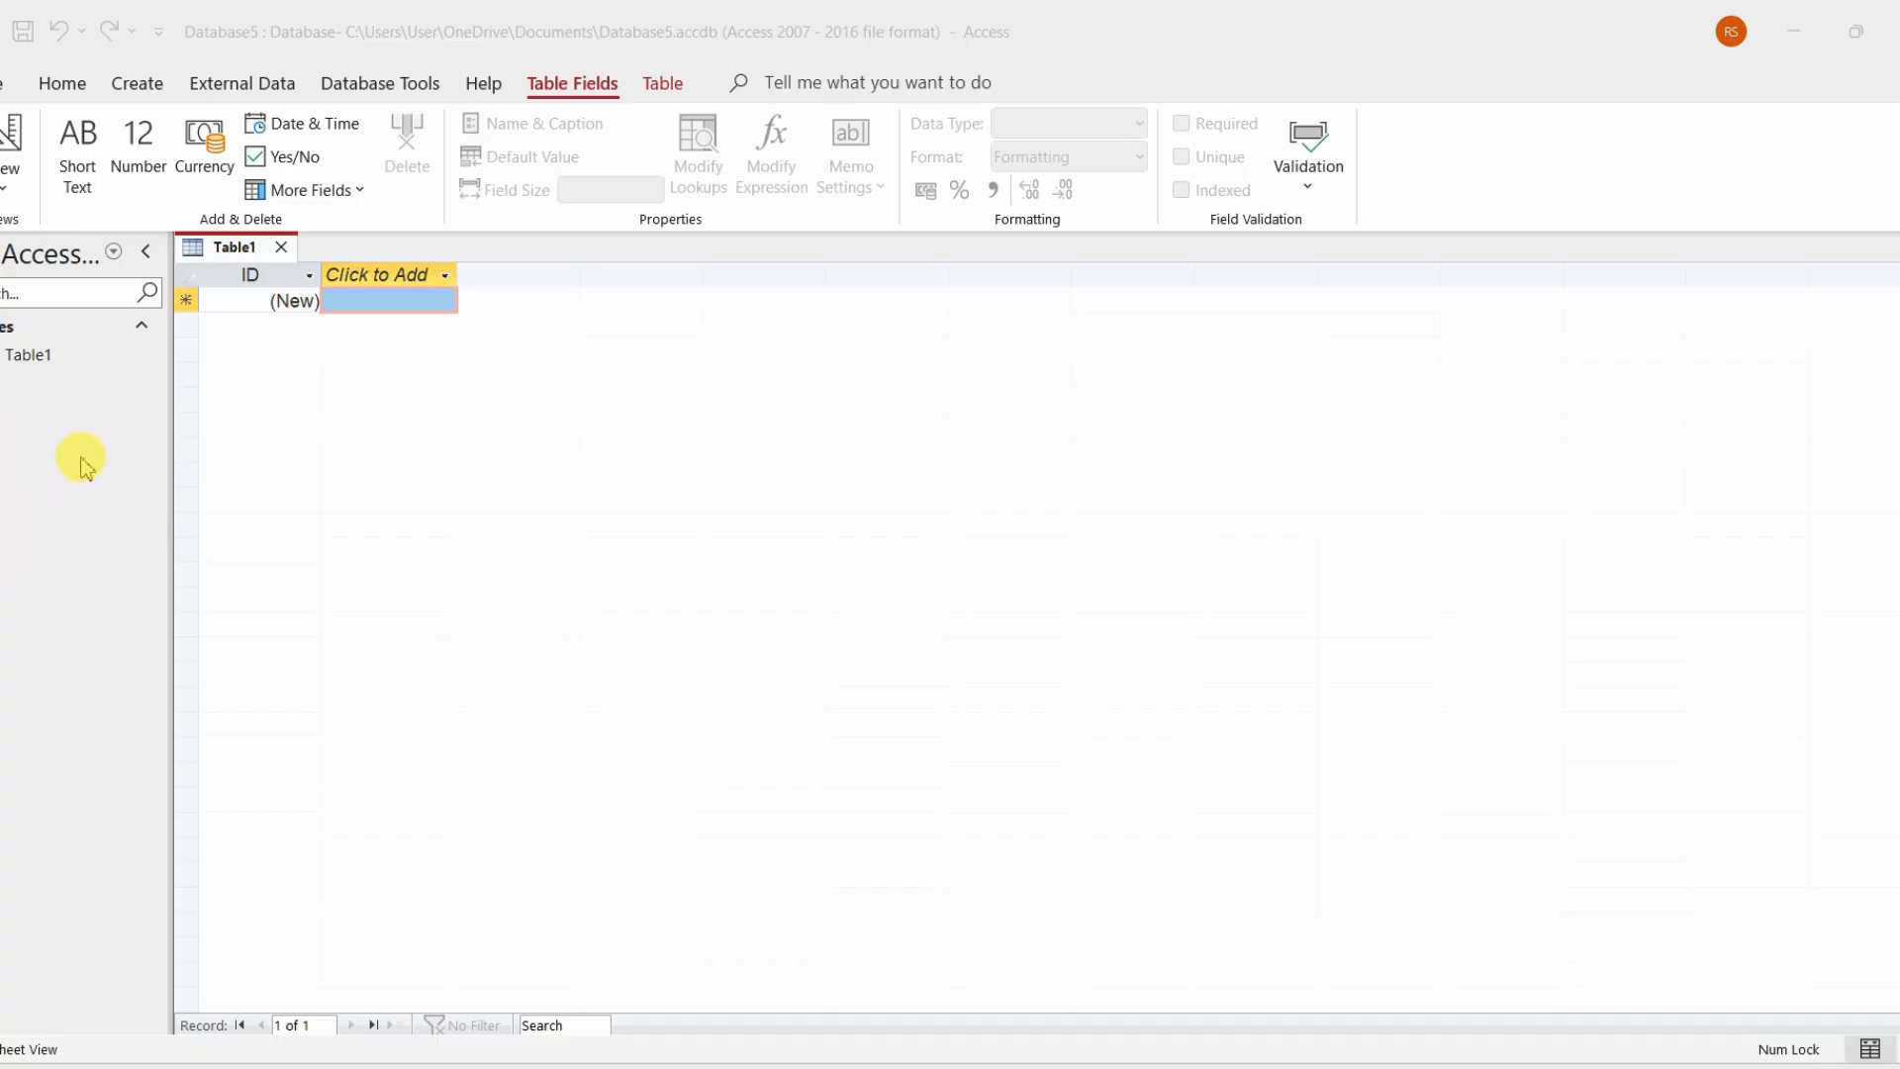
Switch the new table to Design View, saving it under the name Table1
{"action": "left_click", "coordinate": [284, 61]}
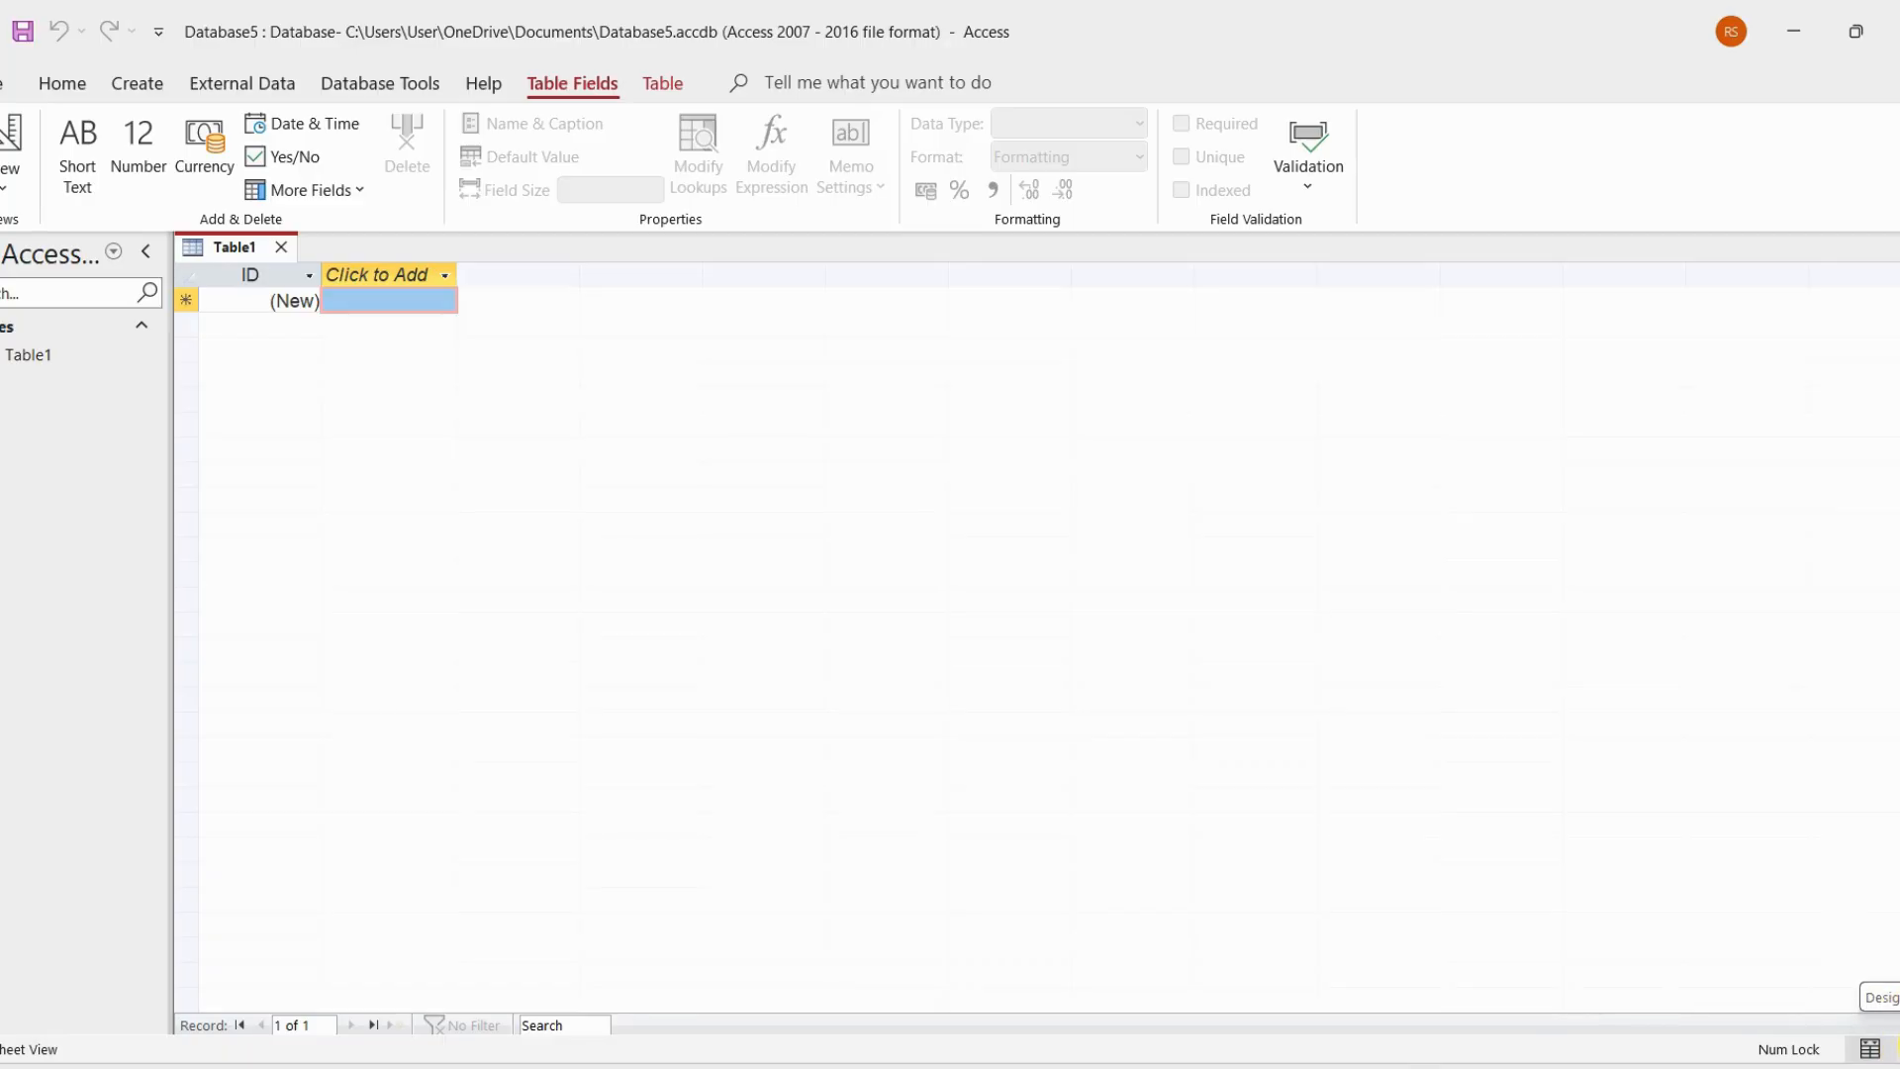
{"action": "left_click", "coordinate": [1890, 1051]}
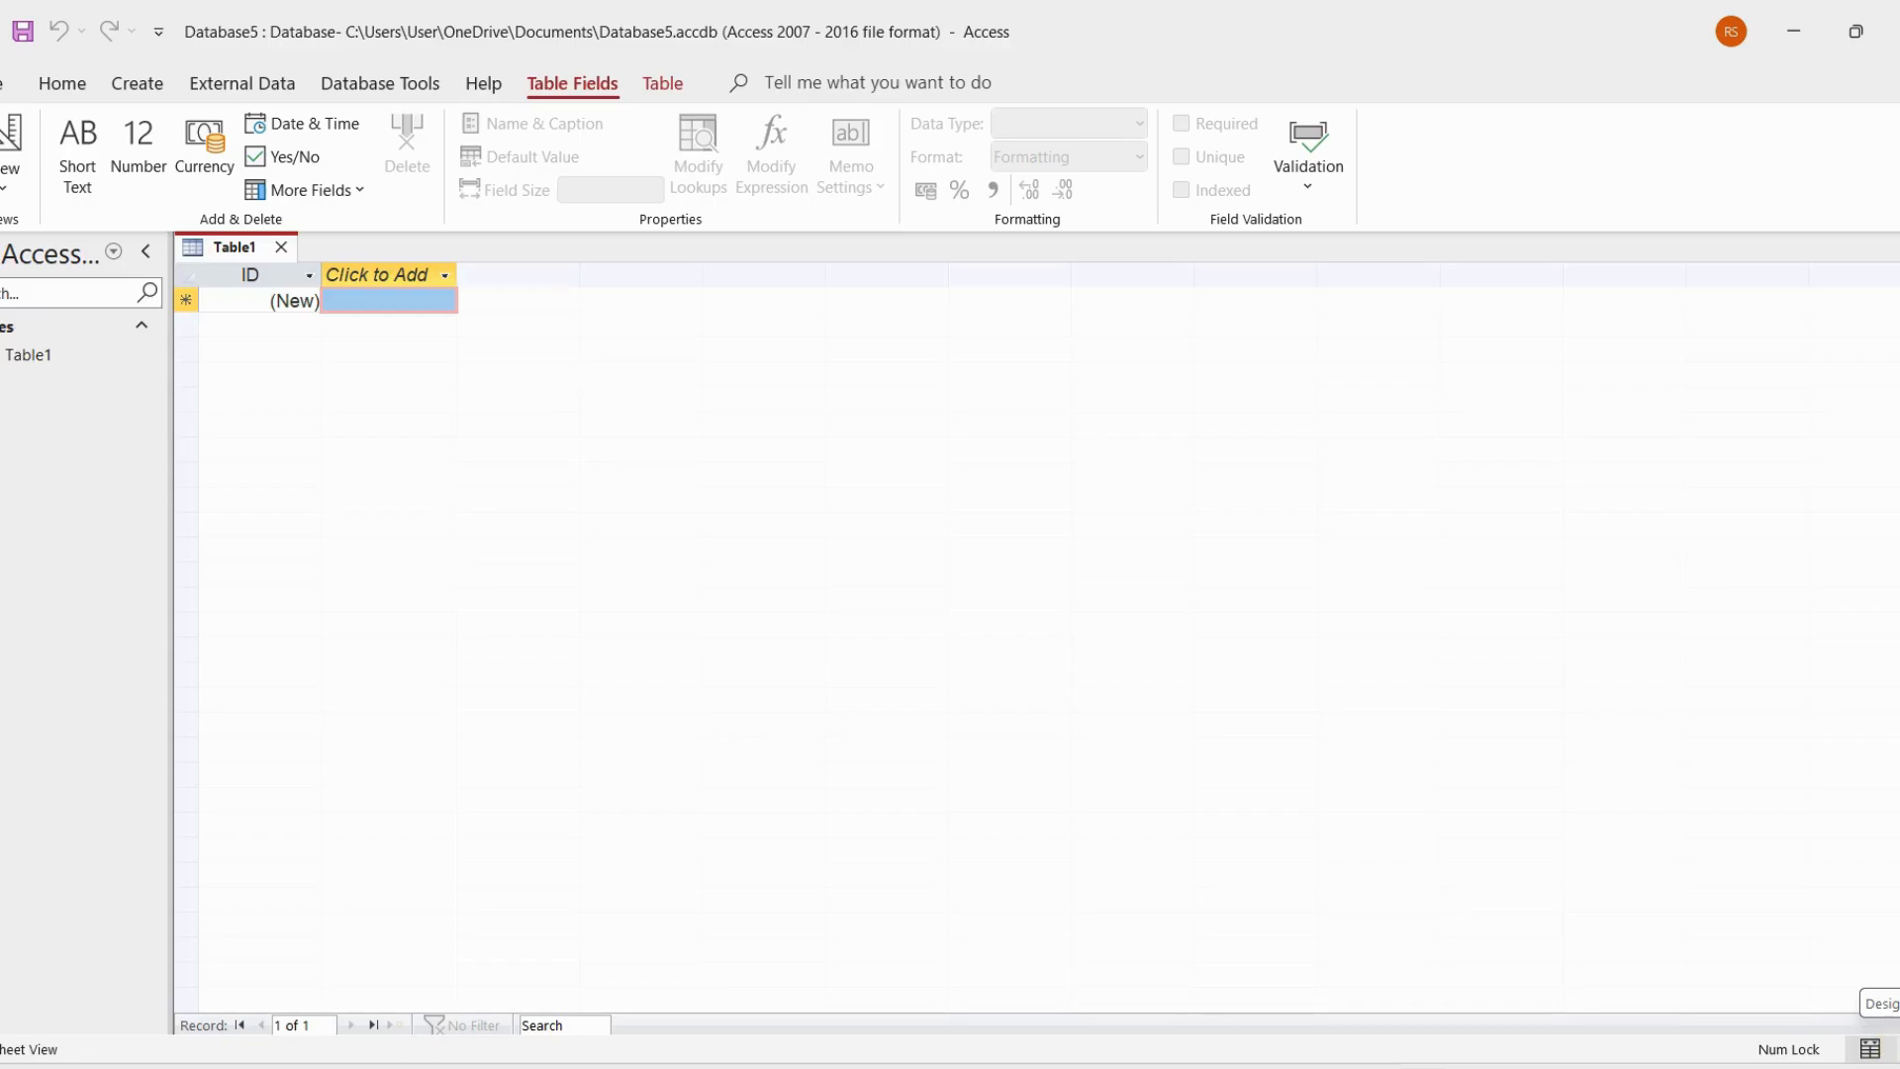
{"action": "left_click", "coordinate": [1885, 1051]}
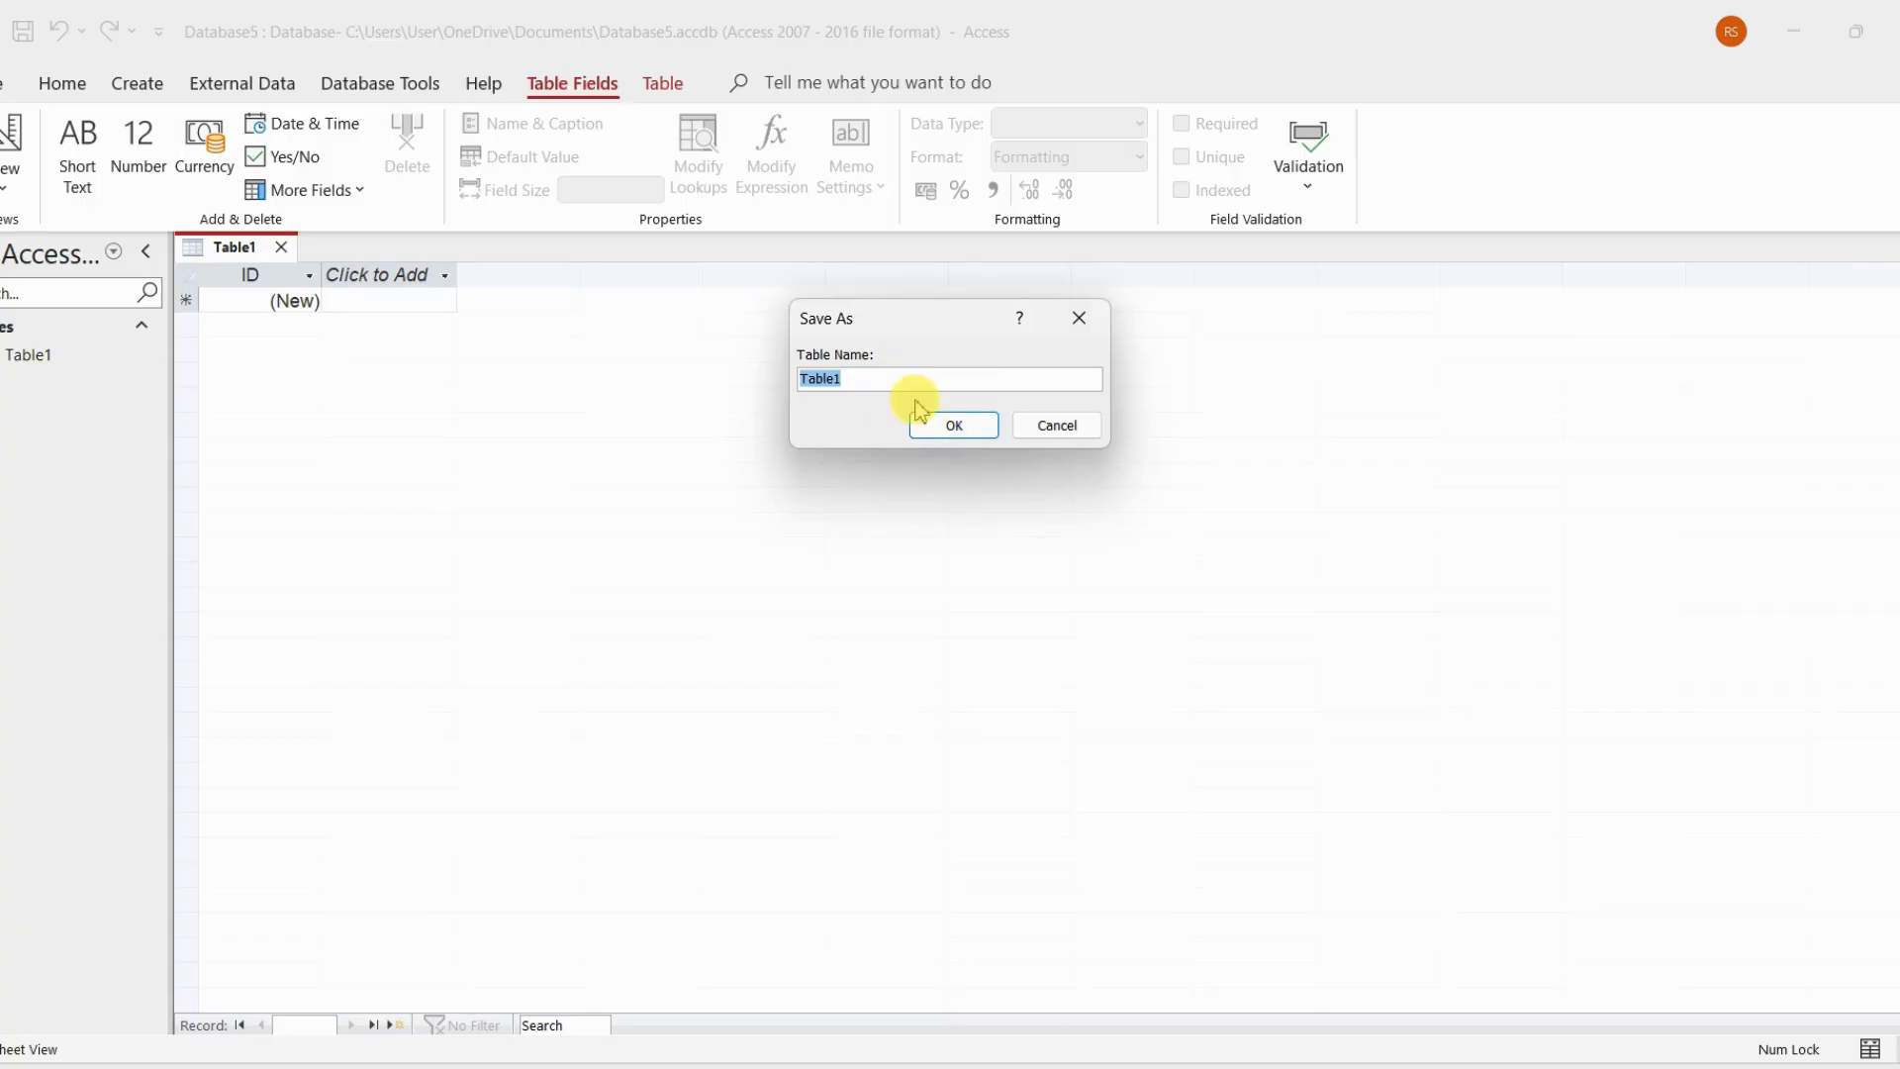
{"action": "left_click", "coordinate": [952, 433]}
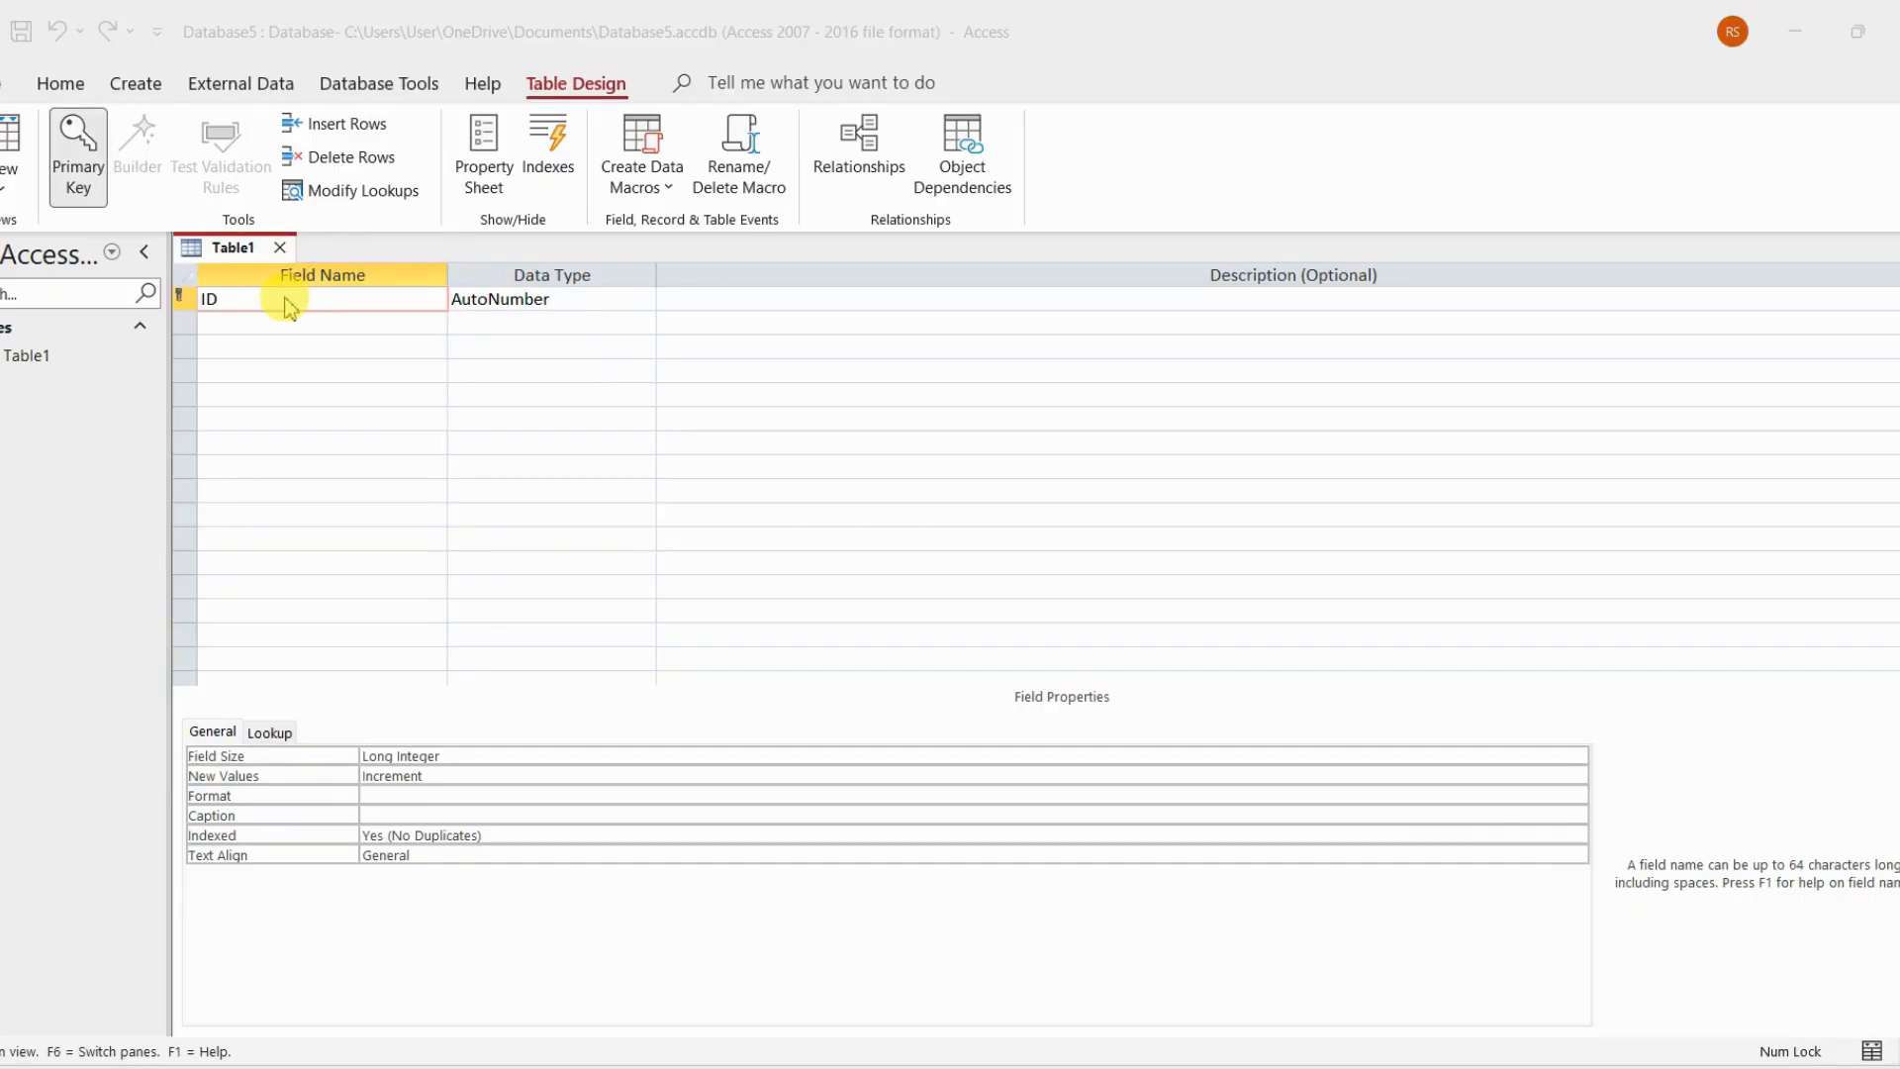
Rename the primary key field as Student ID and set its data type to Number
{"action": "left_click", "coordinate": [256, 303]}
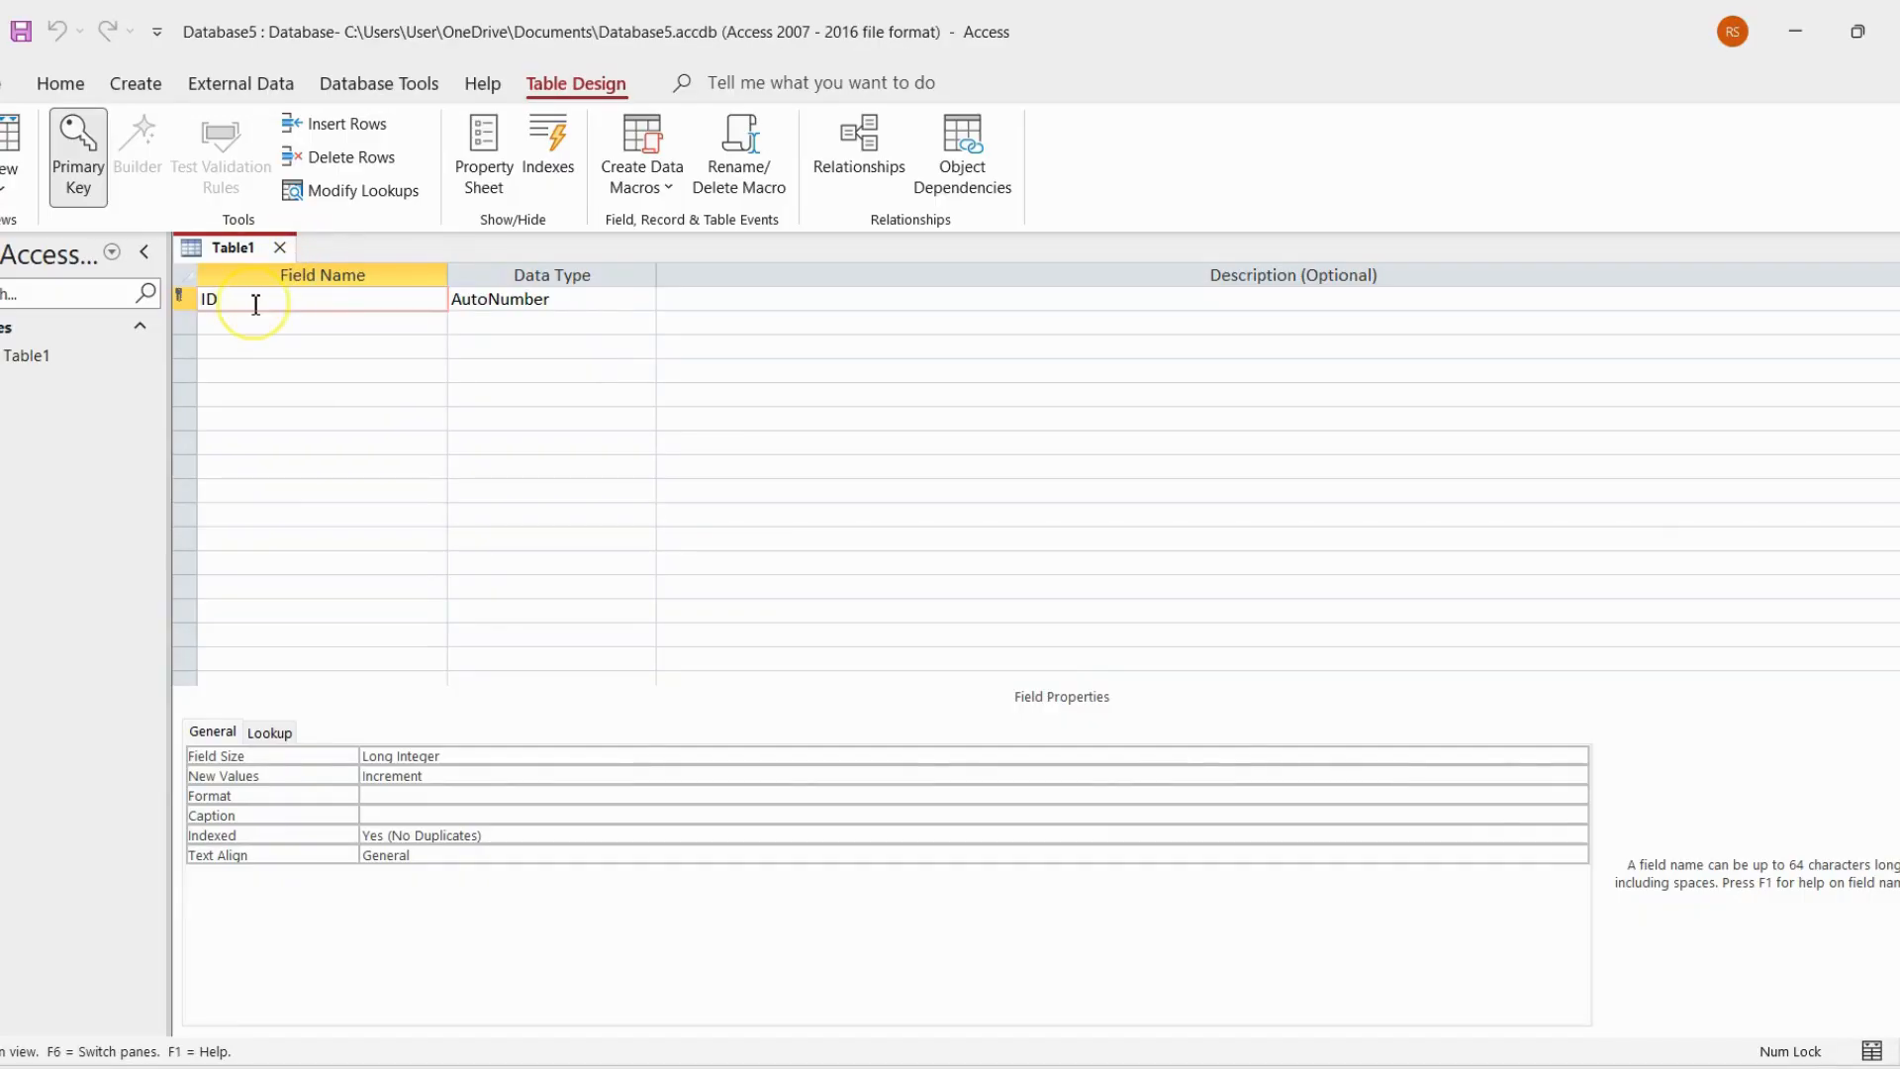
{"action": "double_click", "coordinate": [255, 303]}
{"action": "type", "text": "Student"}
{"action": "left_click", "coordinate": [591, 299]}
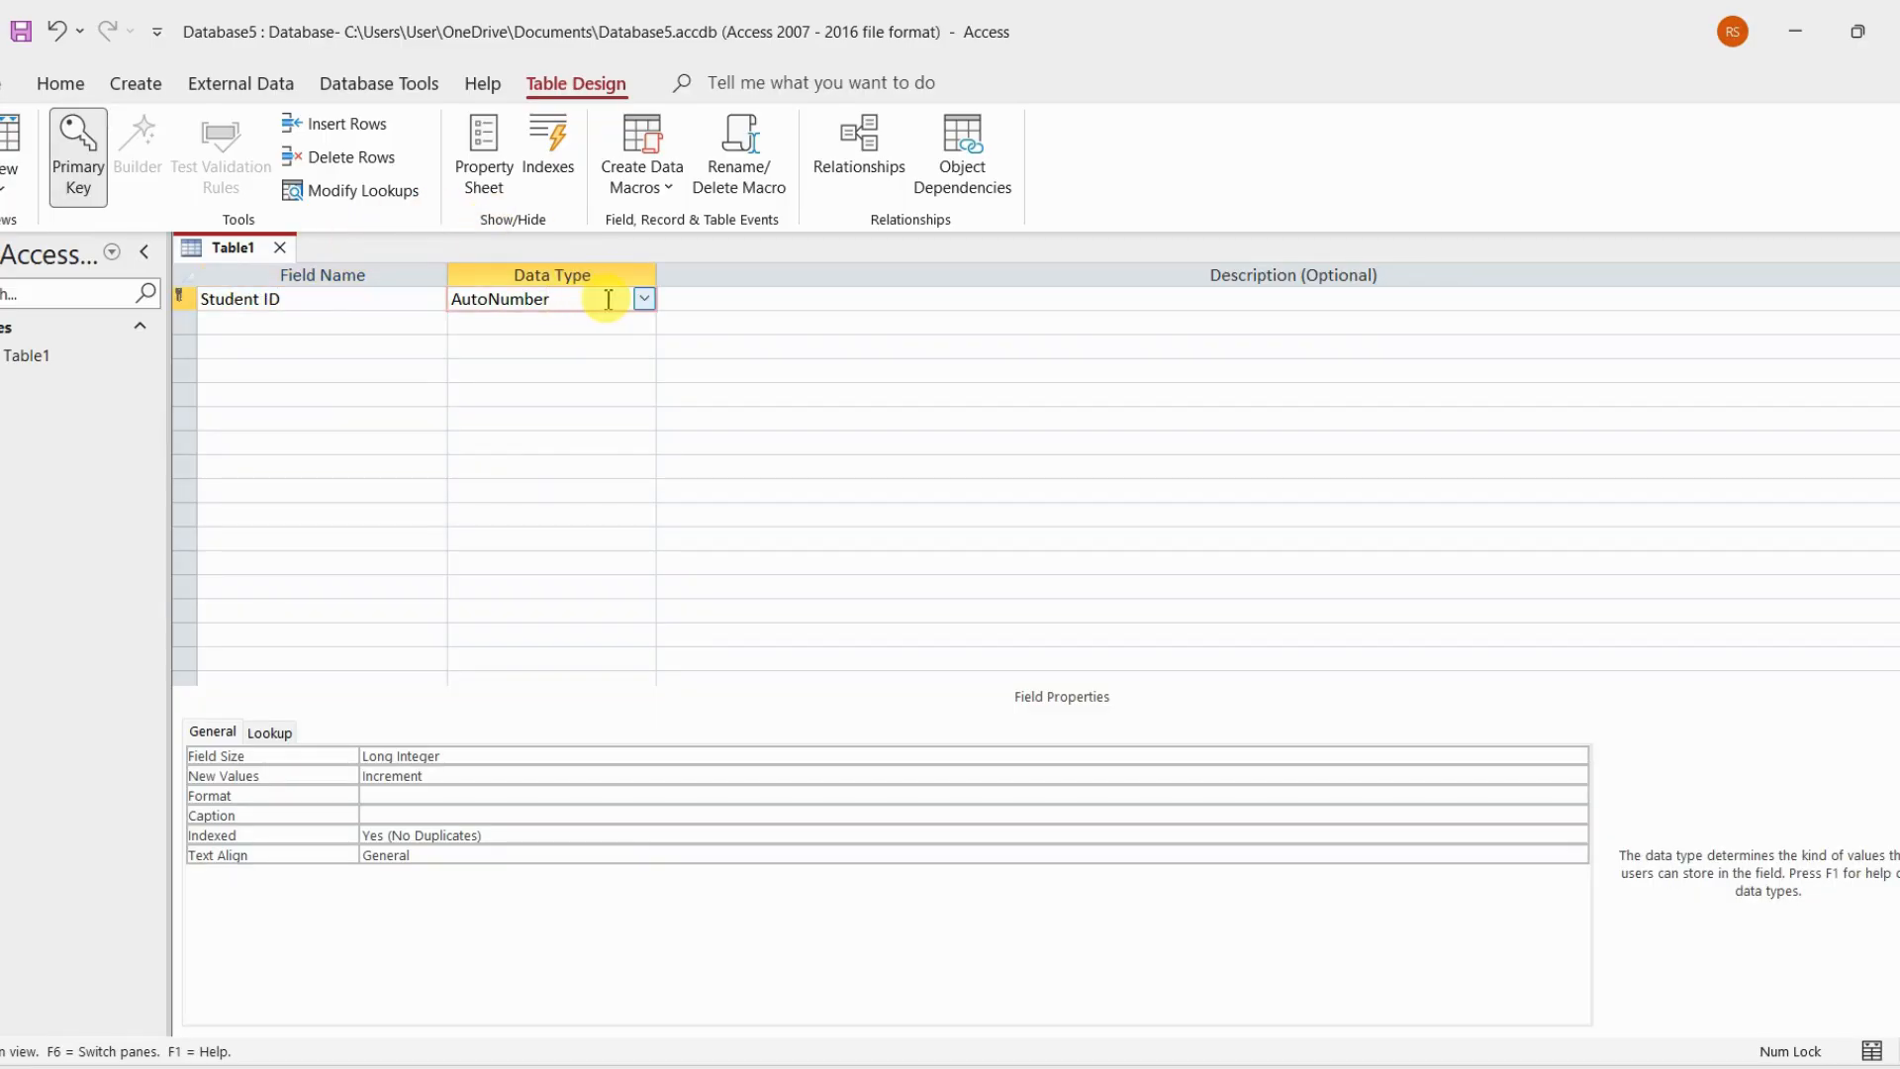
{"action": "left_click", "coordinate": [643, 299]}
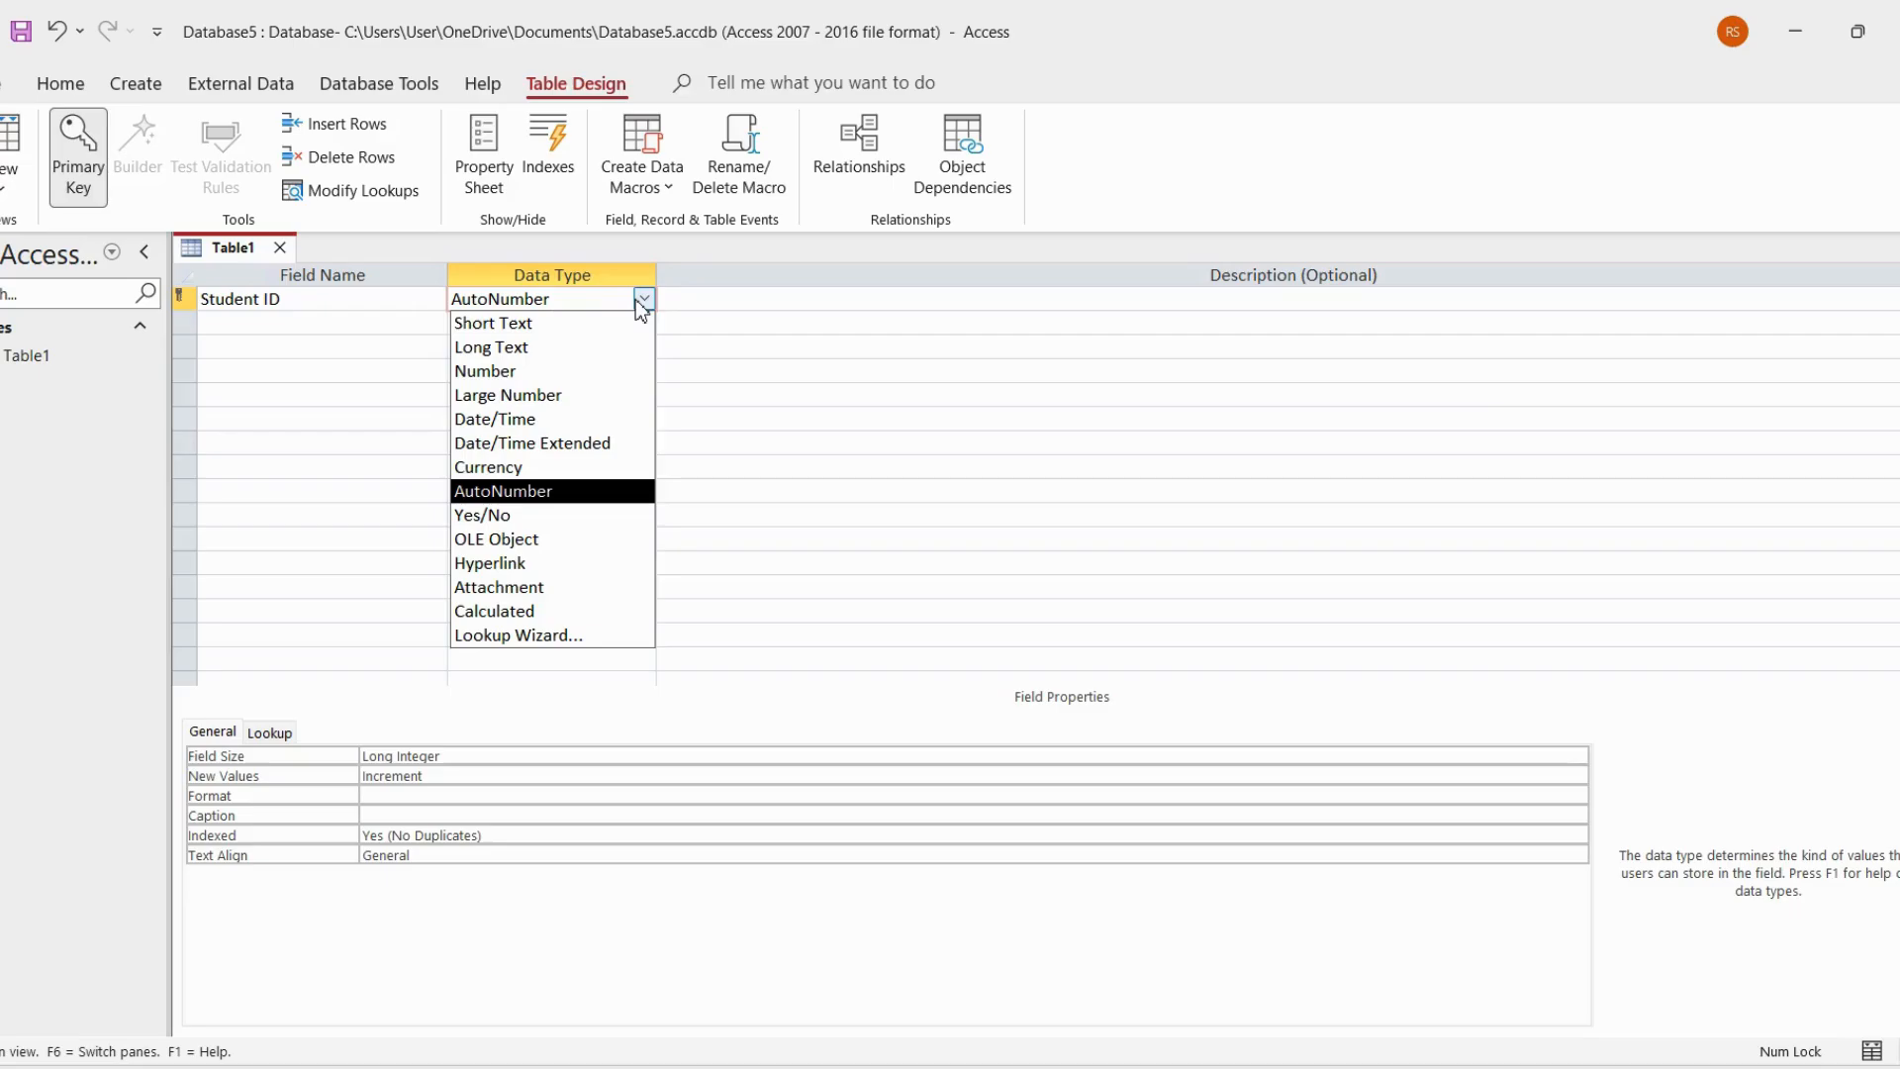
{"action": "left_click", "coordinate": [534, 371]}
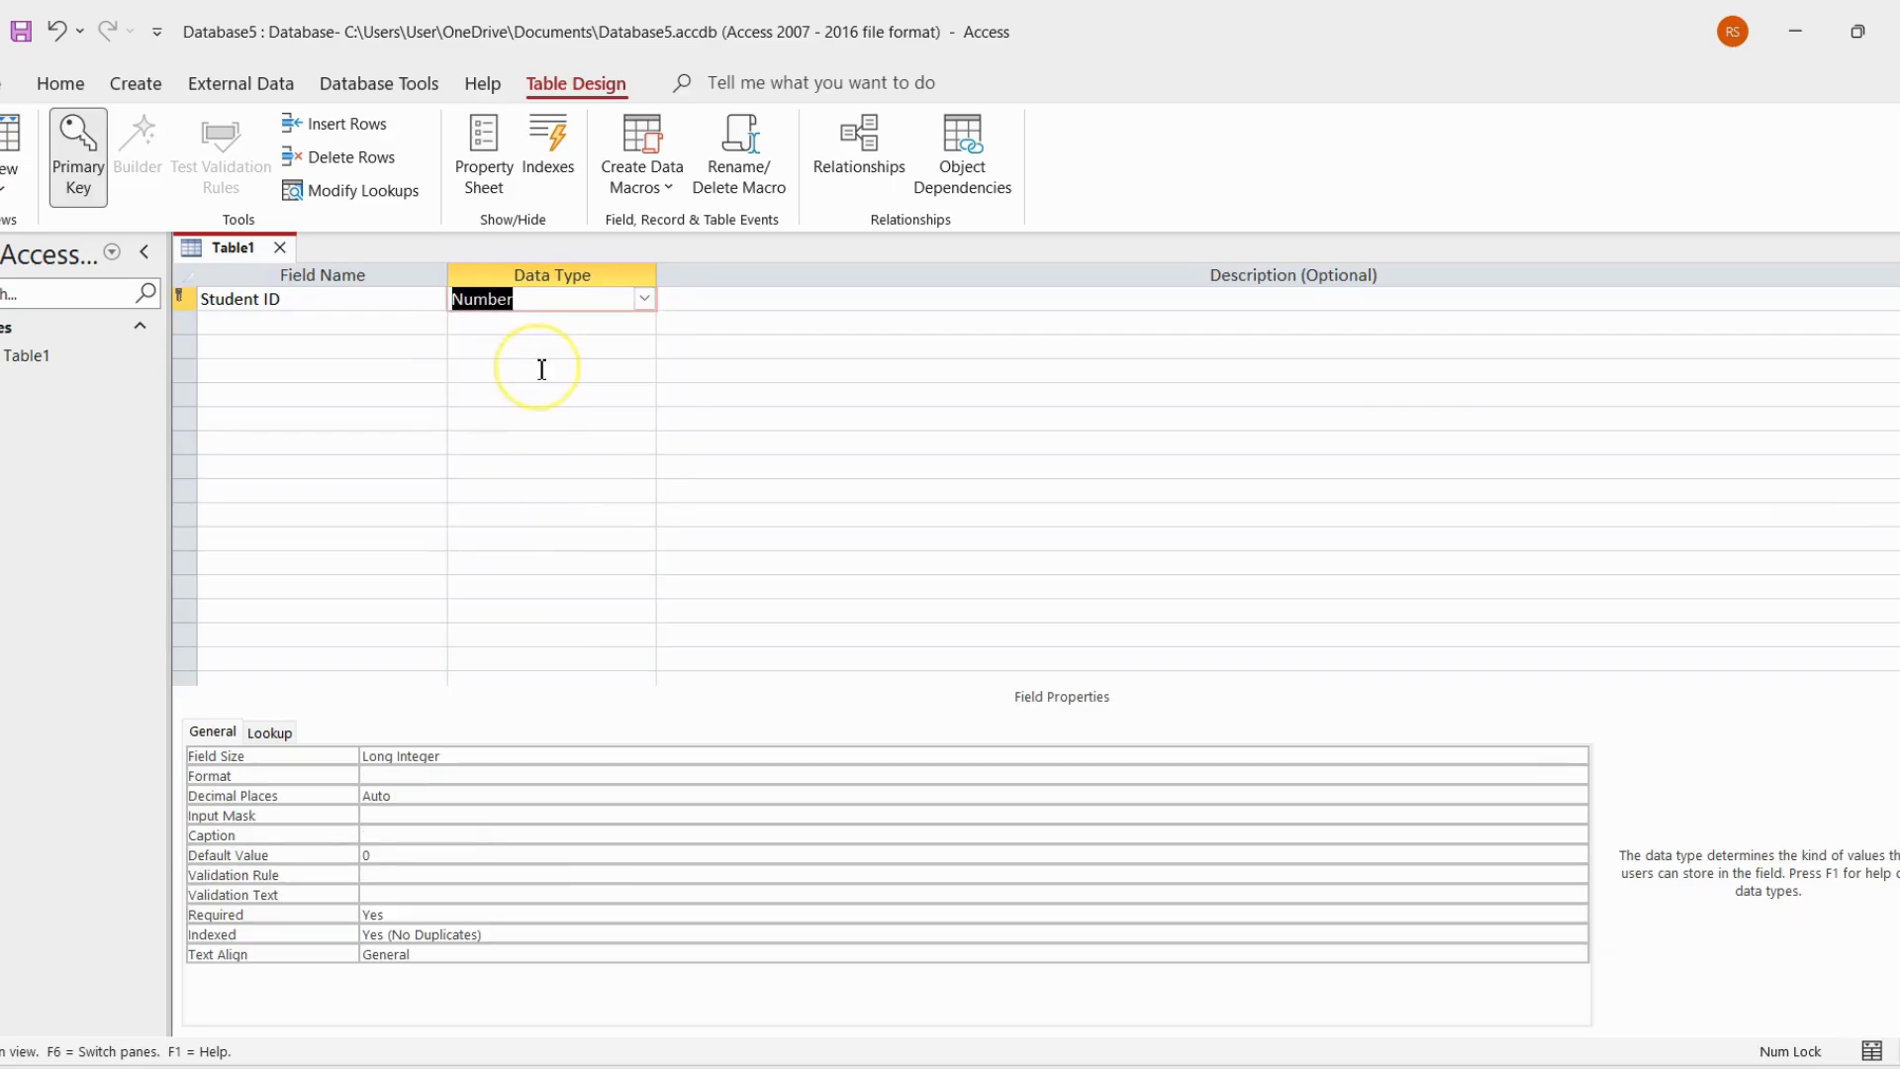
Add a Student Name field with the Short Text data type below Student ID
{"action": "left_click", "coordinate": [423, 331]}
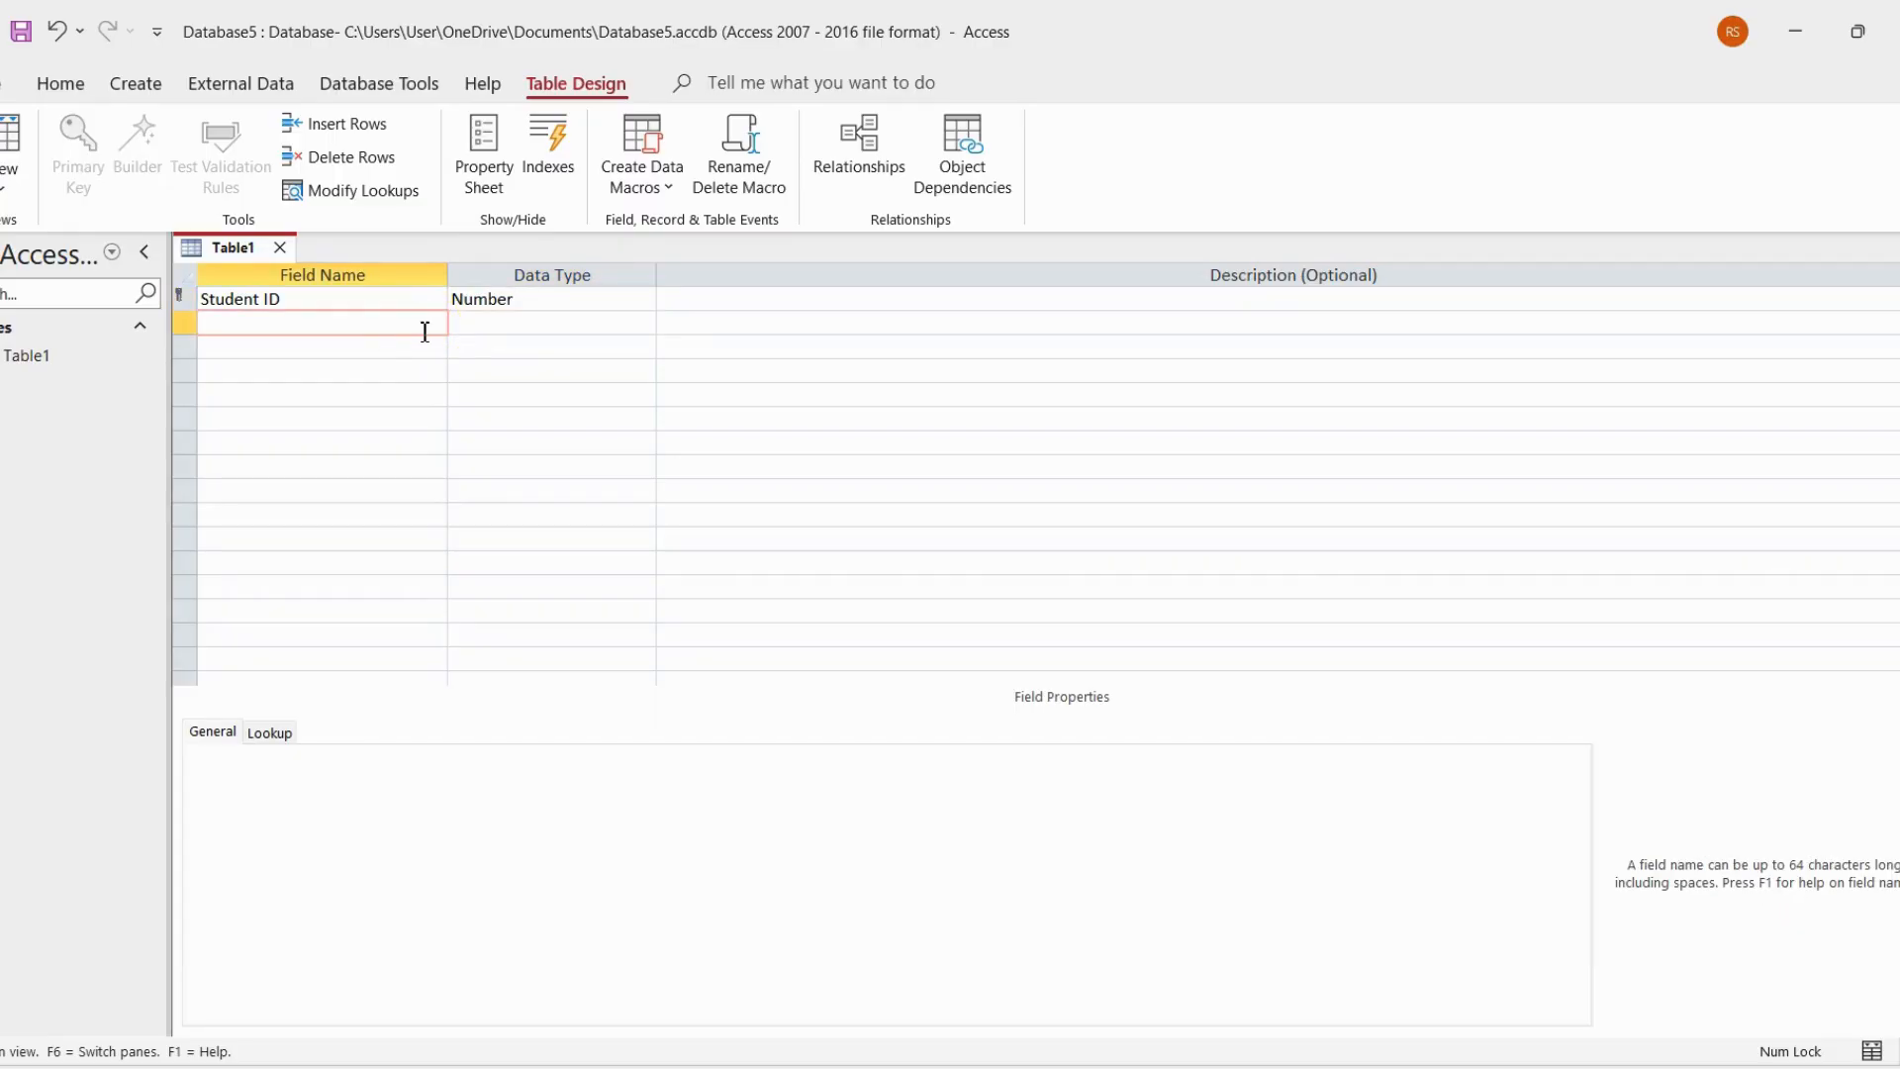
{"action": "type", "text": "Student Name"}
{"action": "left_click", "coordinate": [495, 323]}
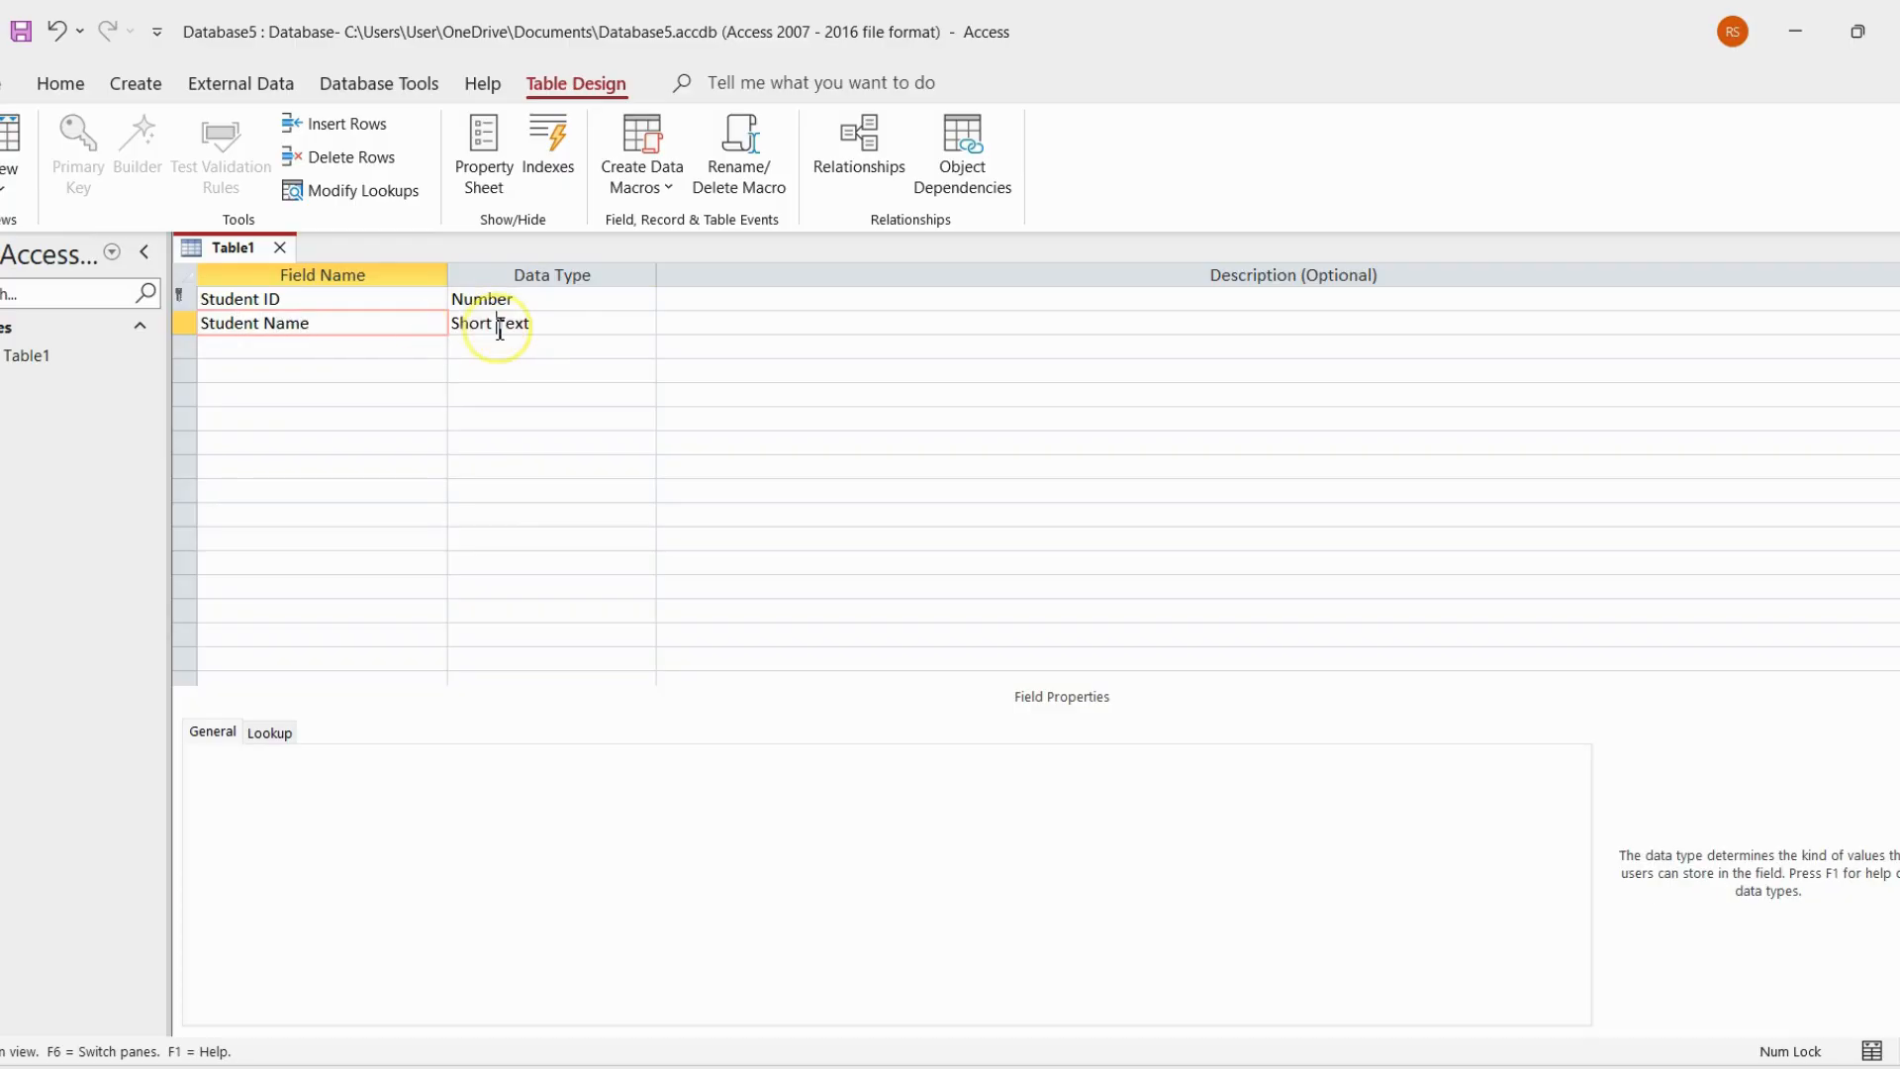
Add a Student Phone field and set its data type to Large Number
{"action": "left_click", "coordinate": [223, 349]}
{"action": "left_click", "coordinate": [554, 349]}
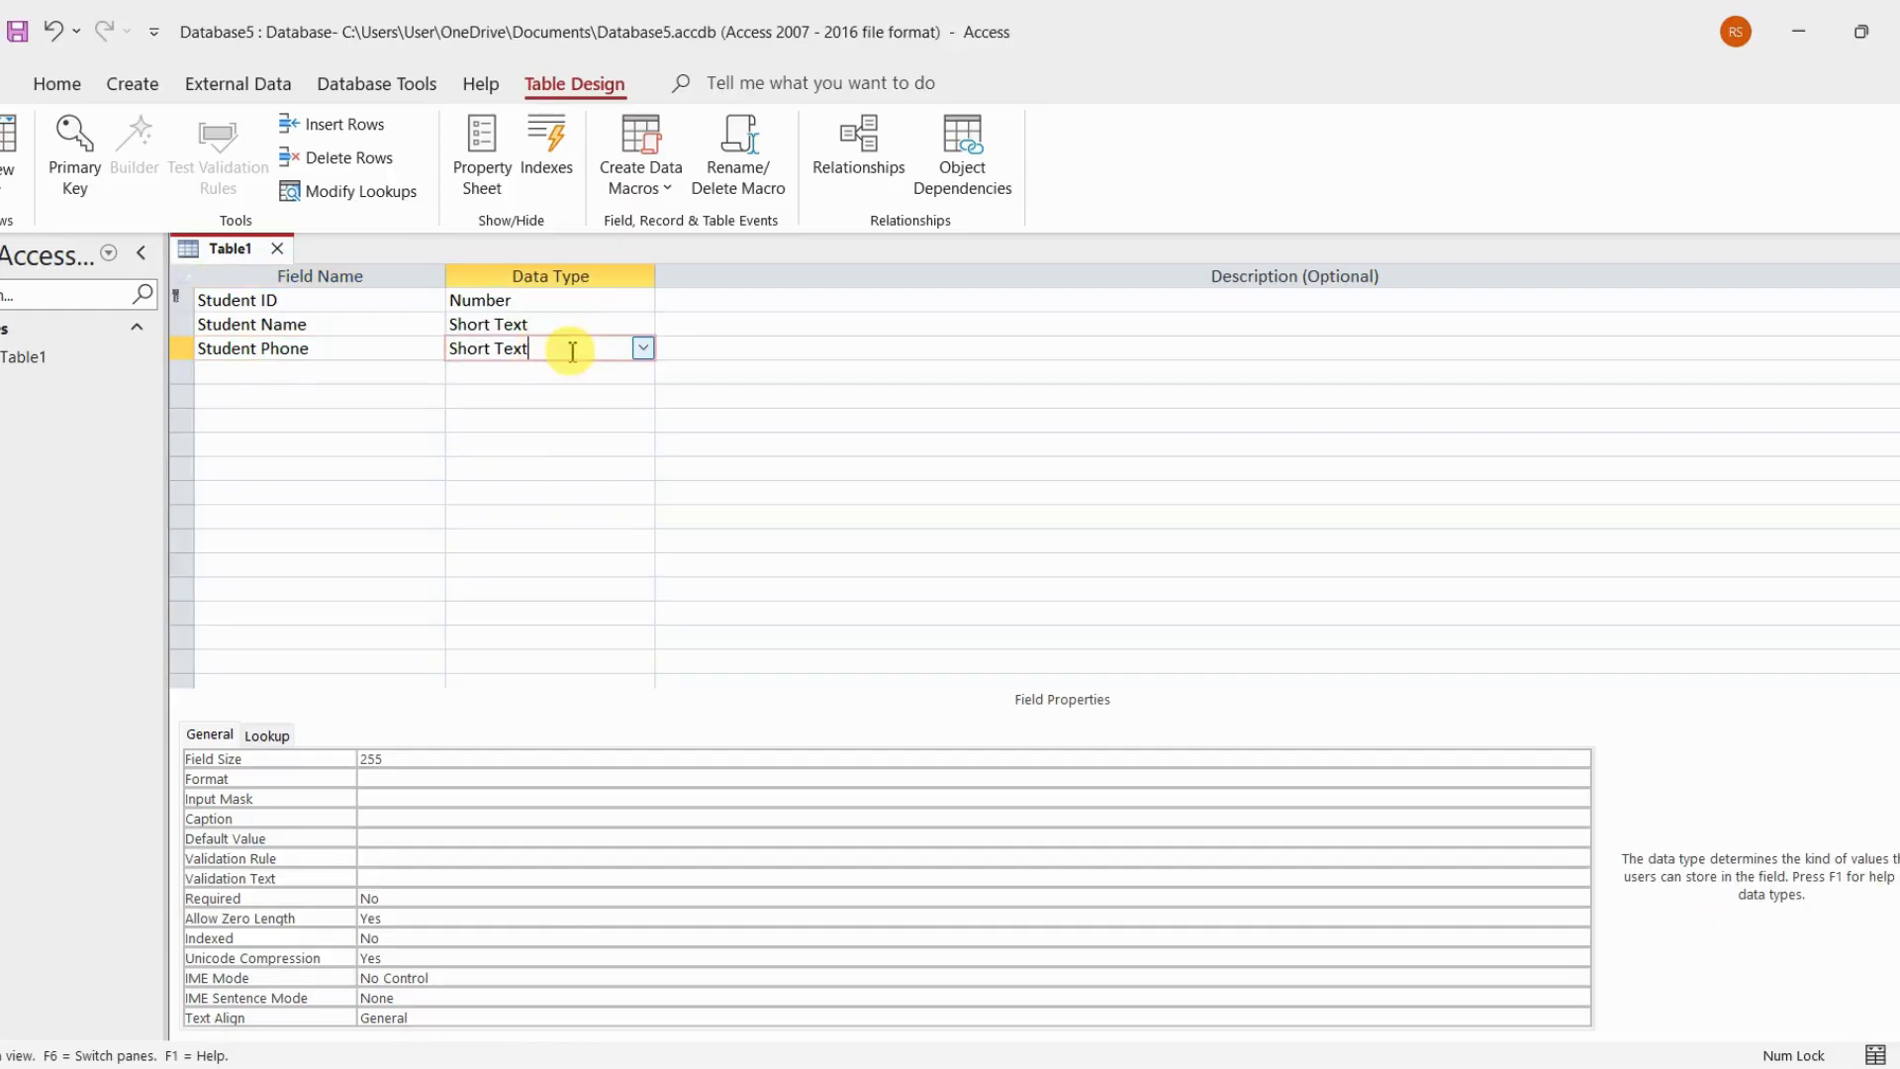
{"action": "left_click", "coordinate": [642, 347]}
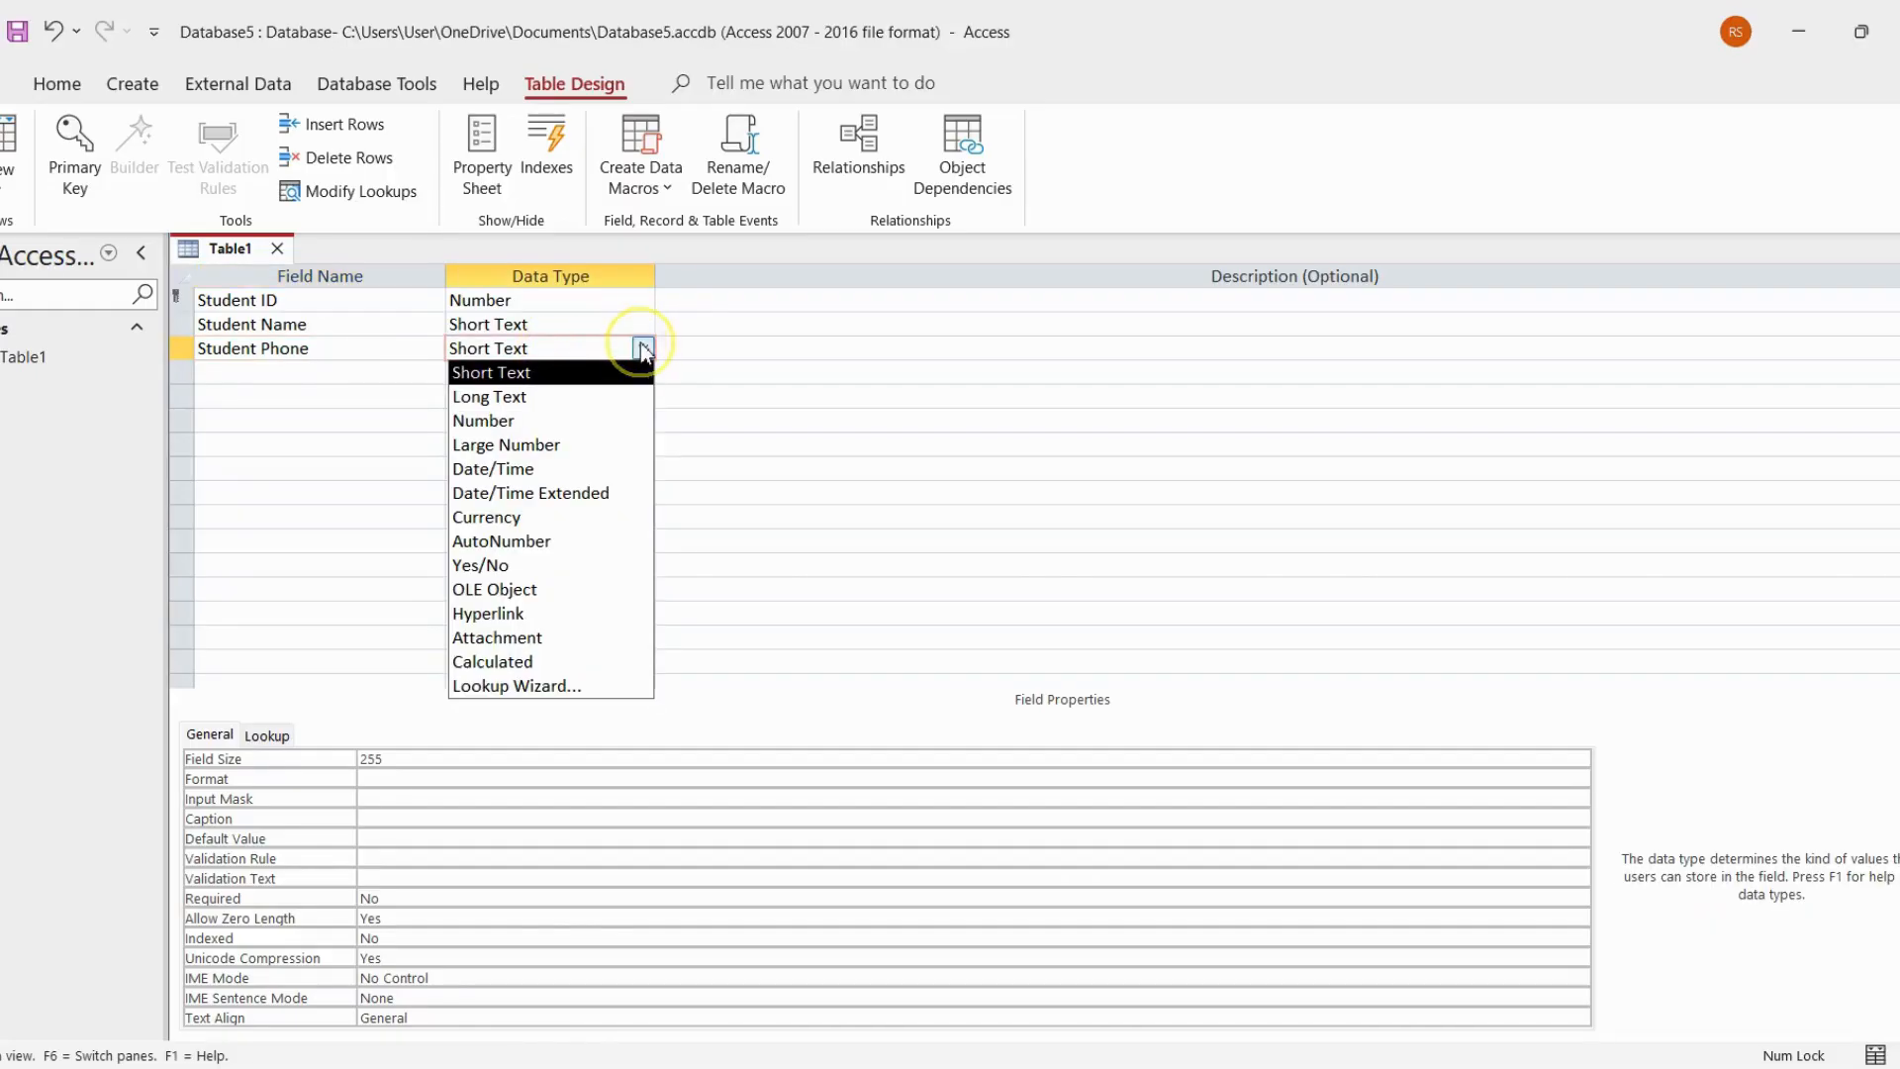
{"action": "left_click", "coordinate": [582, 447]}
Add a Student Address field and set its data type to Long Text
{"action": "left_click", "coordinate": [390, 374]}
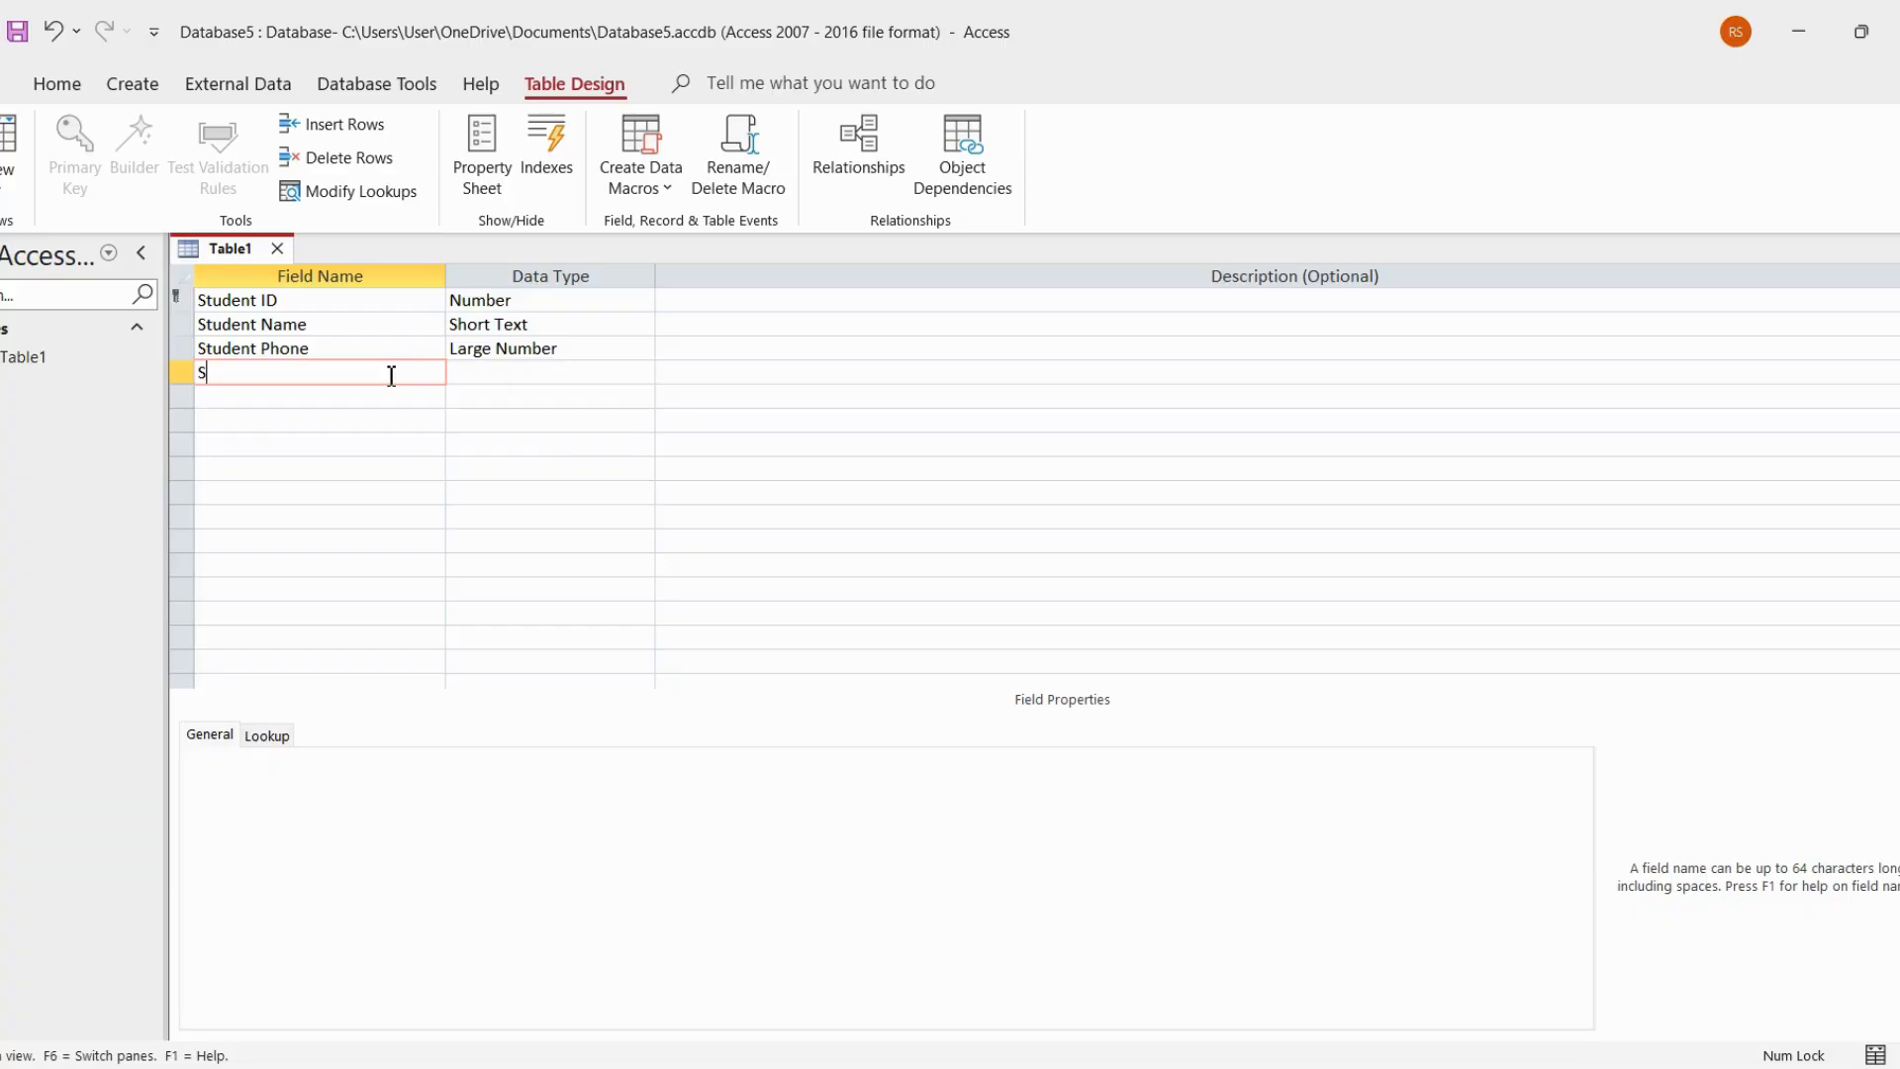
{"action": "type", "text": "Student Address"}
{"action": "left_click", "coordinate": [391, 377]}
{"action": "left_click", "coordinate": [479, 373]}
{"action": "left_click", "coordinate": [644, 376]}
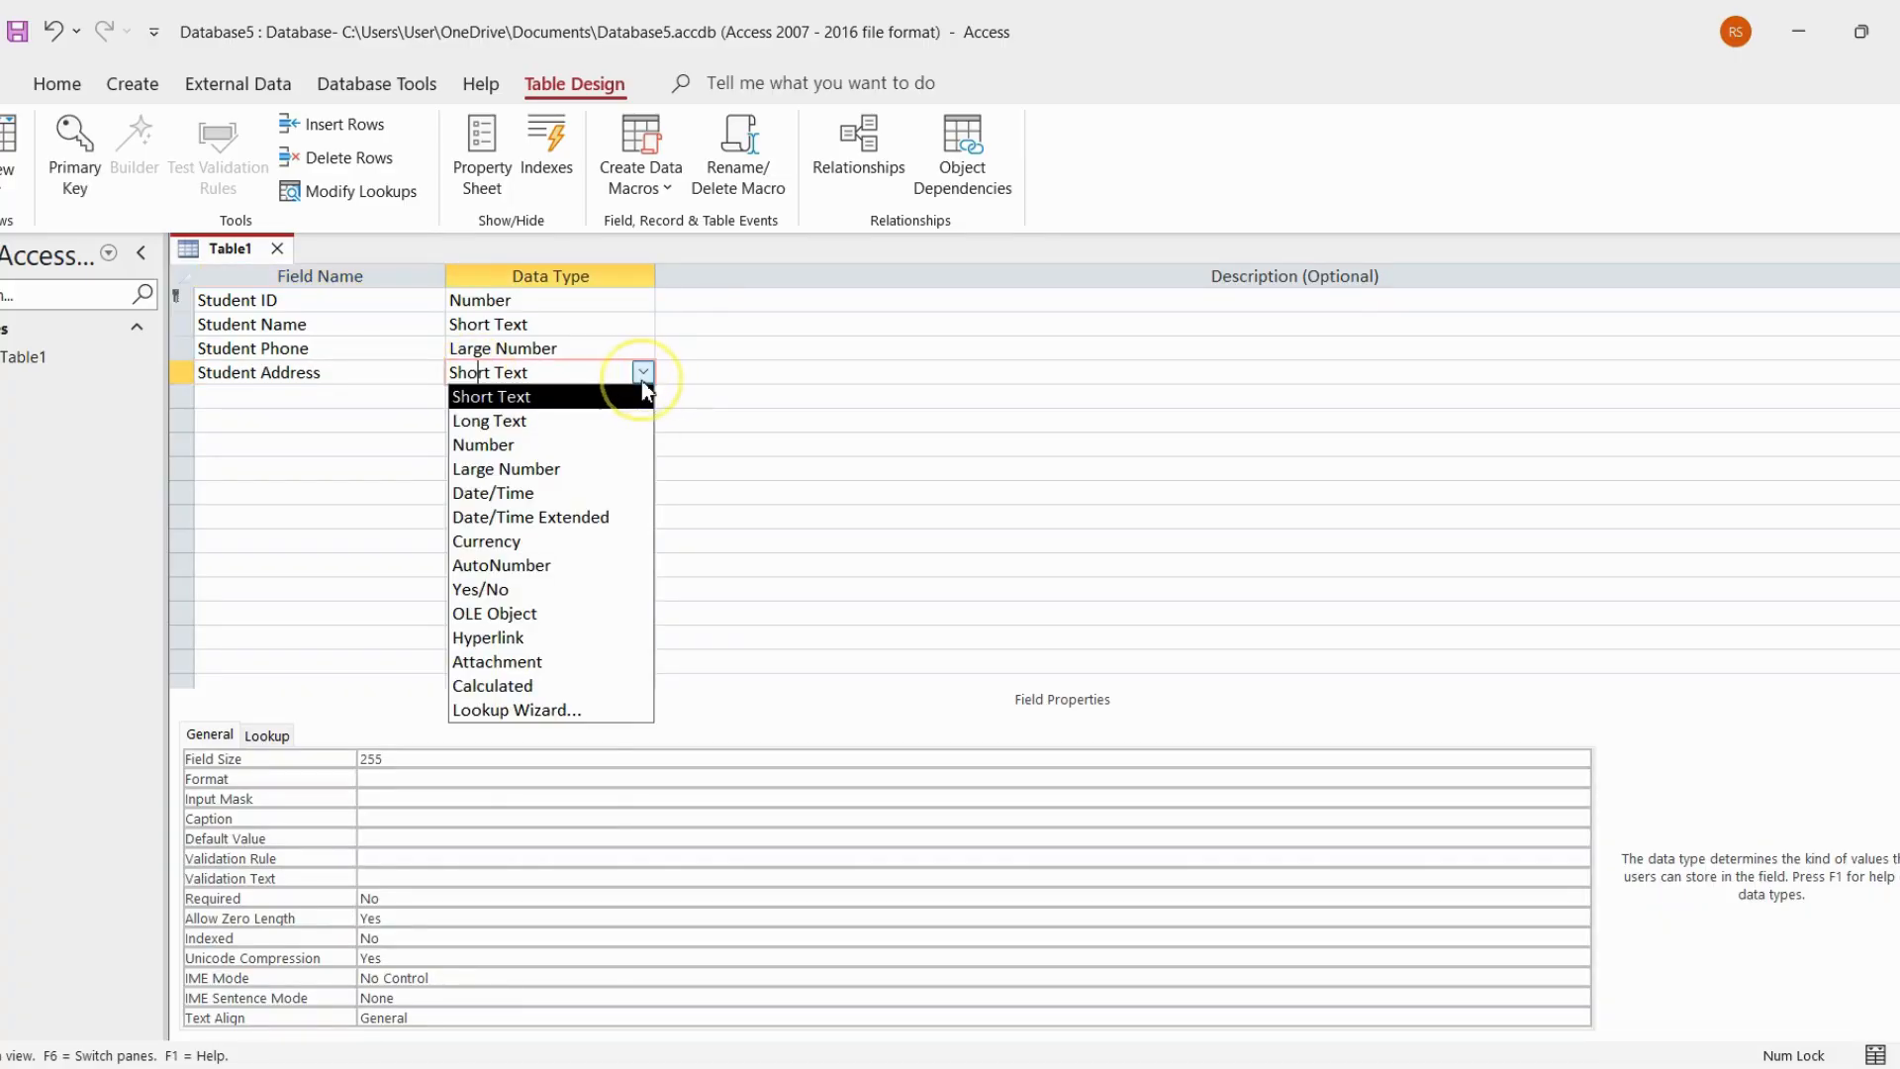
{"action": "left_click", "coordinate": [603, 419]}
Add a Student Area field with the Short Text data type below Student Address
{"action": "left_click", "coordinate": [394, 398]}
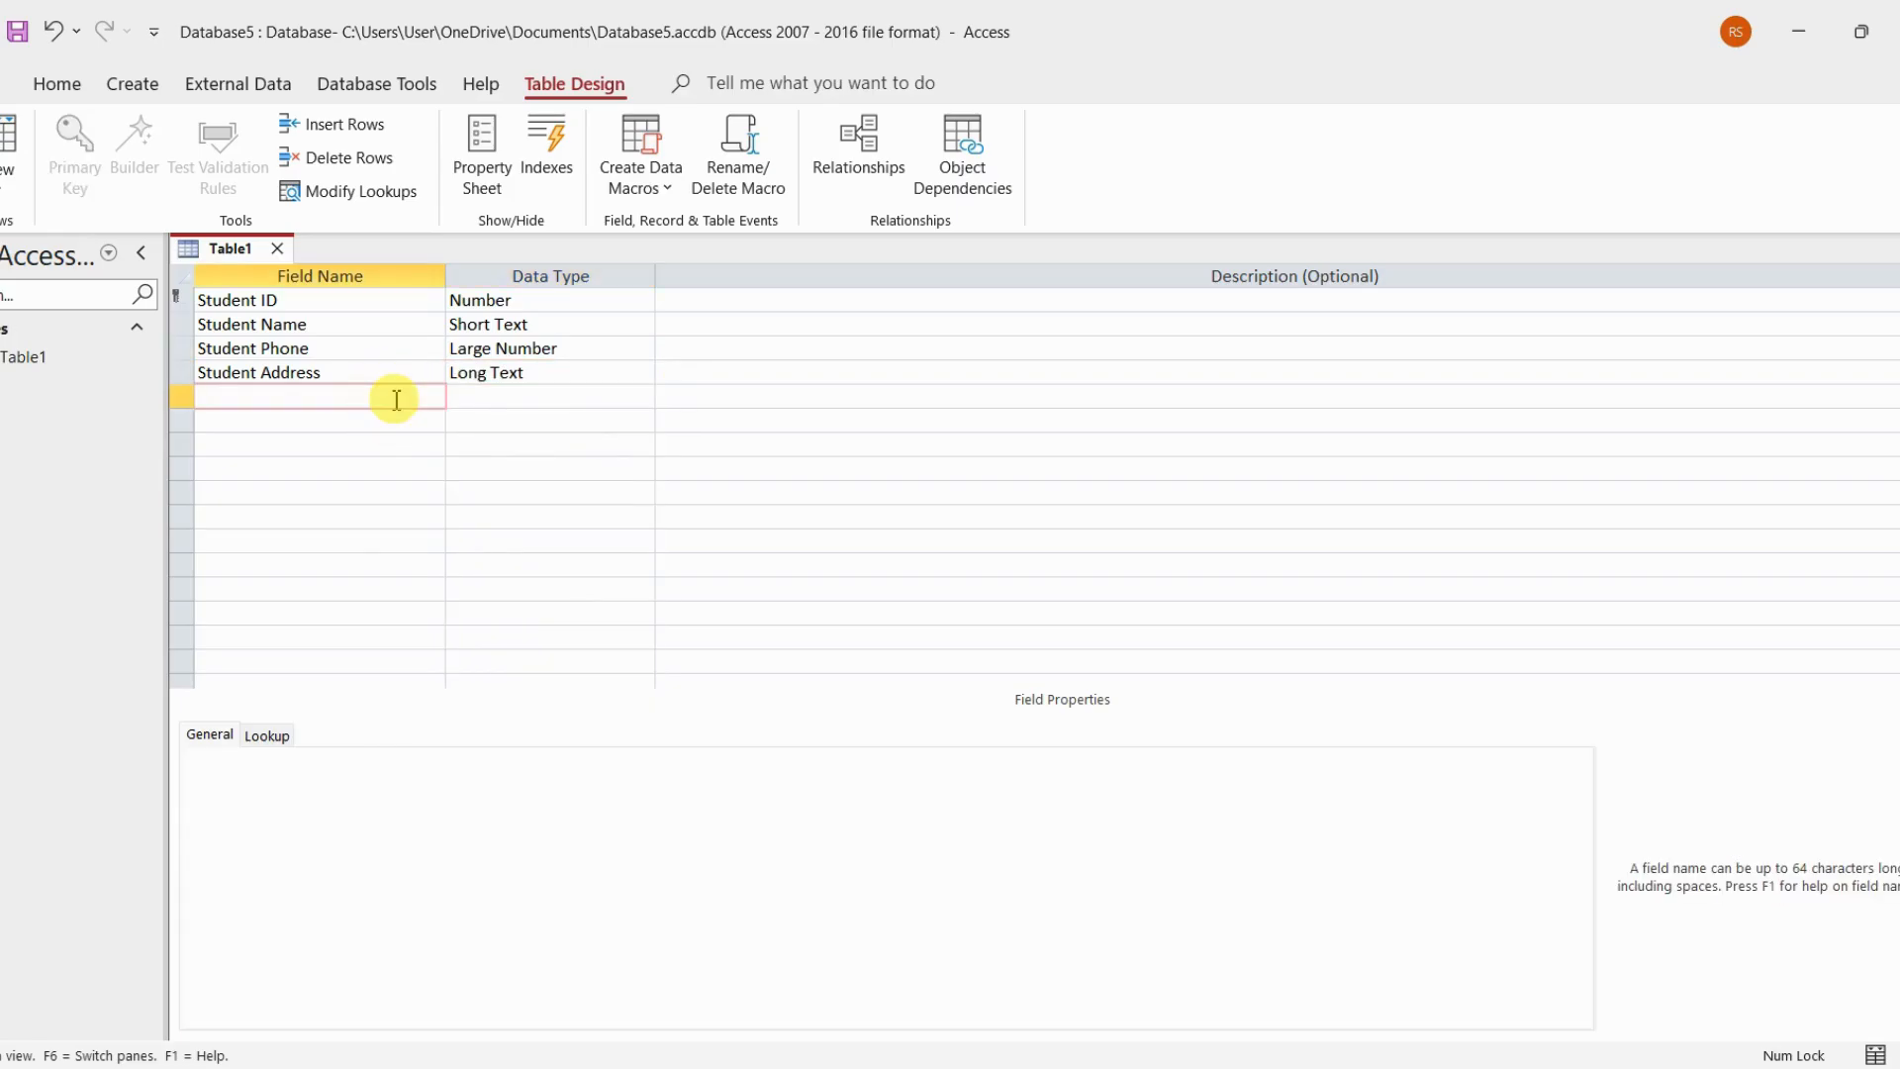
{"action": "type", "text": "Student Area"}
{"action": "left_click", "coordinate": [520, 394]}
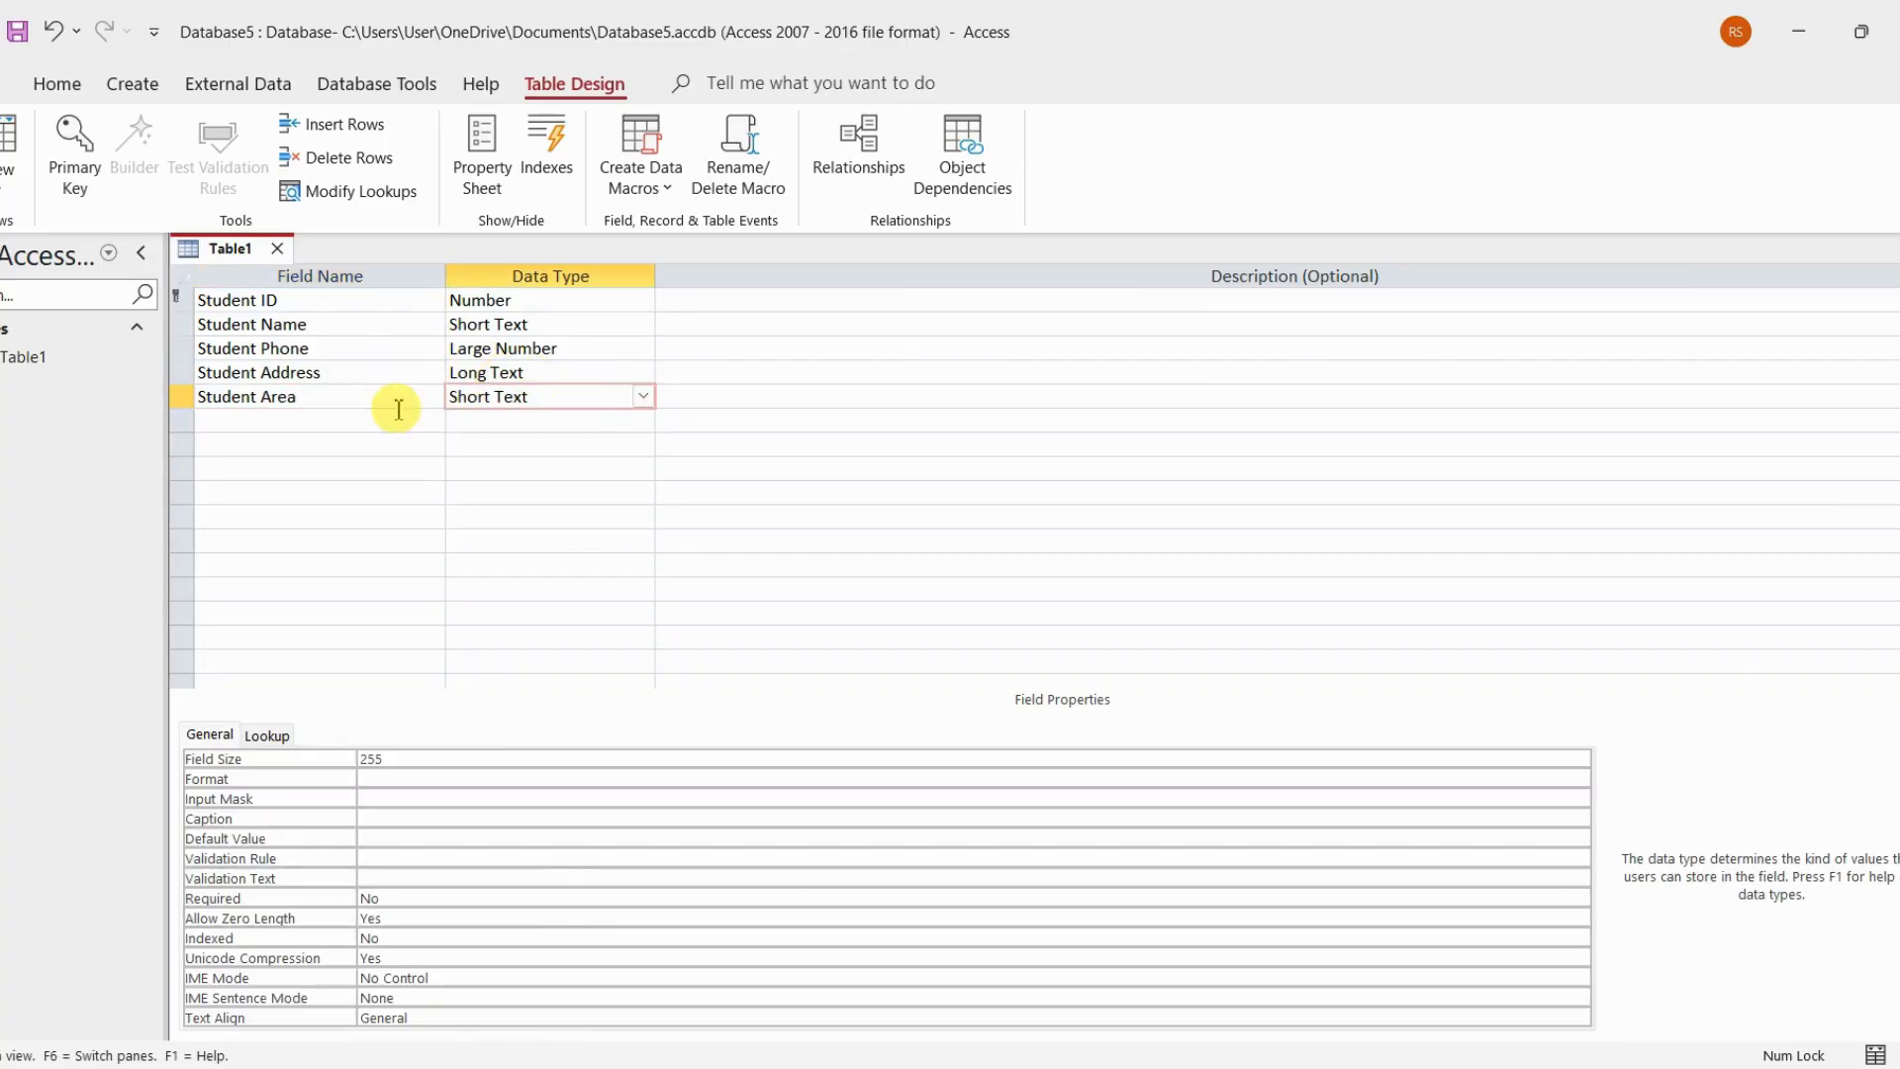
Add a Transport Mode field with the Short Text data type as the last field
{"action": "left_click", "coordinate": [361, 427]}
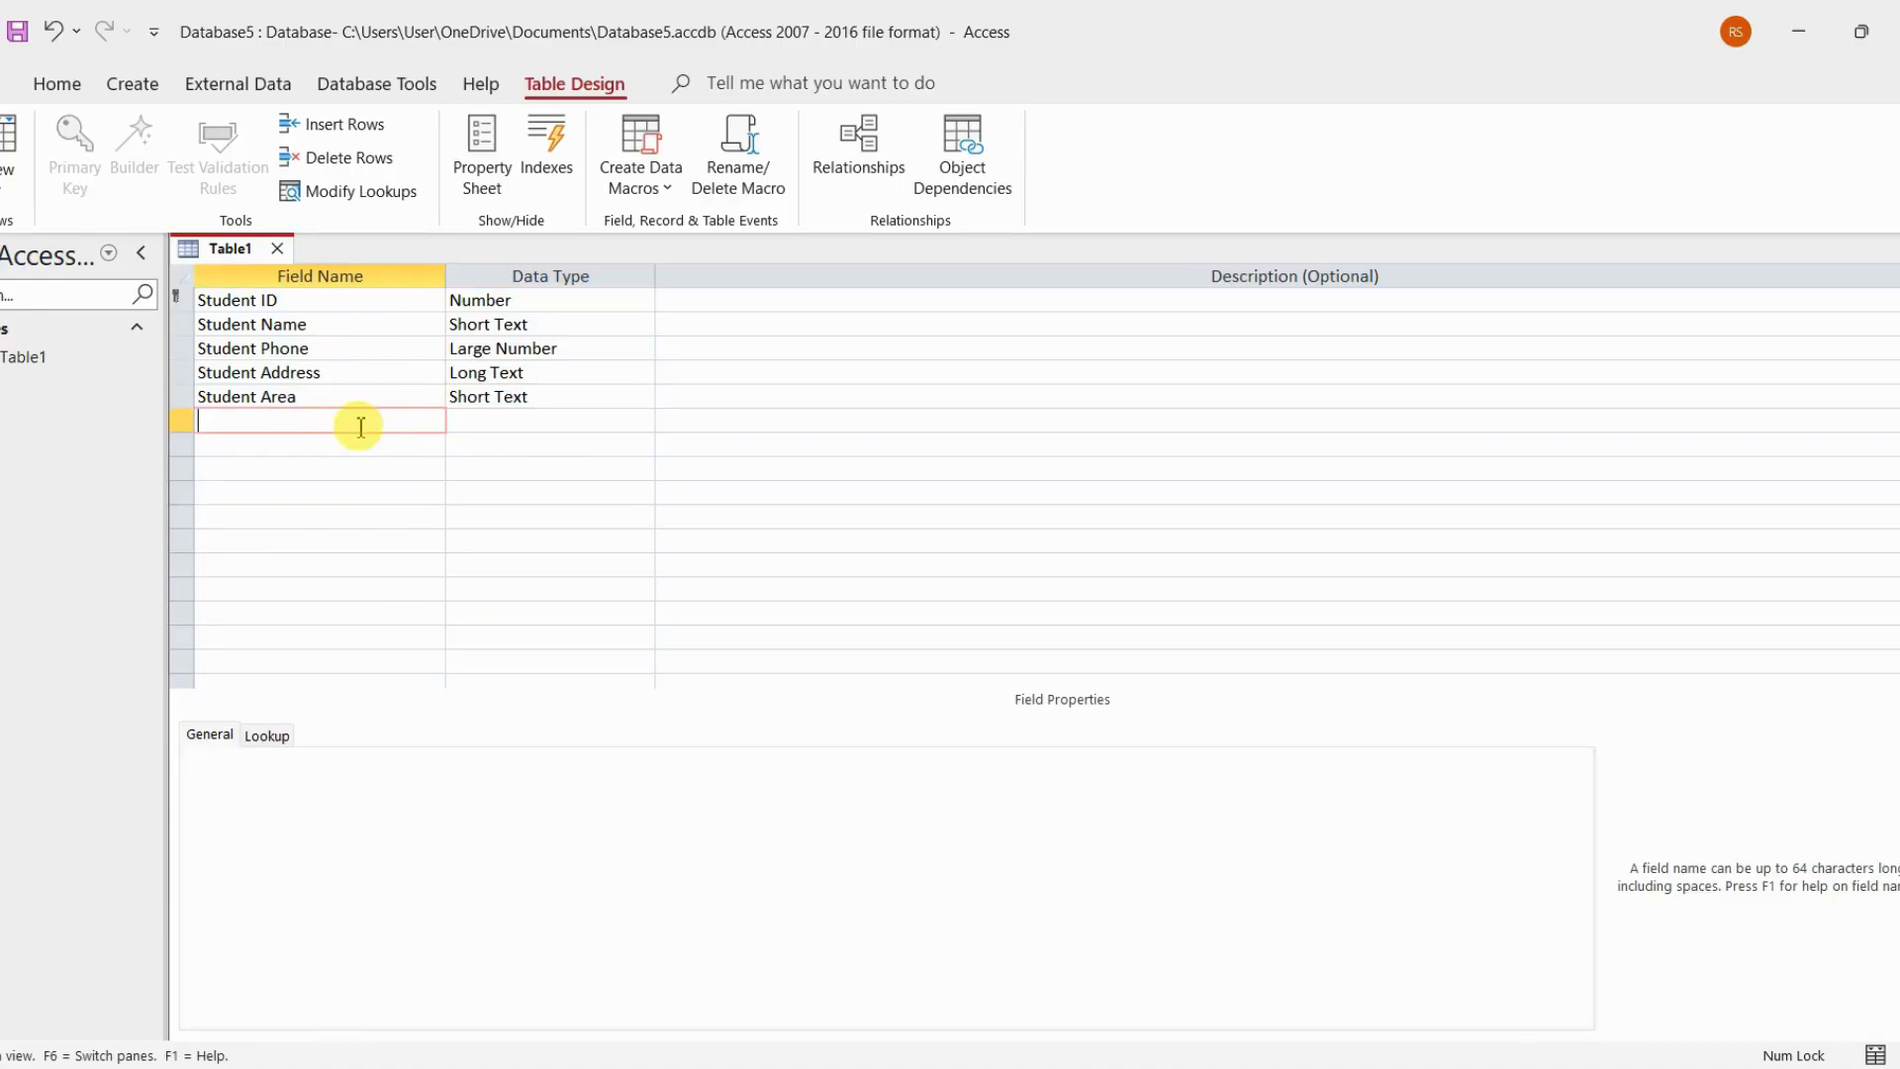
{"action": "type", "text": "Transport Mode"}
{"action": "left_click", "coordinate": [482, 420]}
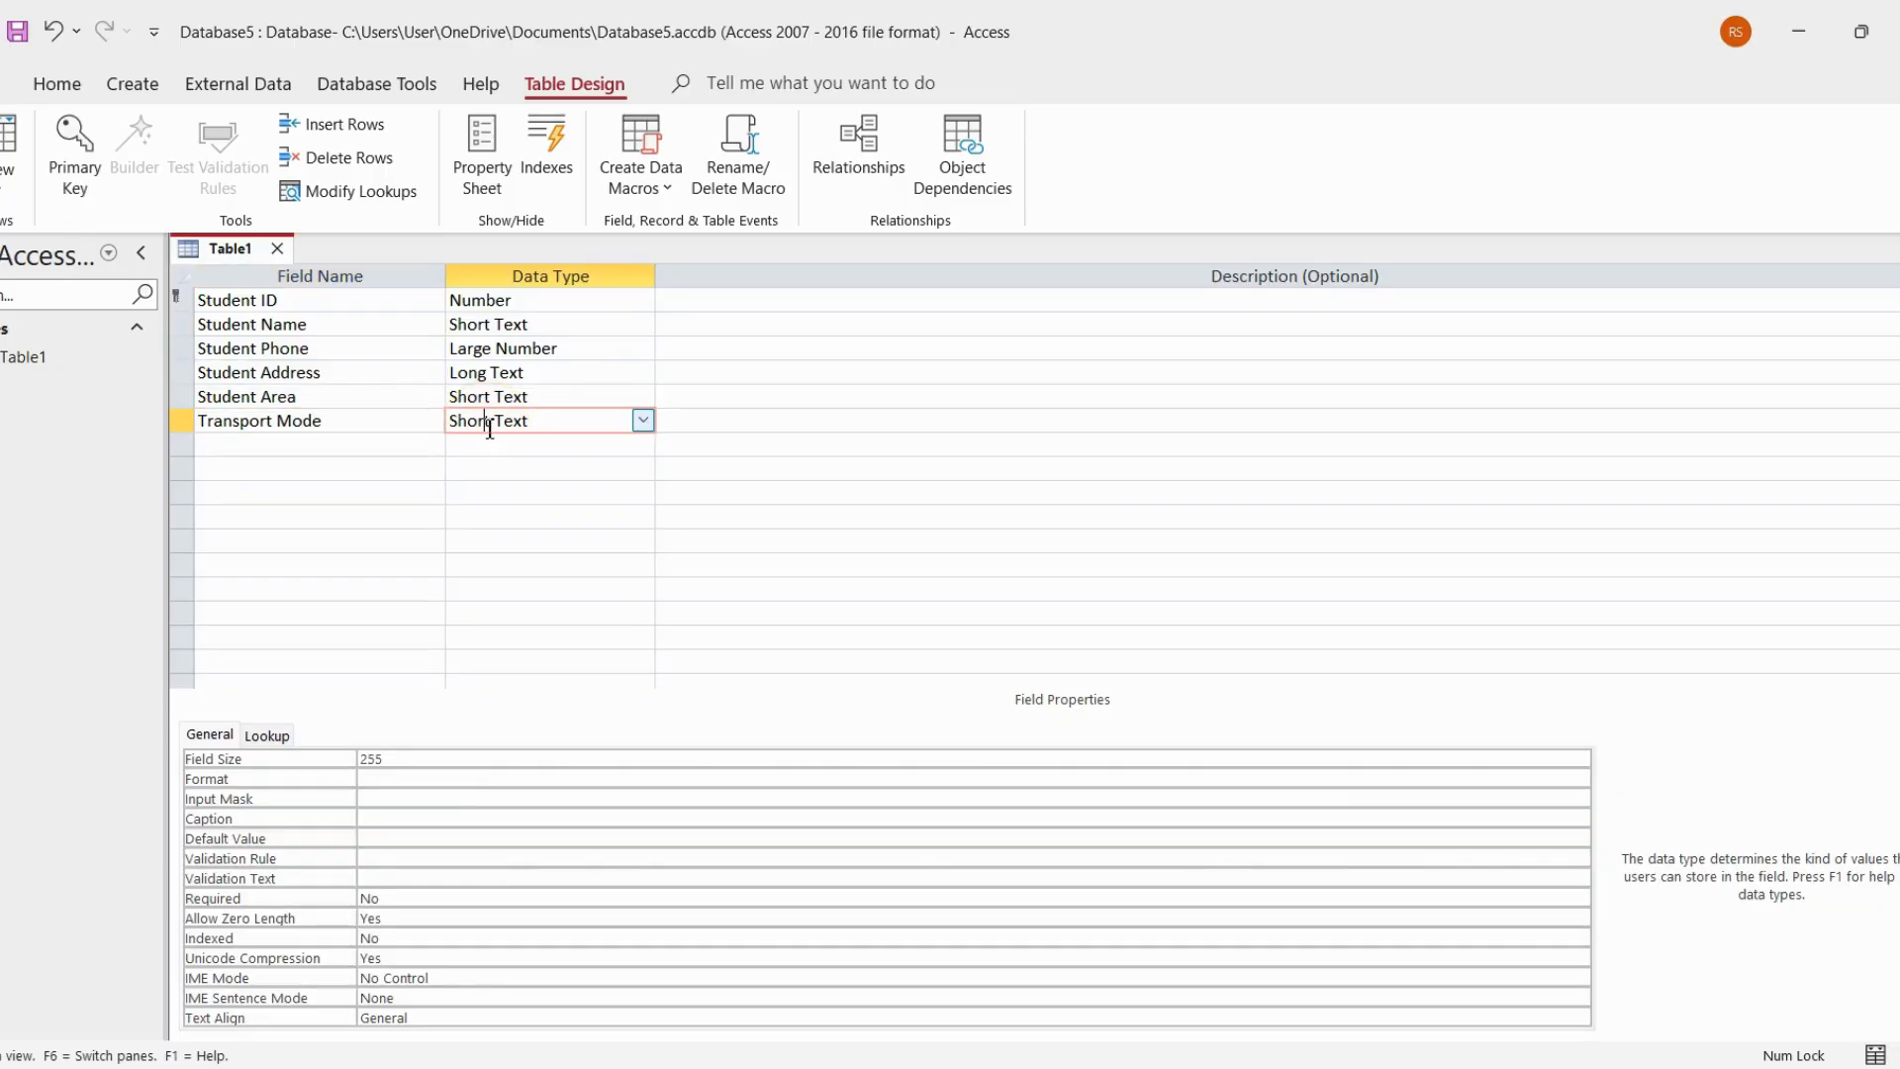
{"action": "left_click", "coordinate": [554, 479]}
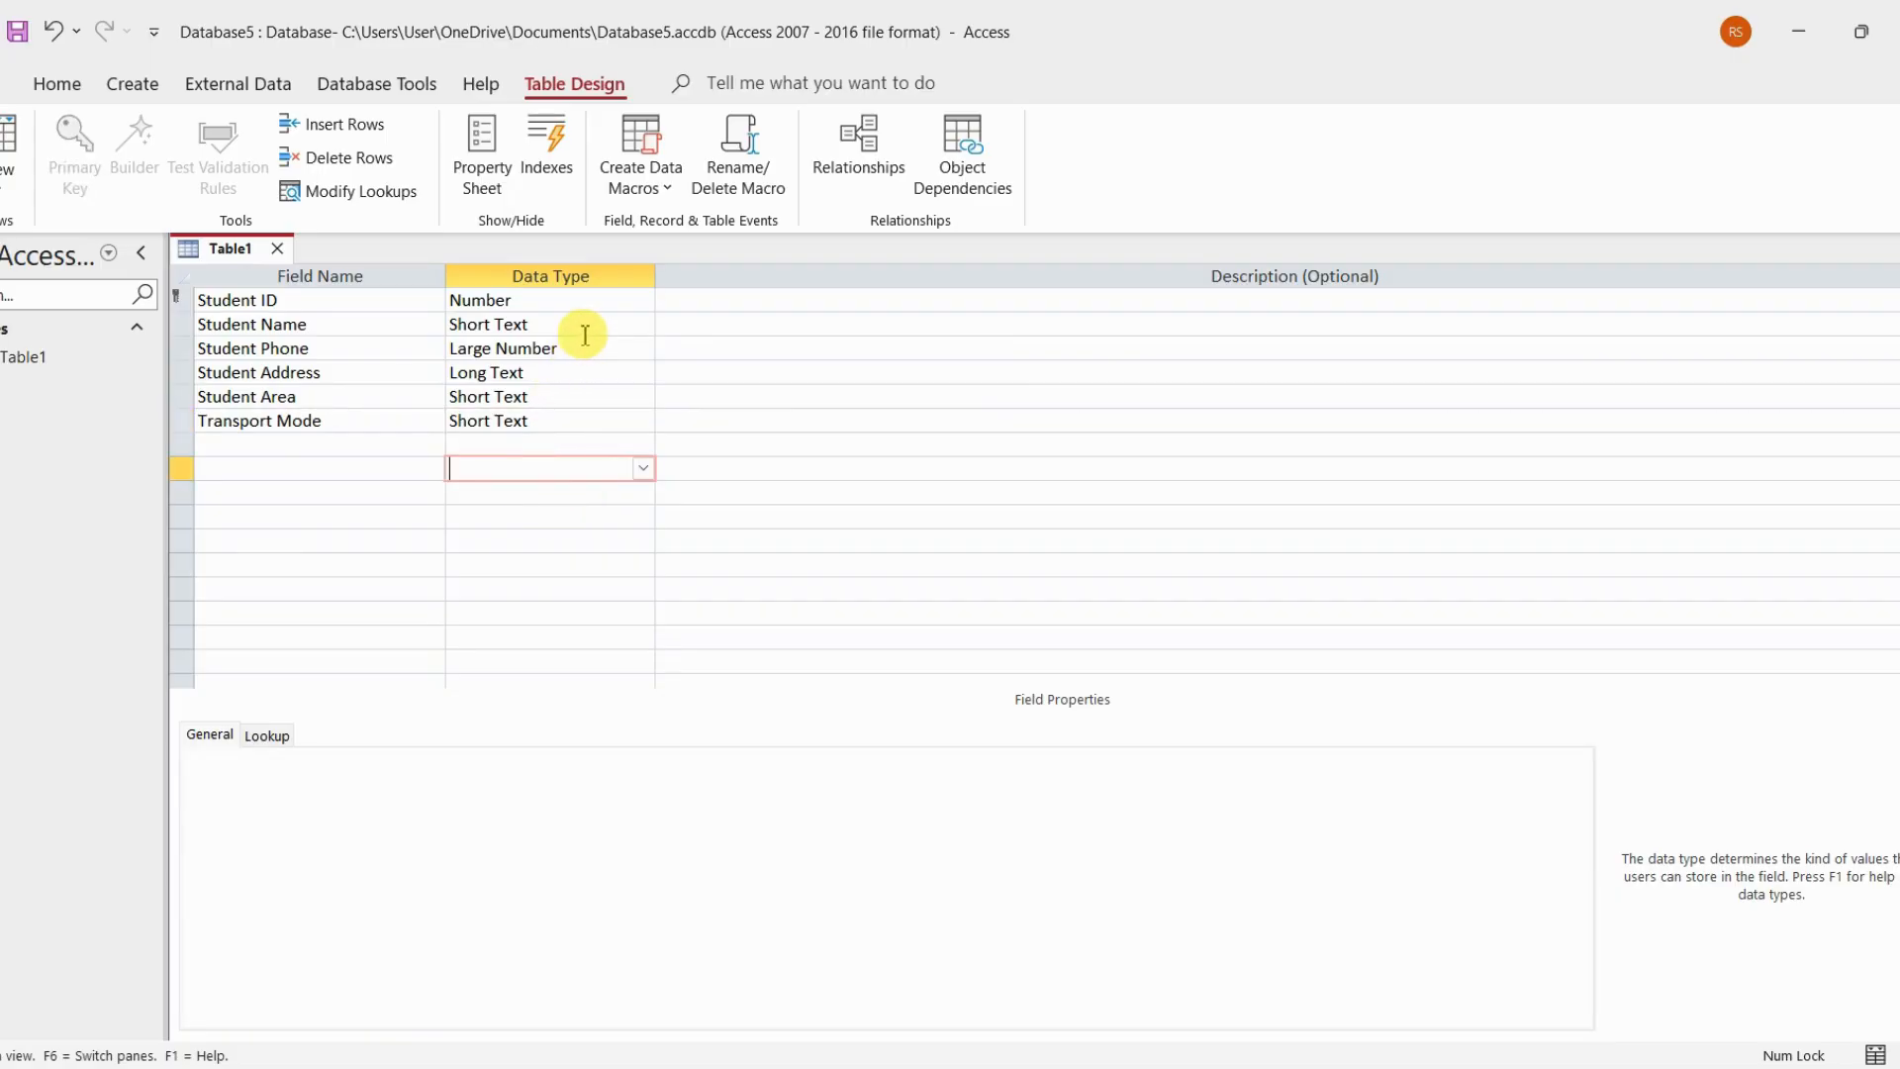
Save the table design, accepting the Large Number data type, and switch the table to Datasheet View
{"action": "key", "text": "ctrl+s"}
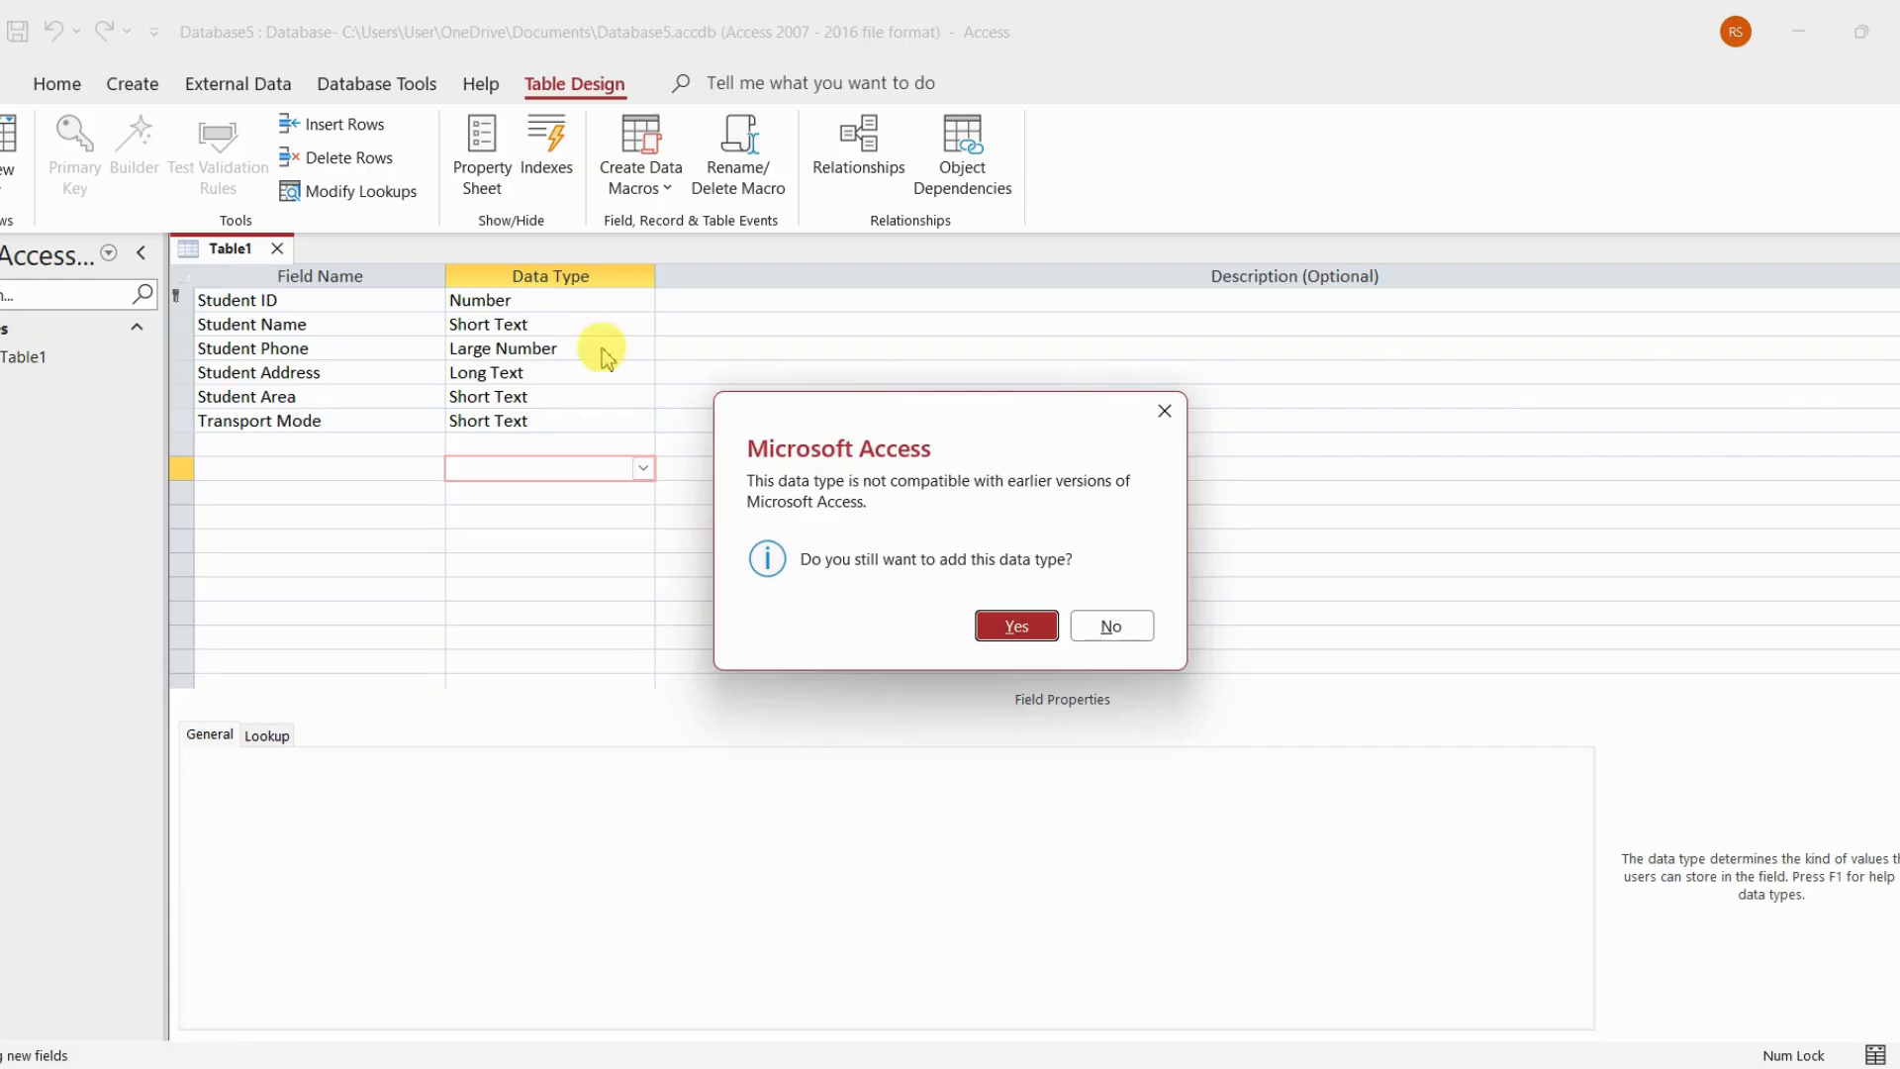
{"action": "left_click", "coordinate": [1034, 625]}
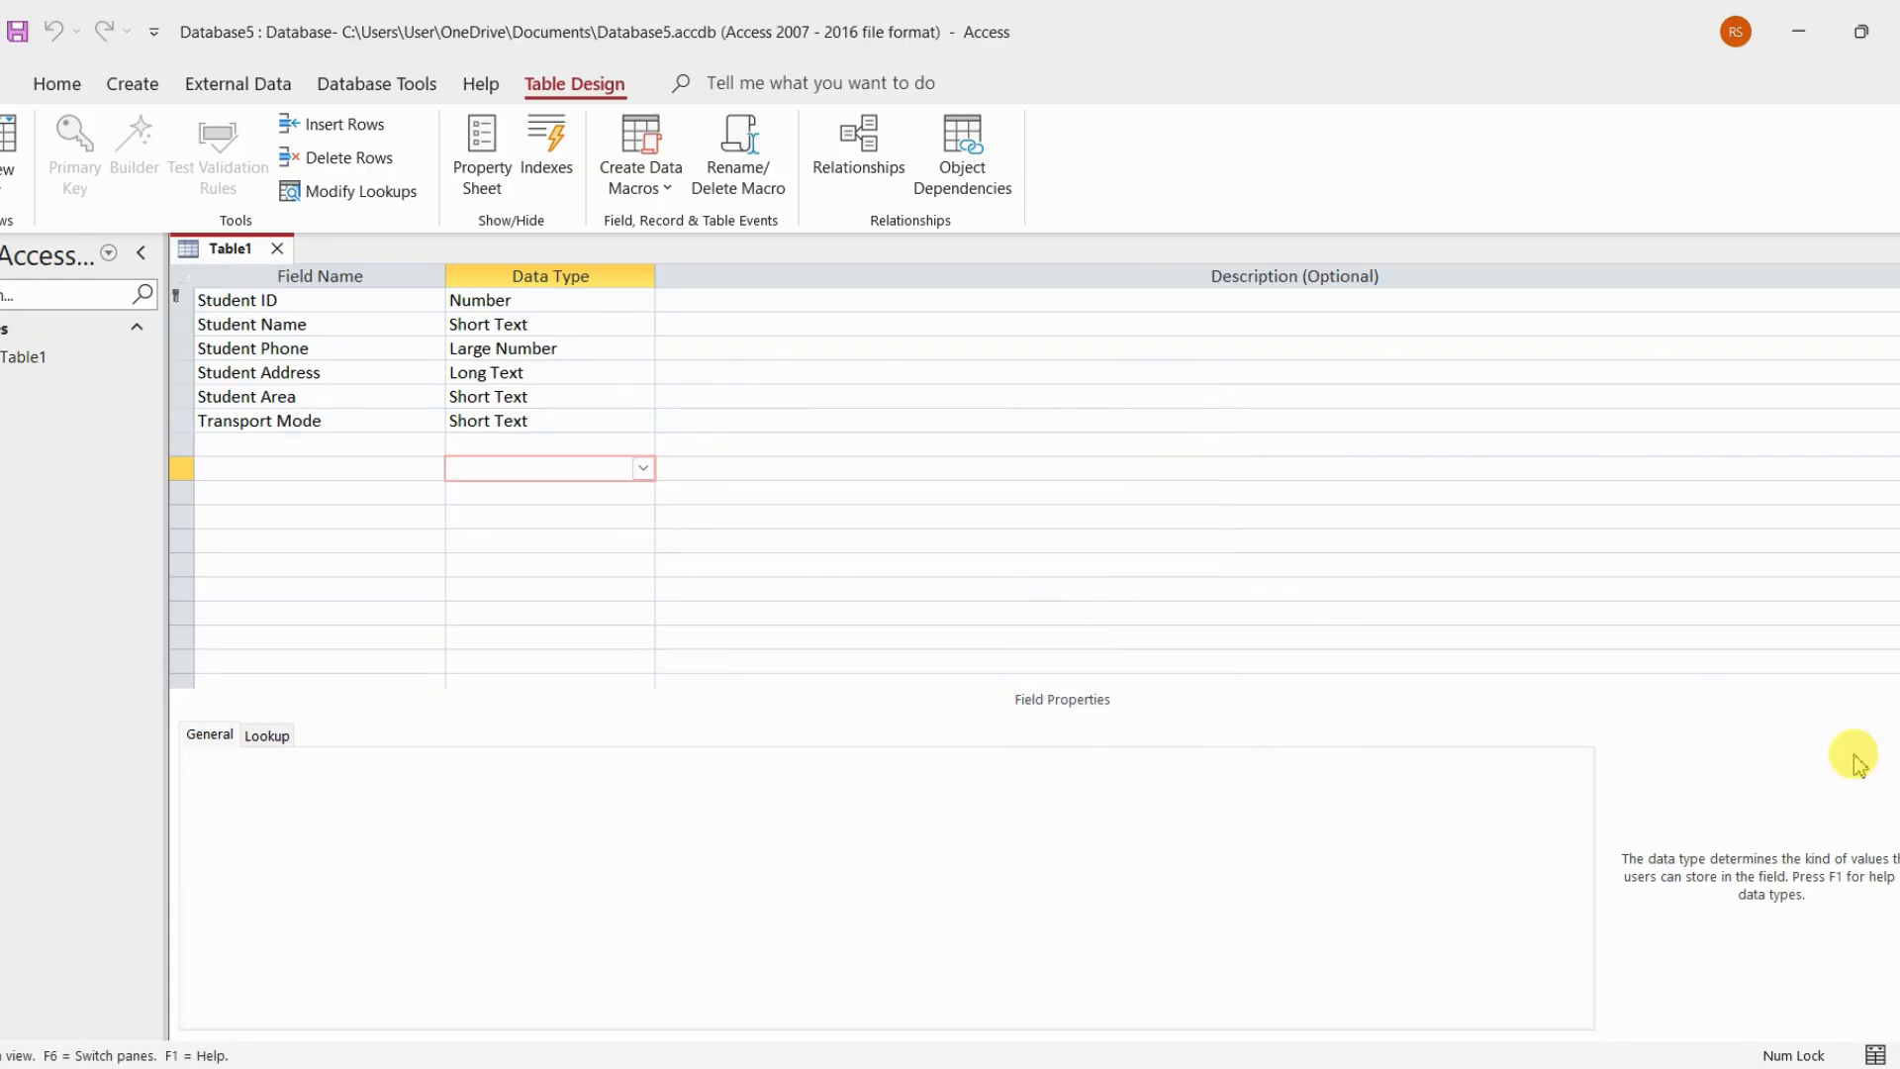
{"action": "left_click", "coordinate": [1877, 1054]}
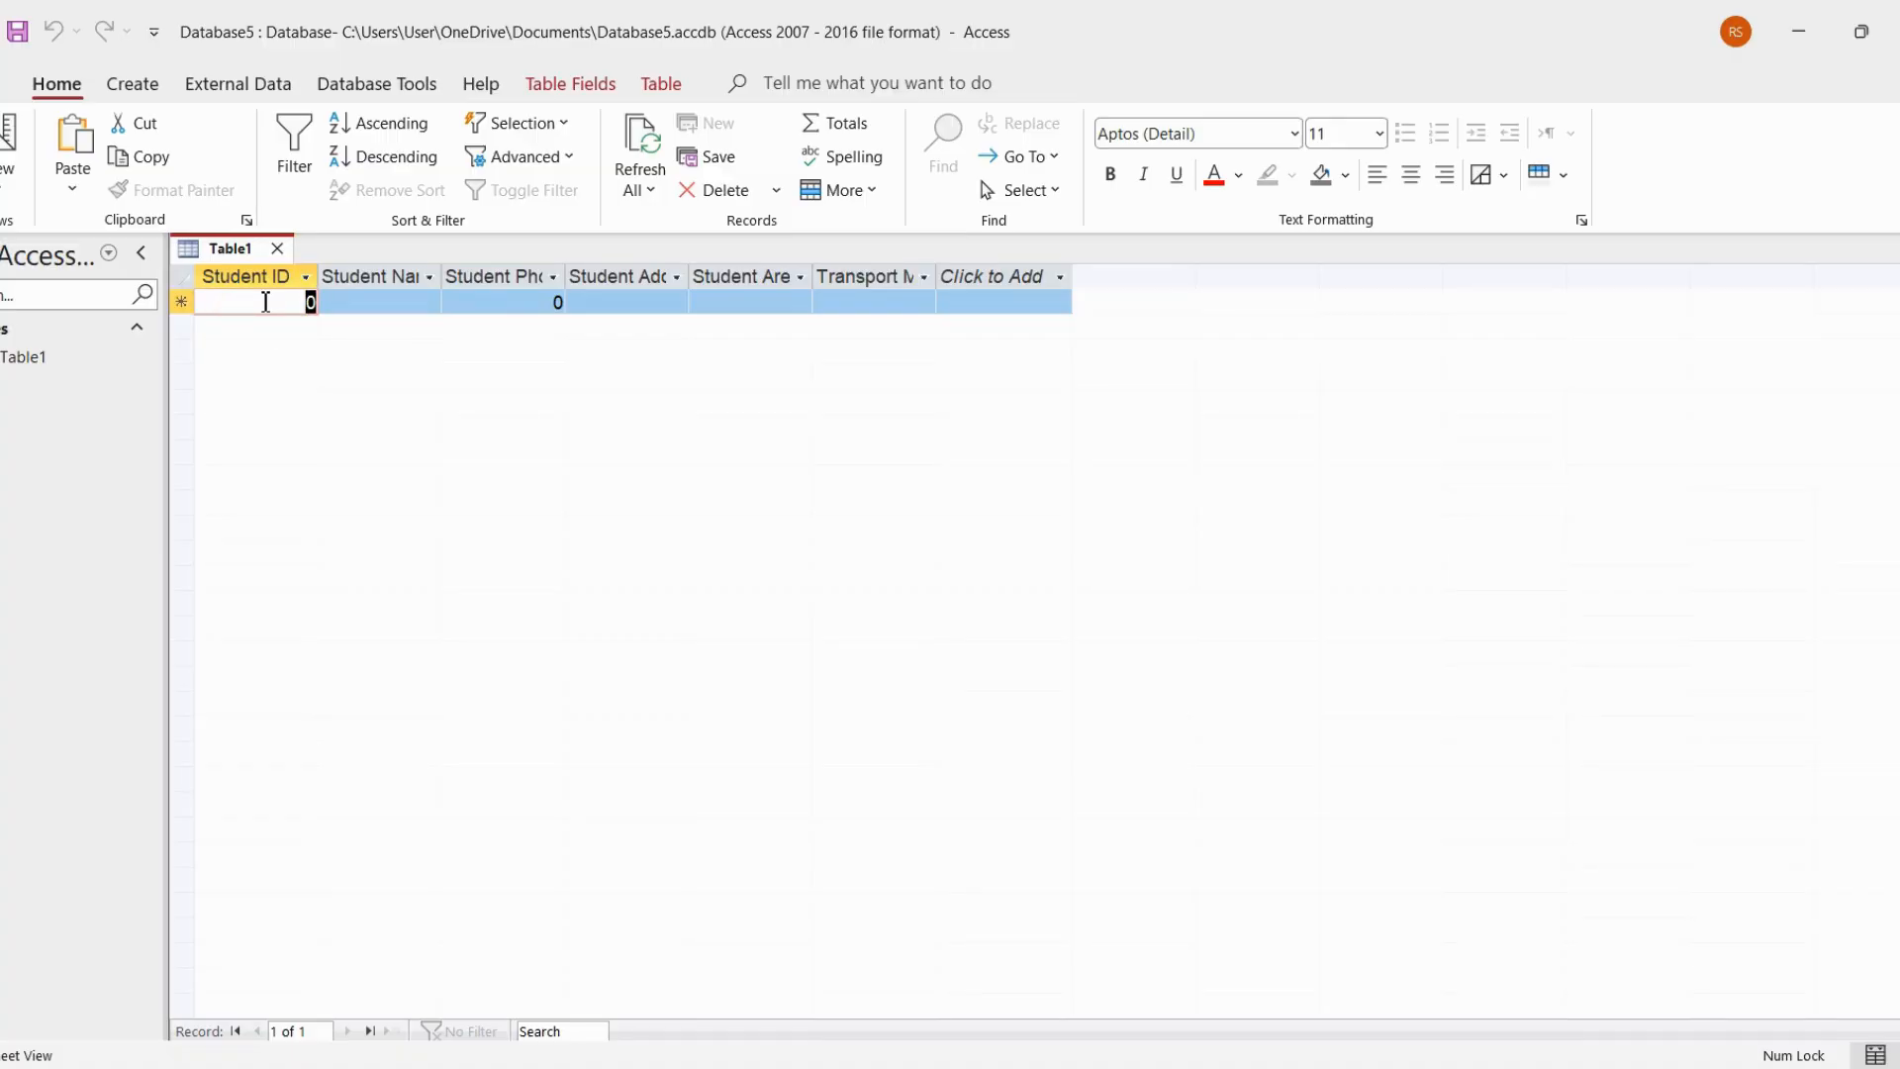
Enter the student's ID number and full name in the first record
{"action": "type", "text": "99"}
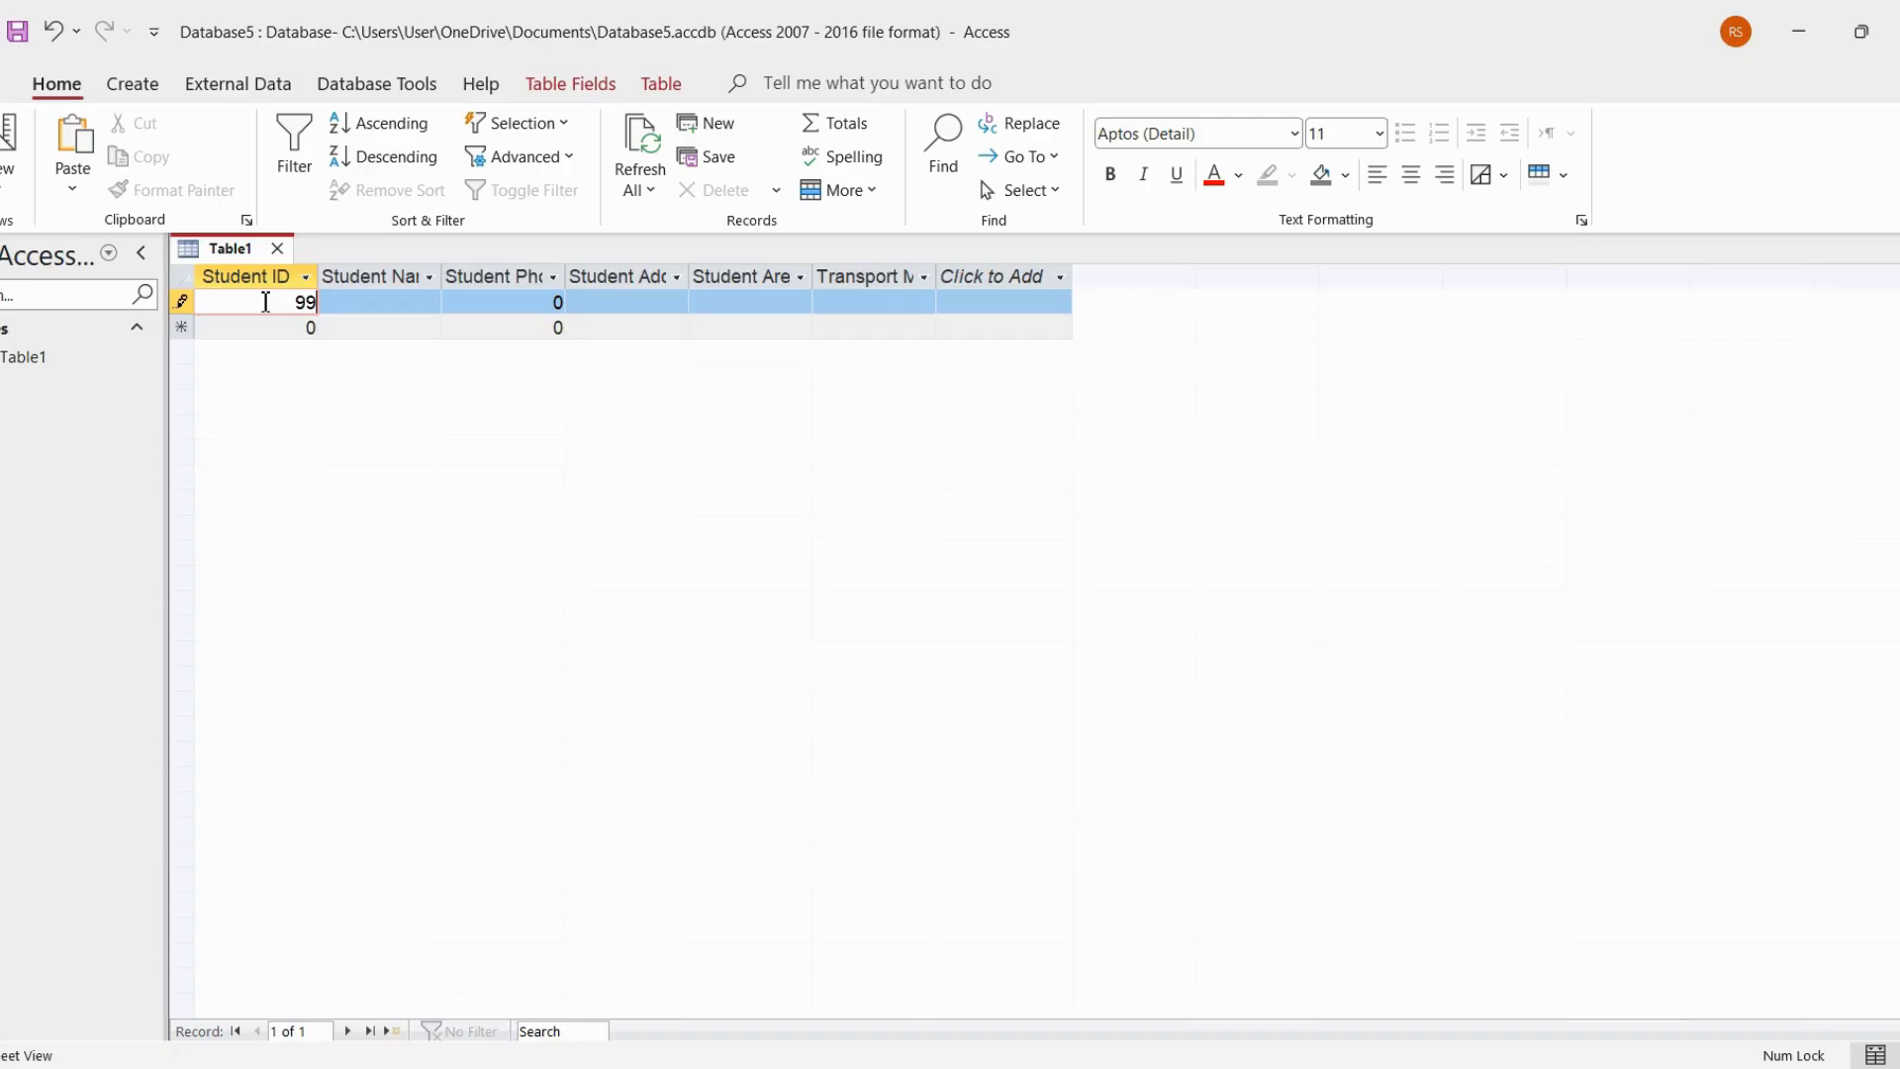
{"action": "type", "text": "42021"}
{"action": "left_click", "coordinate": [396, 302]}
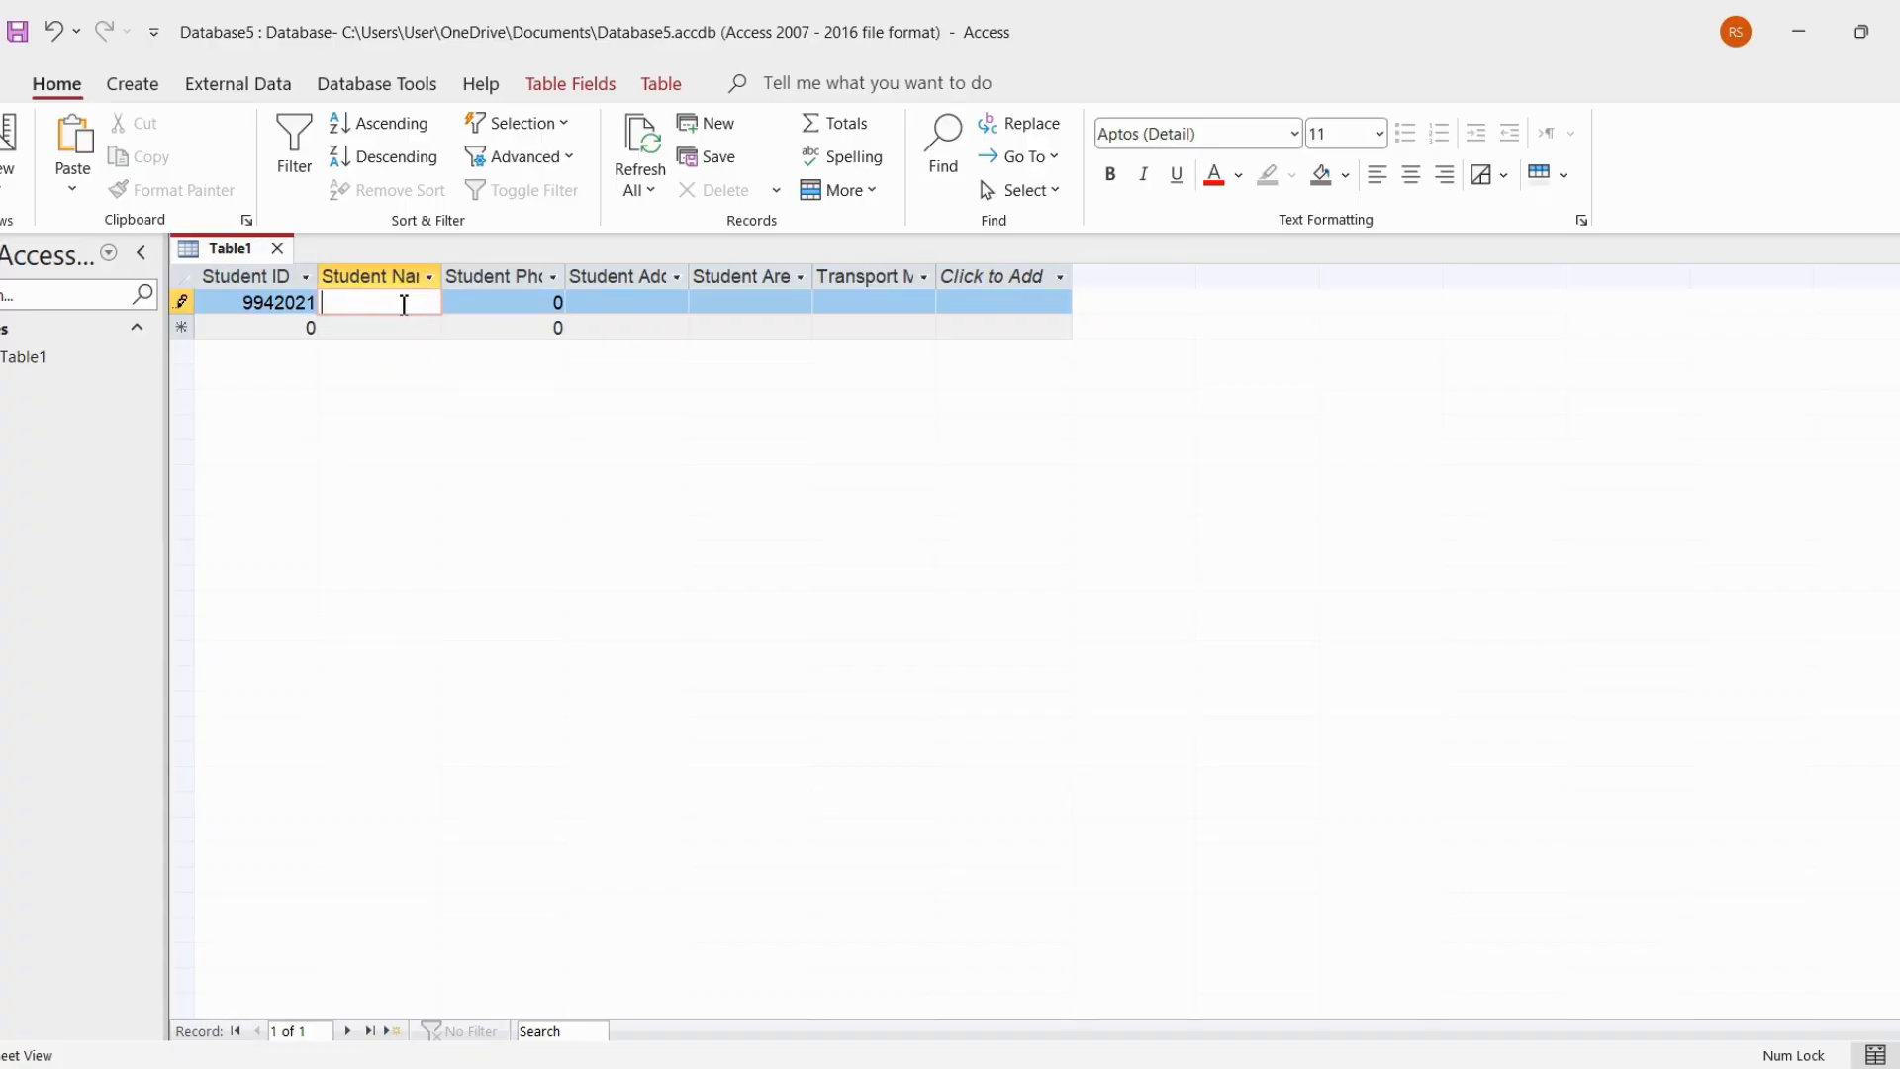
Replace the default Student Phone value in the first record with the student's phone number
{"action": "left_click", "coordinate": [472, 299]}
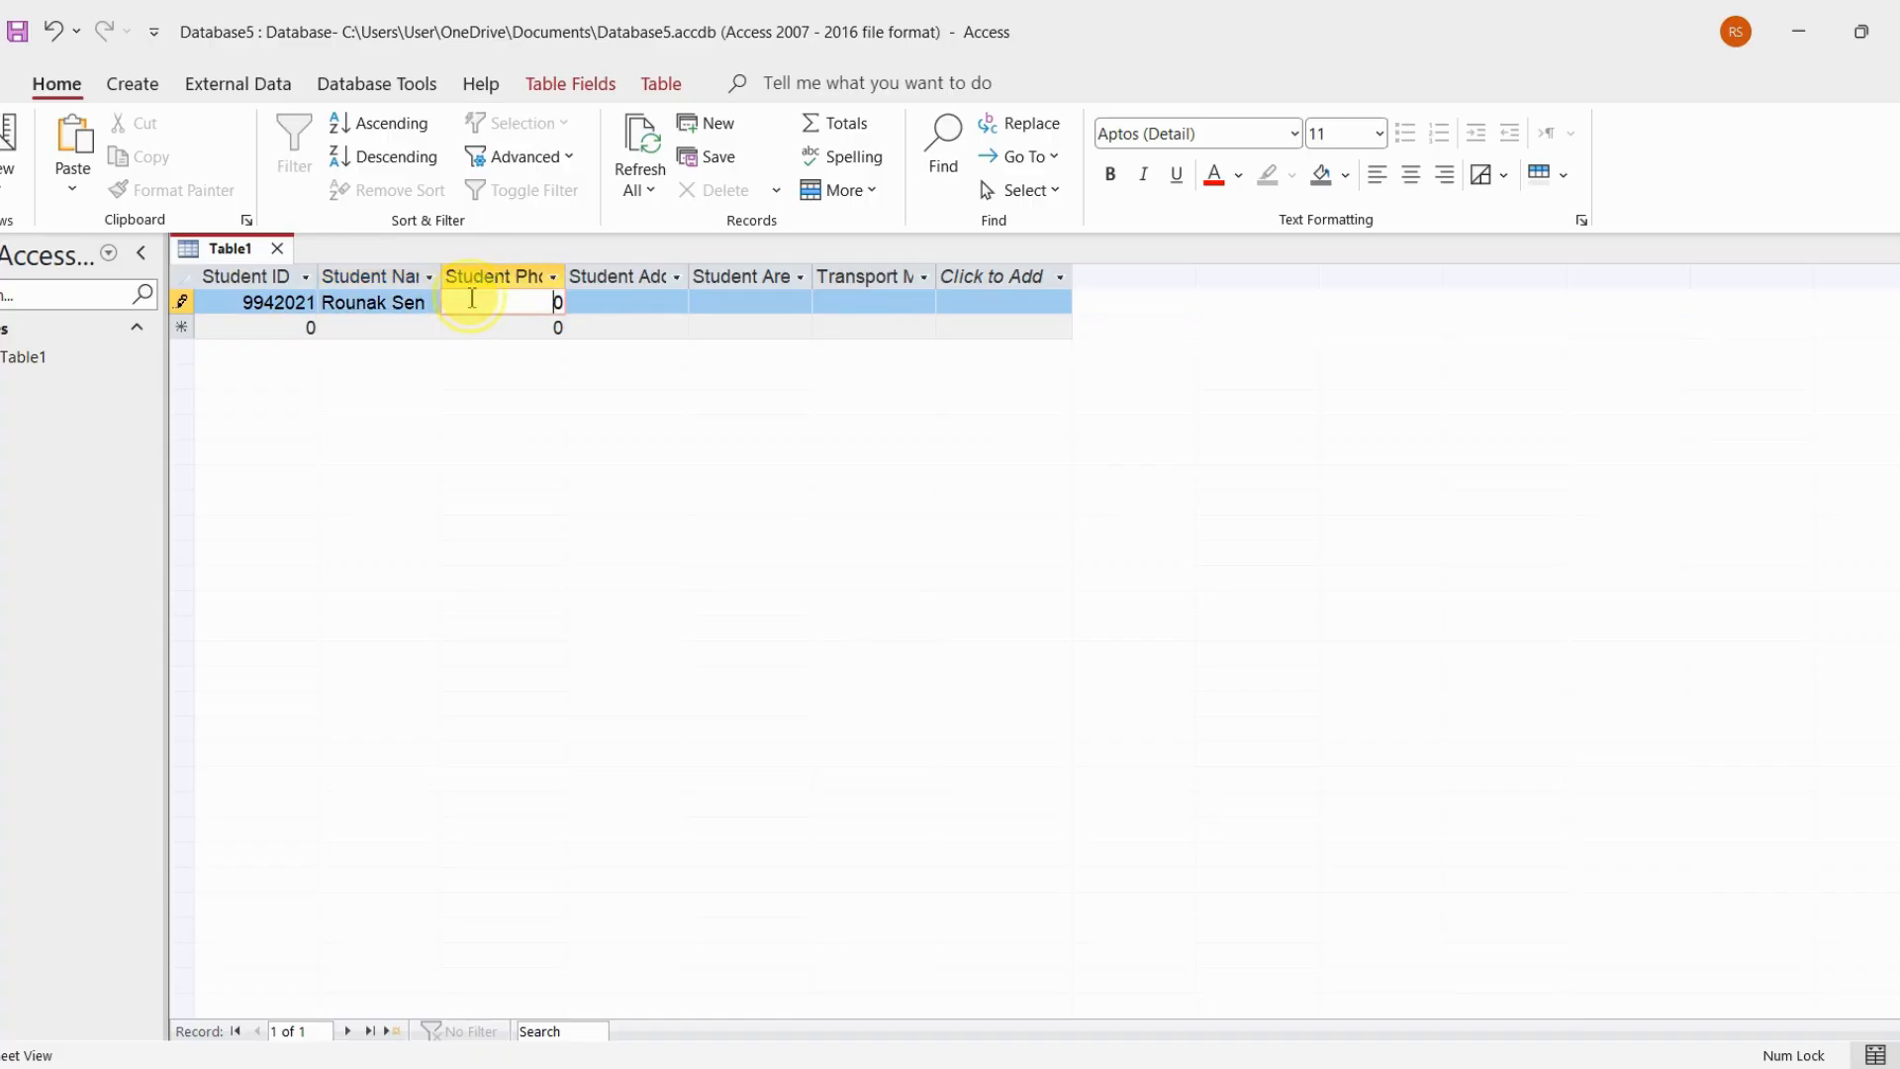
{"action": "double_click", "coordinate": [472, 299]}
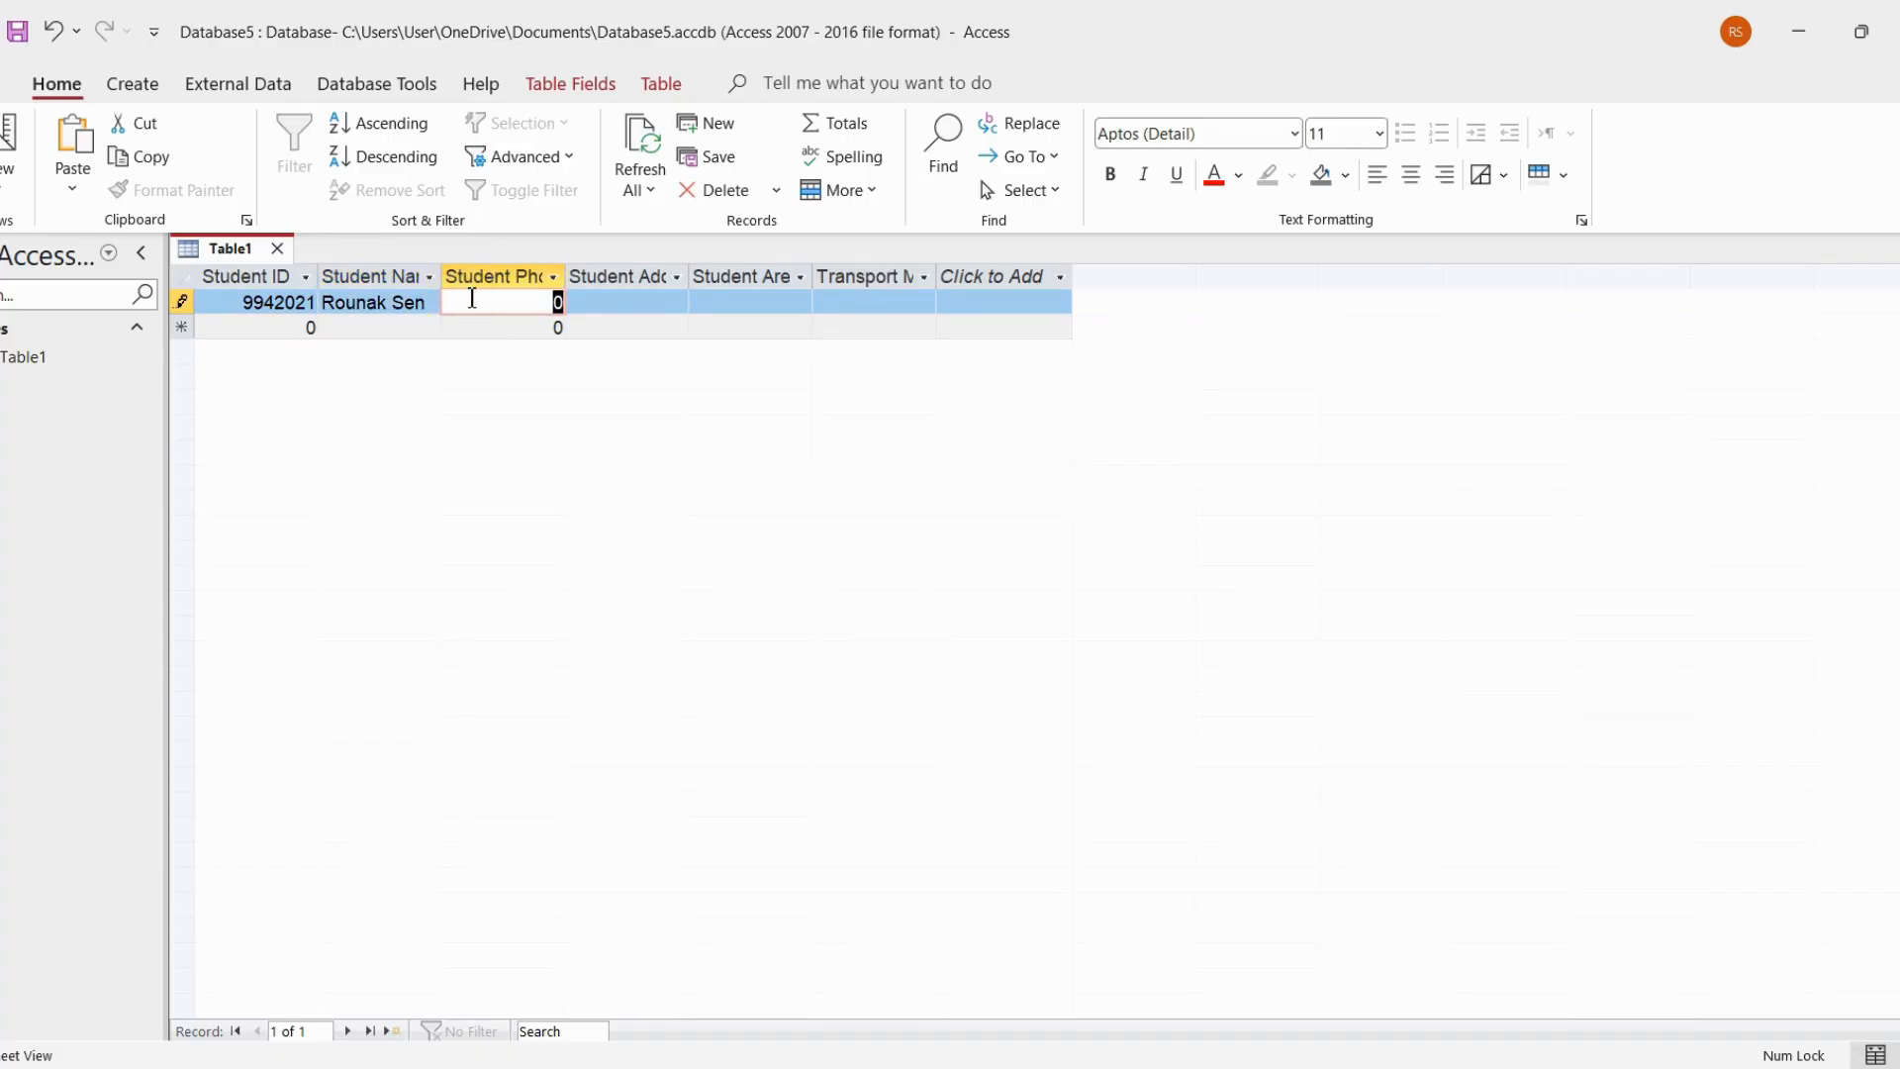
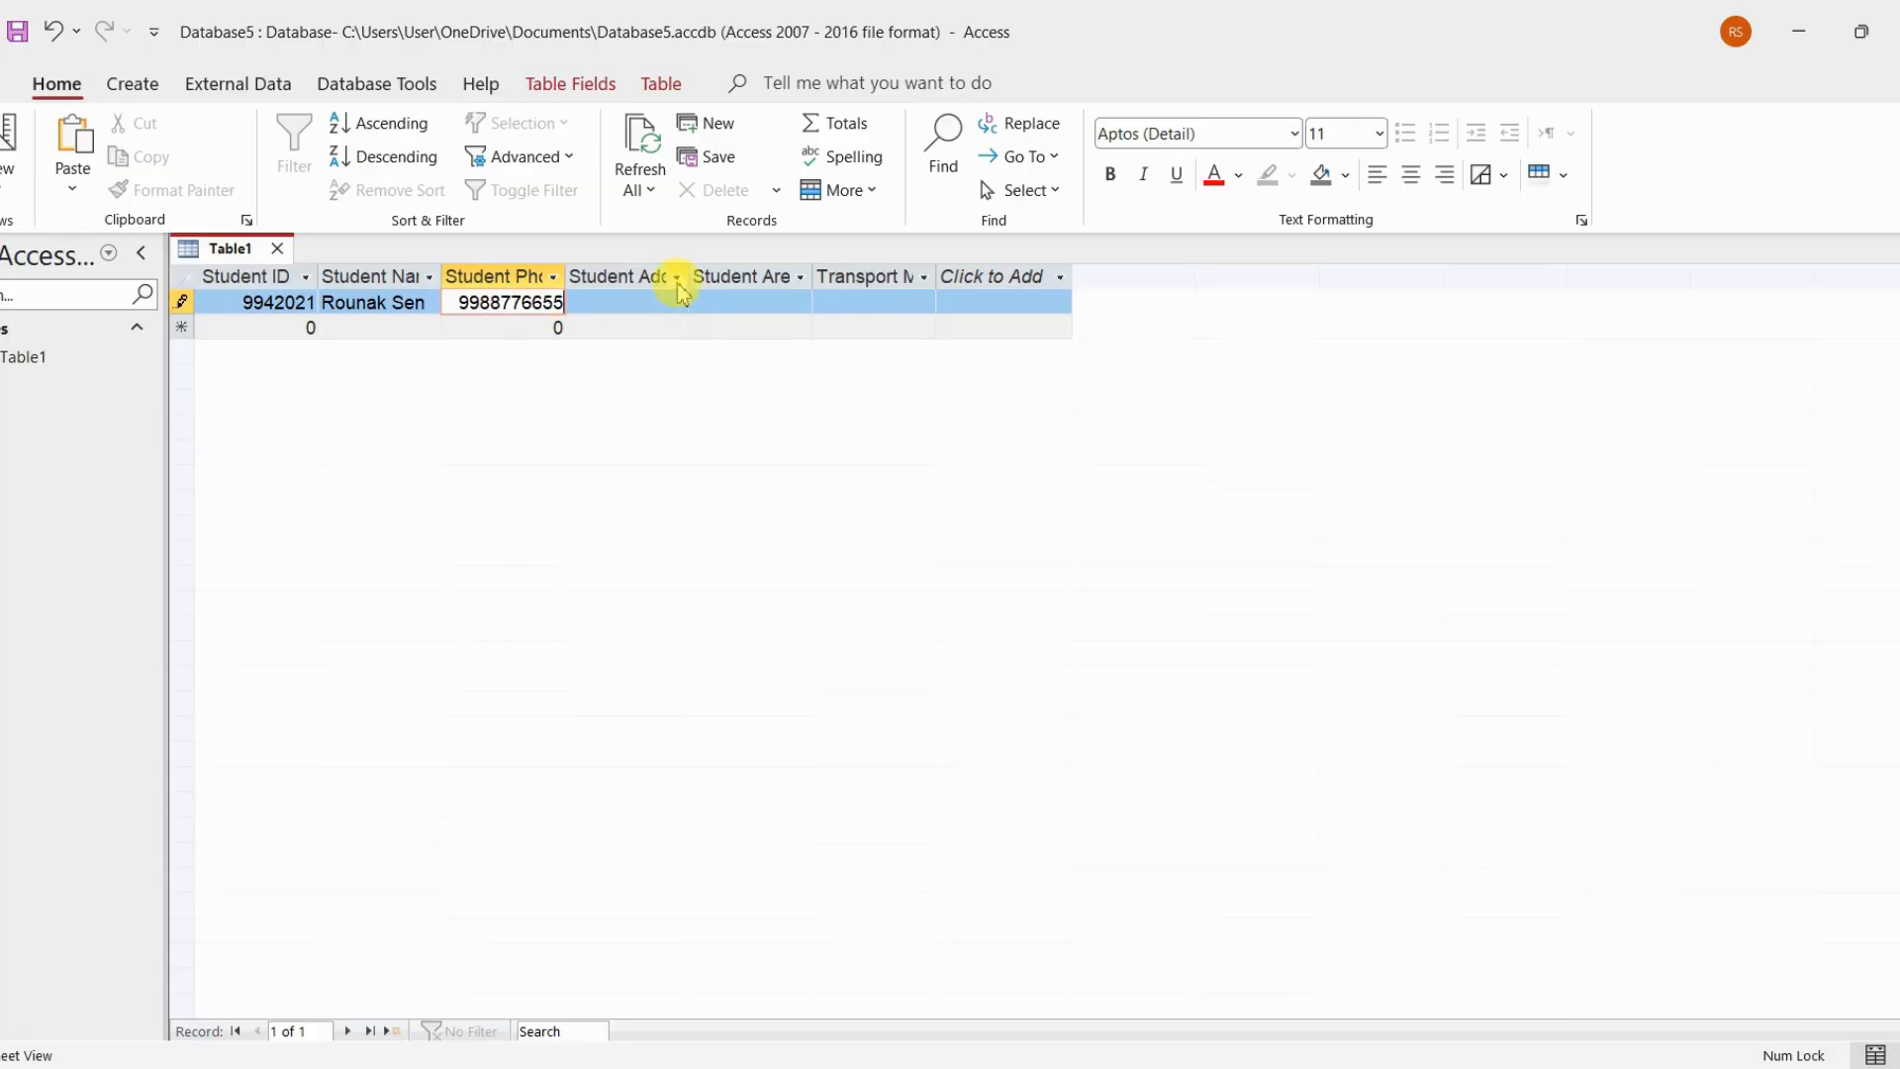
Fill in the student's address in the Student Address field of the first record
{"action": "left_click", "coordinate": [640, 308]}
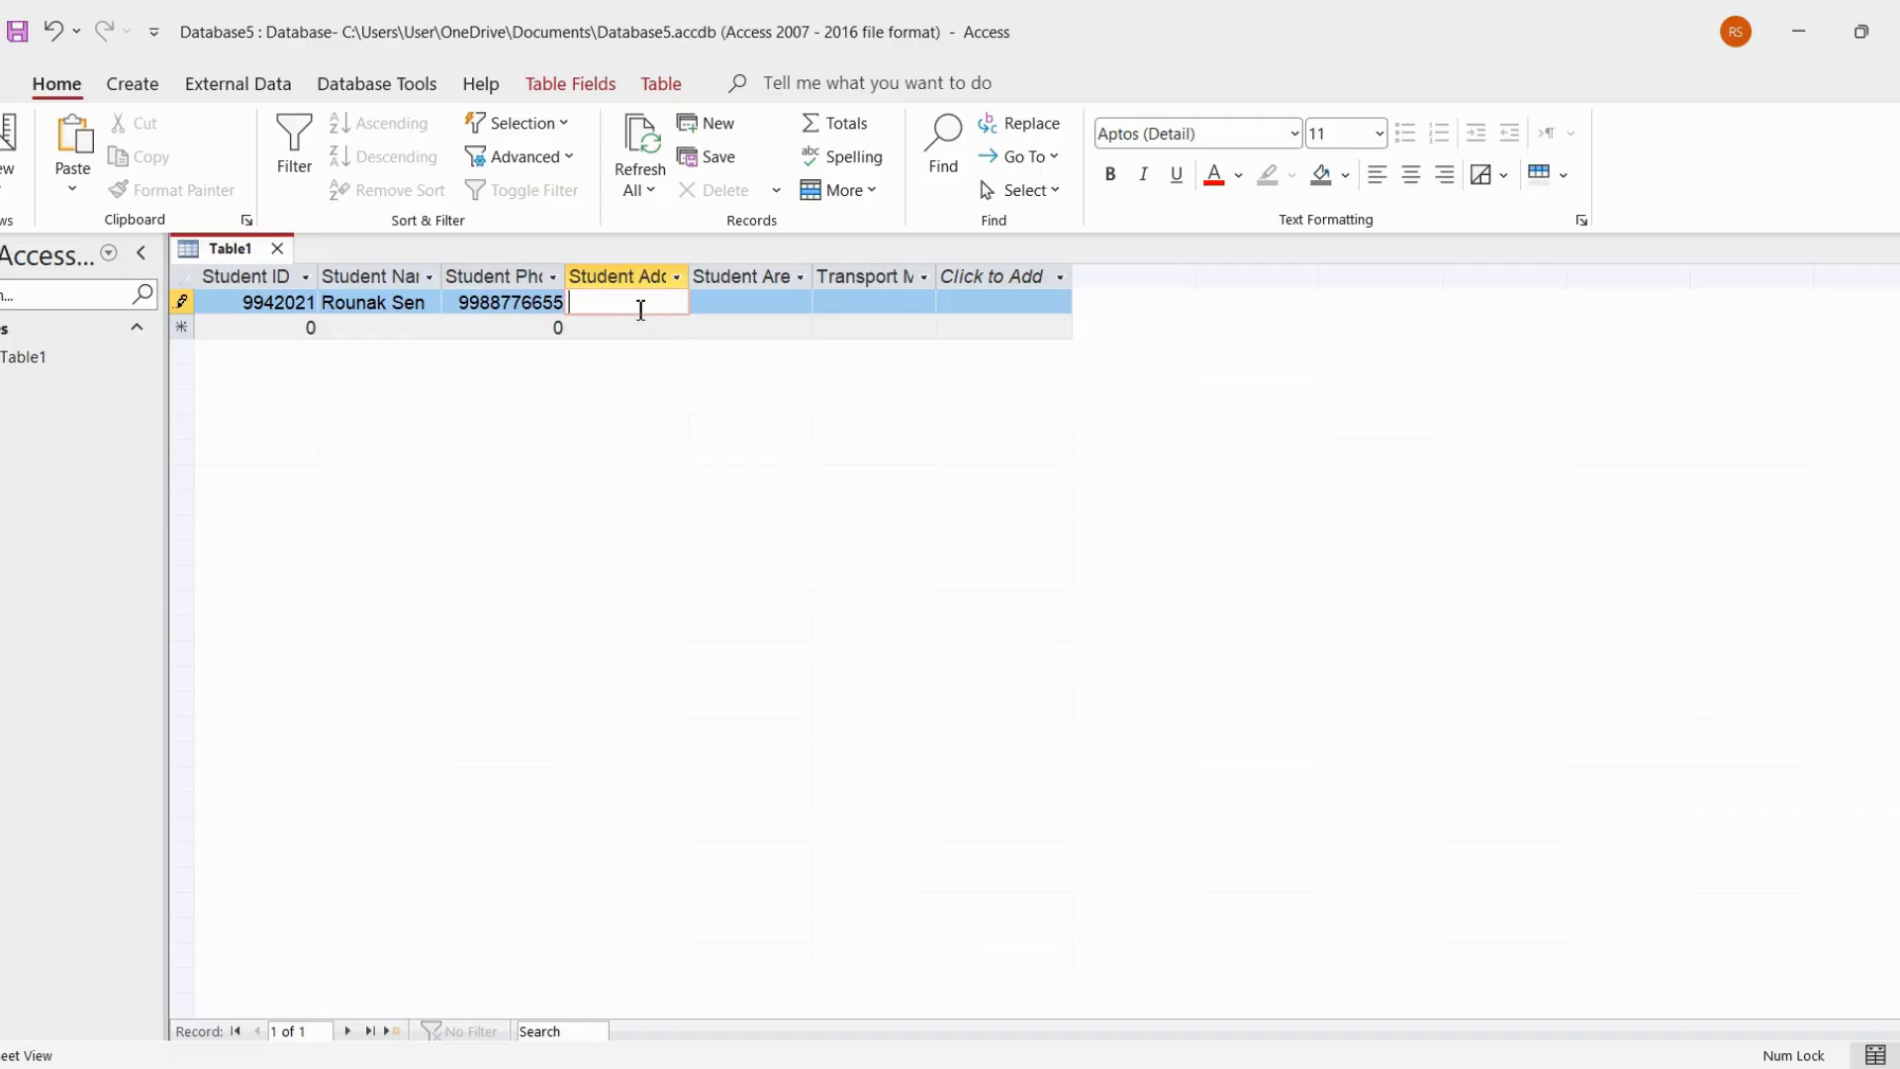
{"action": "type", "text": "Ranaghat"}
{"action": "type", "text": ", Nadia"}
{"action": "type", "text": ", WE"}
{"action": "key", "text": "BackSpace"}
{"action": "type", "text": "sest Bengal"}
Complete the first record with the student's area and the transport mode School car, and move on to a new record
{"action": "left_click", "coordinate": [757, 311]}
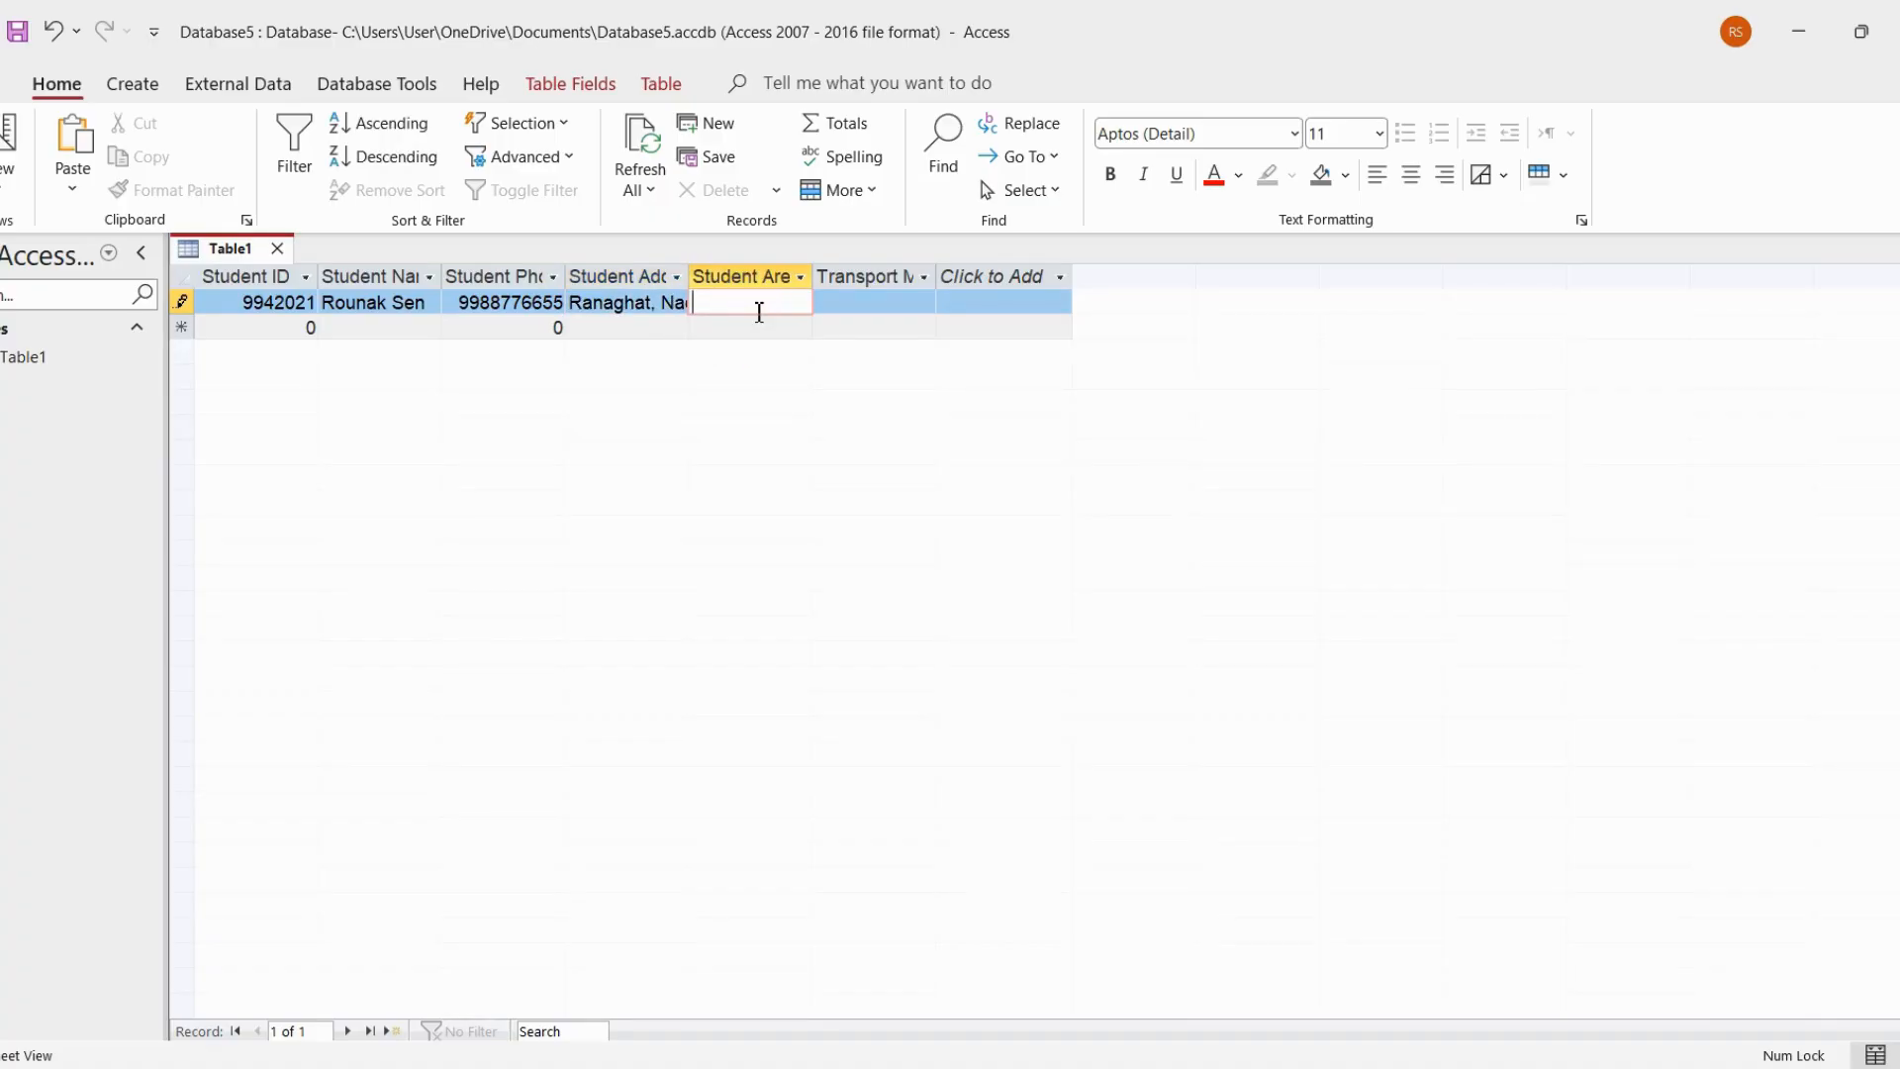
{"action": "type", "text": "Ranaghat"}
{"action": "left_click", "coordinate": [851, 294]}
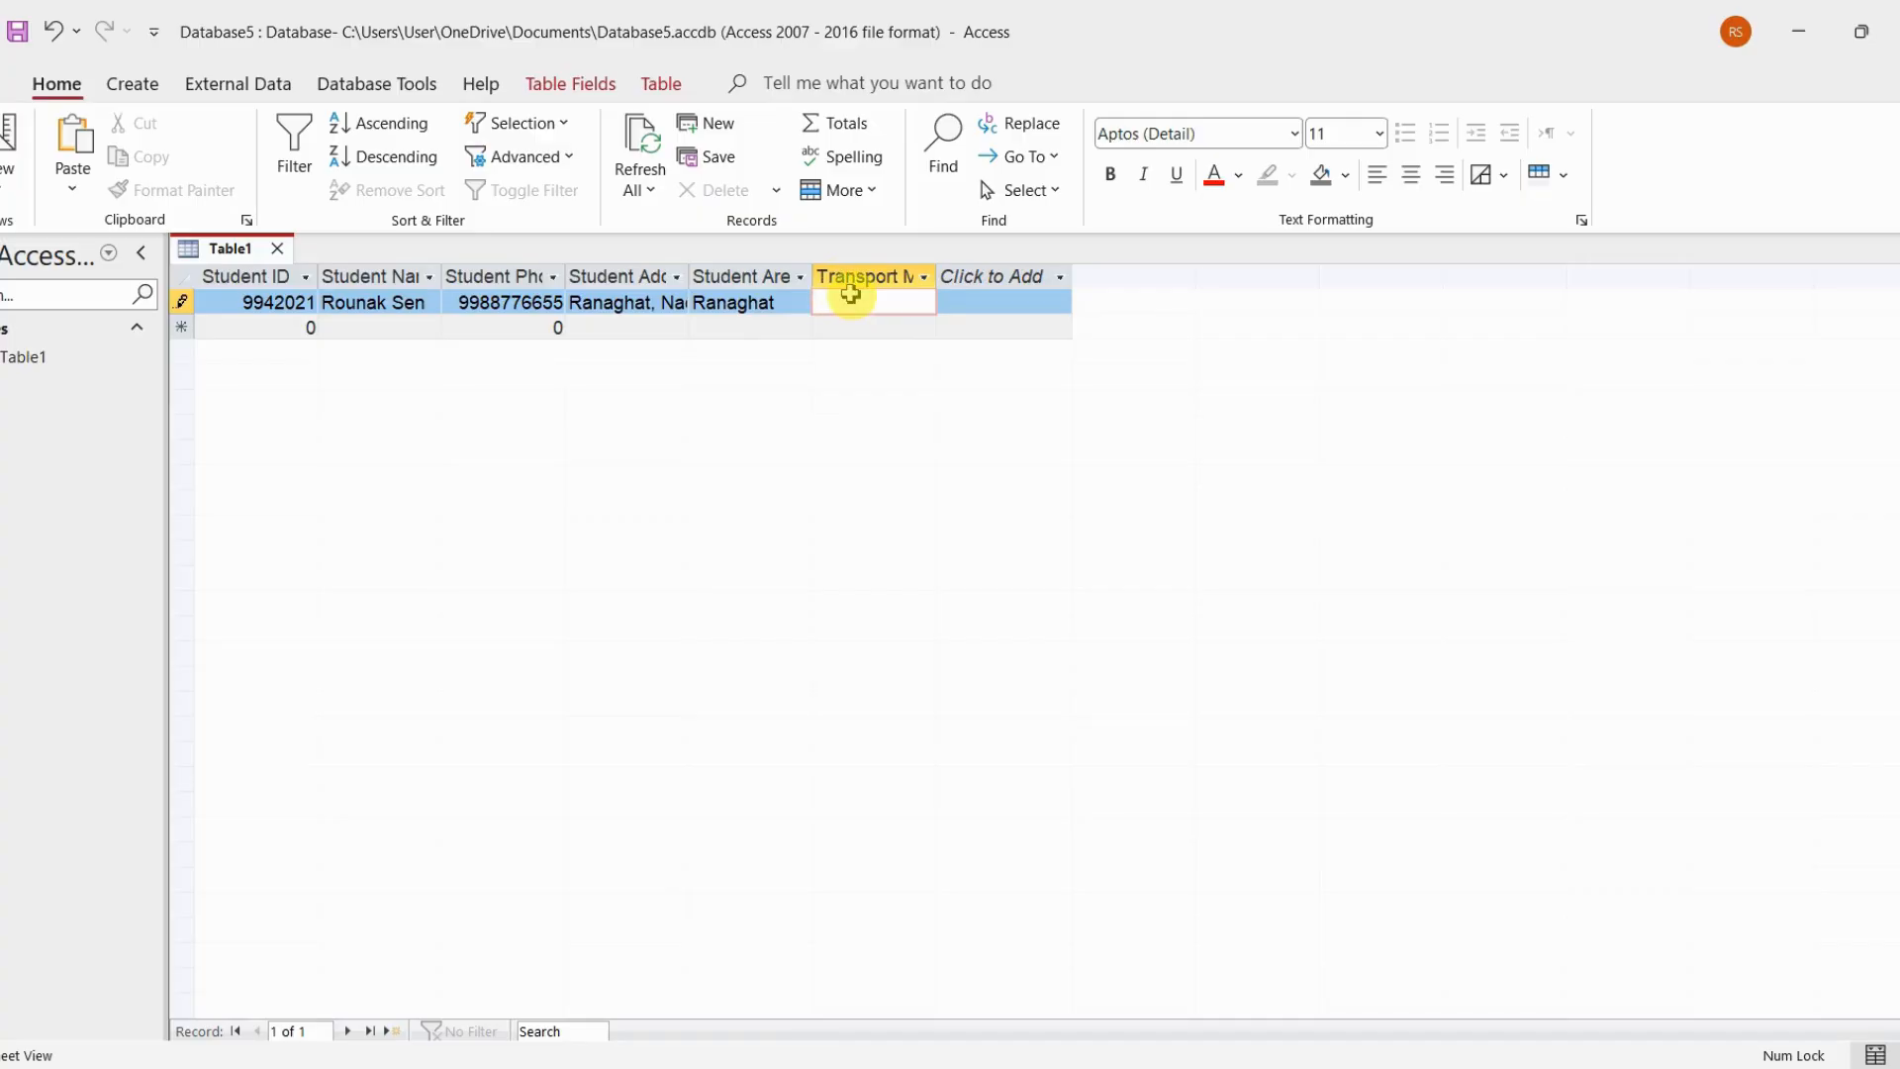
{"action": "type", "text": "School car"}
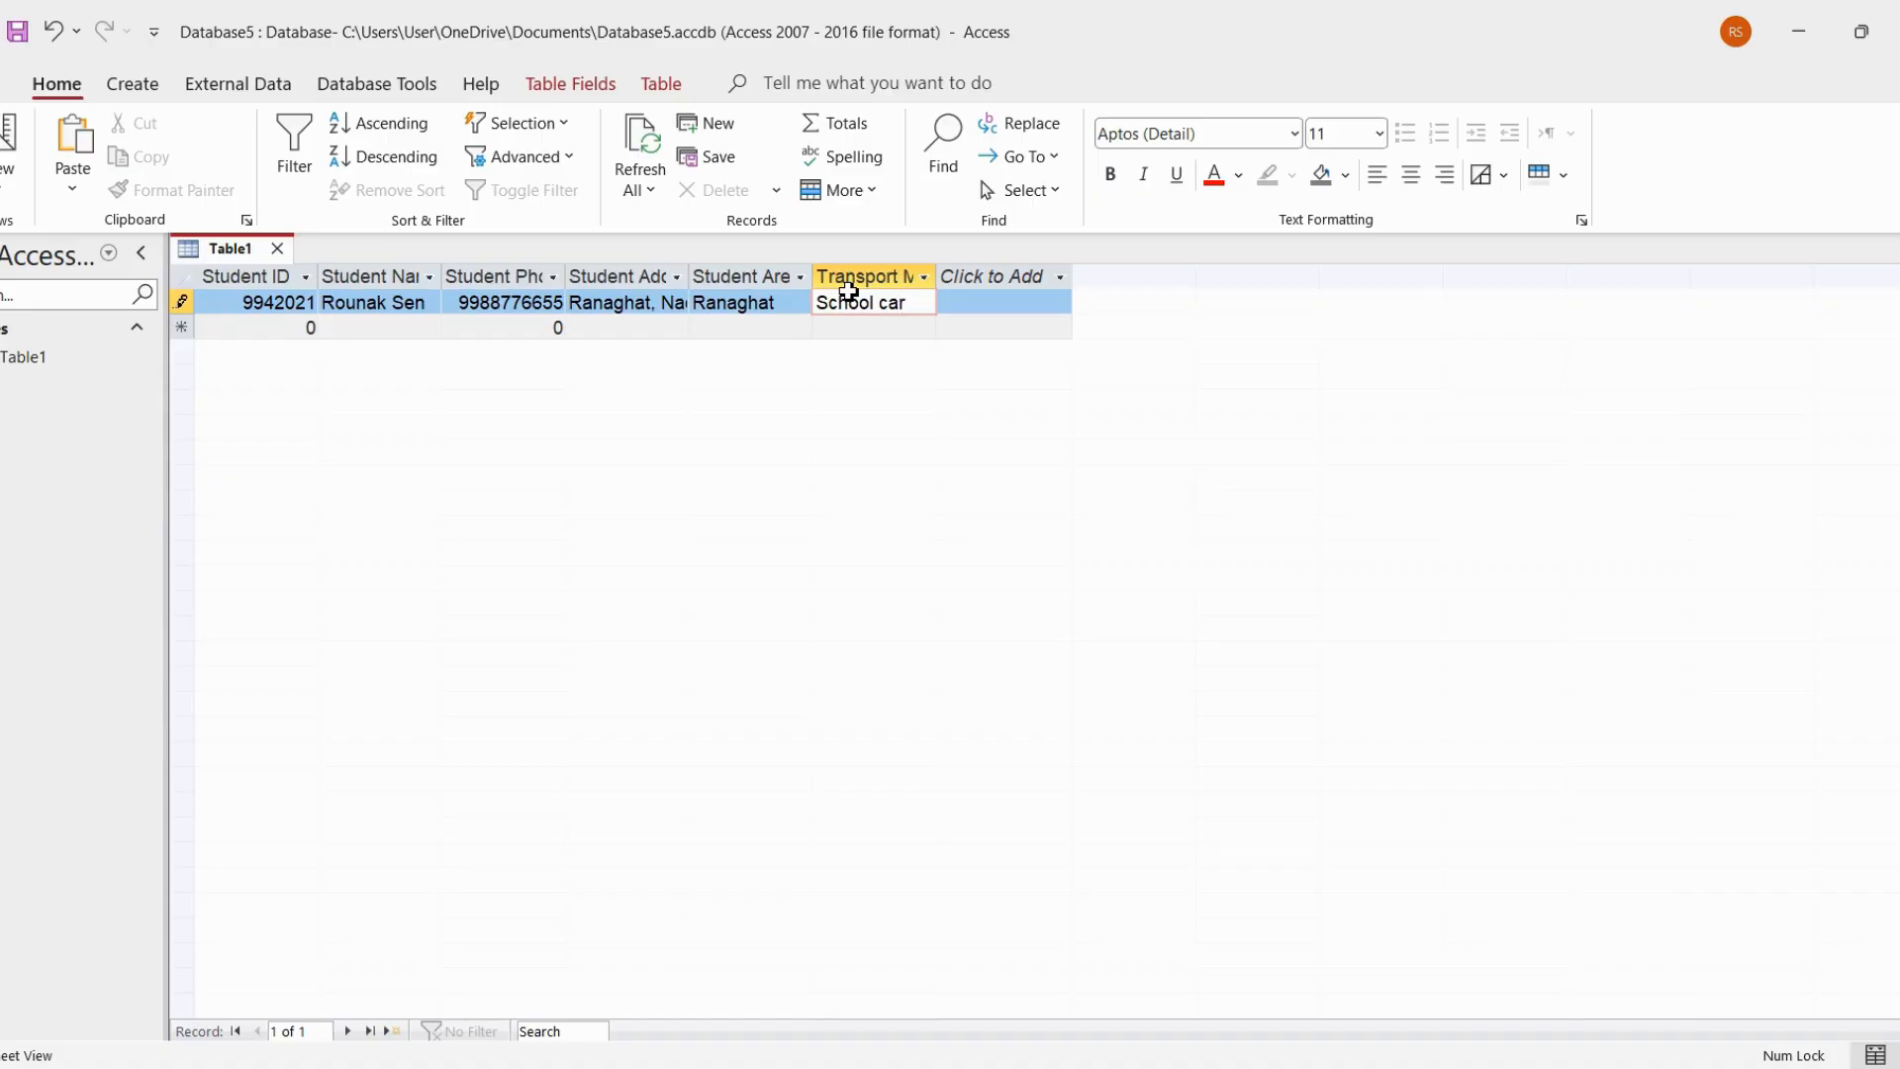
{"action": "left_click", "coordinate": [235, 327]}
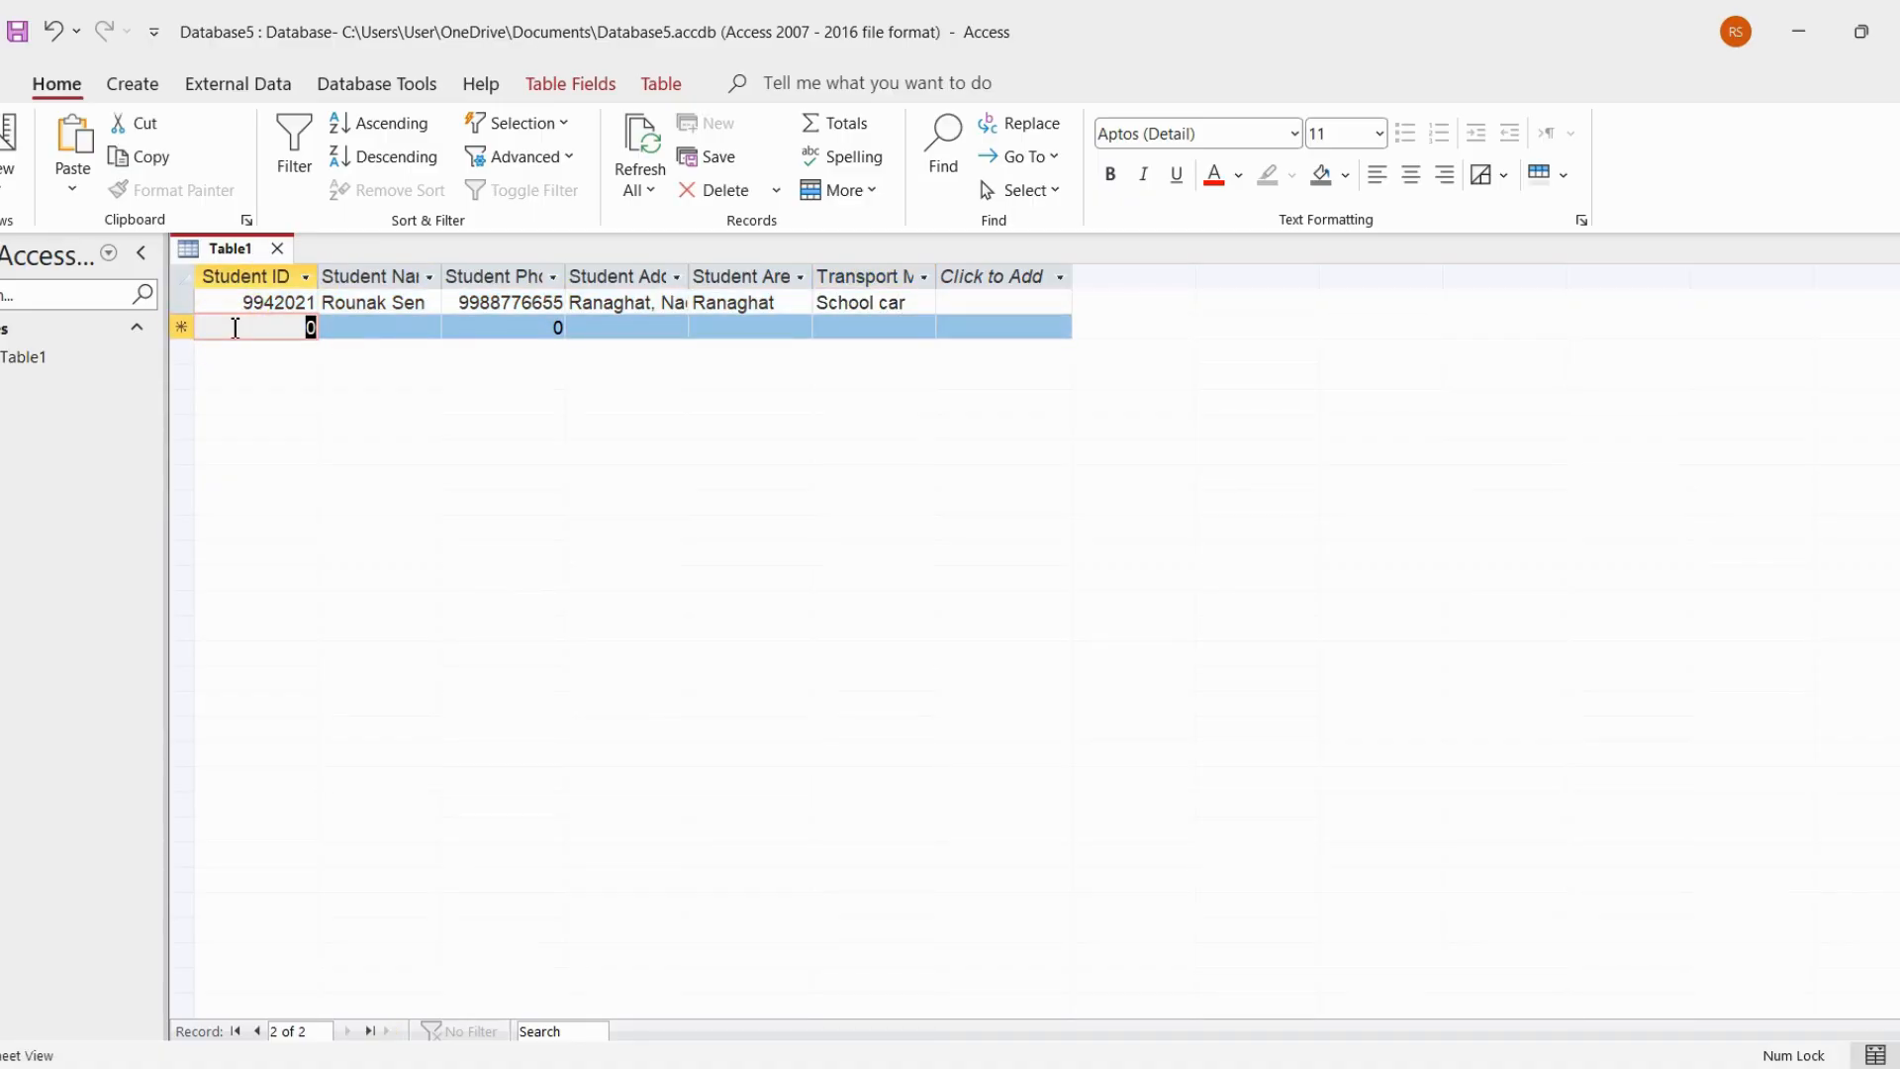
Enter the student's ID number and full name in the second record
{"action": "type", "text": "995"}
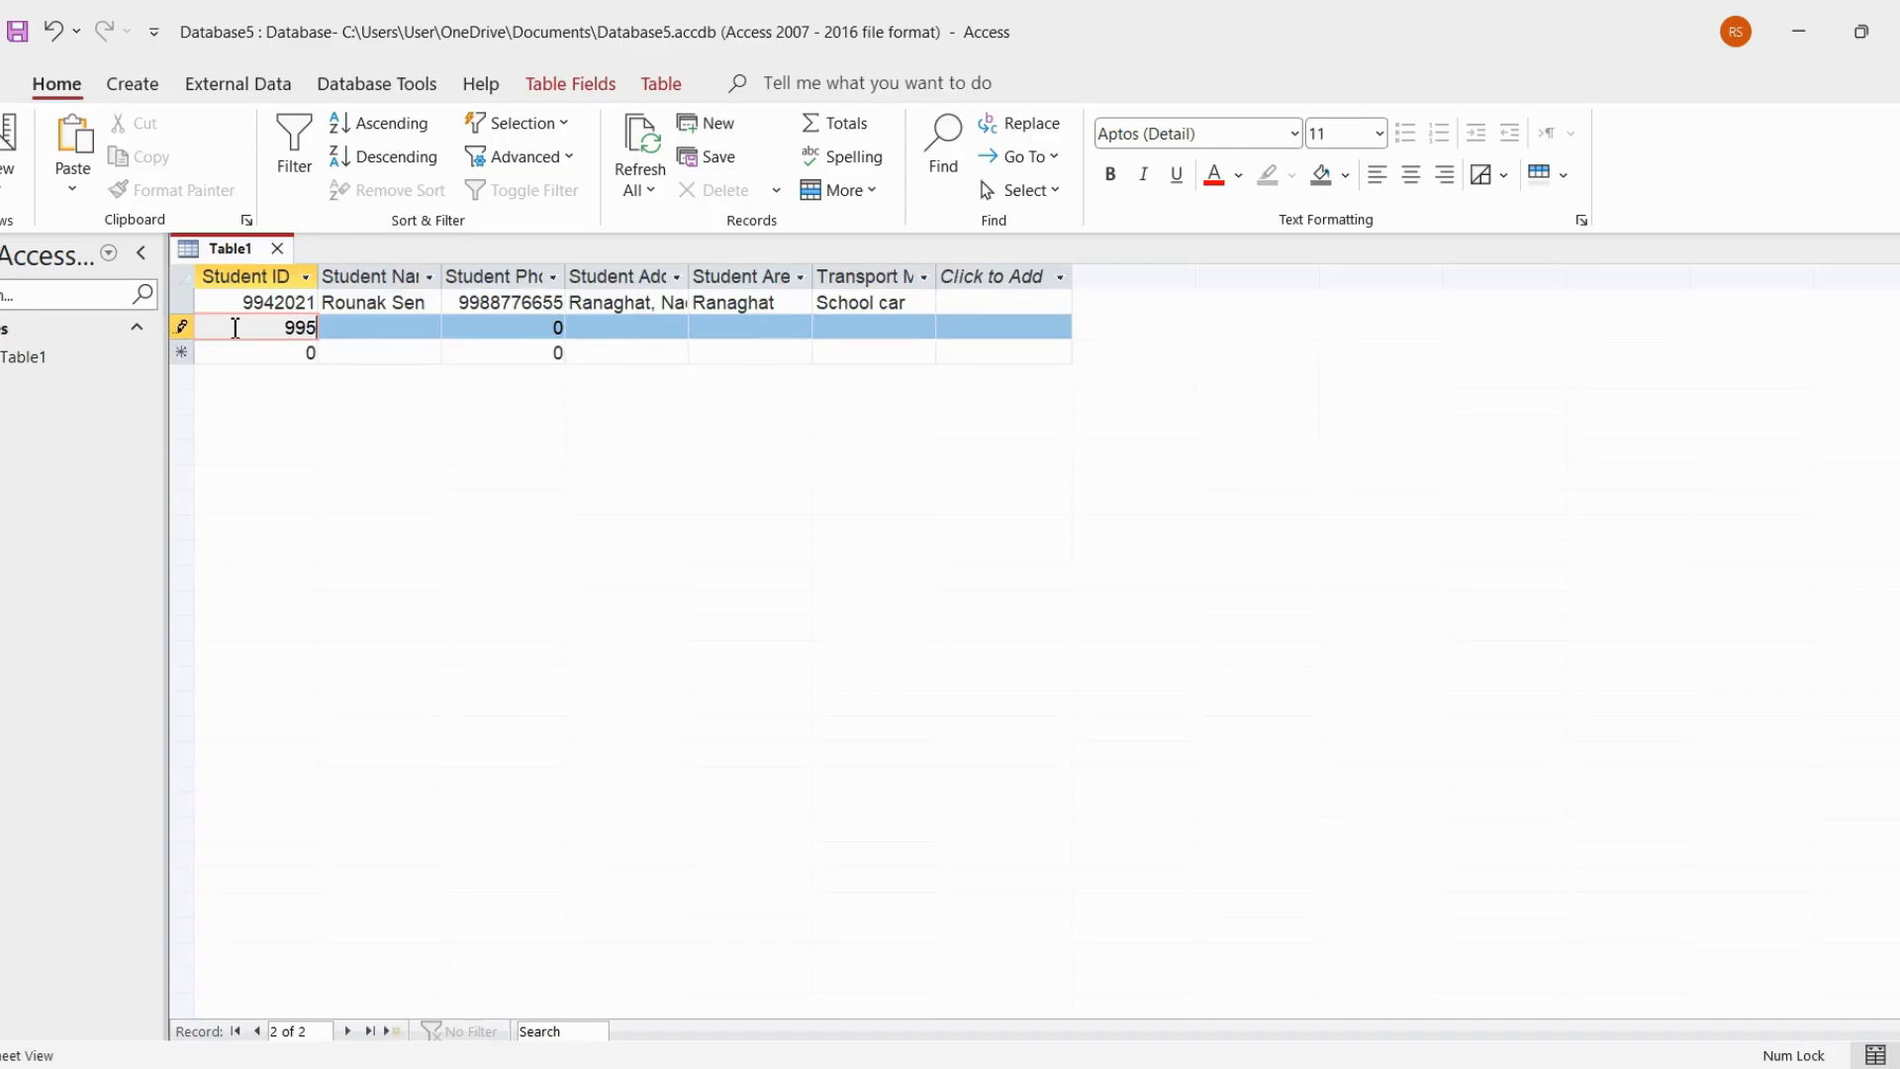
{"action": "type", "text": "2021"}
{"action": "left_click", "coordinate": [358, 328]}
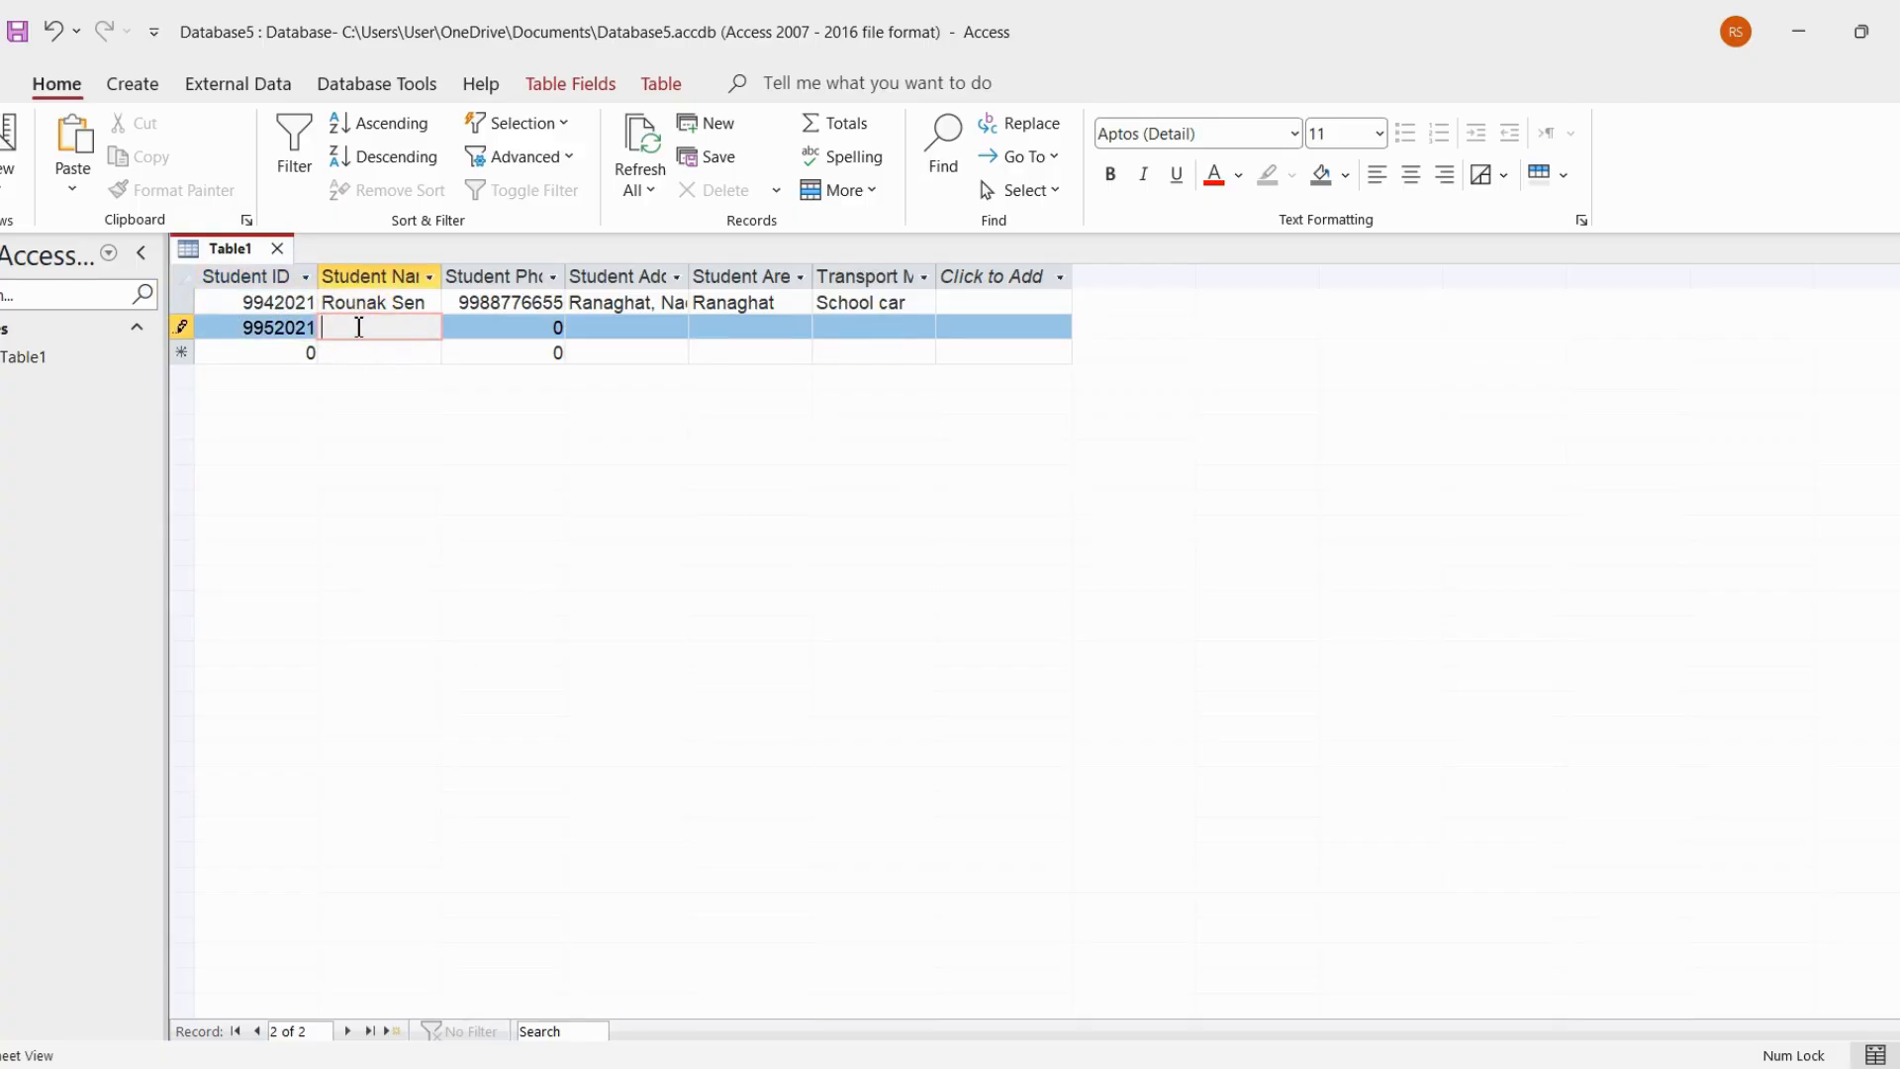
Replace the default Student Phone value in the second record with the student's phone number
{"action": "left_click", "coordinate": [507, 328]}
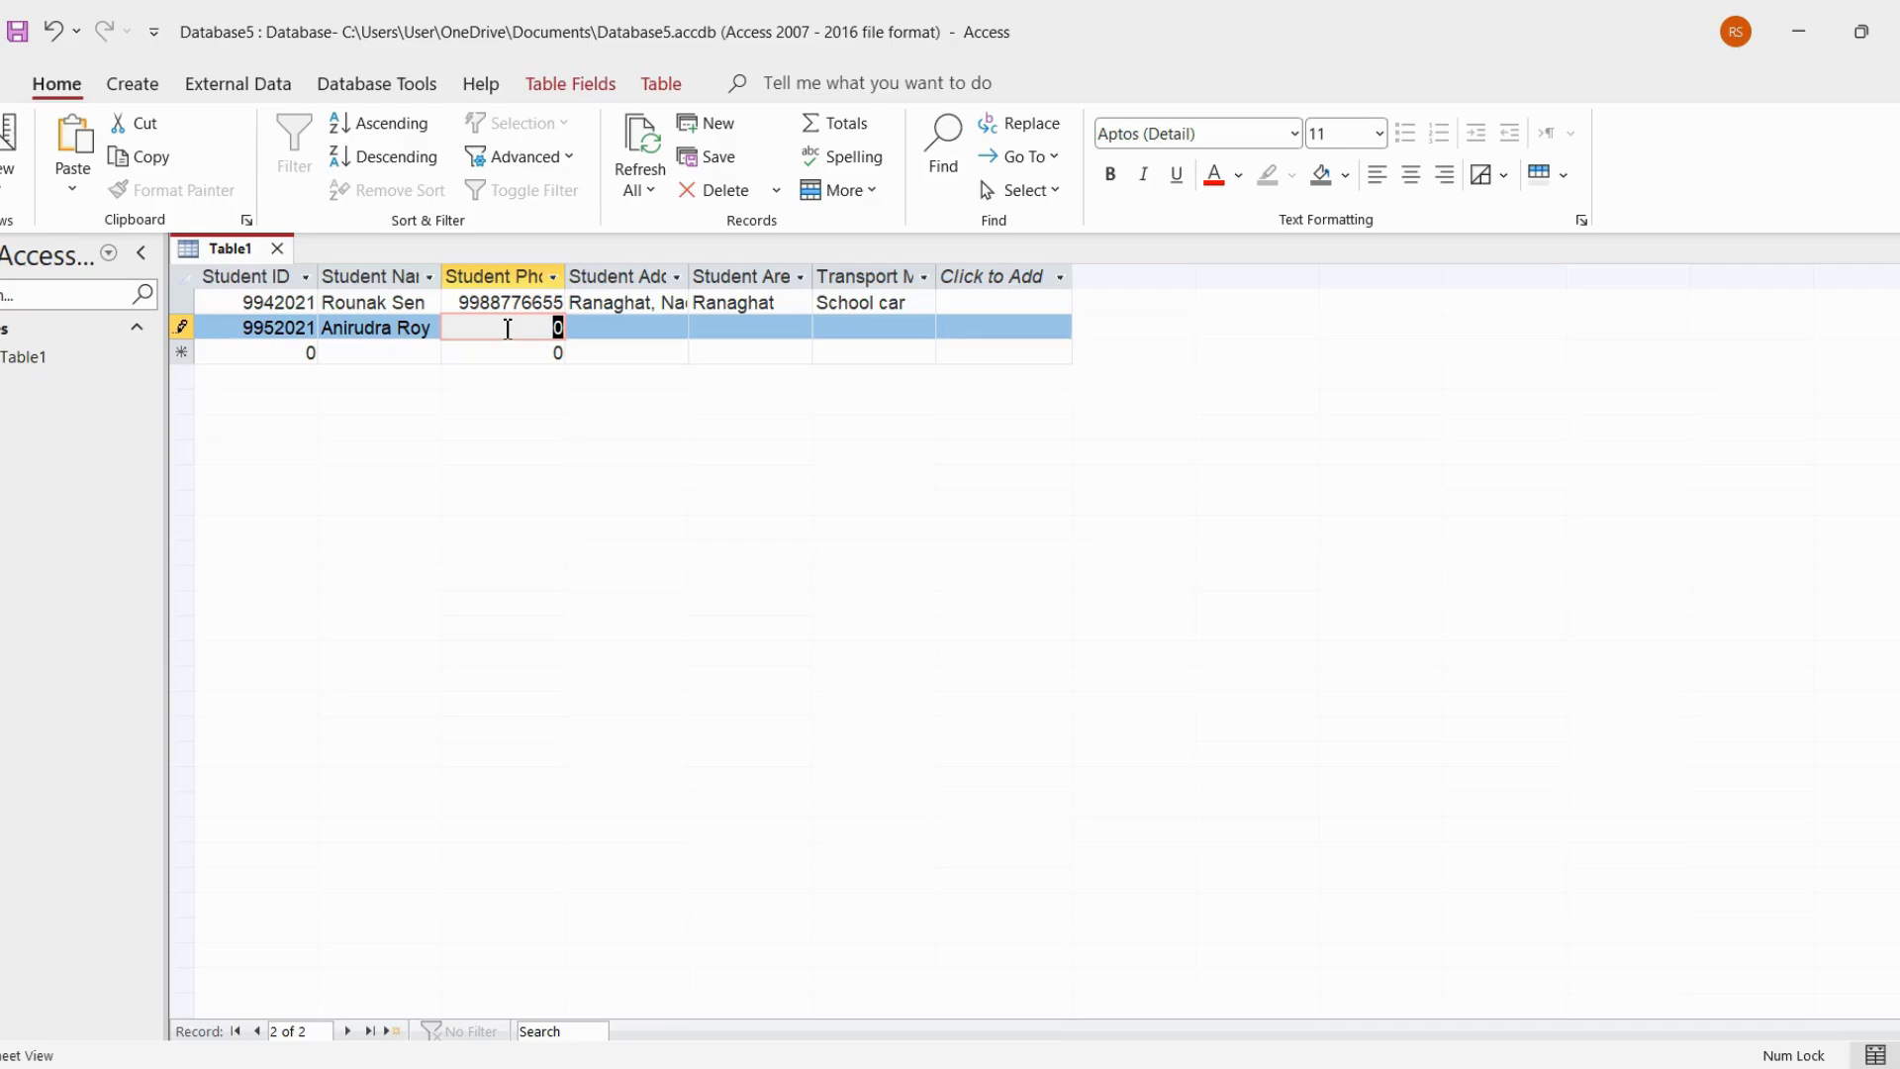
{"action": "type", "text": "123"}
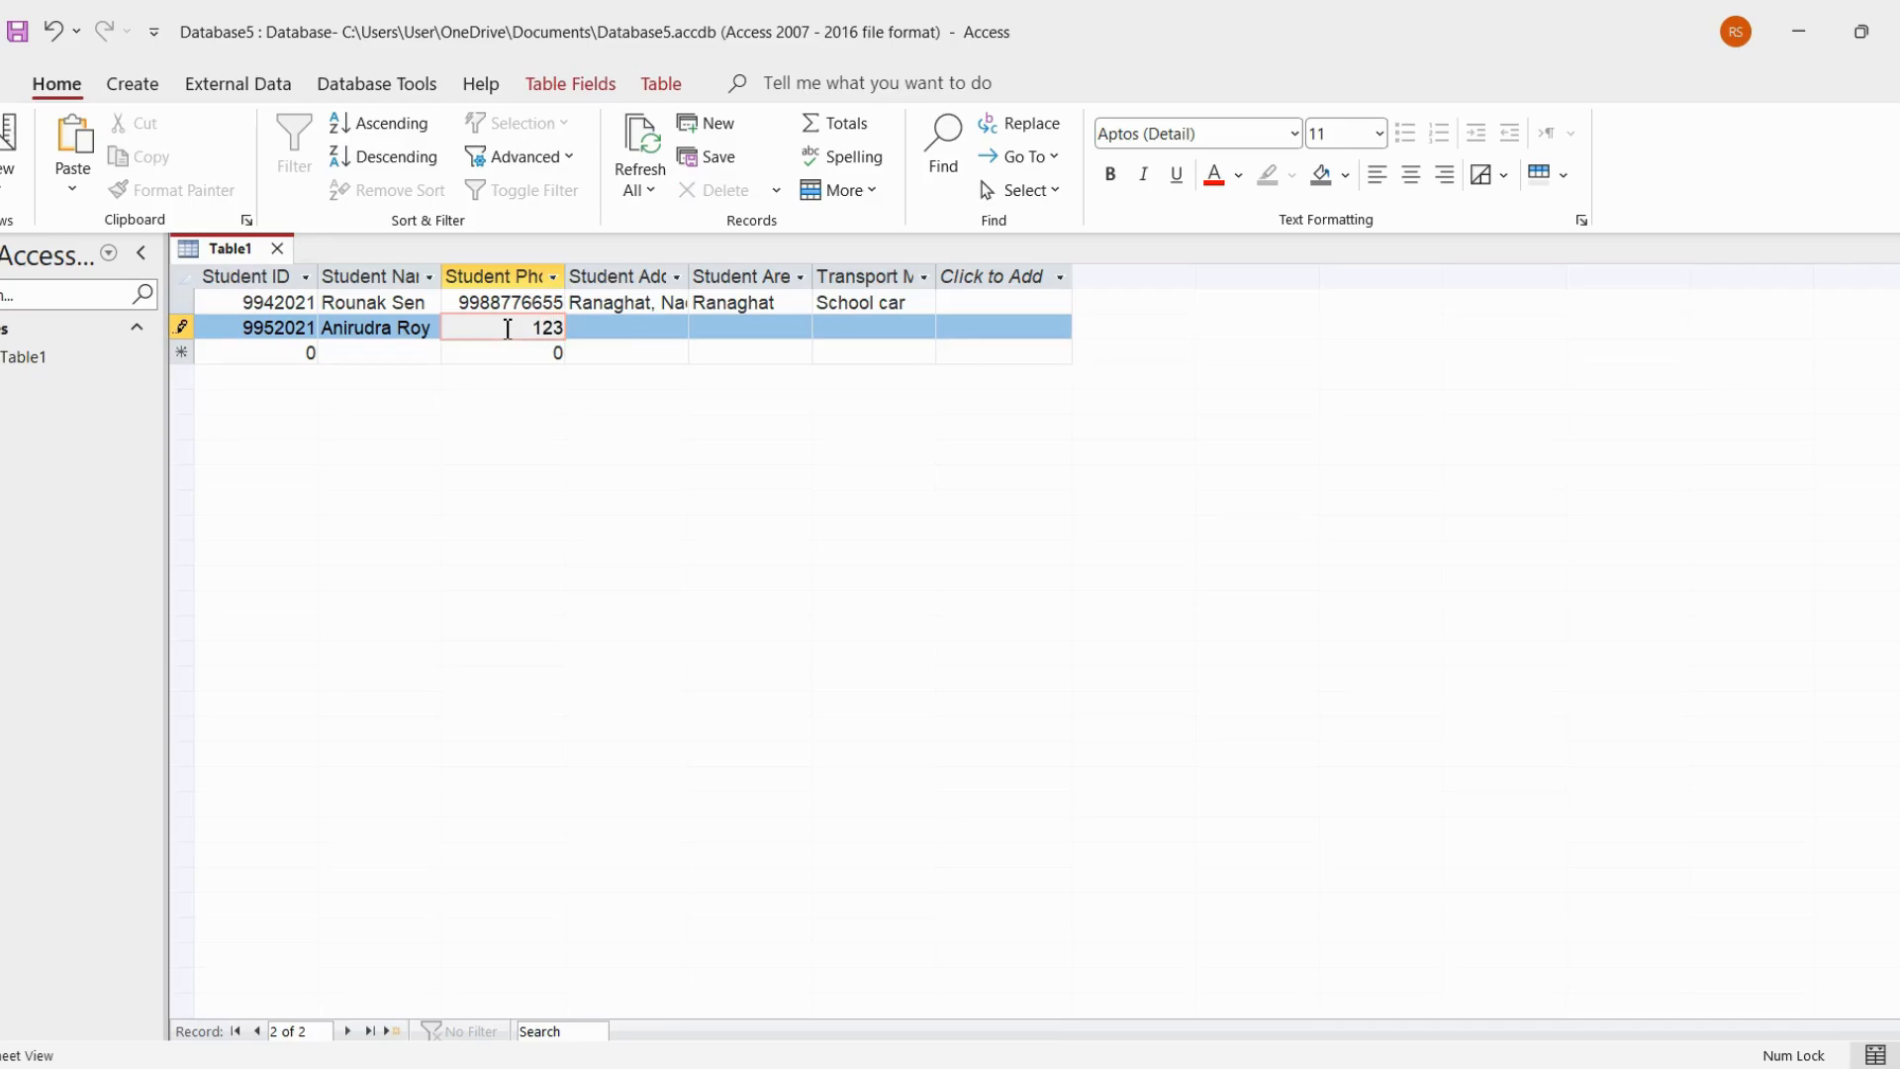
{"action": "type", "text": "4567891"}
Fill in the student's address in the Student Address field of the second record
{"action": "left_click", "coordinate": [660, 344]}
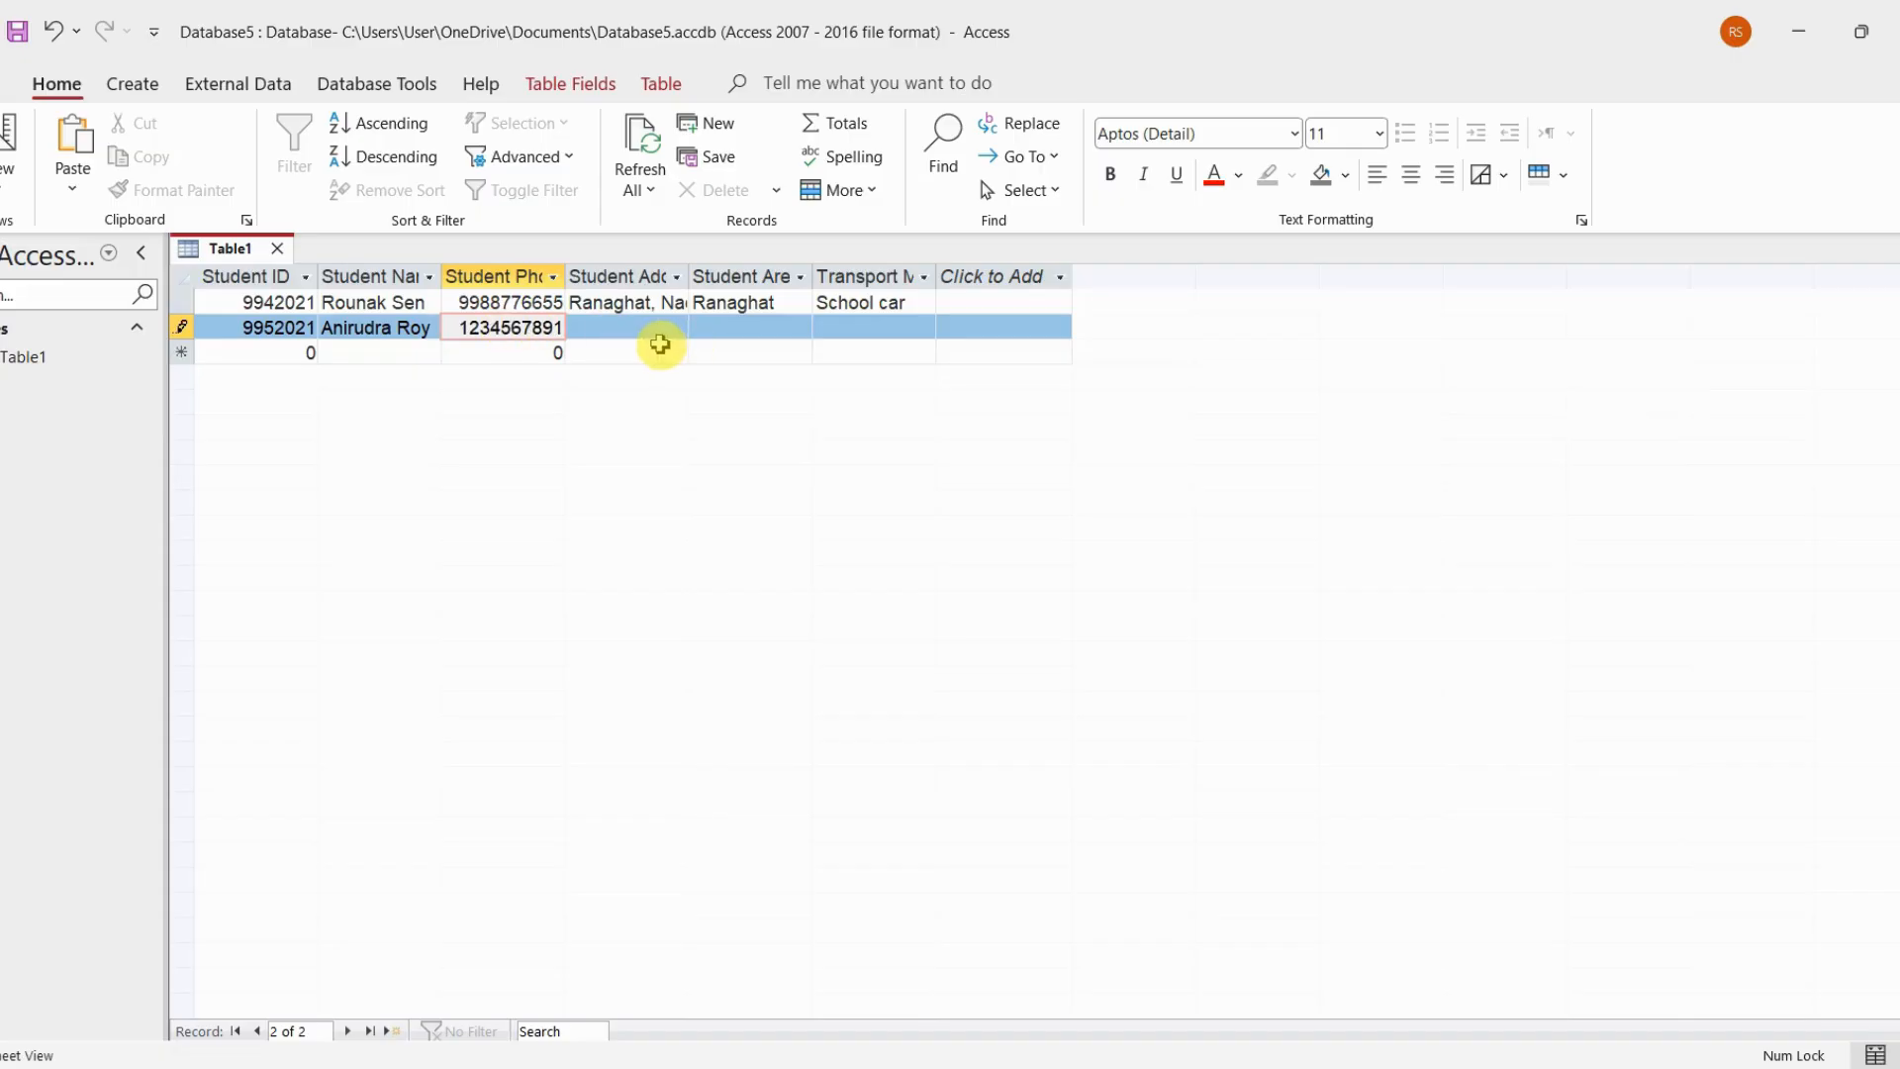
{"action": "left_click", "coordinate": [629, 330]}
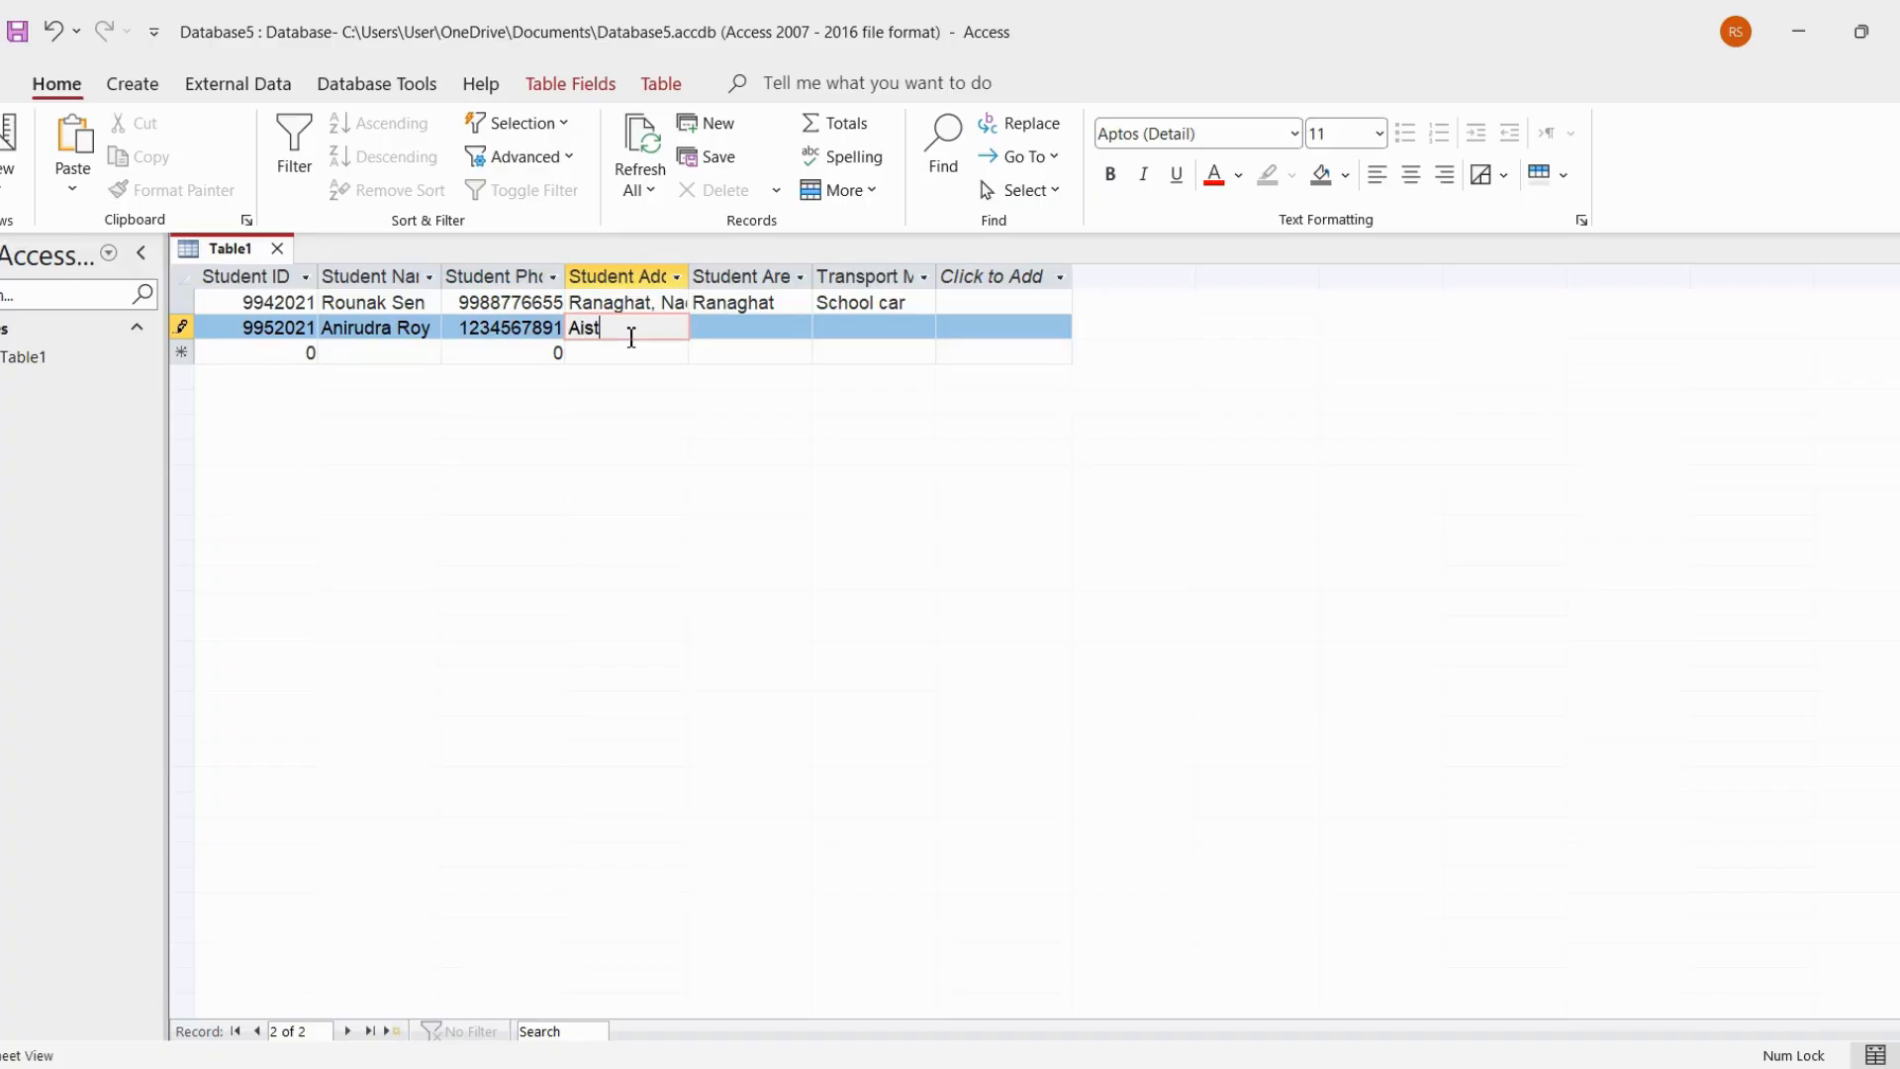
{"action": "type", "text": "Aistal"}
{"action": "type", "text": "a, Nadia, Wes"}
{"action": "type", "text": "t Be"}
{"action": "type", "text": "ngal"}
Complete the second record with the student's area and the transport mode School Bus, and move on to a new record
{"action": "left_click", "coordinate": [717, 336]}
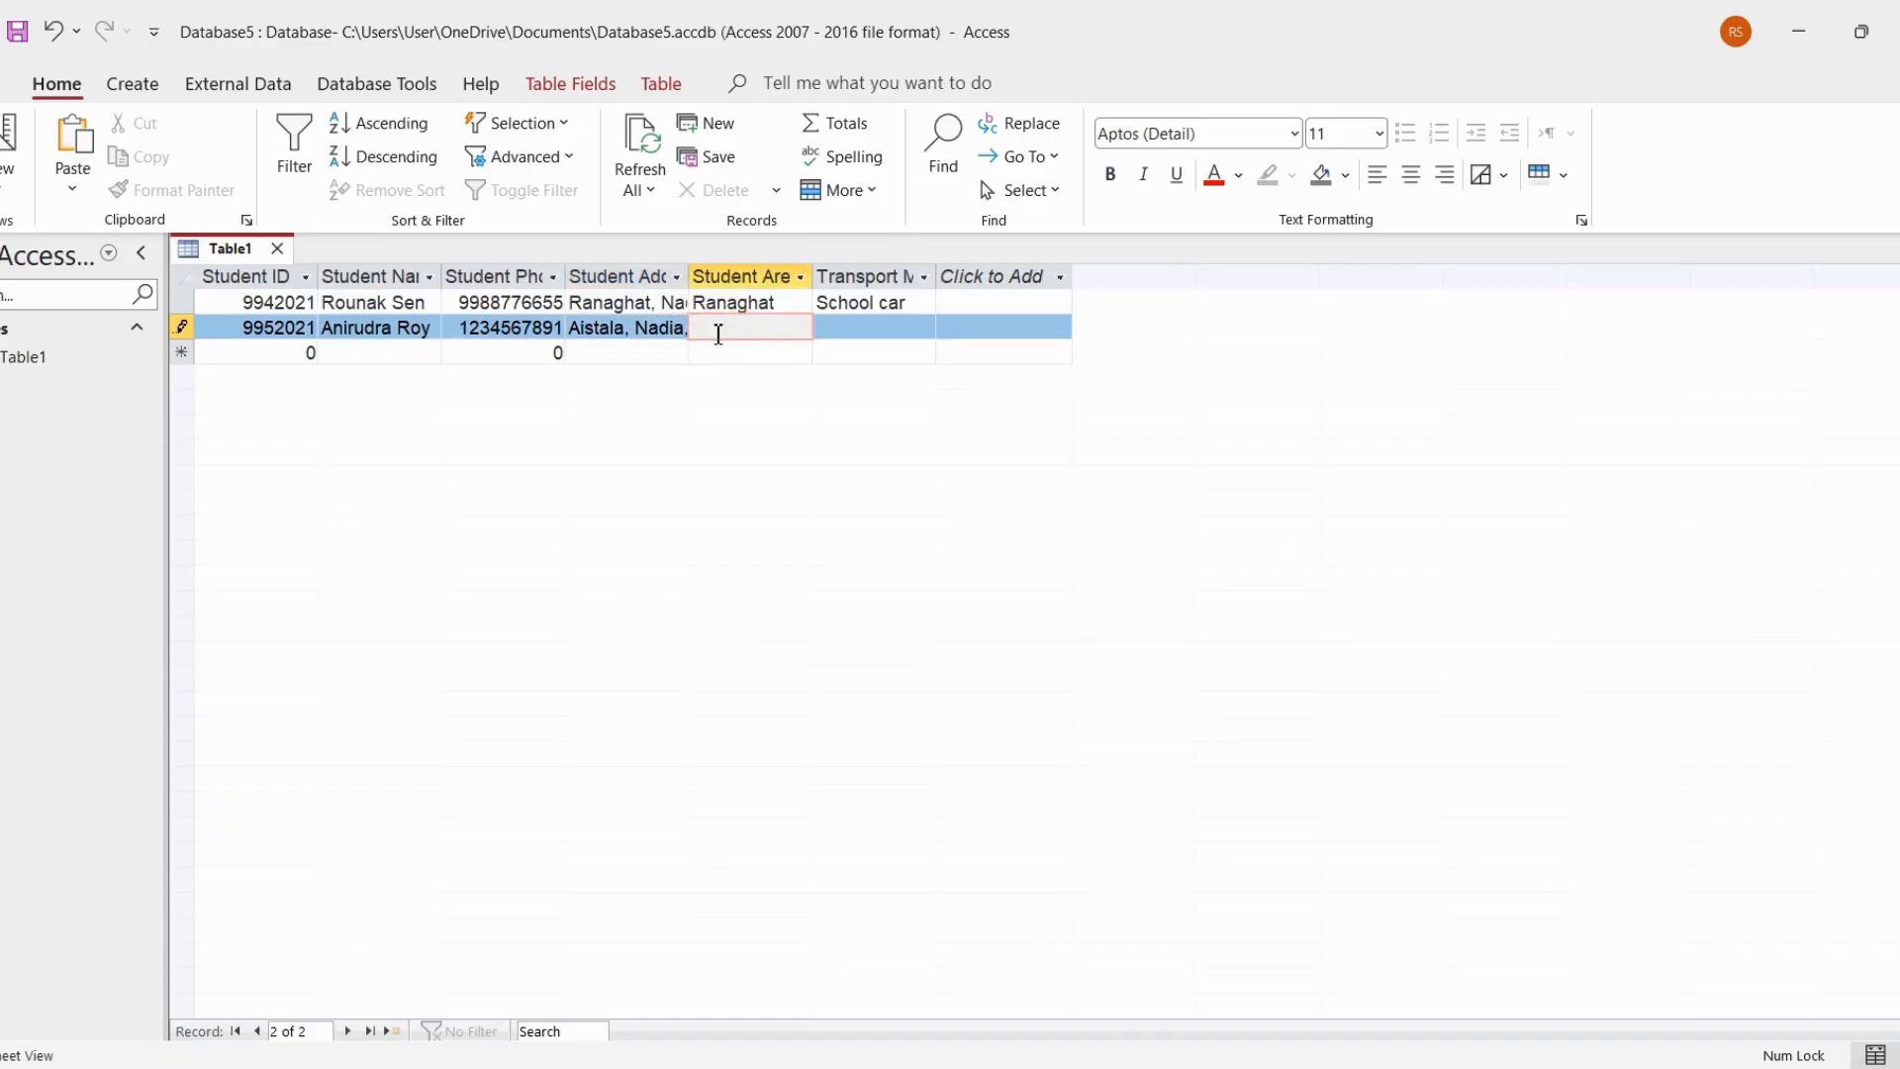
{"action": "type", "text": "Aistala"}
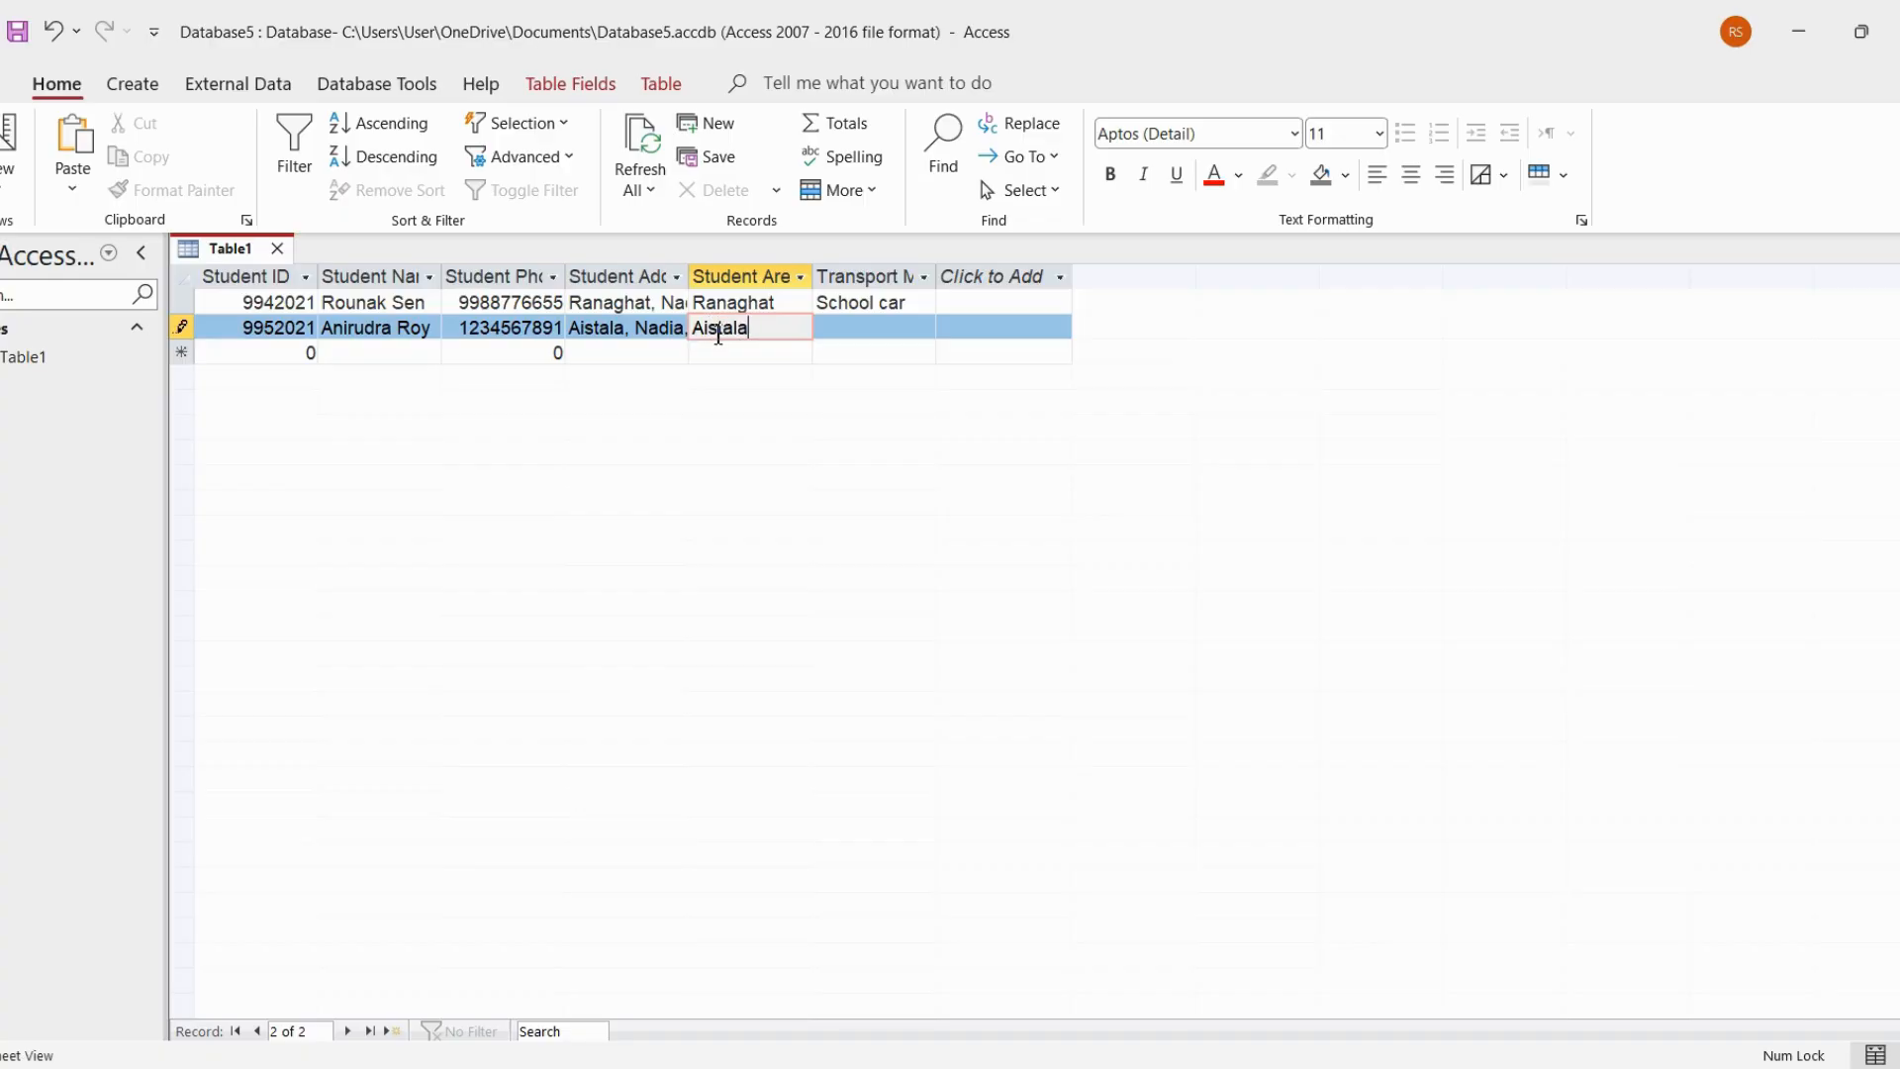
{"action": "left_click", "coordinate": [880, 336]}
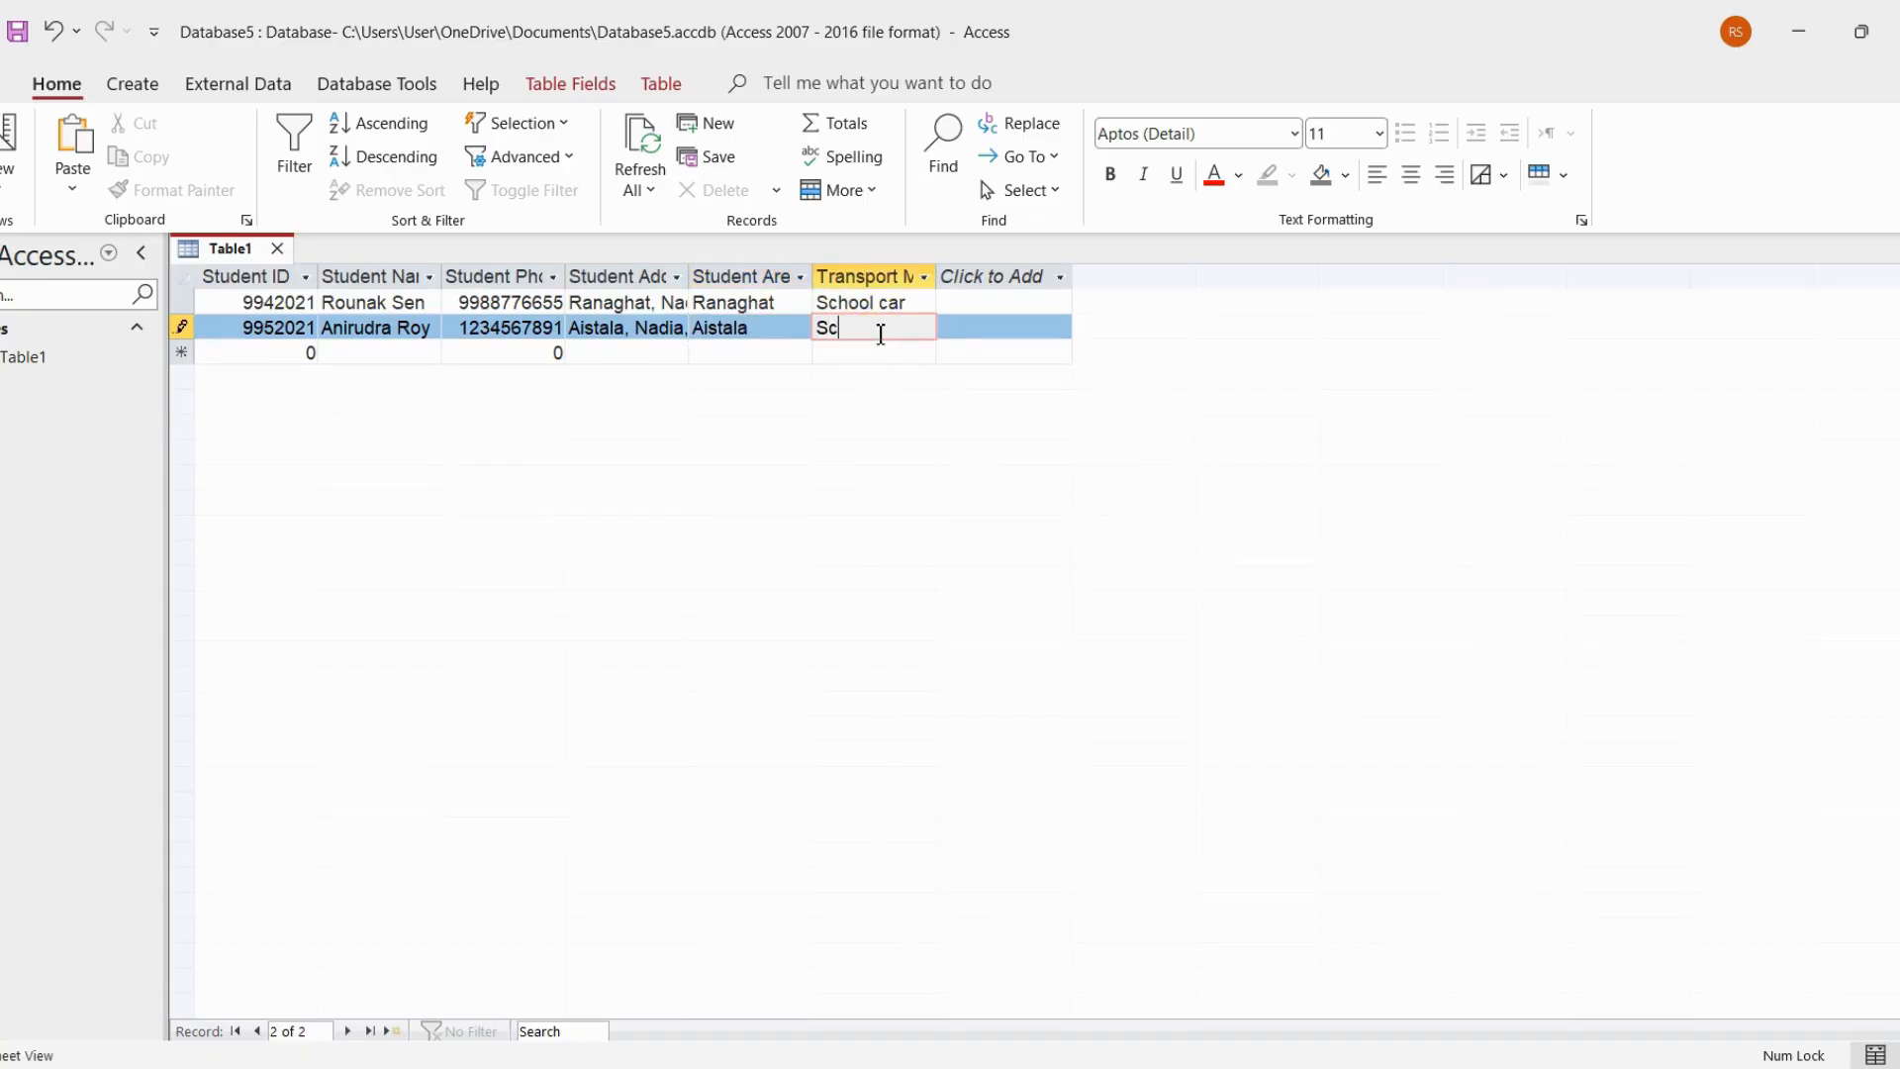
{"action": "type", "text": "School Bus"}
{"action": "left_click", "coordinate": [791, 354]}
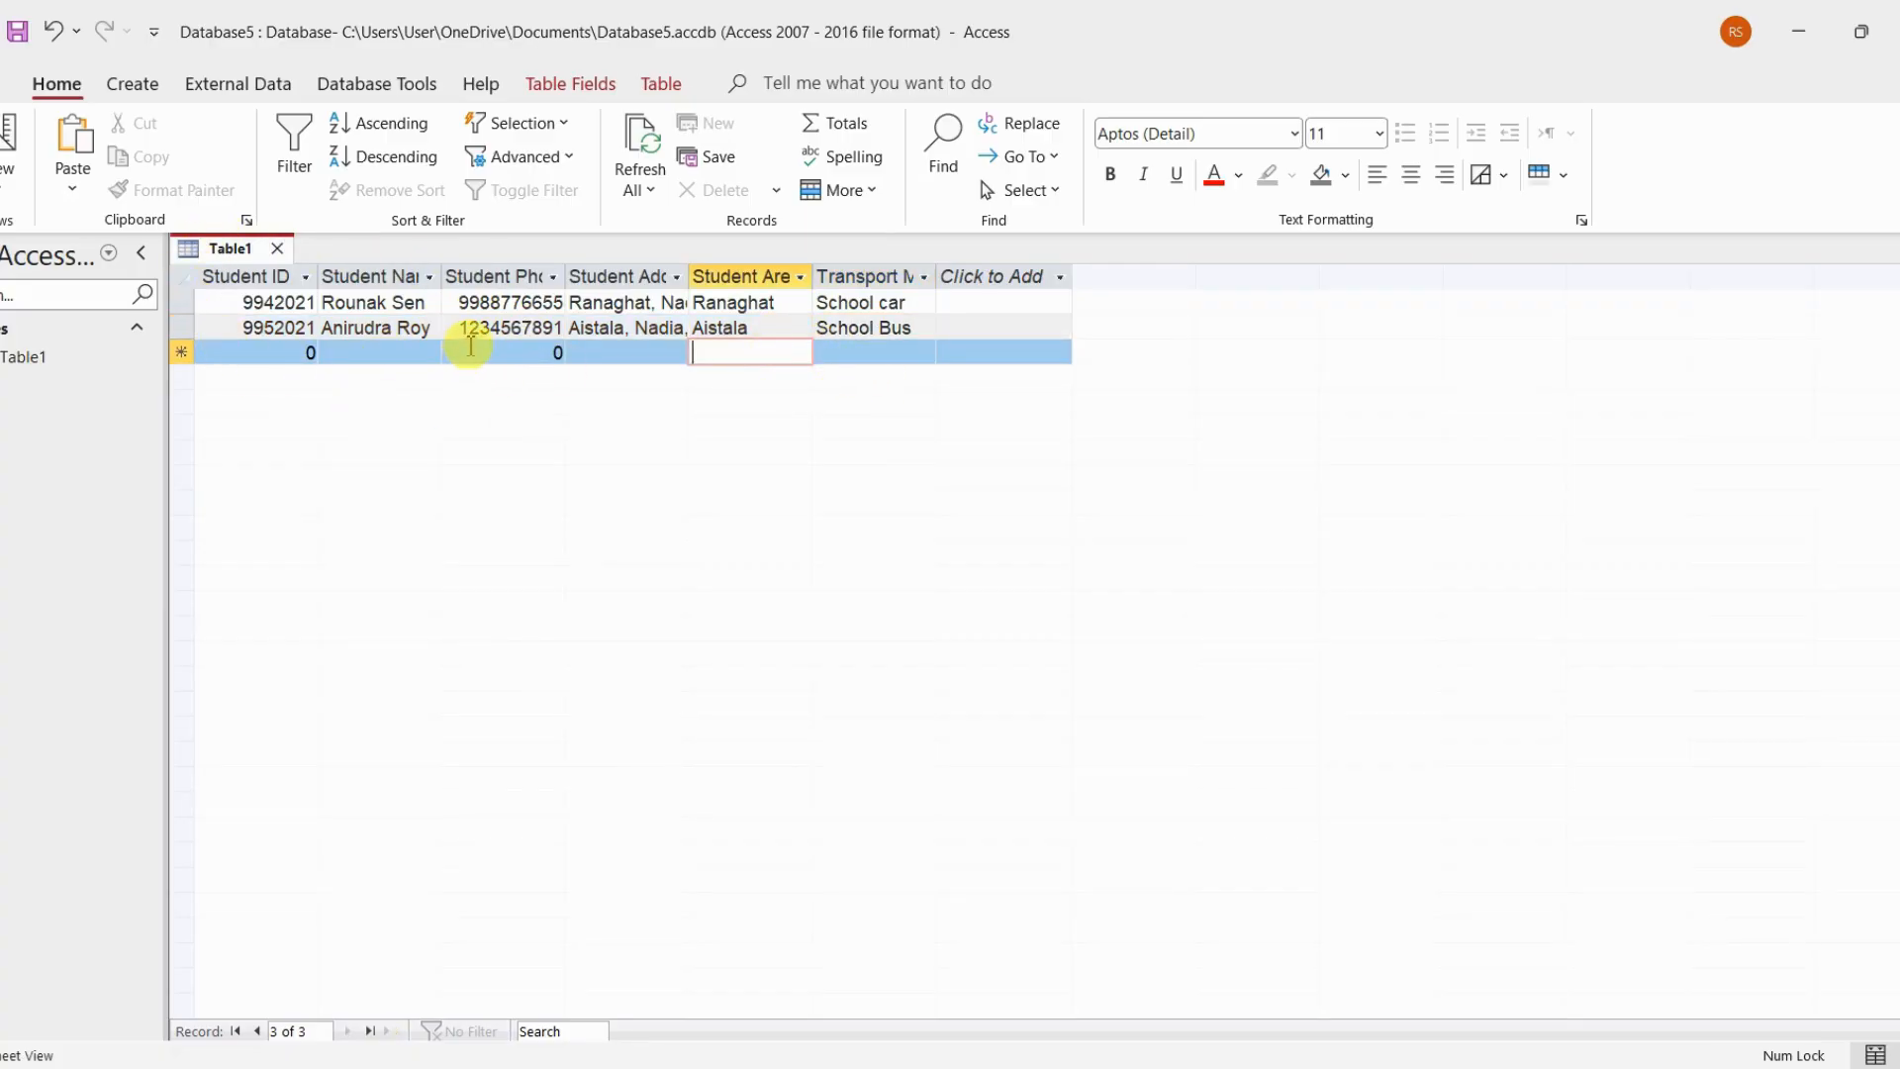
Create a new table and save it as Table2, ready for editing in Design View
{"action": "left_click", "coordinate": [138, 96]}
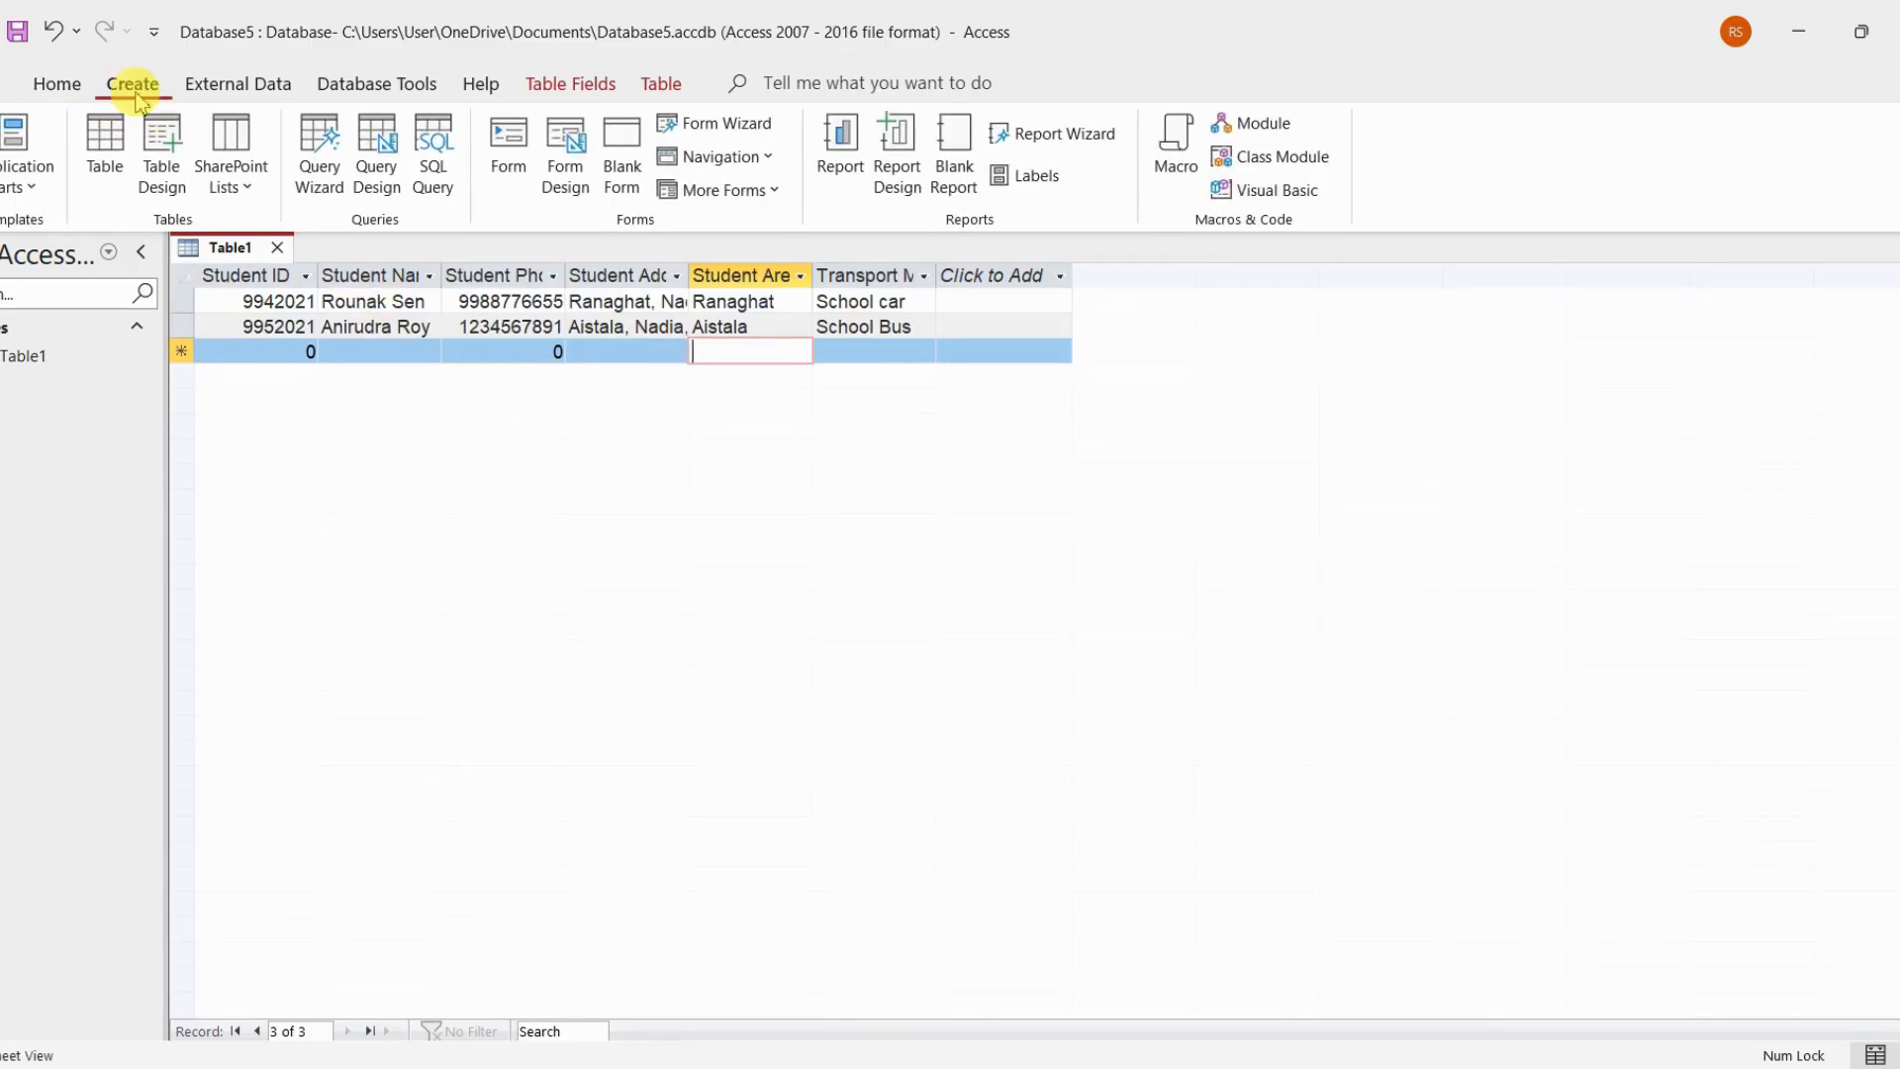
{"action": "left_click", "coordinate": [119, 186]}
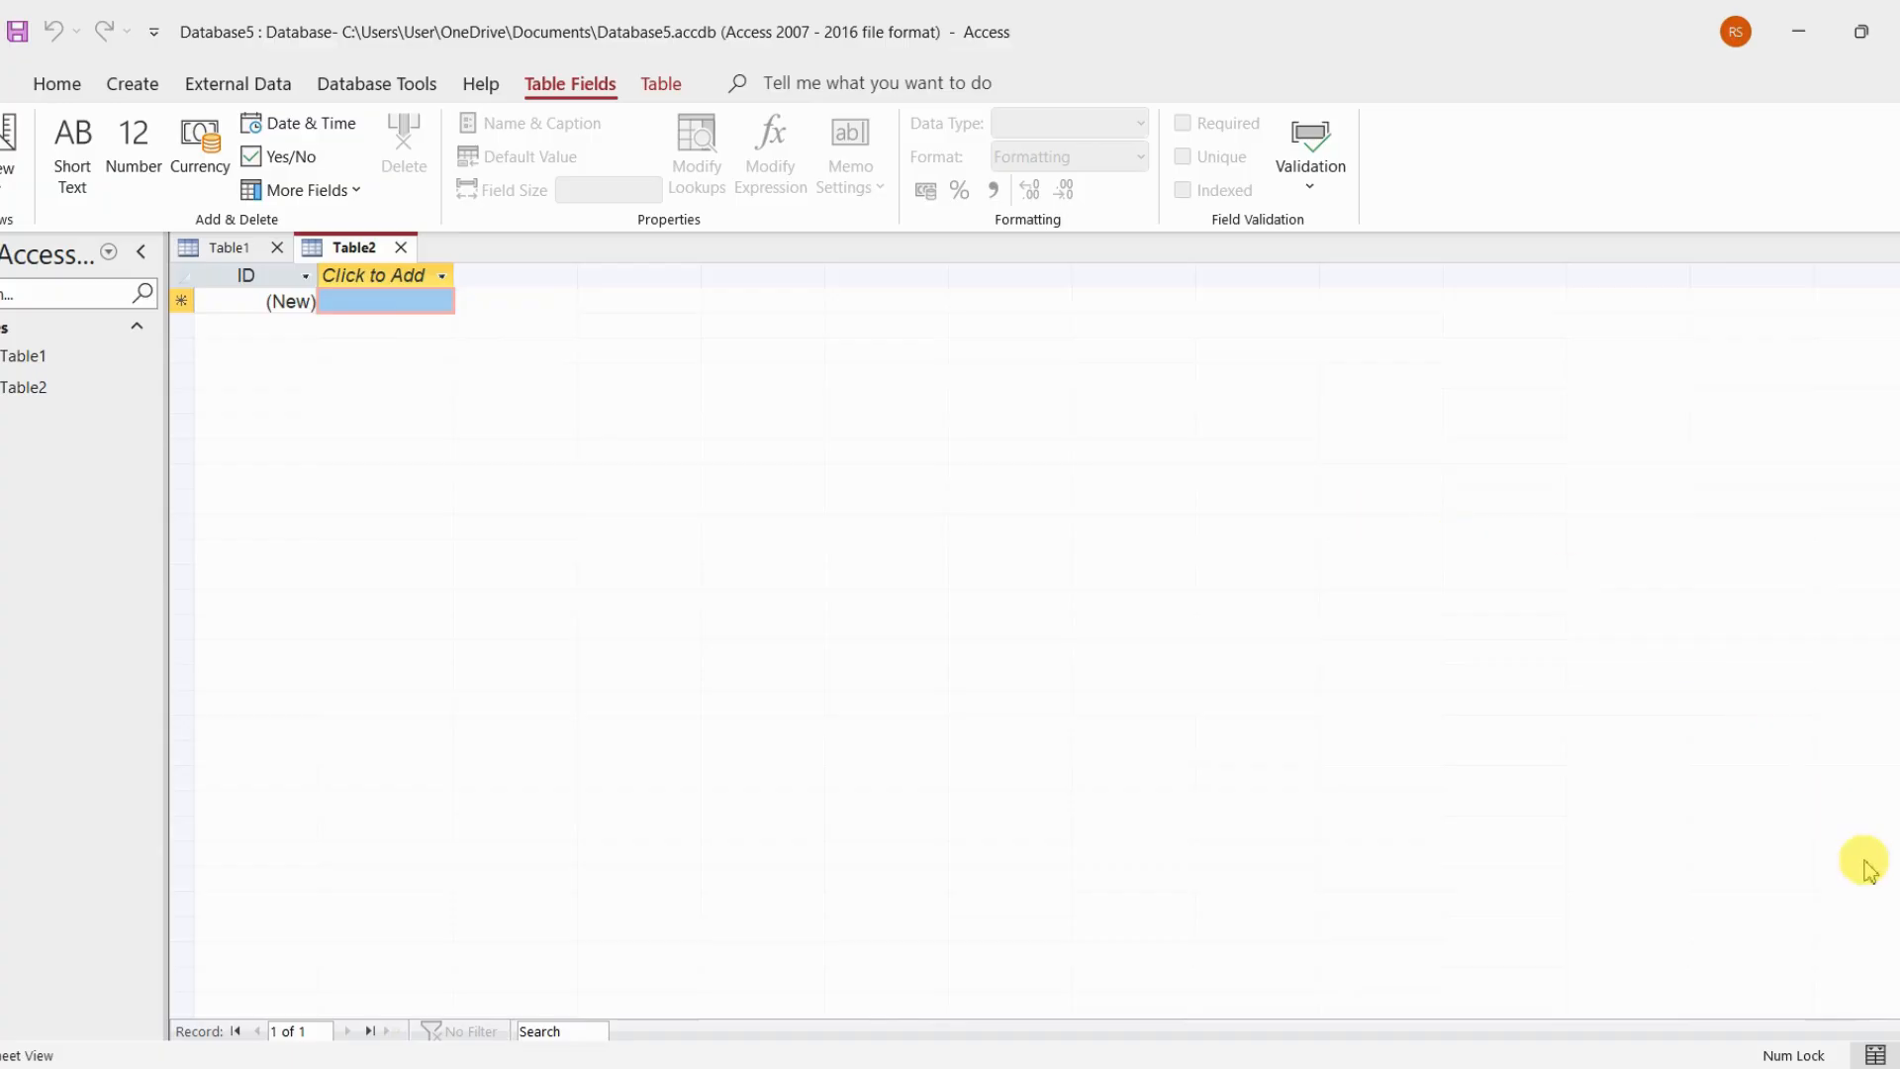
{"action": "key", "text": "ctrl+s"}
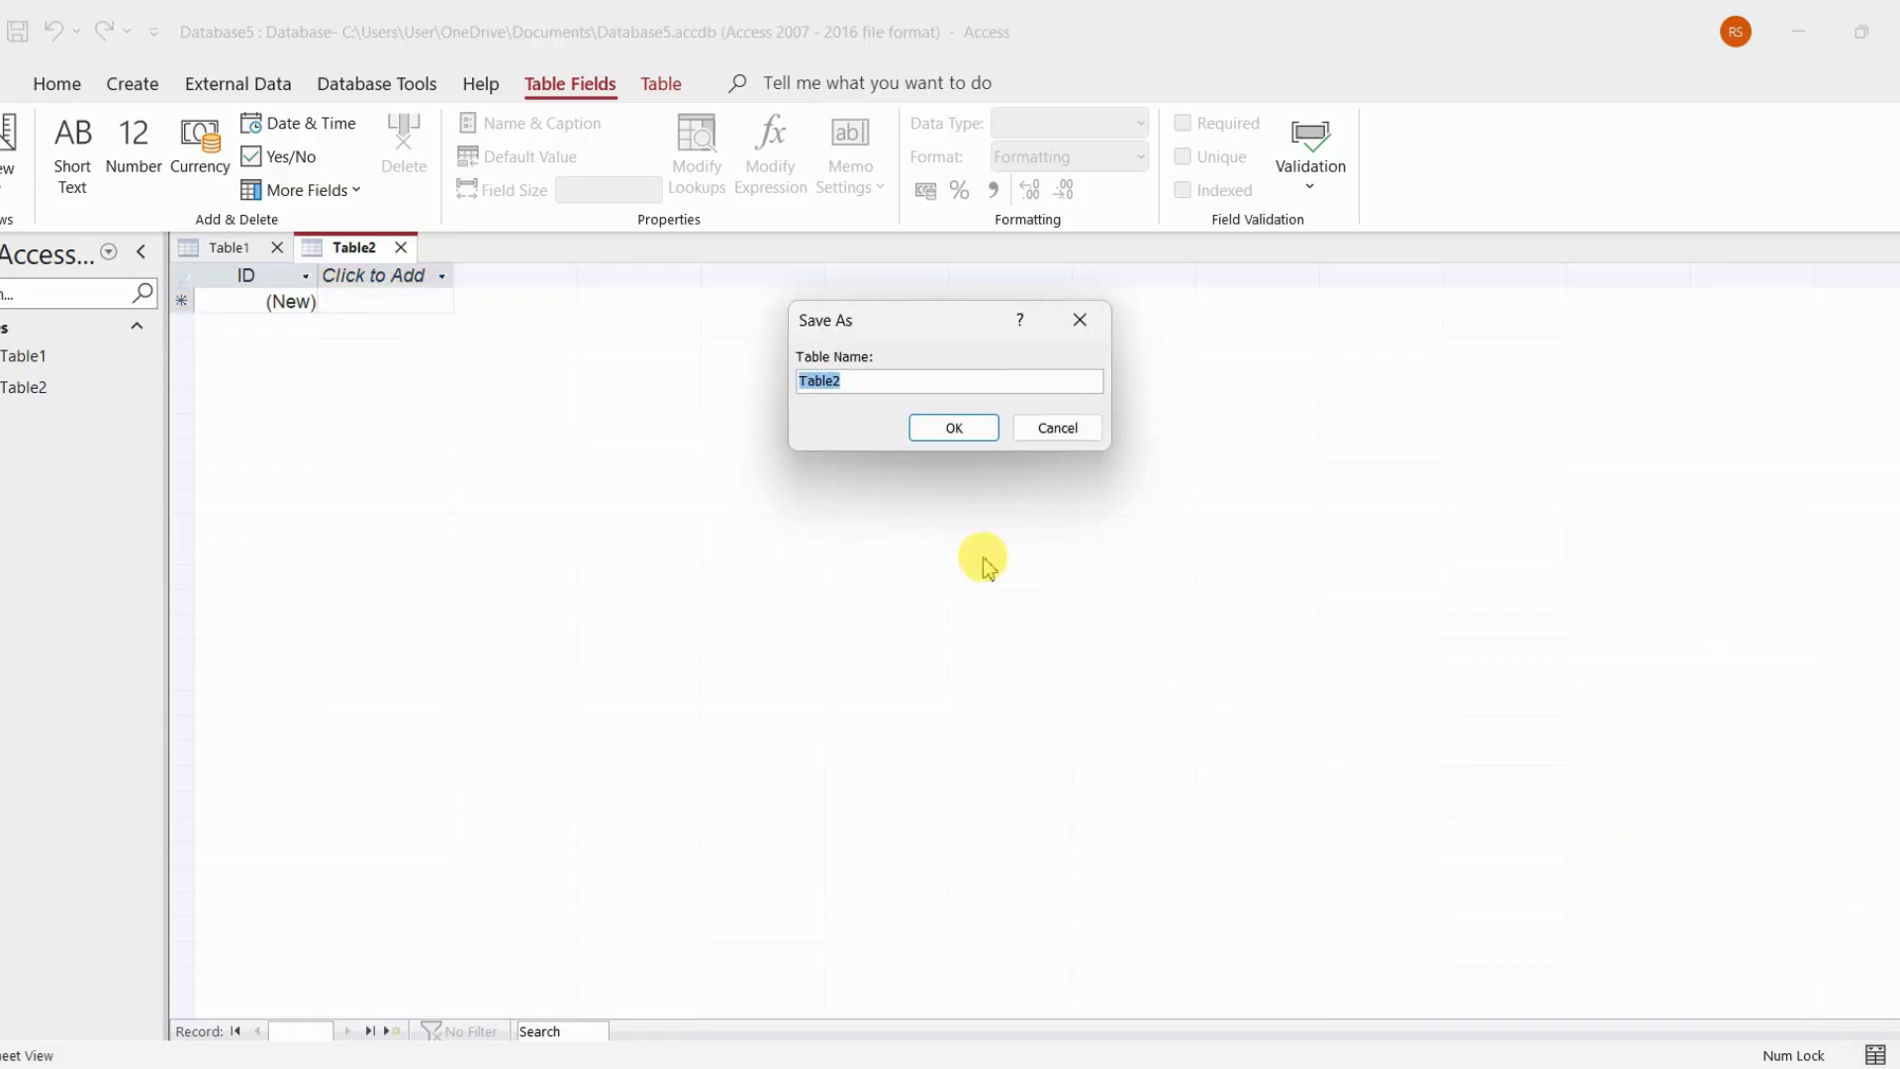
{"action": "left_click", "coordinate": [974, 431]}
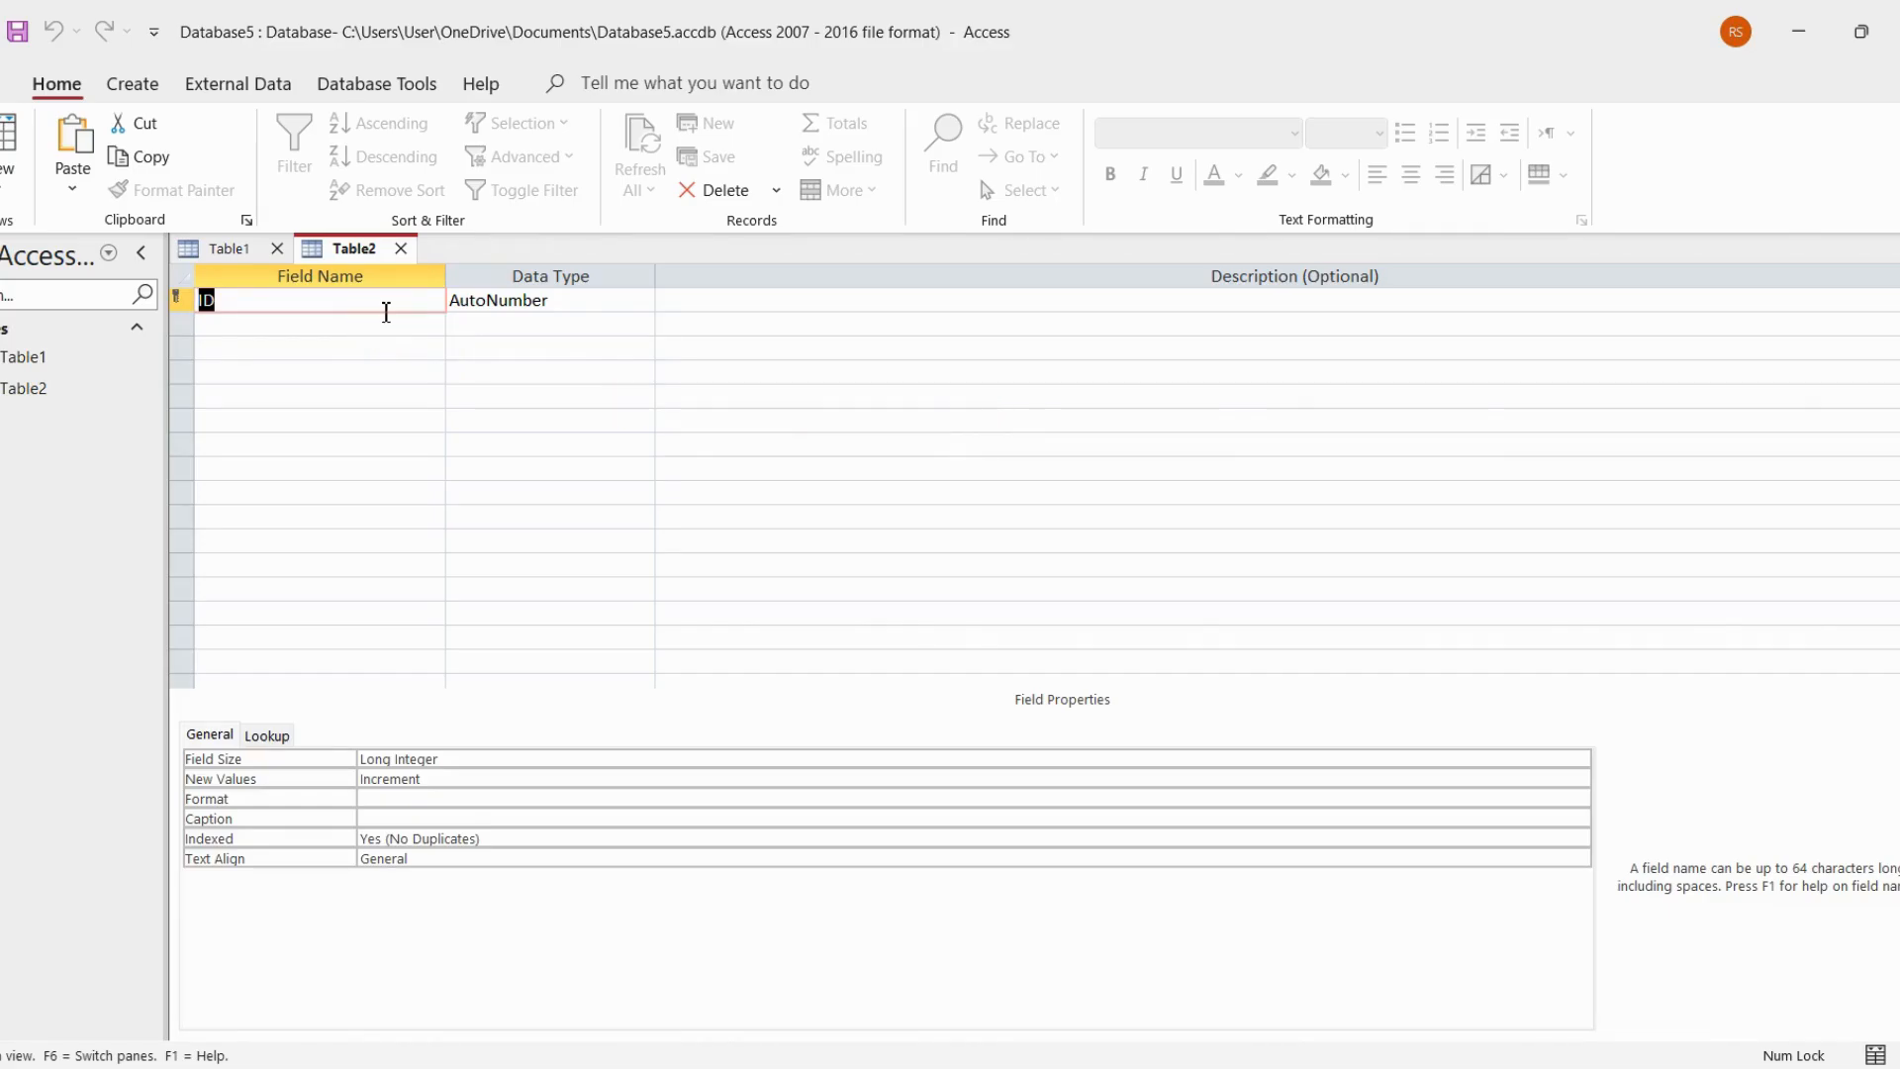
Rename Table2's ID field to Student ID and set its data type to Number
{"action": "type", "text": "Student "}
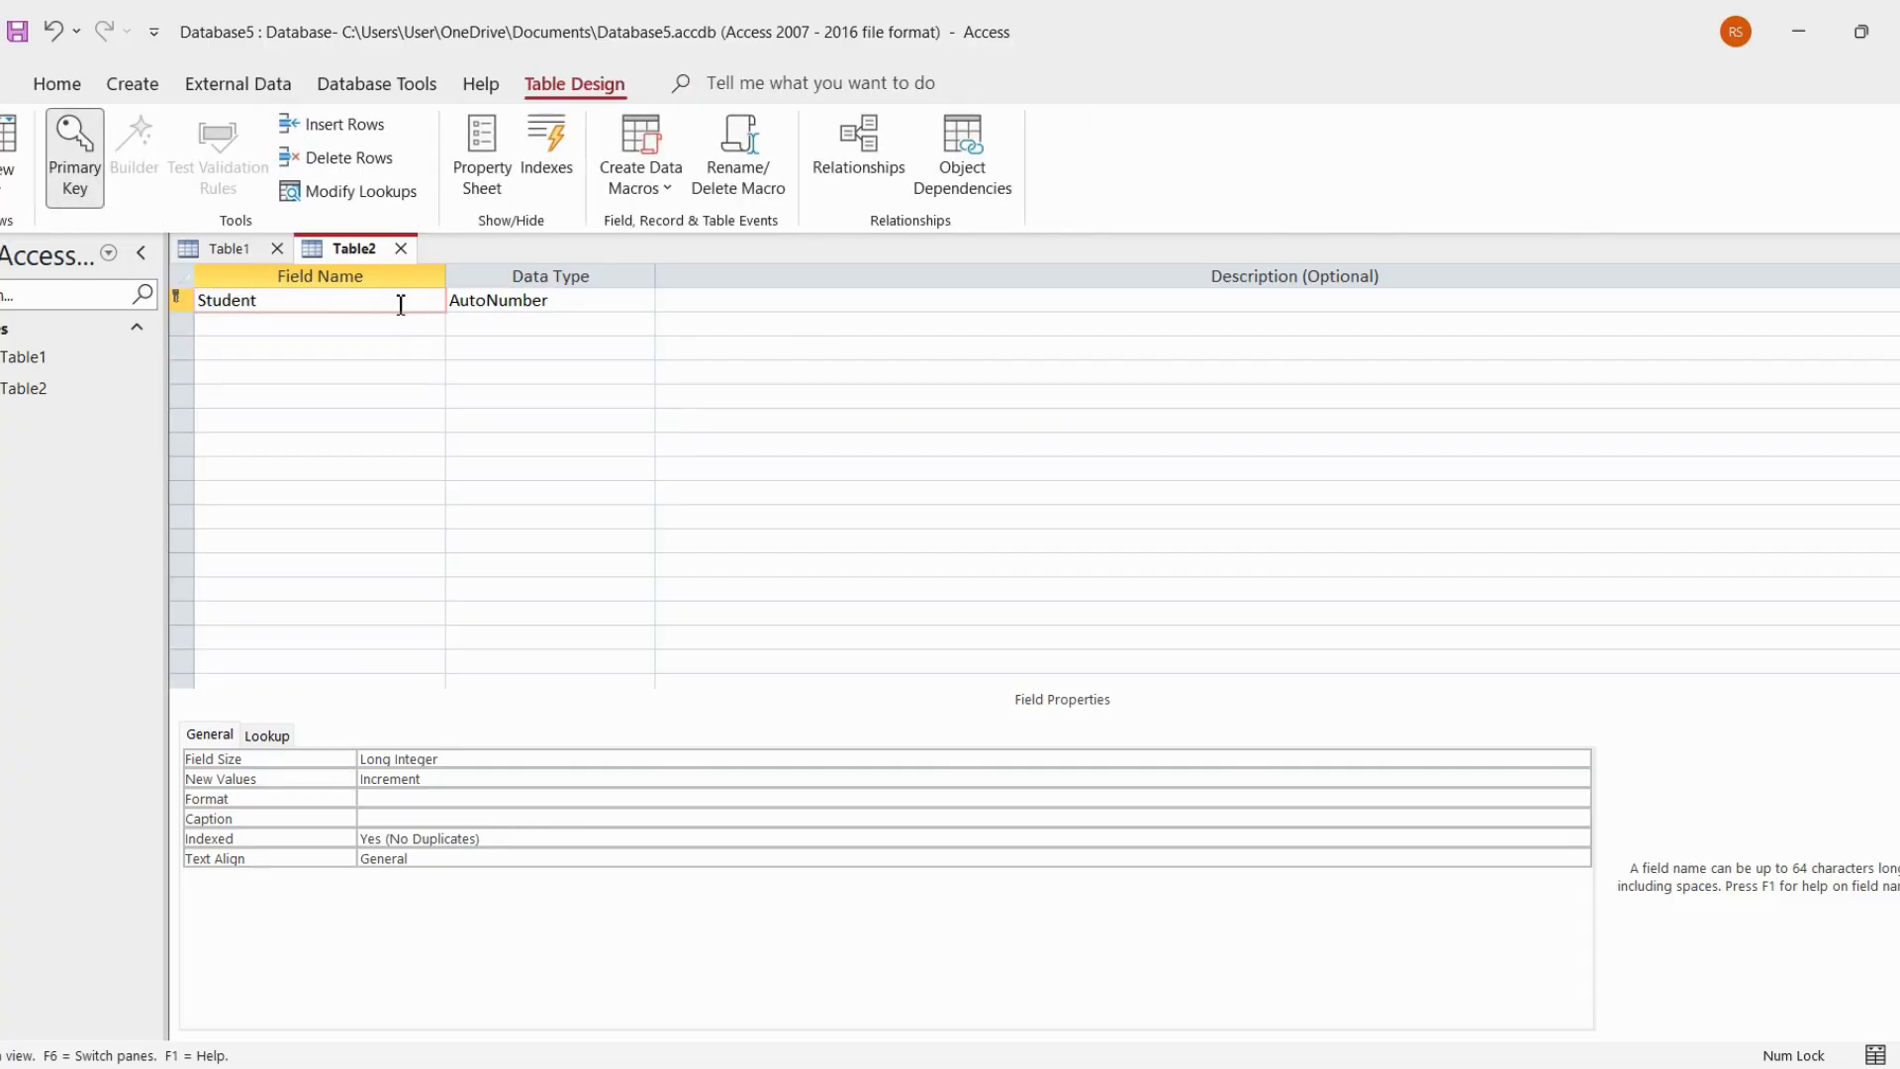
{"action": "type", "text": "ID"}
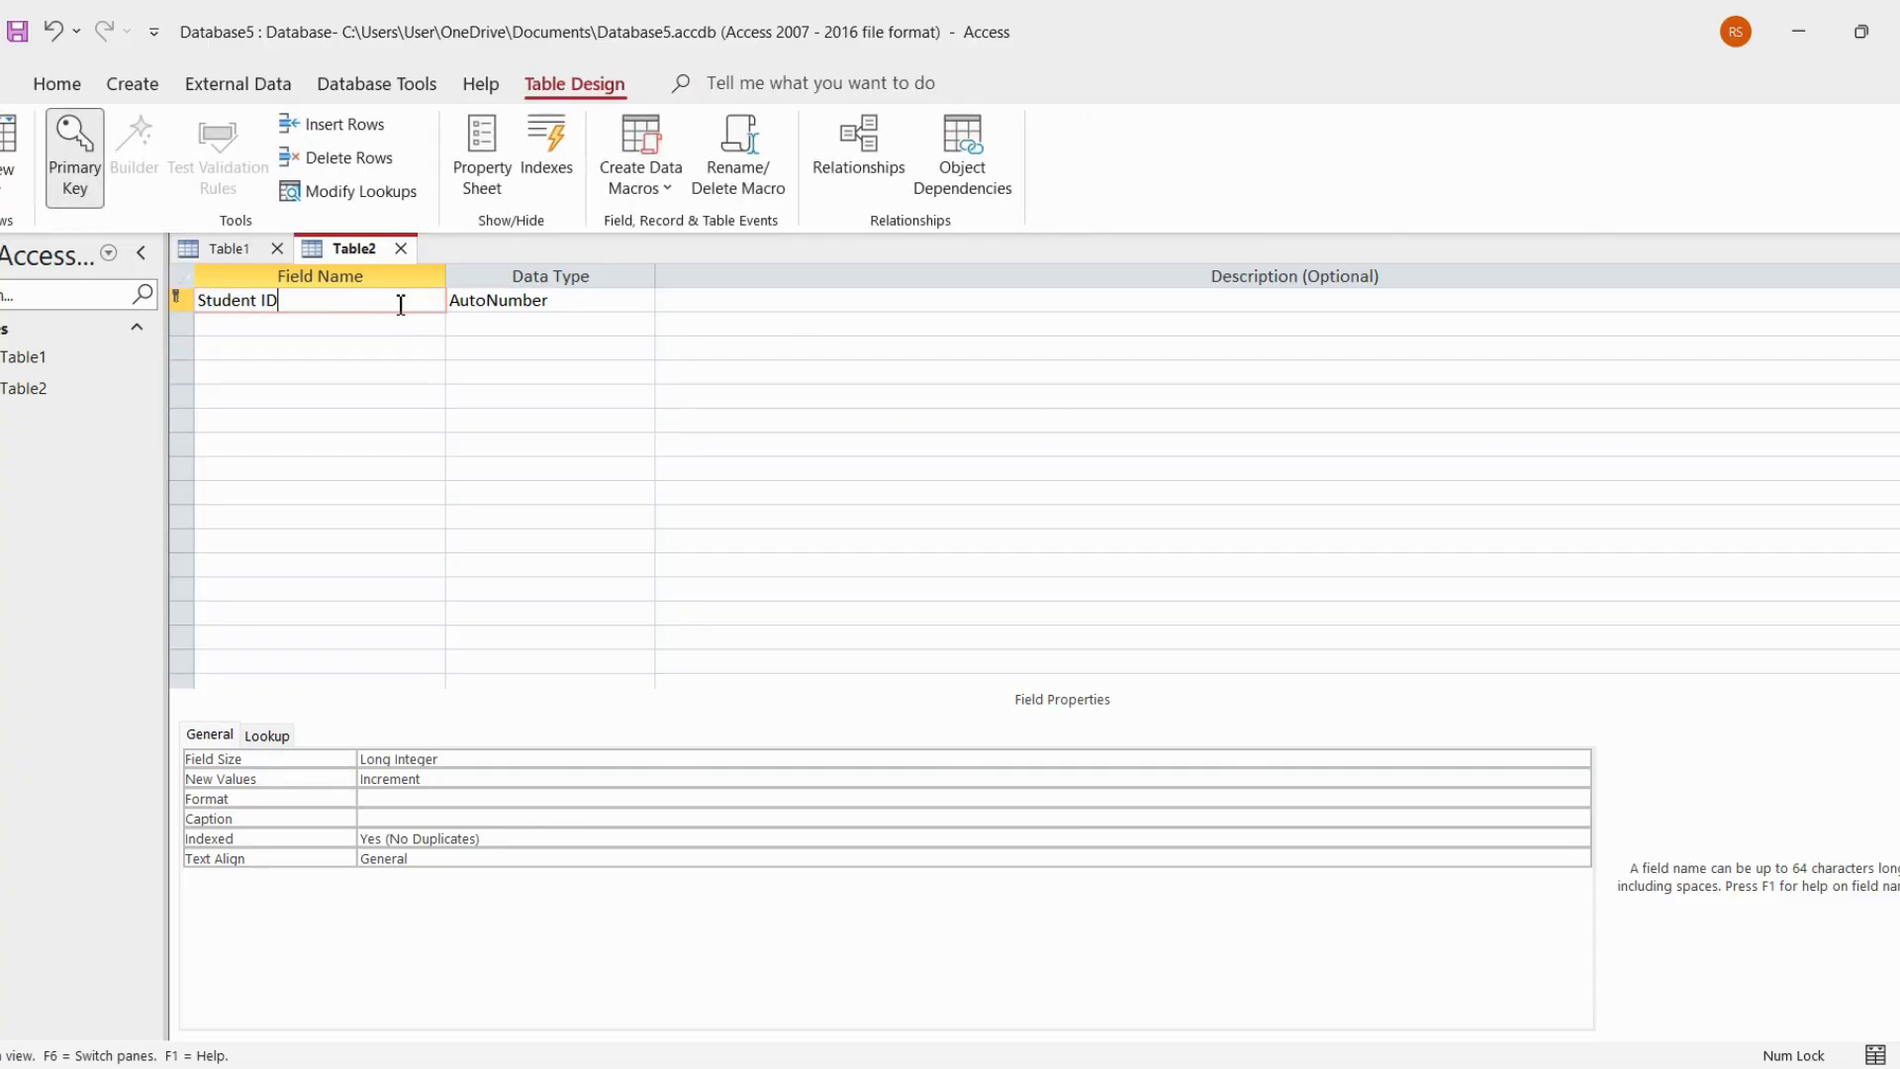
{"action": "left_click", "coordinate": [608, 301]}
{"action": "left_click", "coordinate": [643, 299]}
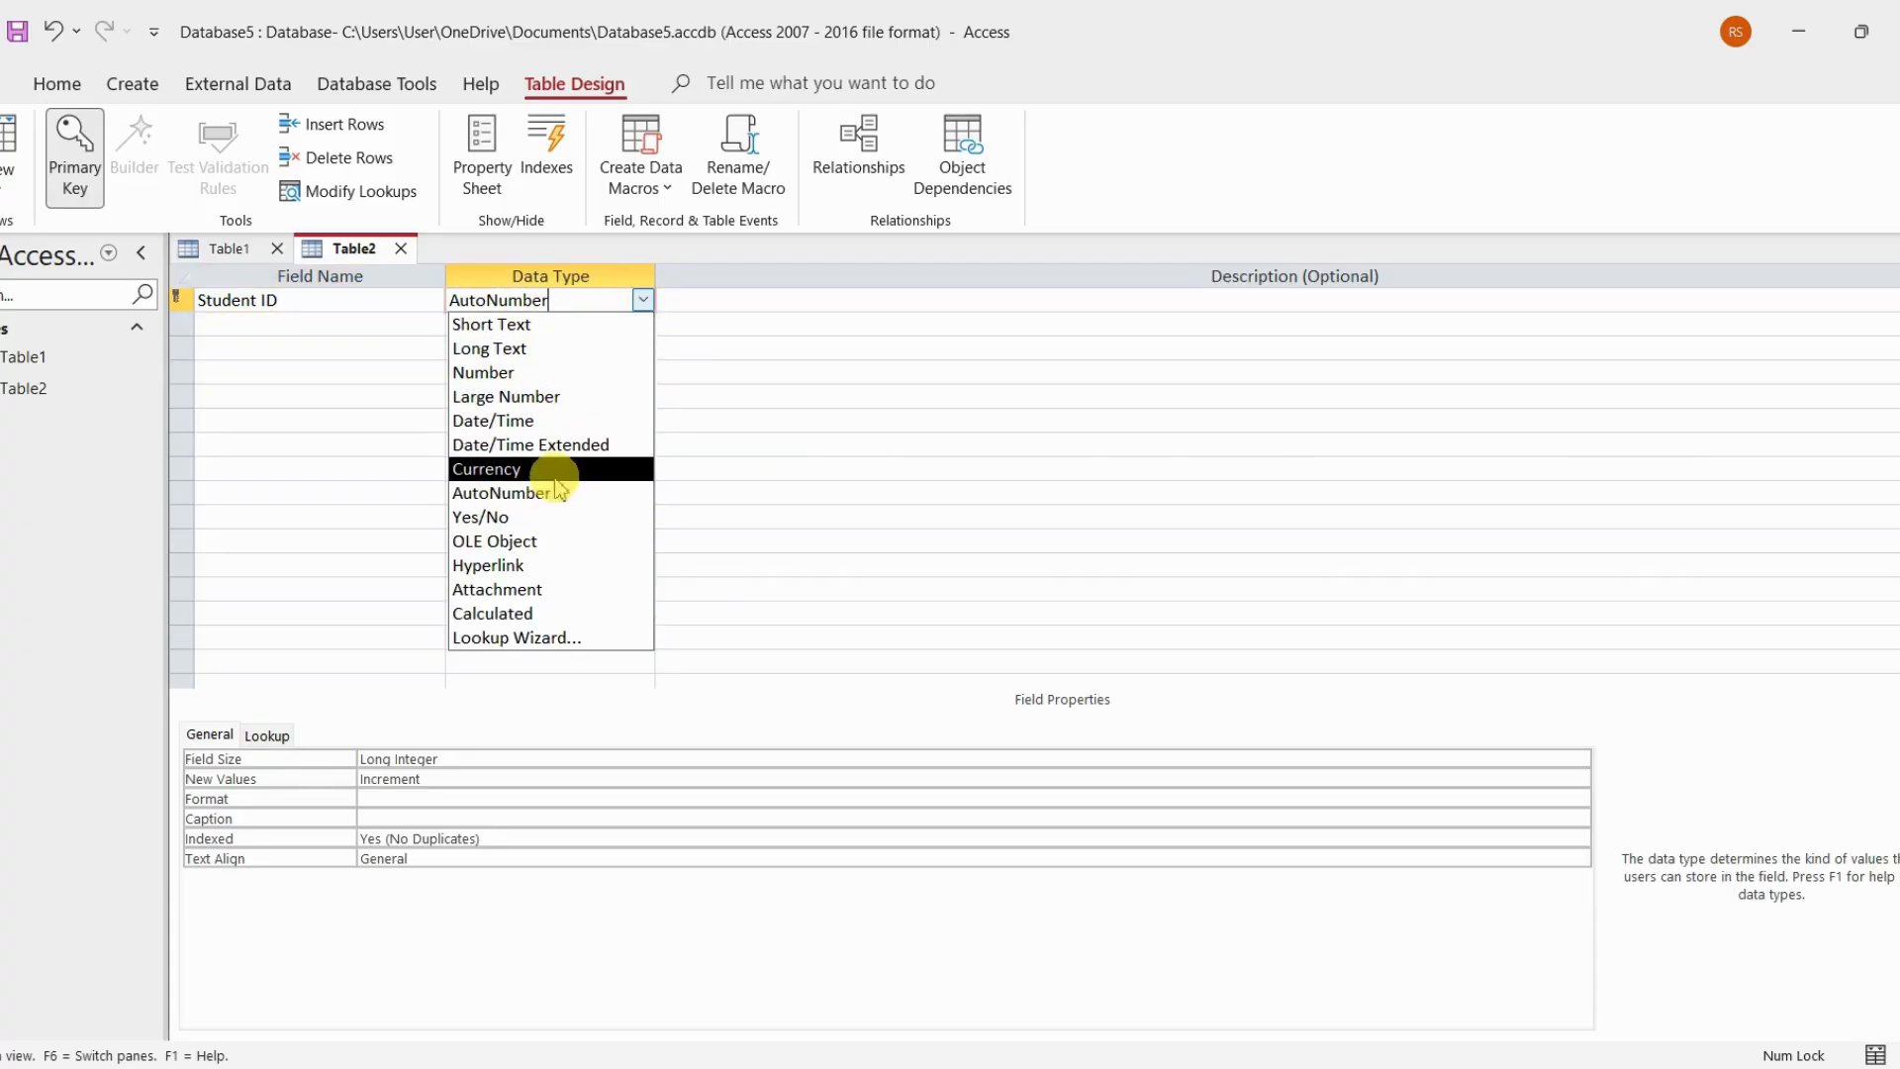
{"action": "left_click", "coordinate": [569, 372]}
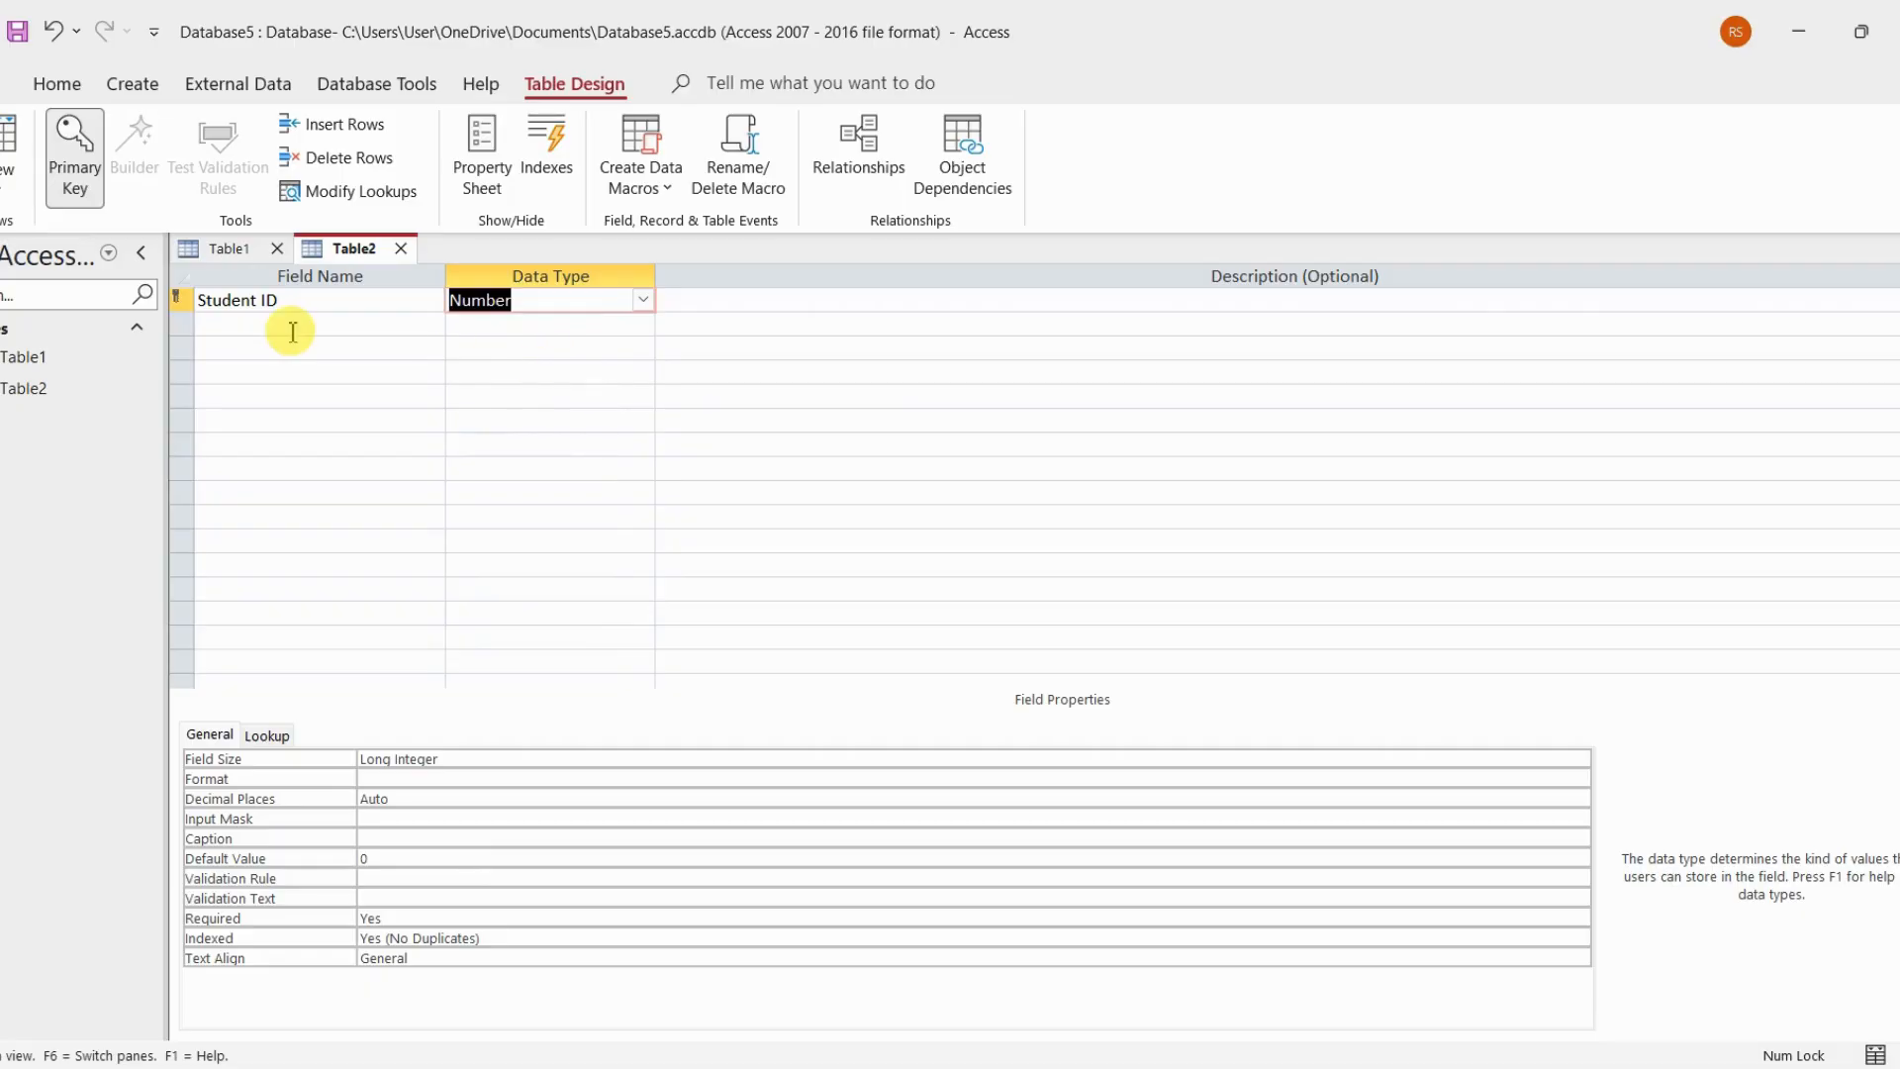
Add a Student Roll field to Table2 with the AutoNumber data type
{"action": "left_click", "coordinate": [293, 326]}
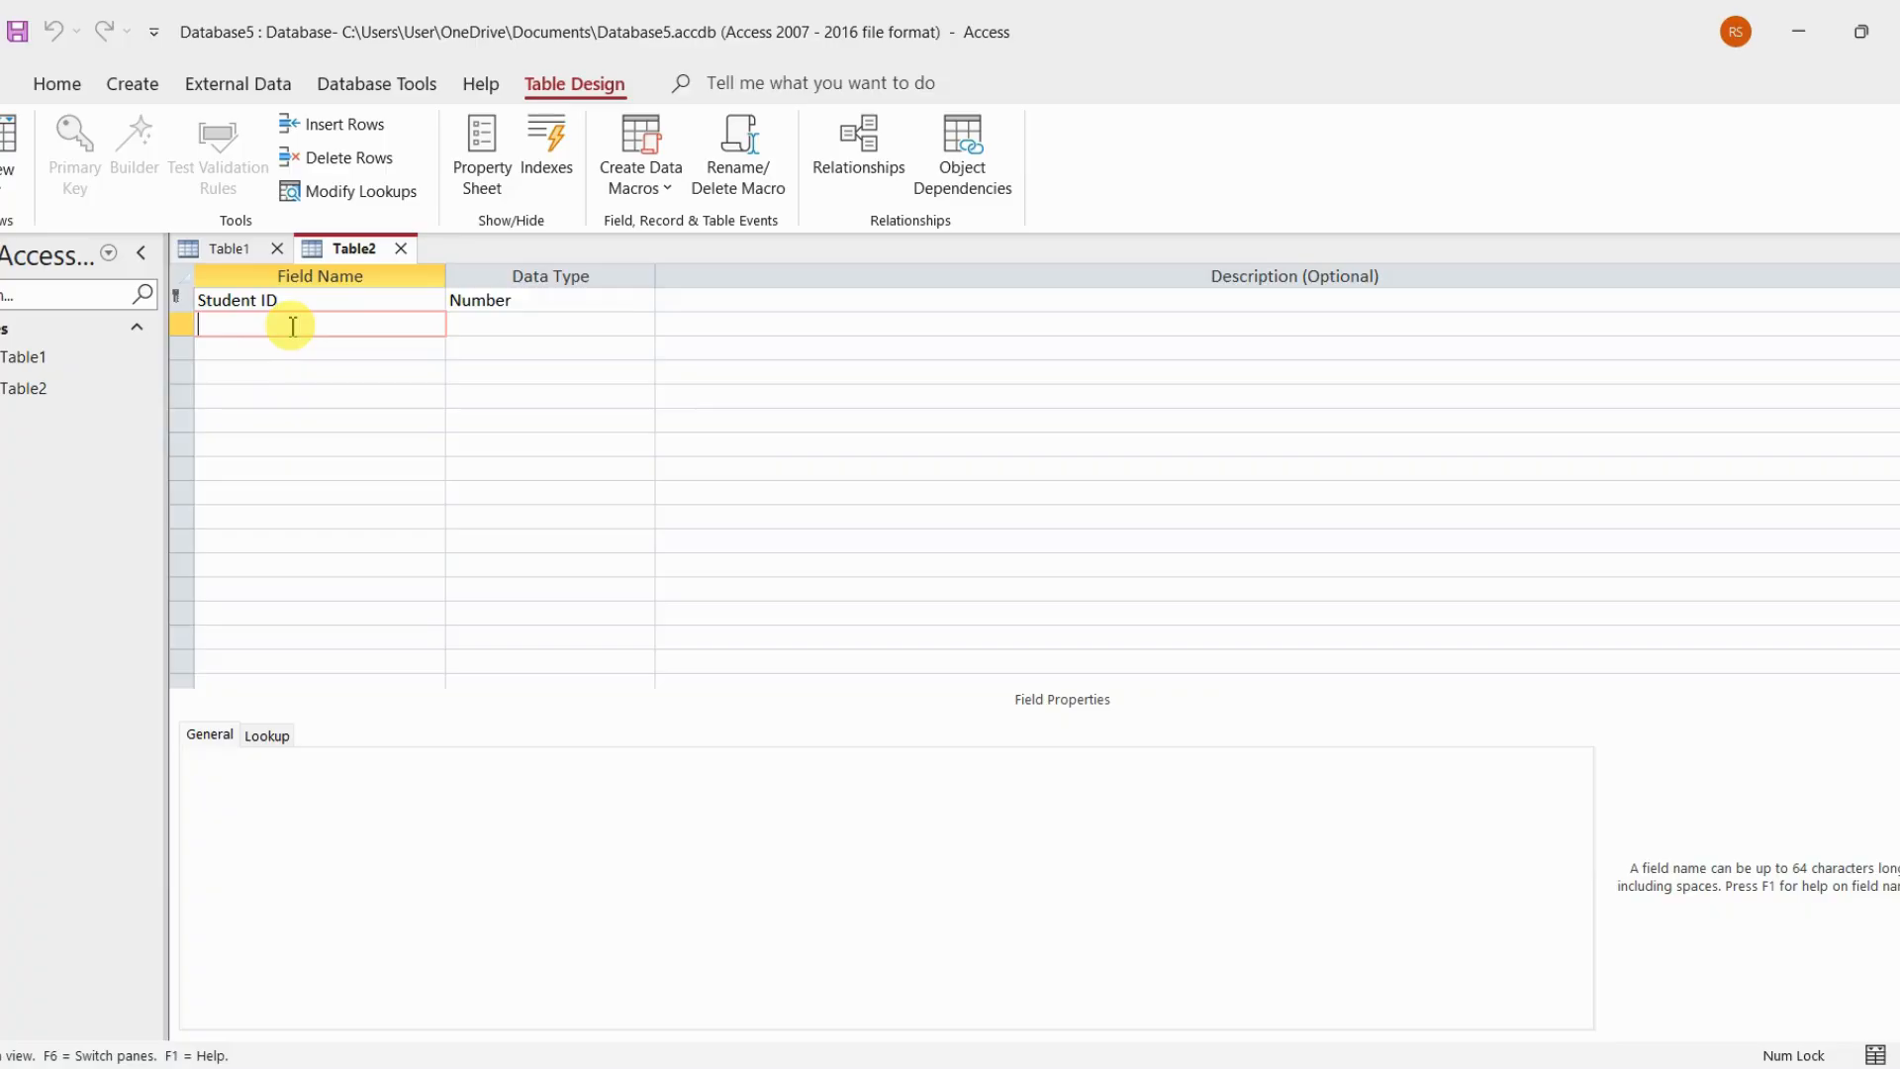
{"action": "type", "text": "Student Roll"}
{"action": "left_click", "coordinate": [551, 326]}
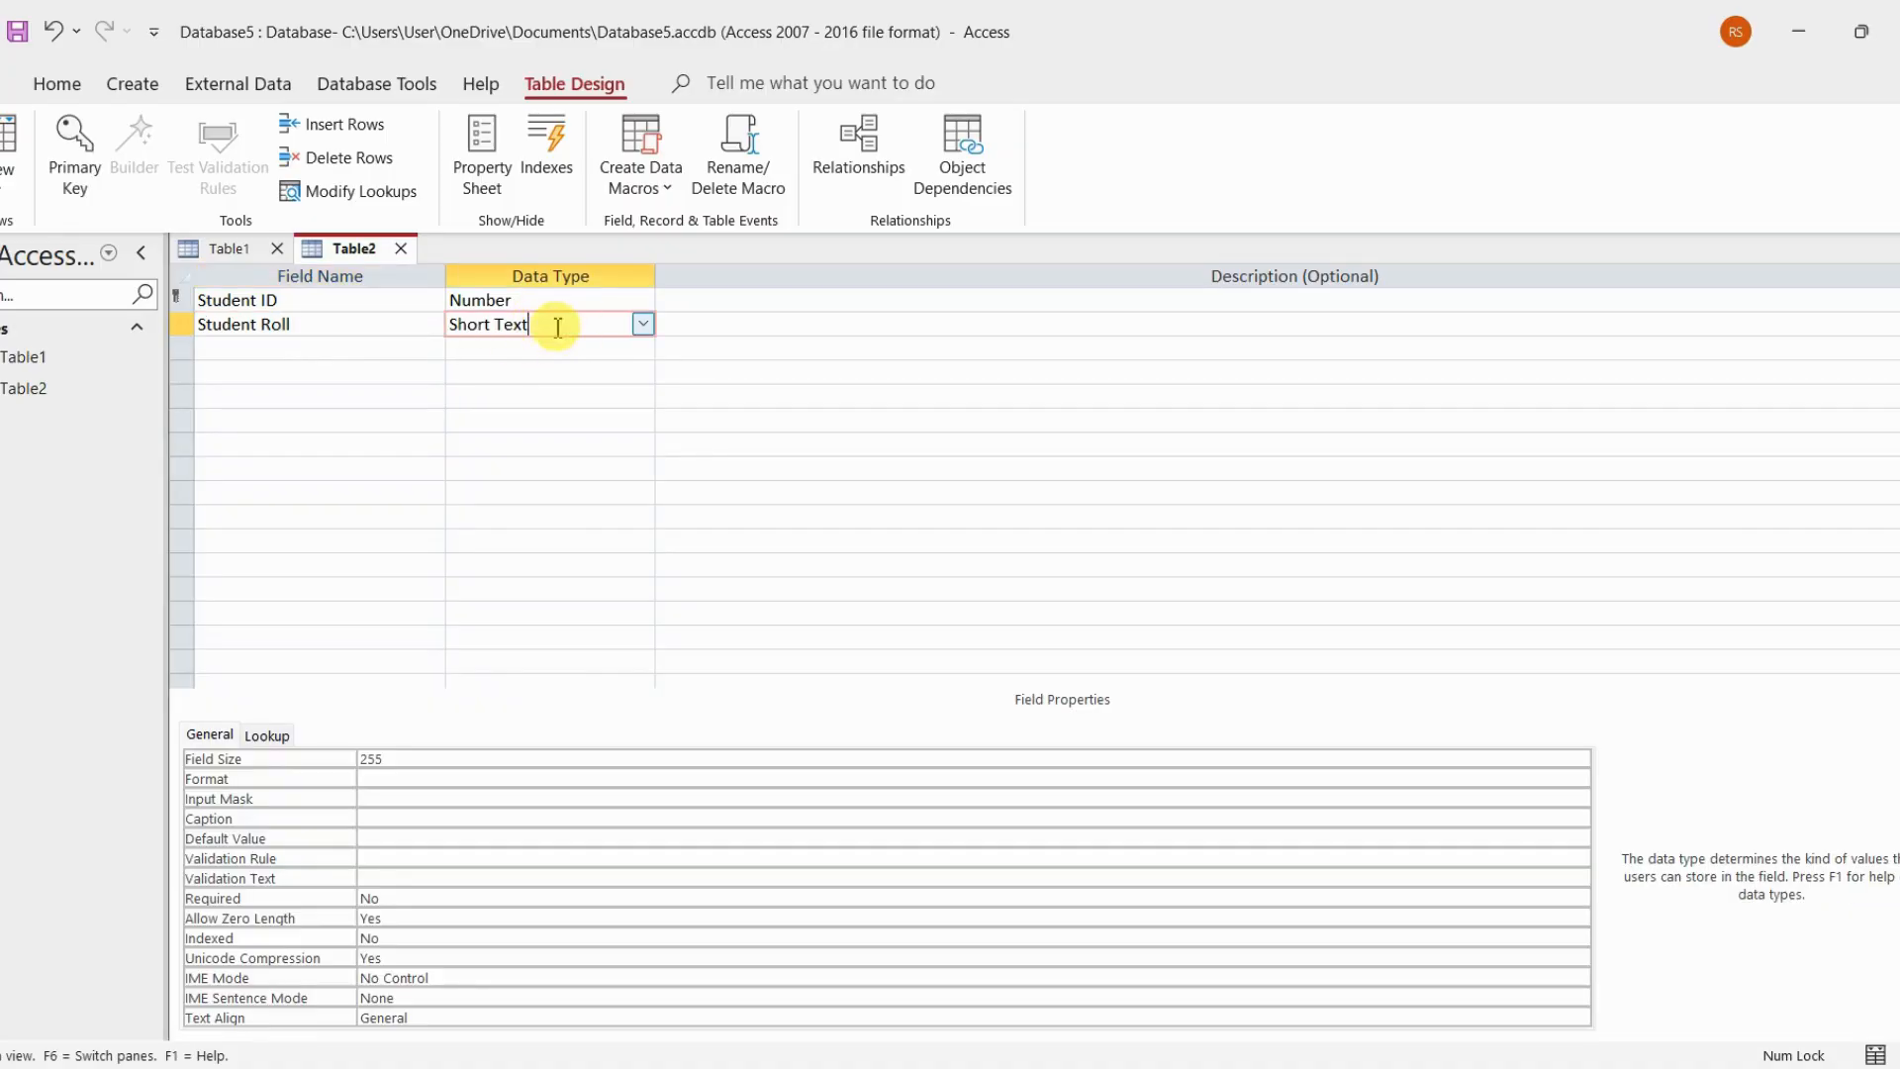
{"action": "left_click", "coordinate": [644, 324]}
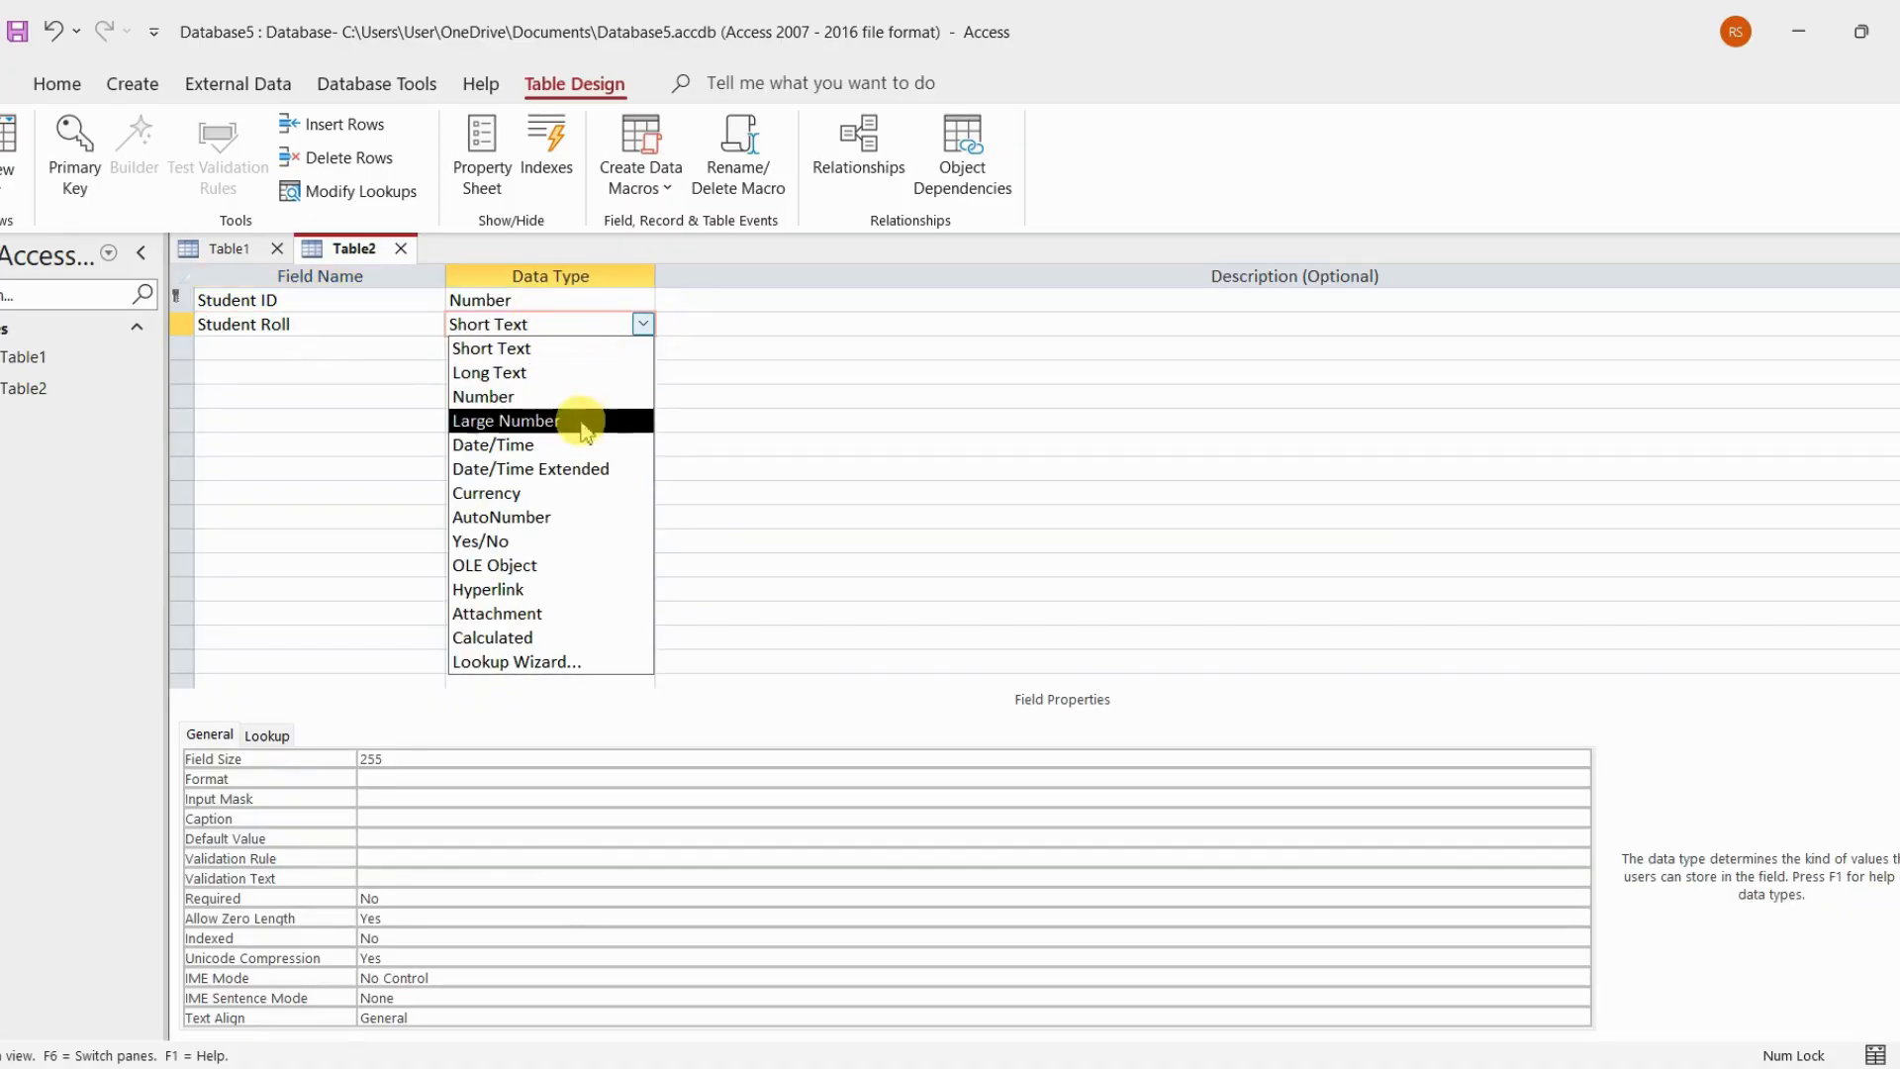
{"action": "left_click", "coordinate": [535, 518]}
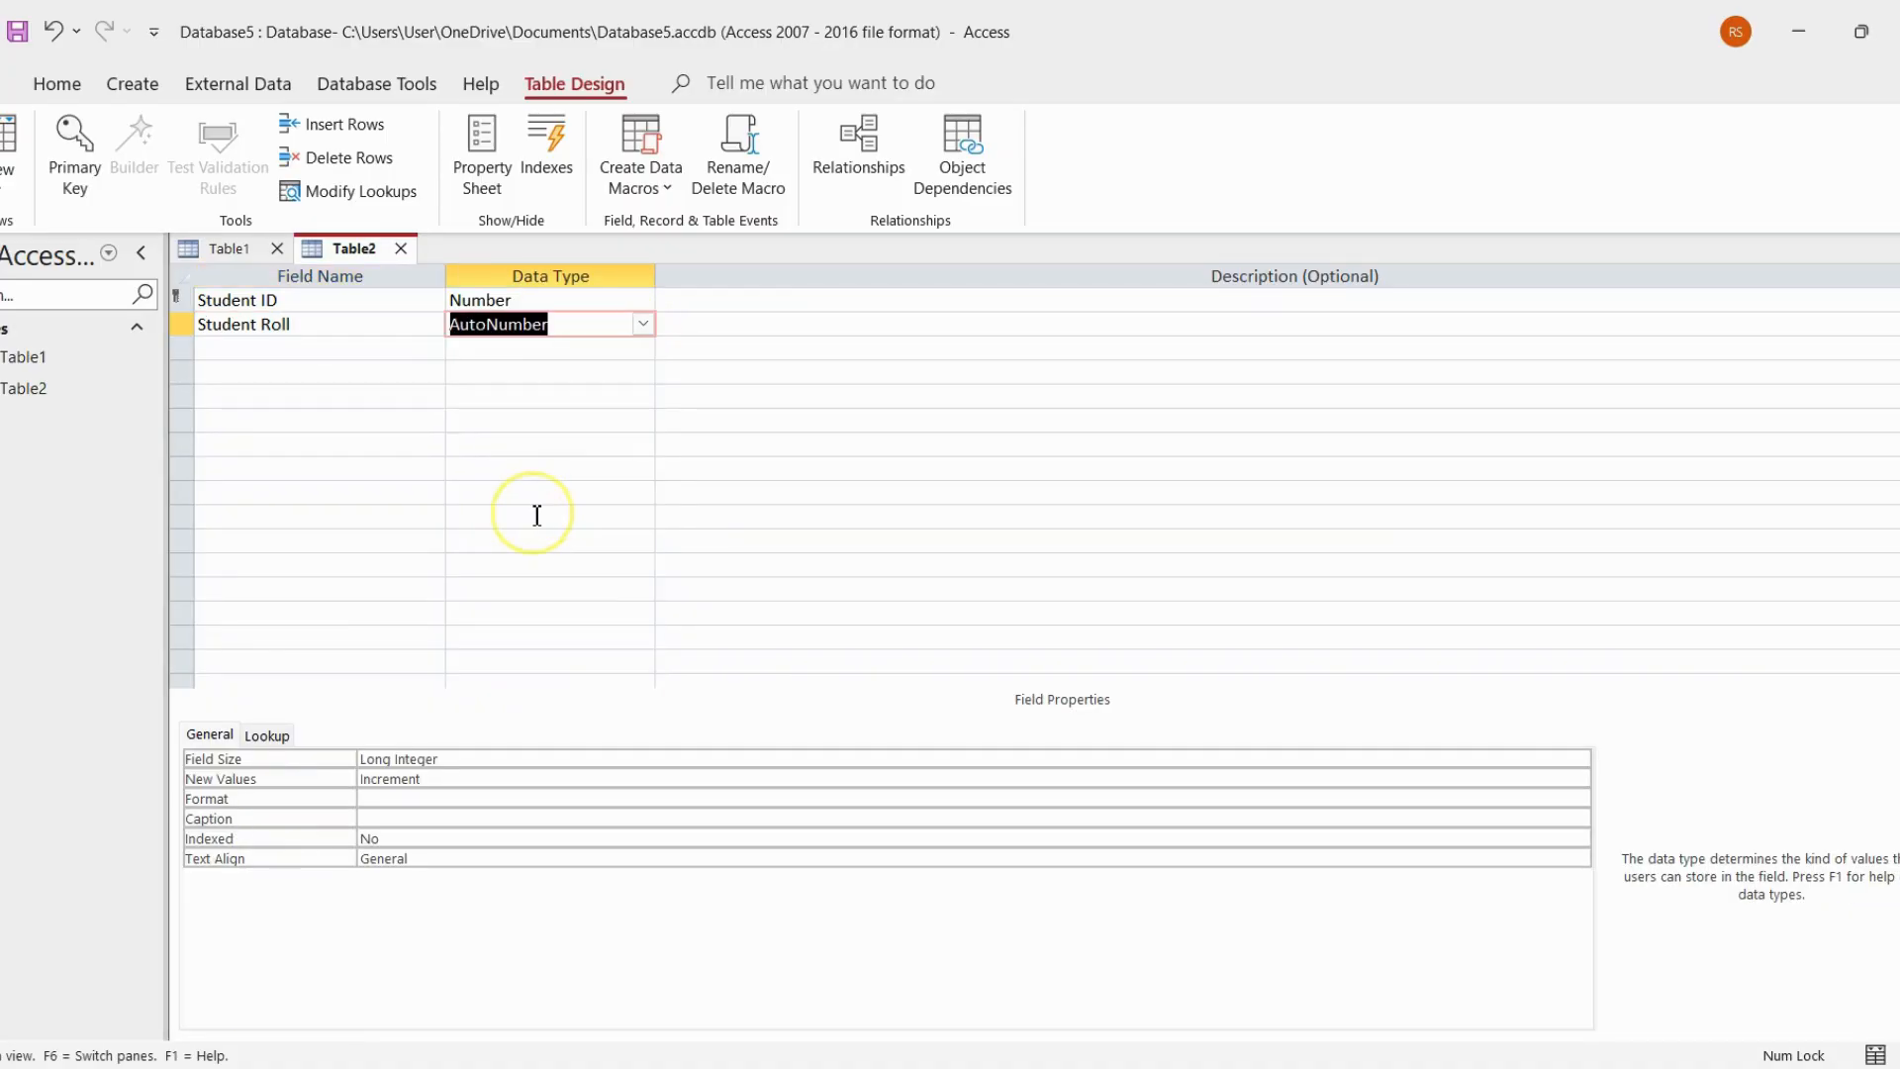
Make Student Roll the primary key of Table2 instead of Student ID
{"action": "left_click", "coordinate": [194, 324]}
{"action": "right_click", "coordinate": [191, 325]}
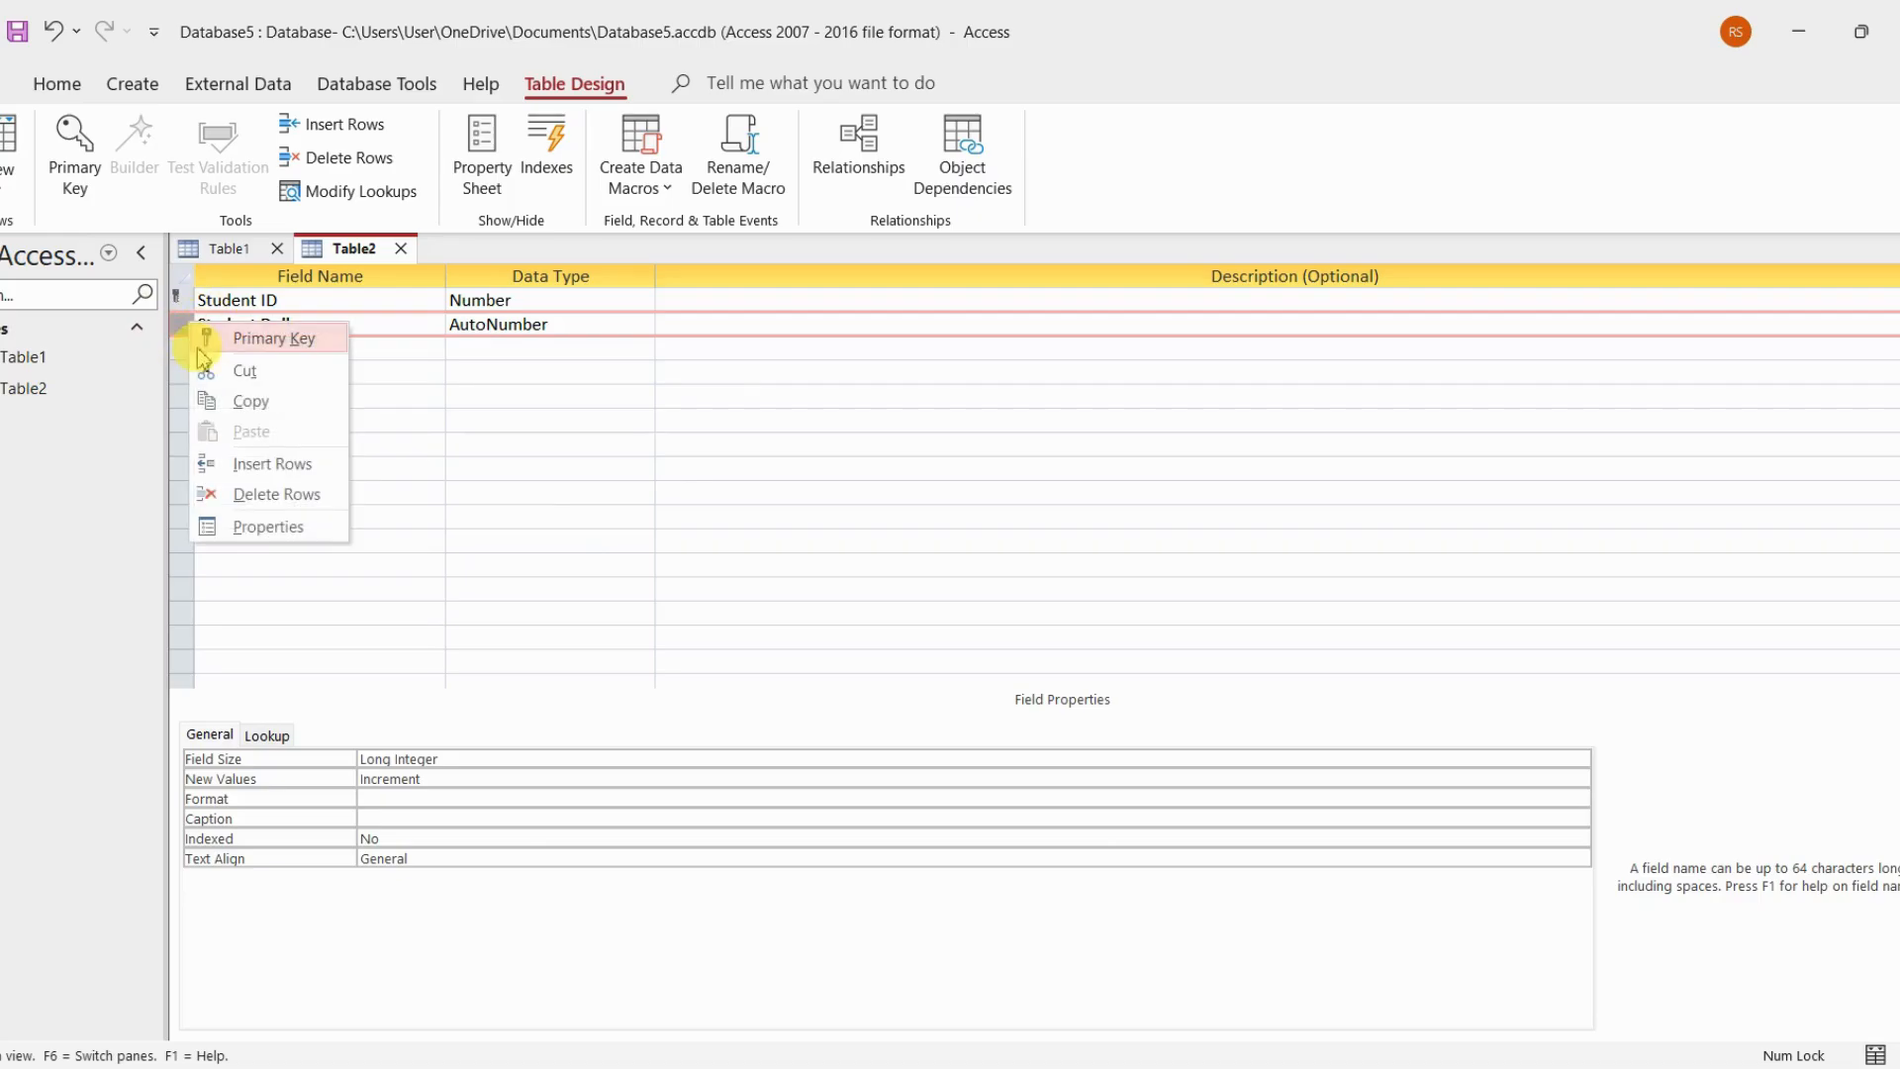
{"action": "left_click", "coordinate": [313, 344]}
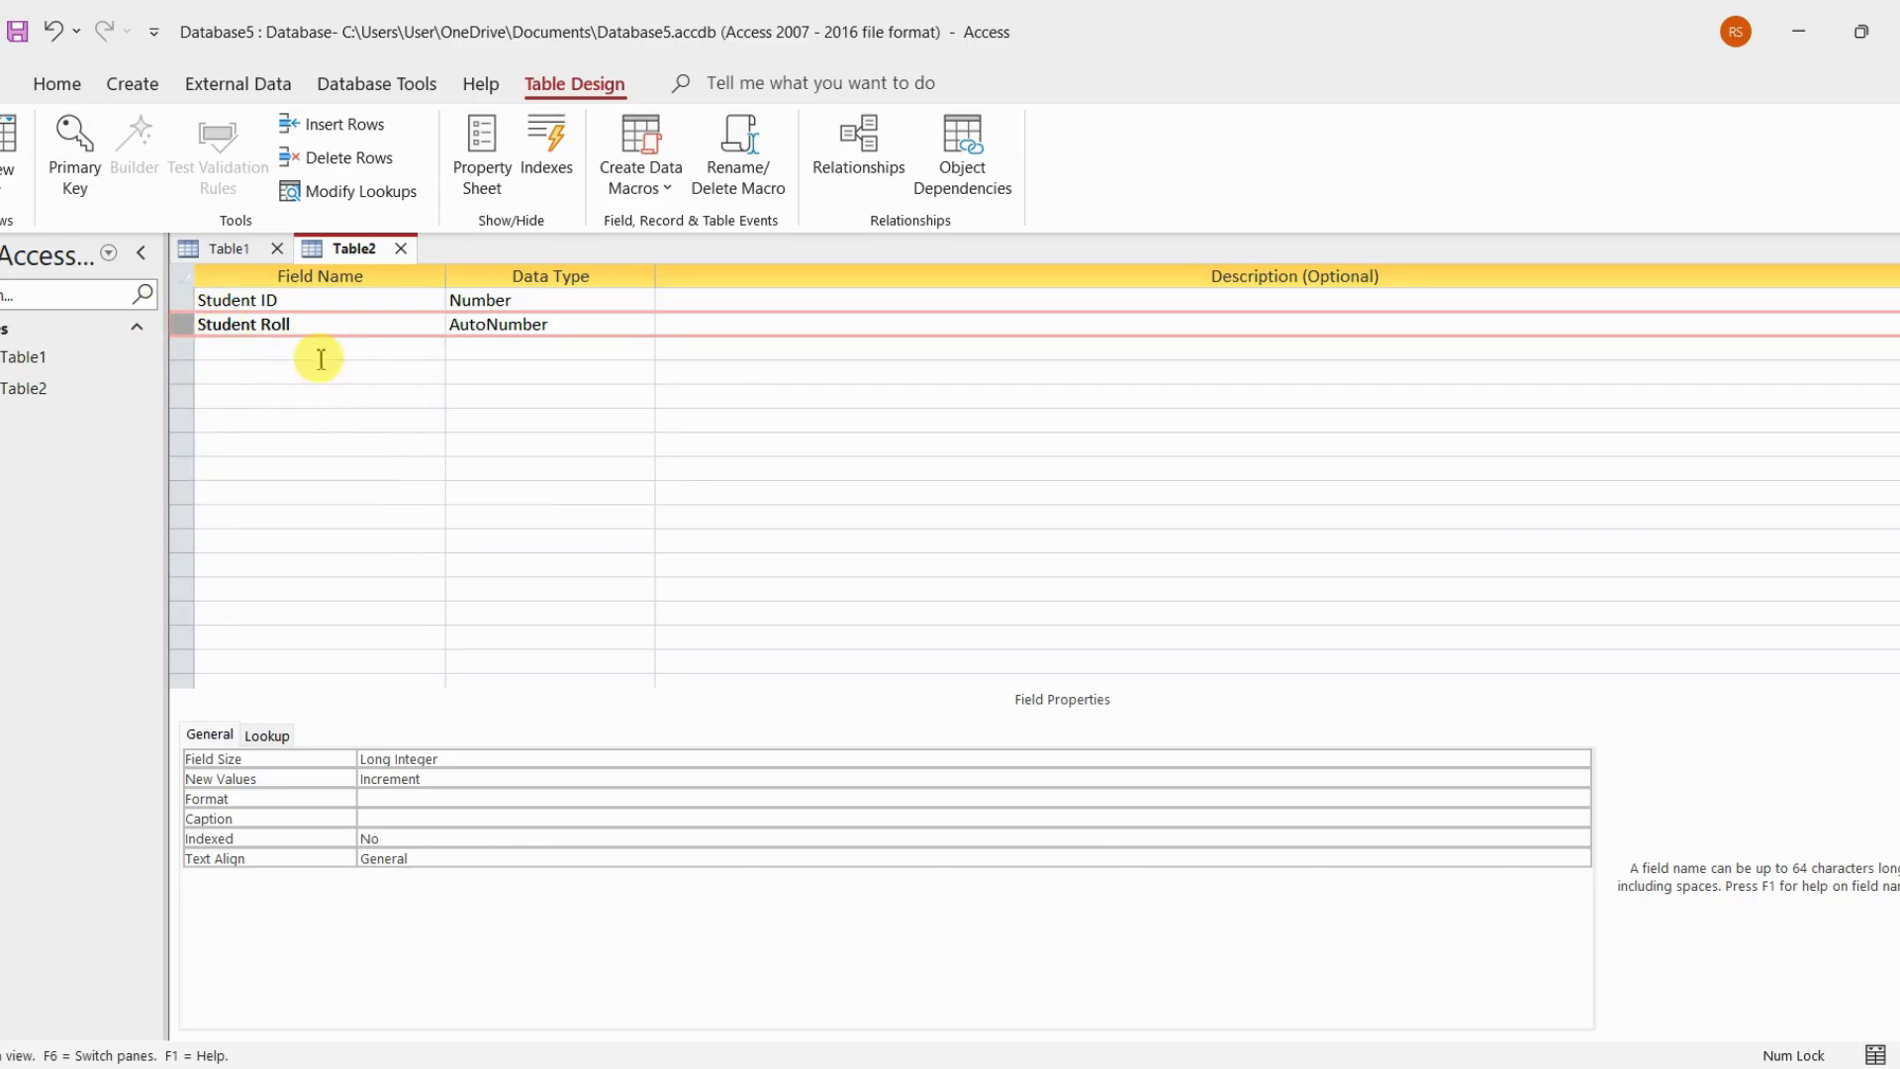
{"action": "right_click", "coordinate": [188, 332]}
{"action": "left_click", "coordinate": [236, 345]}
Add a Student Name field below Student Roll with the Short Text data type
{"action": "left_click", "coordinate": [255, 349]}
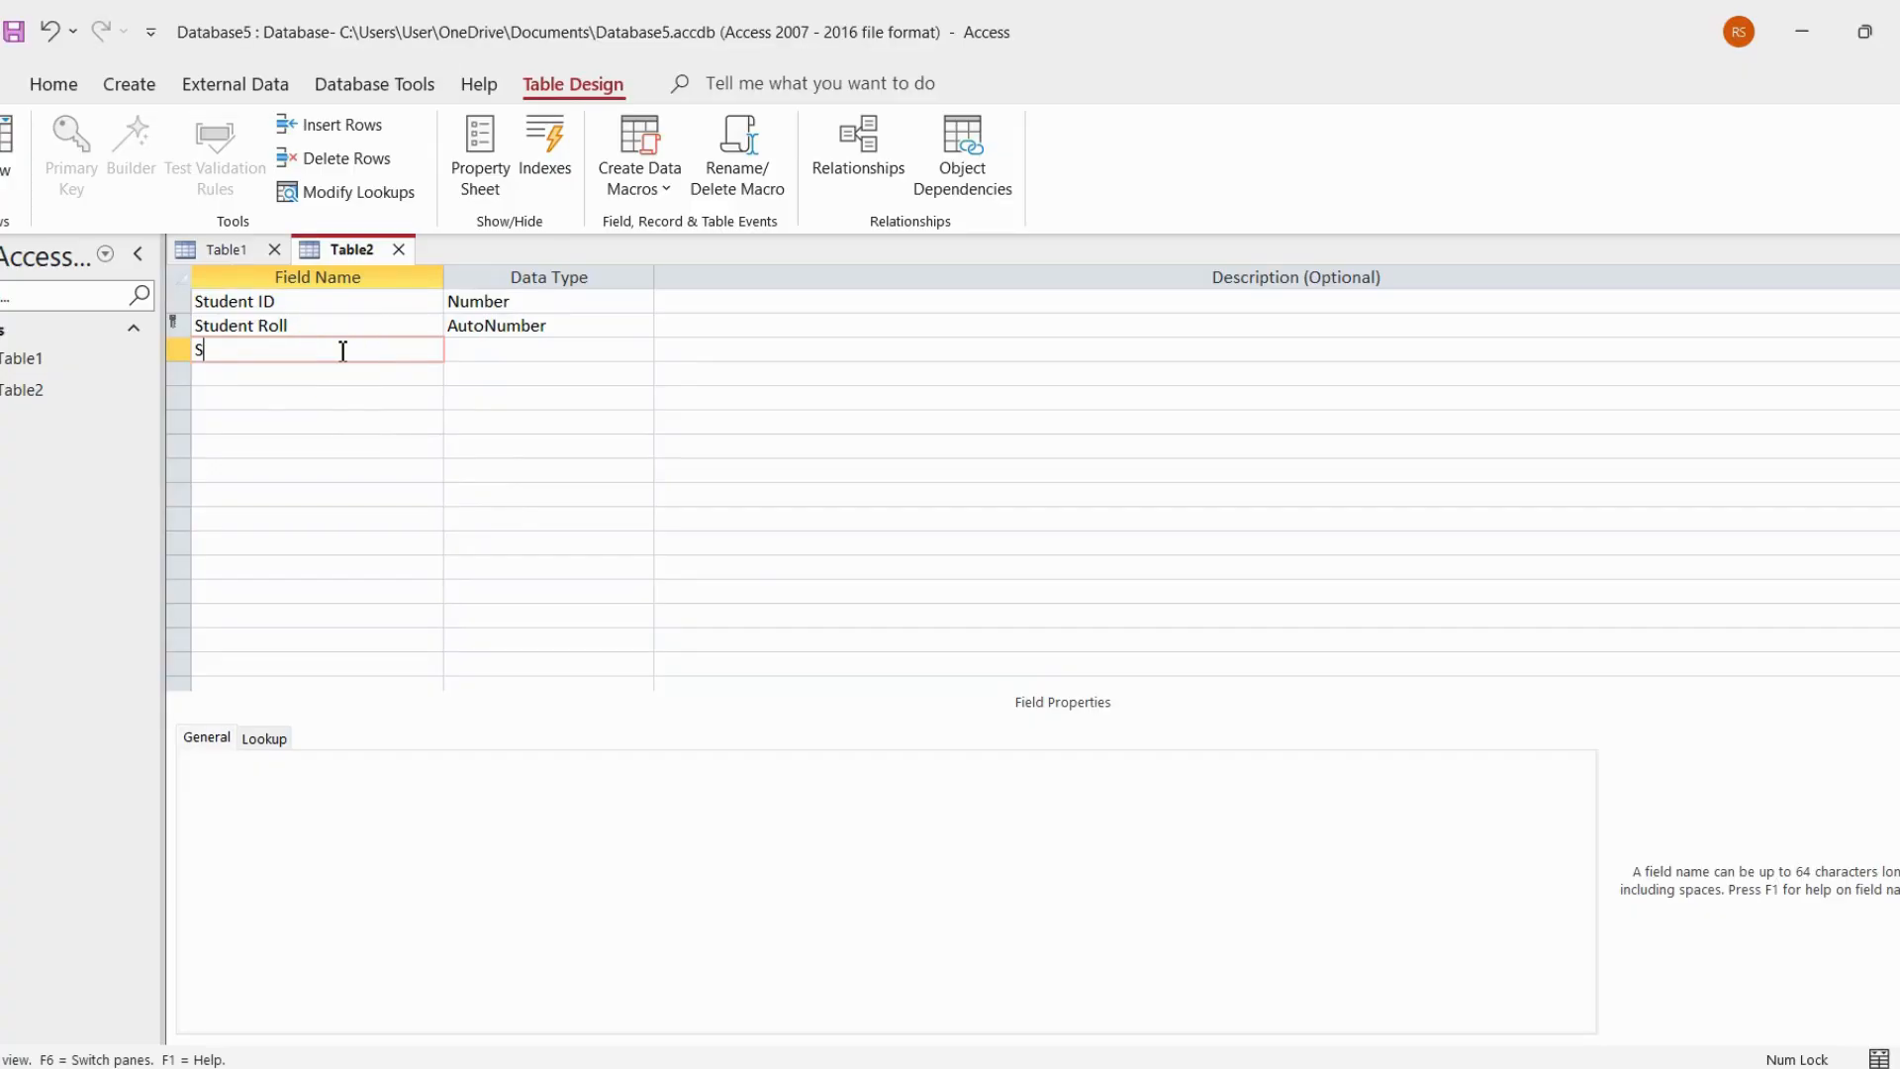
{"action": "type", "text": "Student Name"}
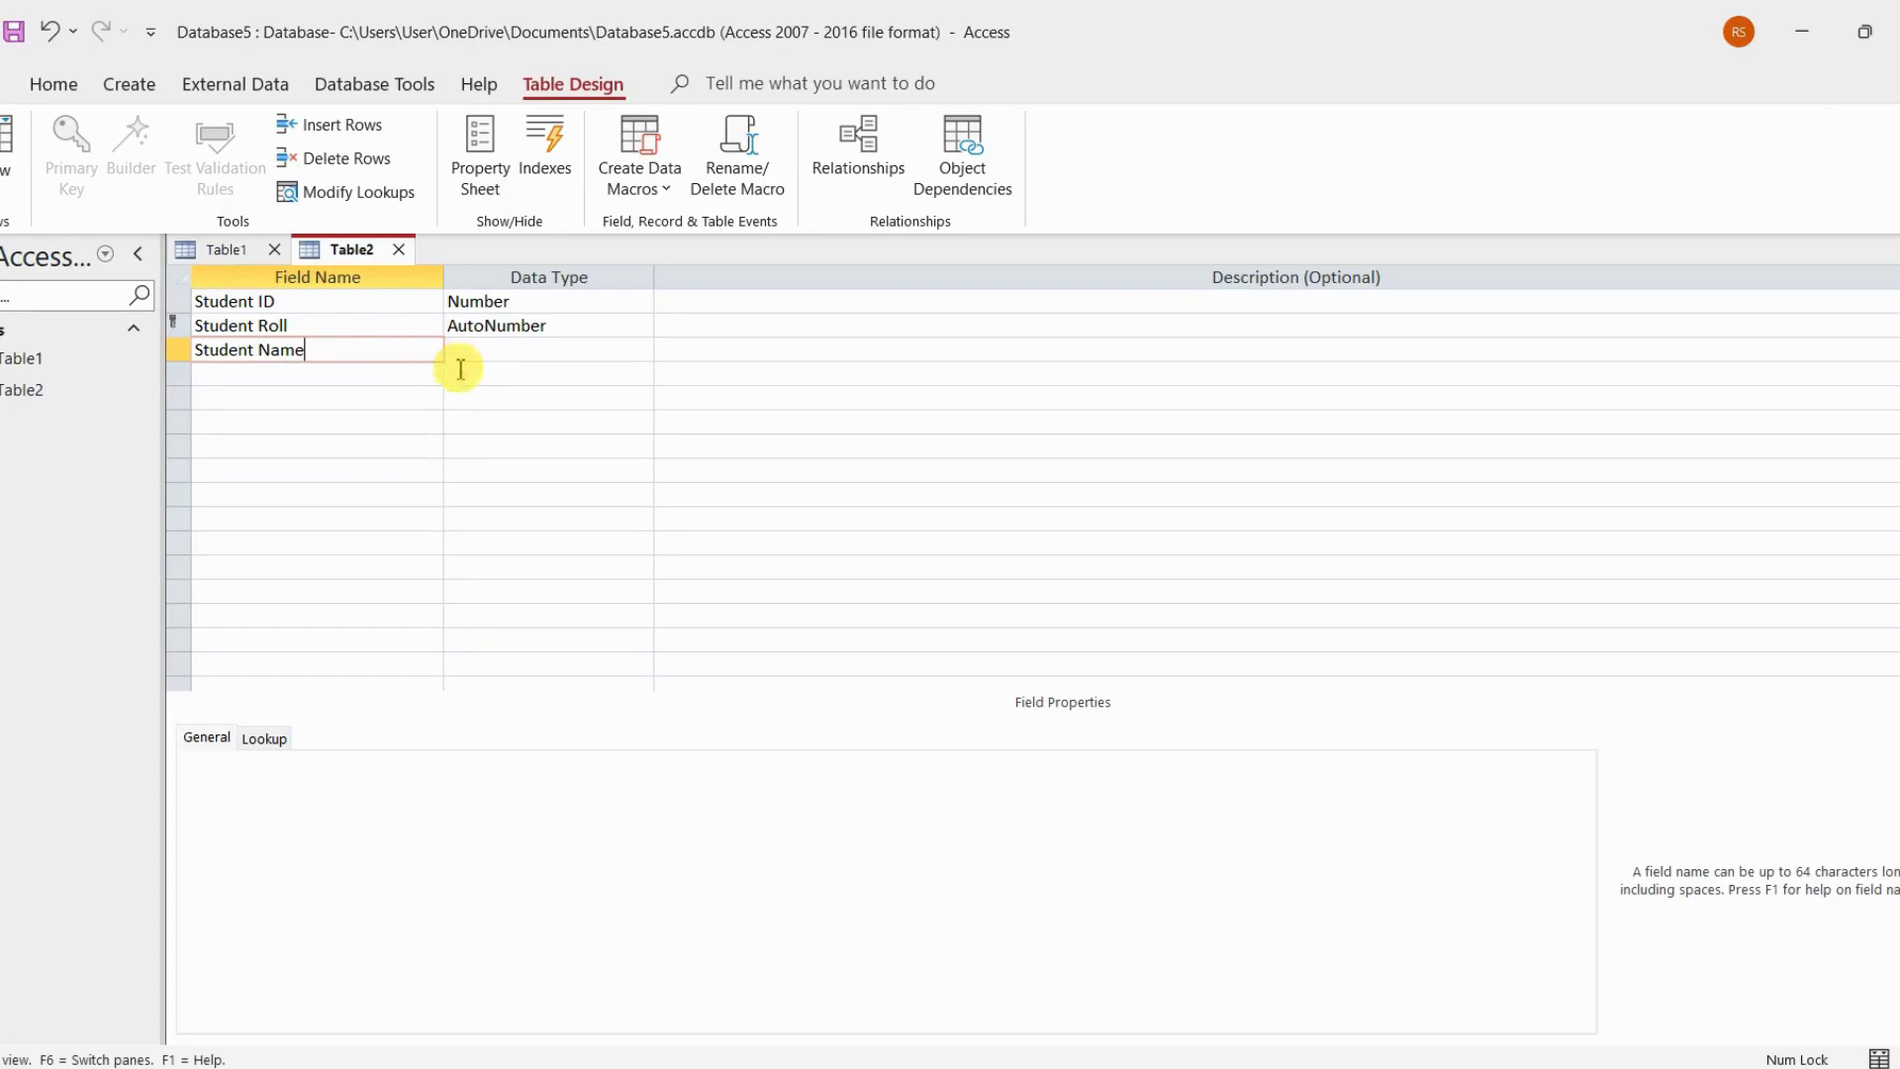
{"action": "left_click", "coordinate": [501, 348]}
Add a field named Englsih Marks below Student Name and set its data type to Number
{"action": "left_click", "coordinate": [343, 376]}
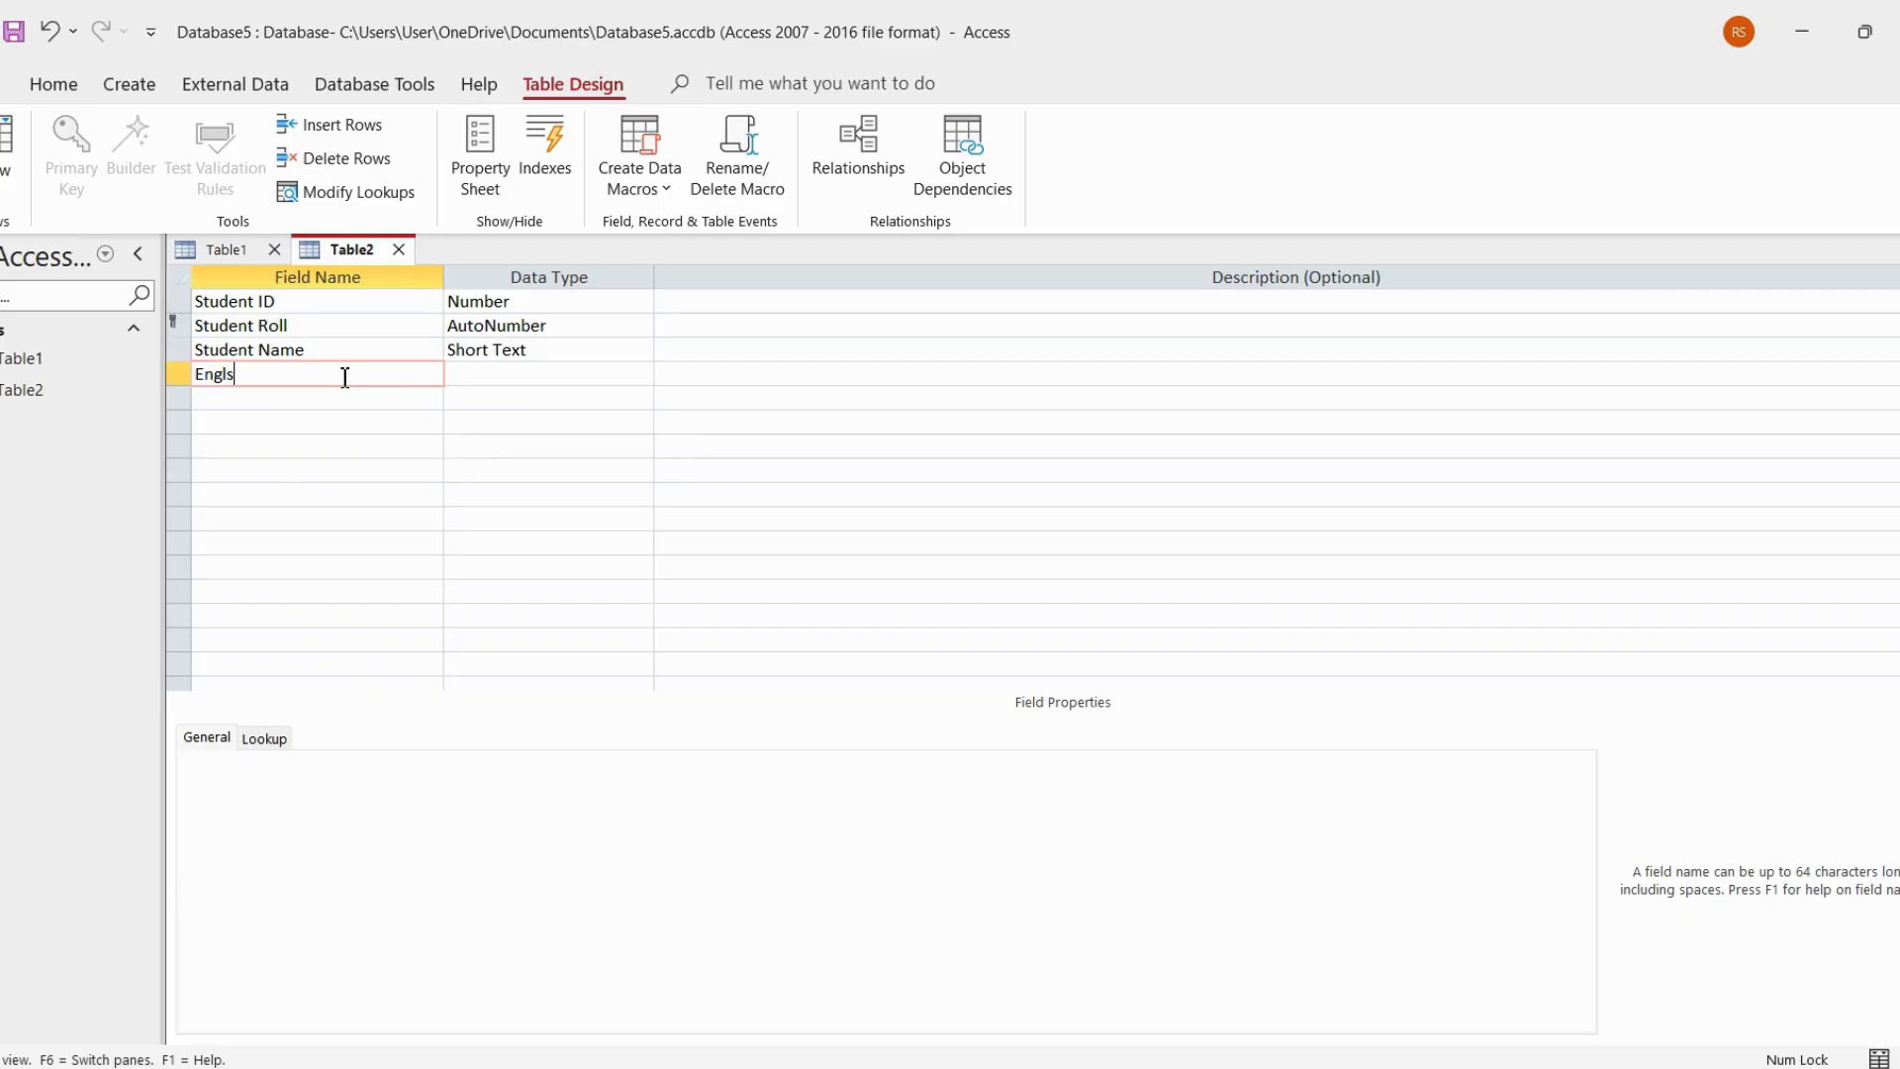
{"action": "type", "text": "Englsih MArks"}
{"action": "double_click", "coordinate": [272, 377]}
{"action": "left_click", "coordinate": [268, 375]}
{"action": "key", "text": "BackSpace"}
{"action": "type", "text": "arks"}
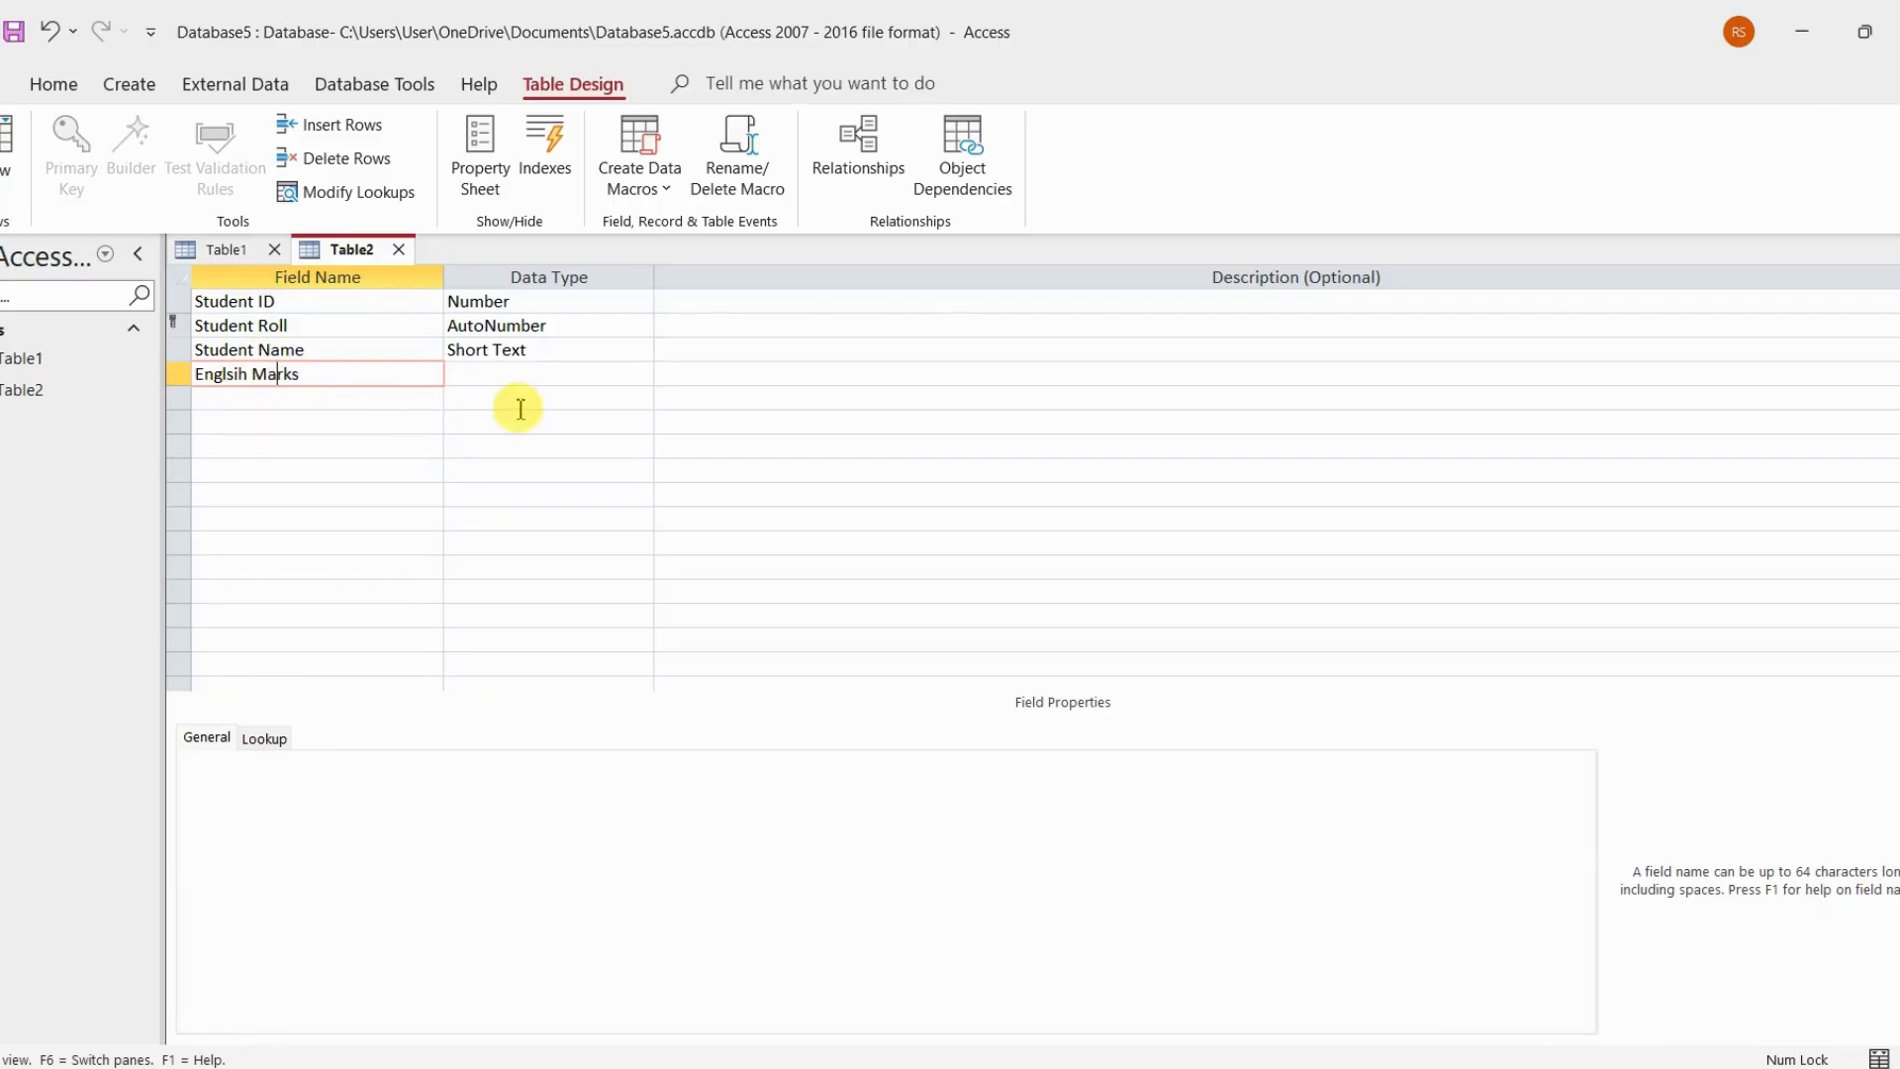
{"action": "left_click", "coordinate": [531, 376]}
{"action": "left_click", "coordinate": [640, 373]}
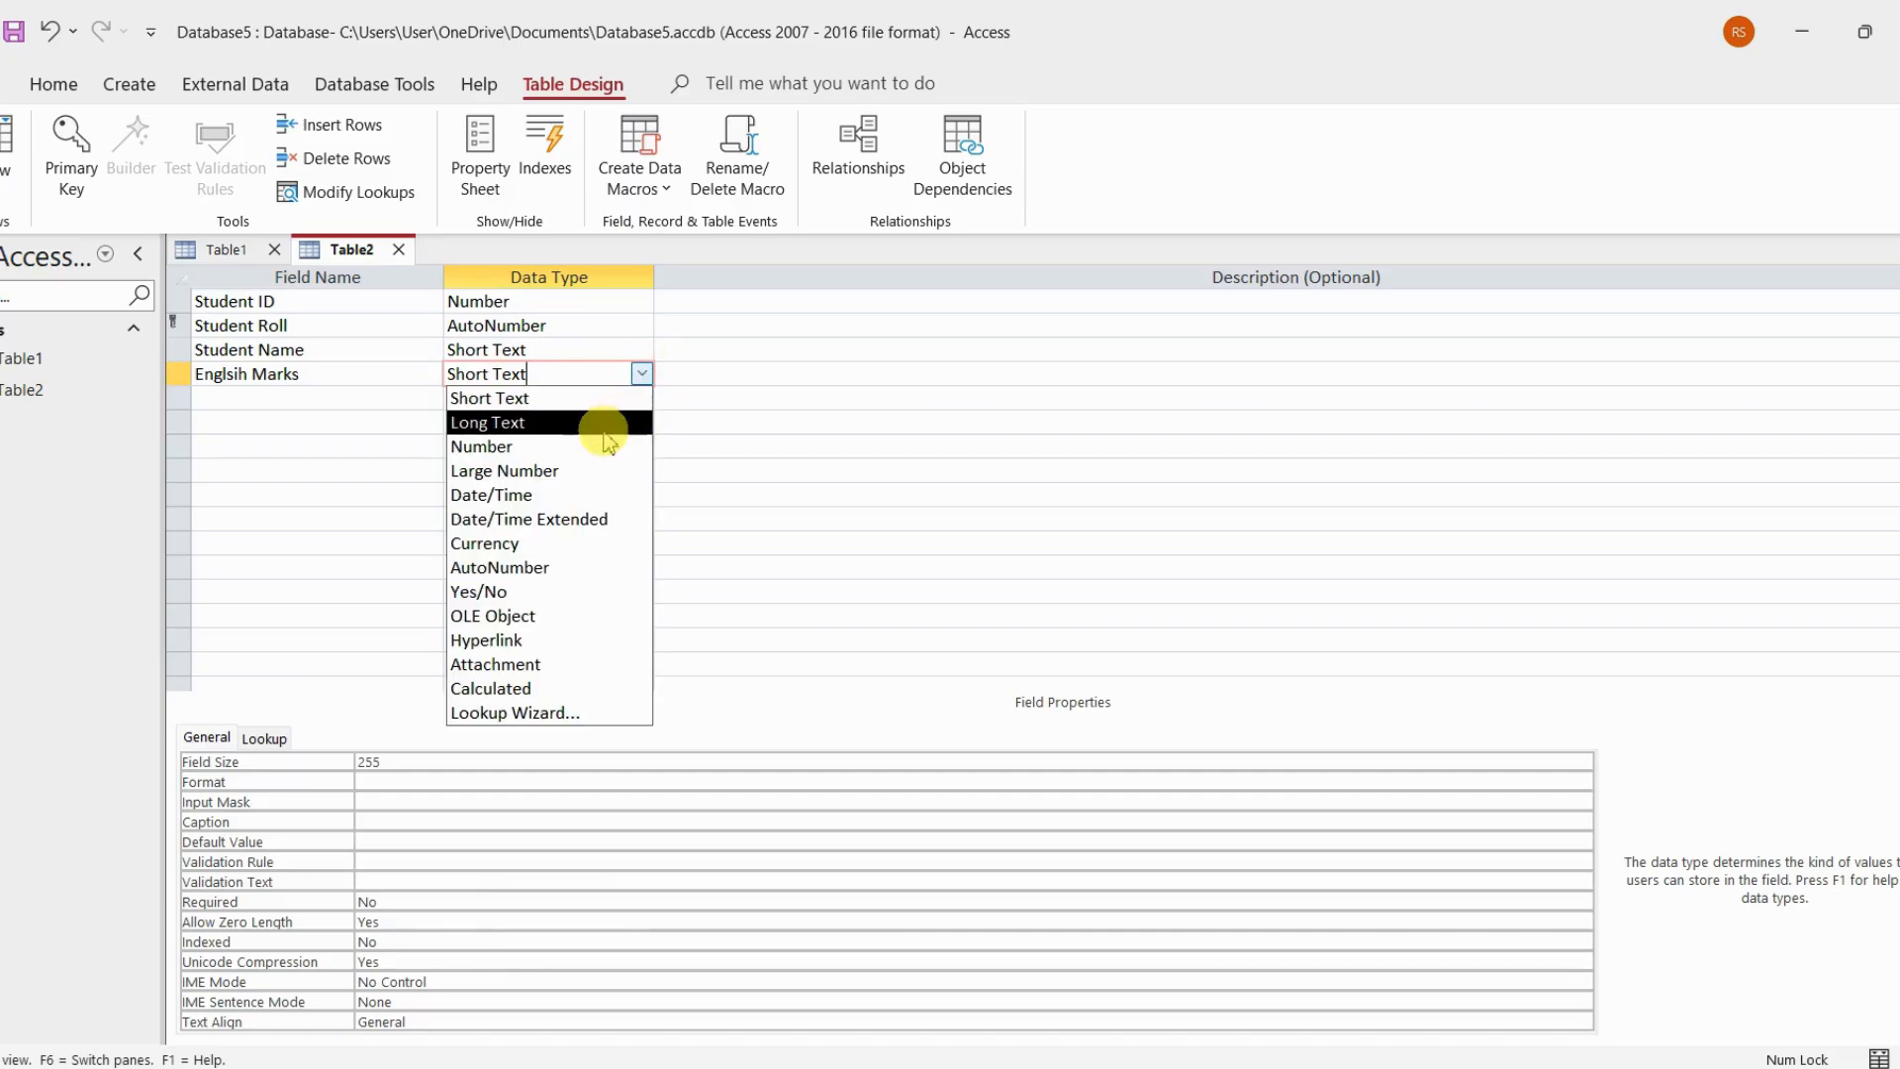
{"action": "left_click", "coordinate": [606, 442]}
Add a Math Marks field to Table2 and set its data type to Number
{"action": "left_click", "coordinate": [398, 397]}
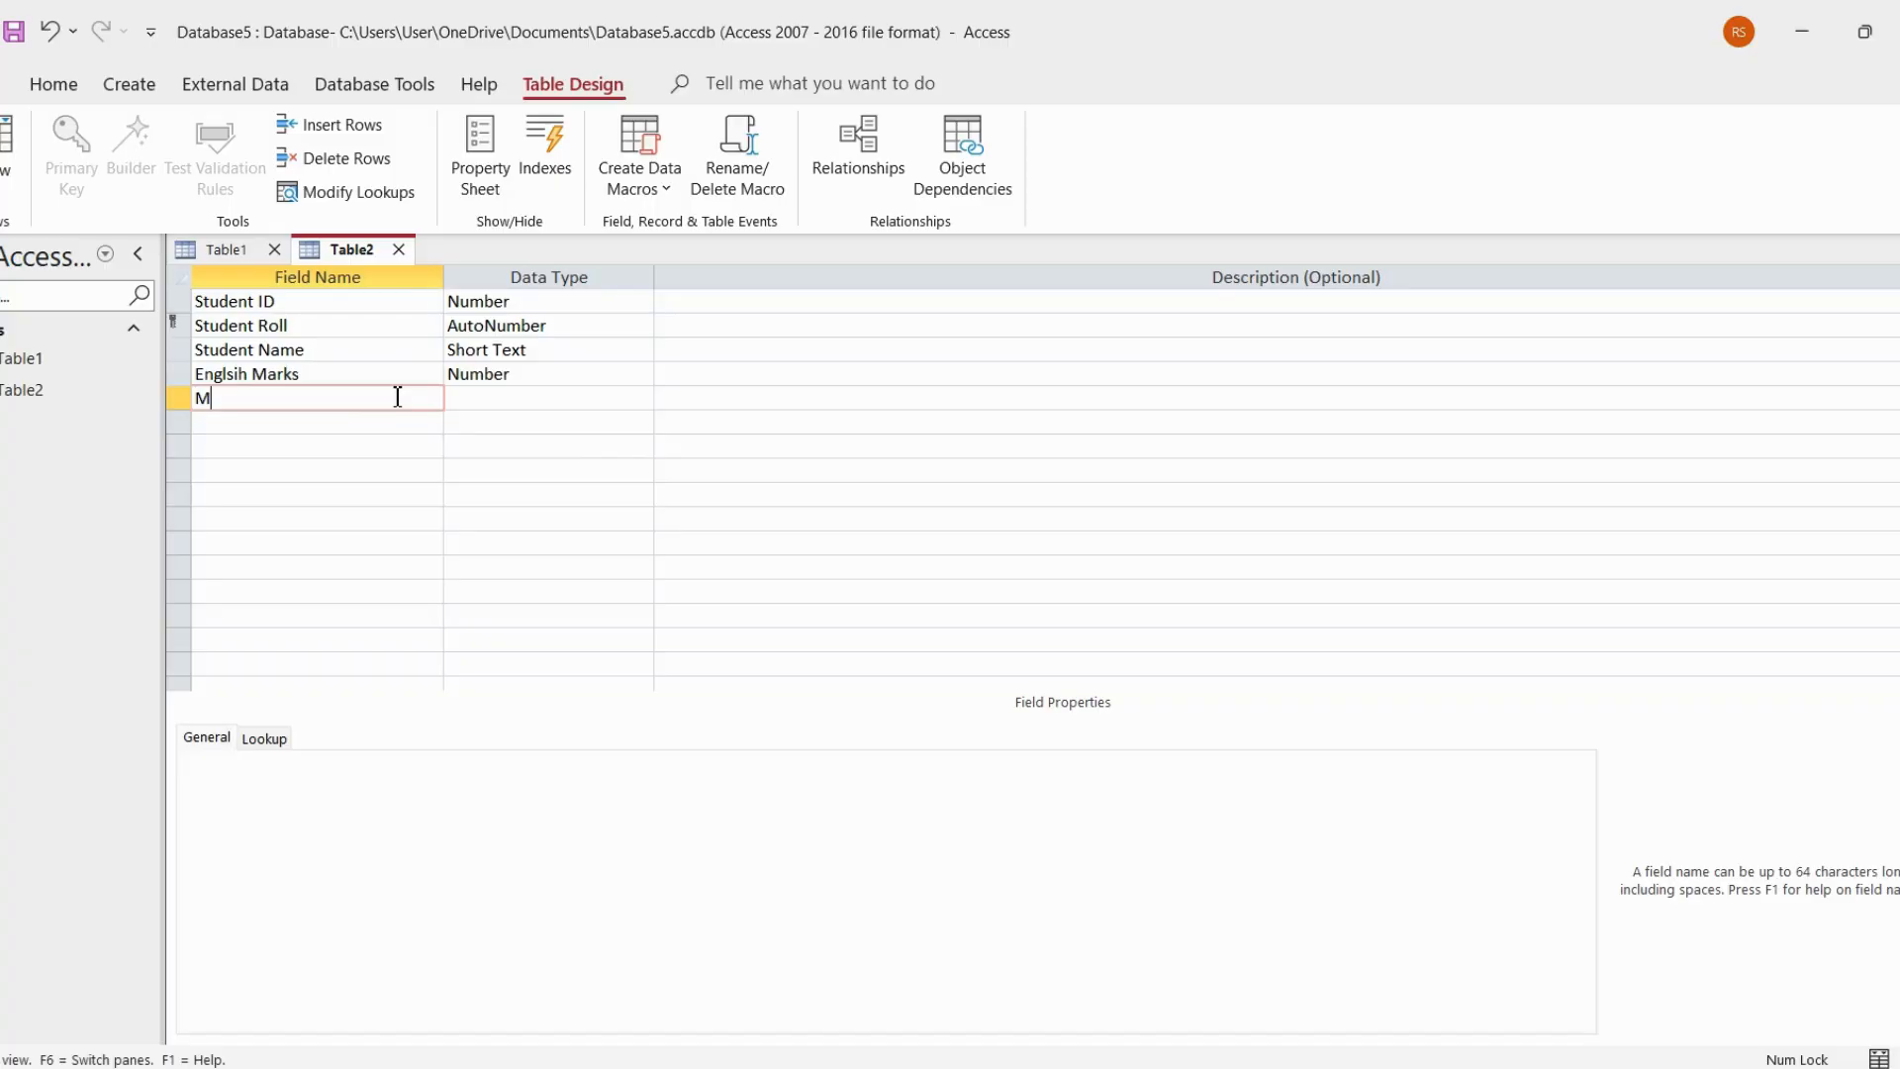
{"action": "type", "text": "Math Marks"}
{"action": "left_click", "coordinate": [477, 397]}
{"action": "left_click", "coordinate": [641, 396]}
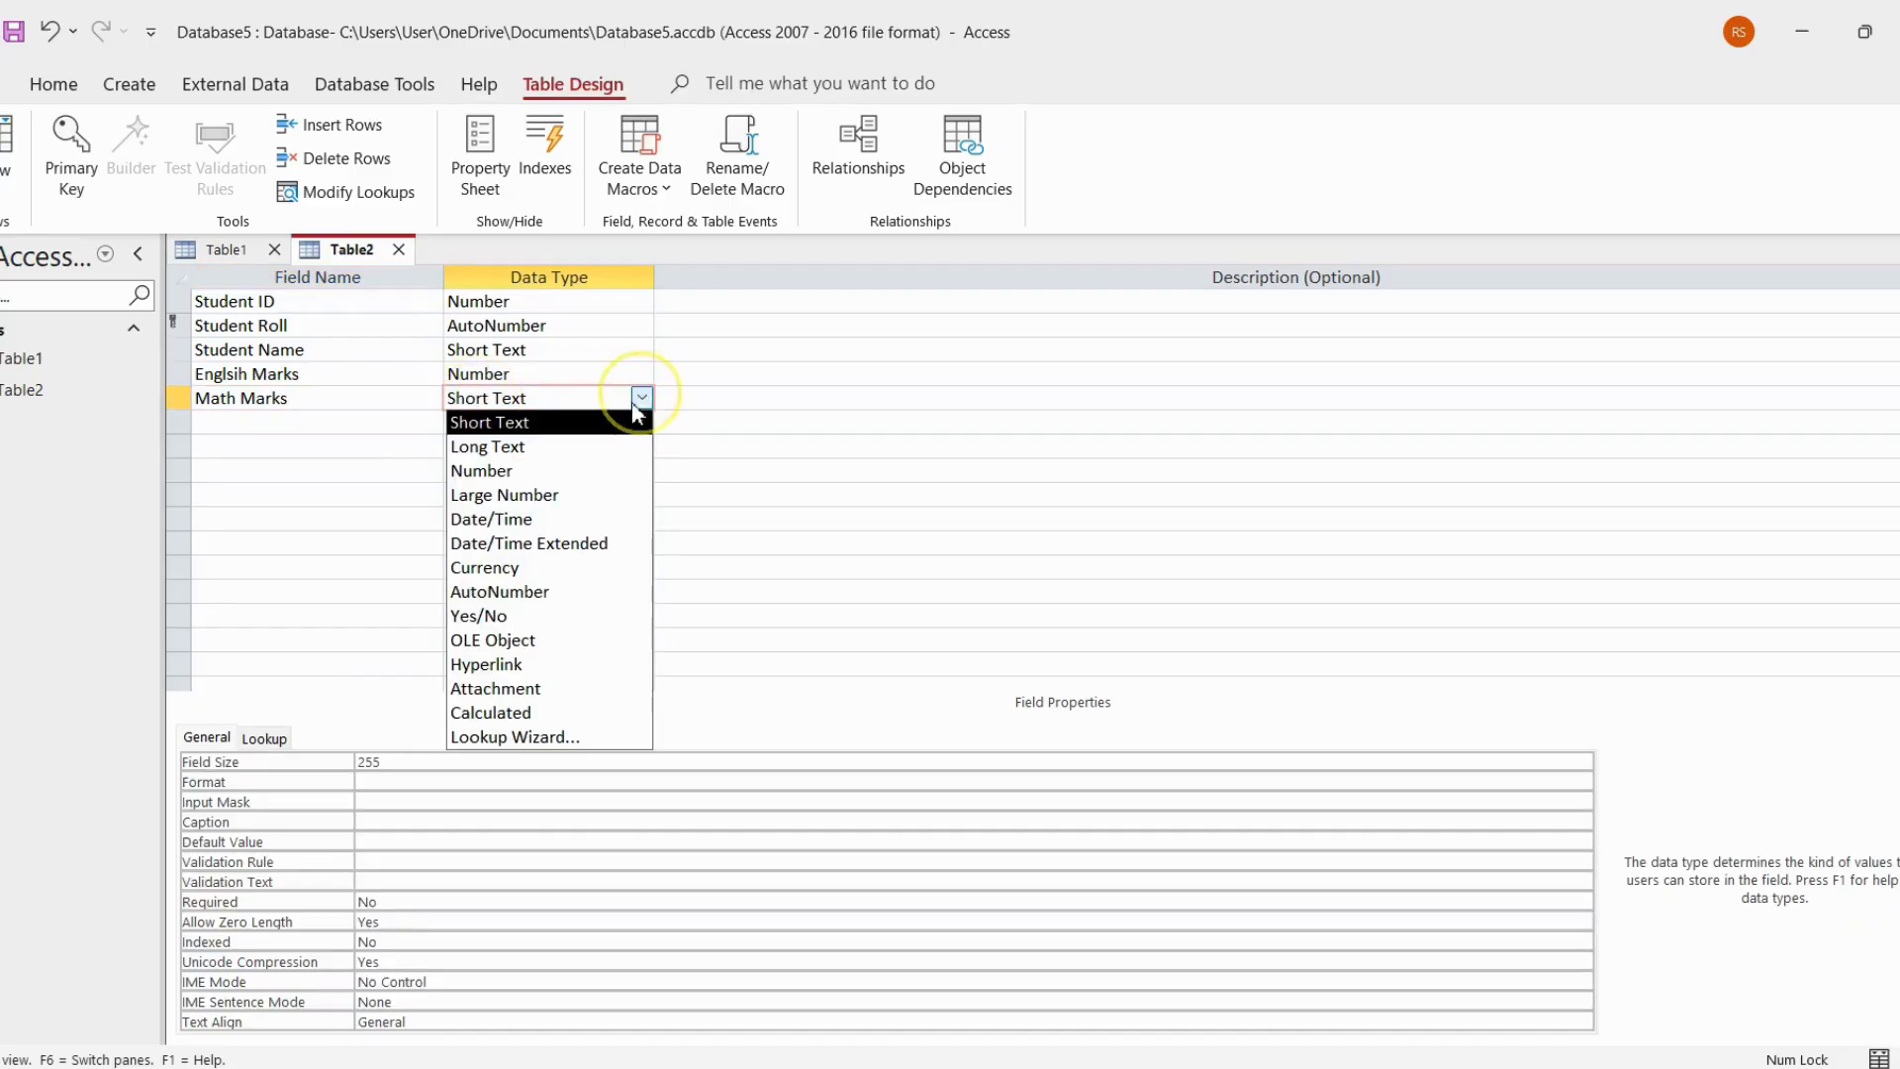
{"action": "left_click", "coordinate": [588, 469]}
Add a Science Marks field to Table2 with the Number data type, and move on to the next empty field row
{"action": "left_click", "coordinate": [396, 421]}
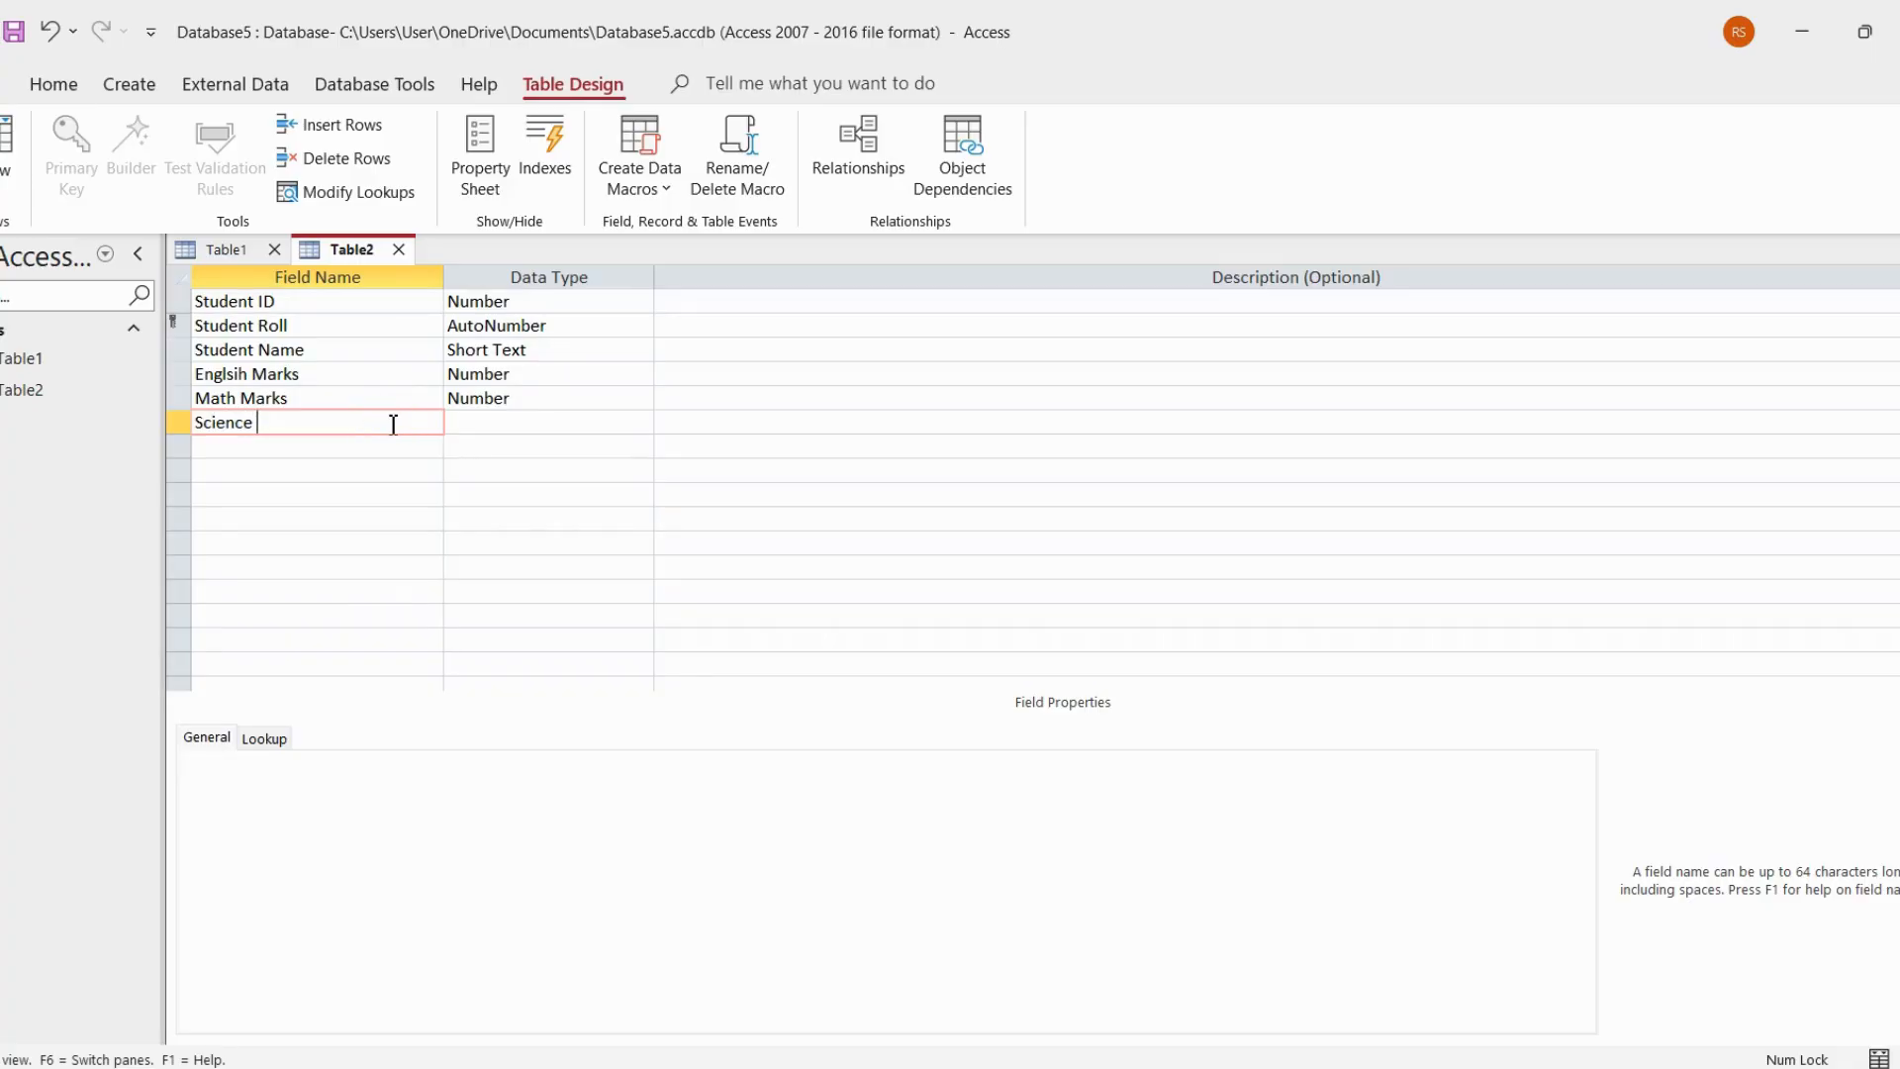
{"action": "type", "text": "Marks"}
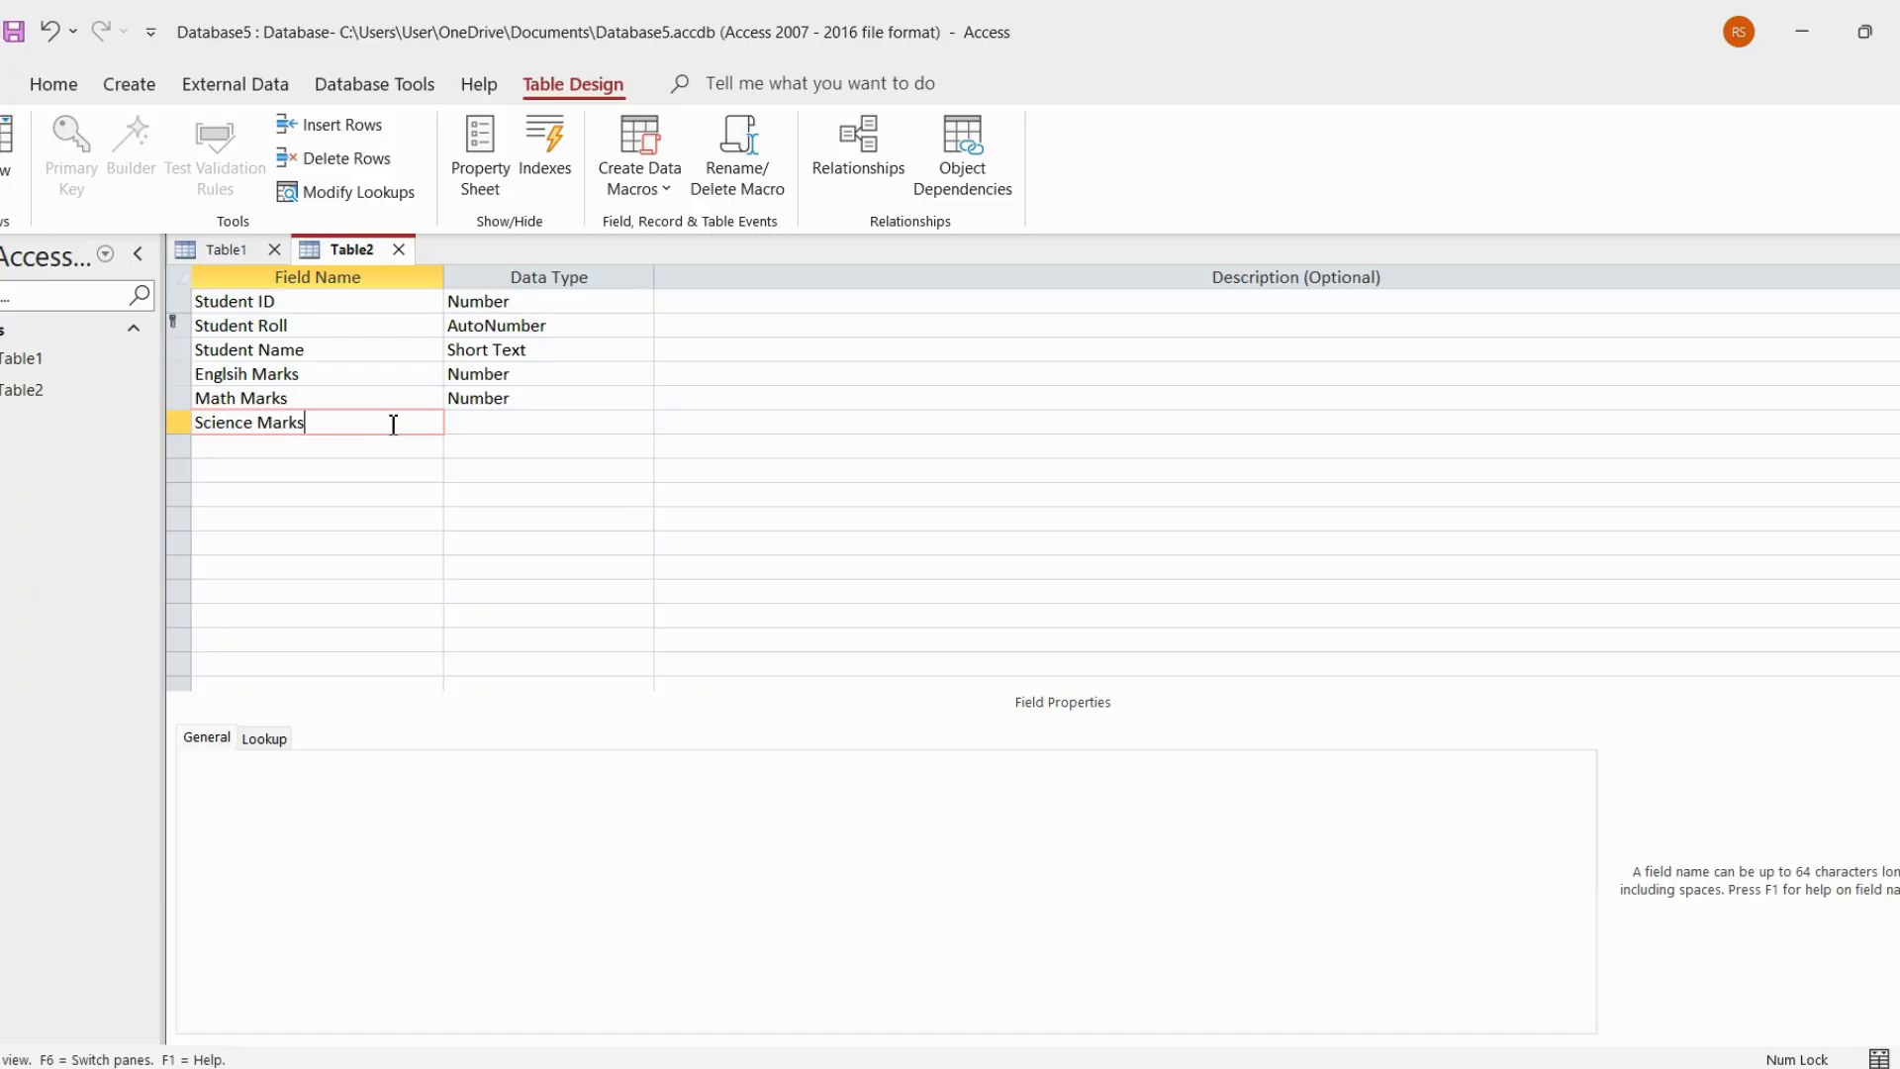
{"action": "left_click", "coordinate": [534, 420]}
{"action": "left_click", "coordinate": [642, 422]}
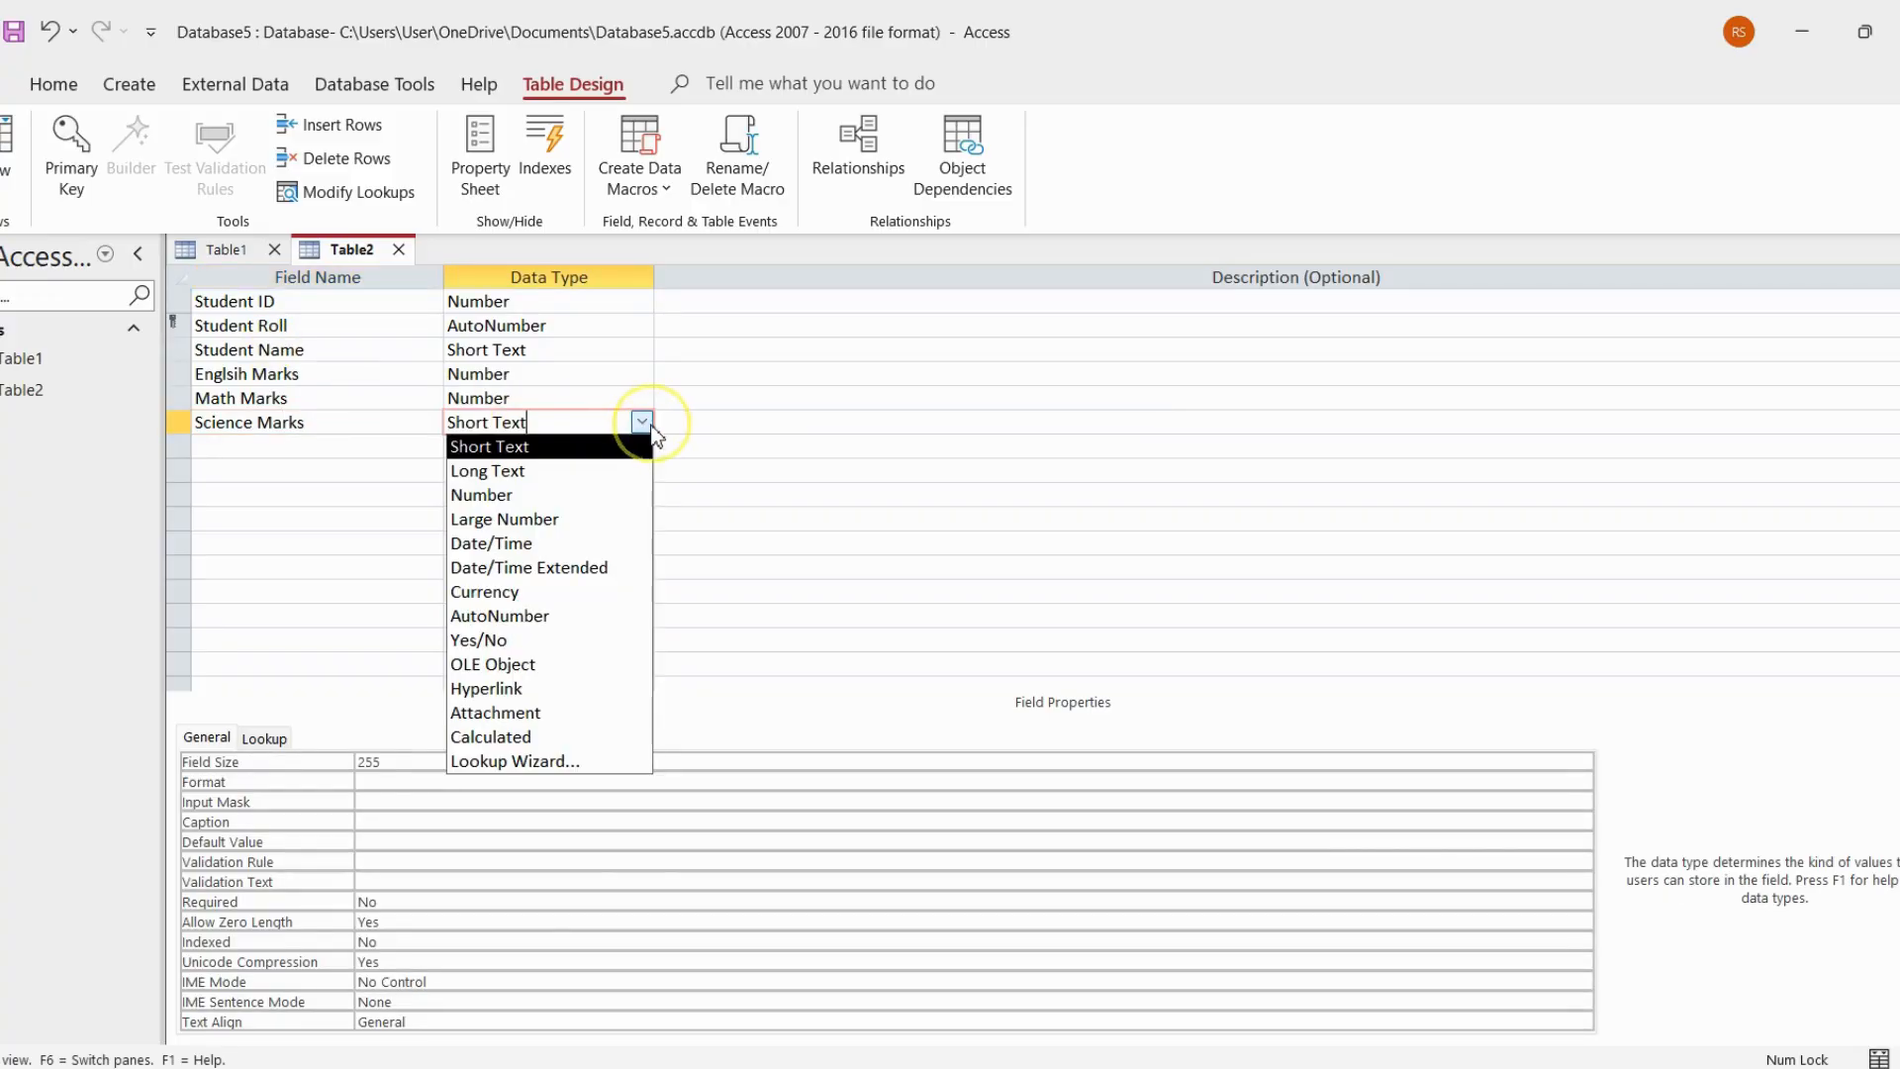
{"action": "left_click", "coordinate": [599, 494]}
{"action": "left_click", "coordinate": [421, 448]}
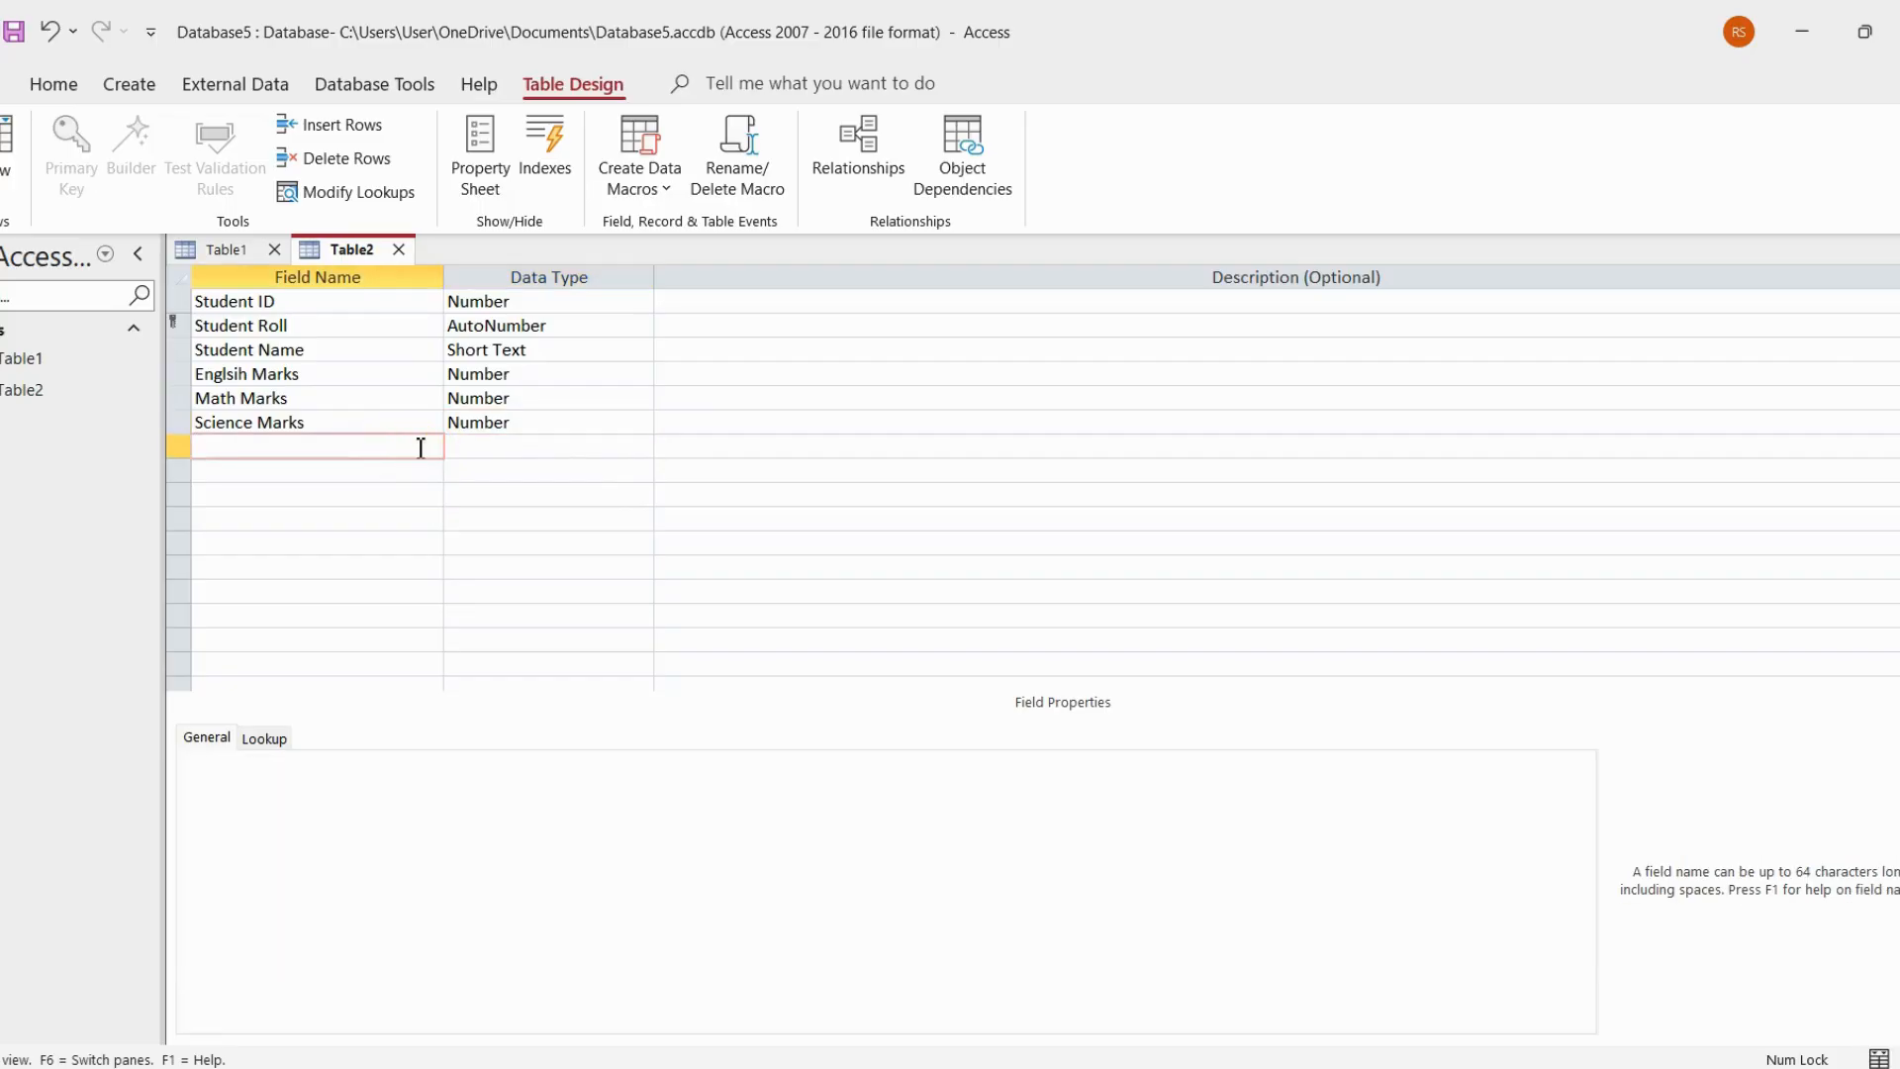
Add an SST Marks field below Science Marks in Table2 and set its data type to Number
{"action": "key", "text": "Caps_Lock"}
{"action": "key", "text": "Caps_Lock"}
{"action": "type", "text": "arks"}
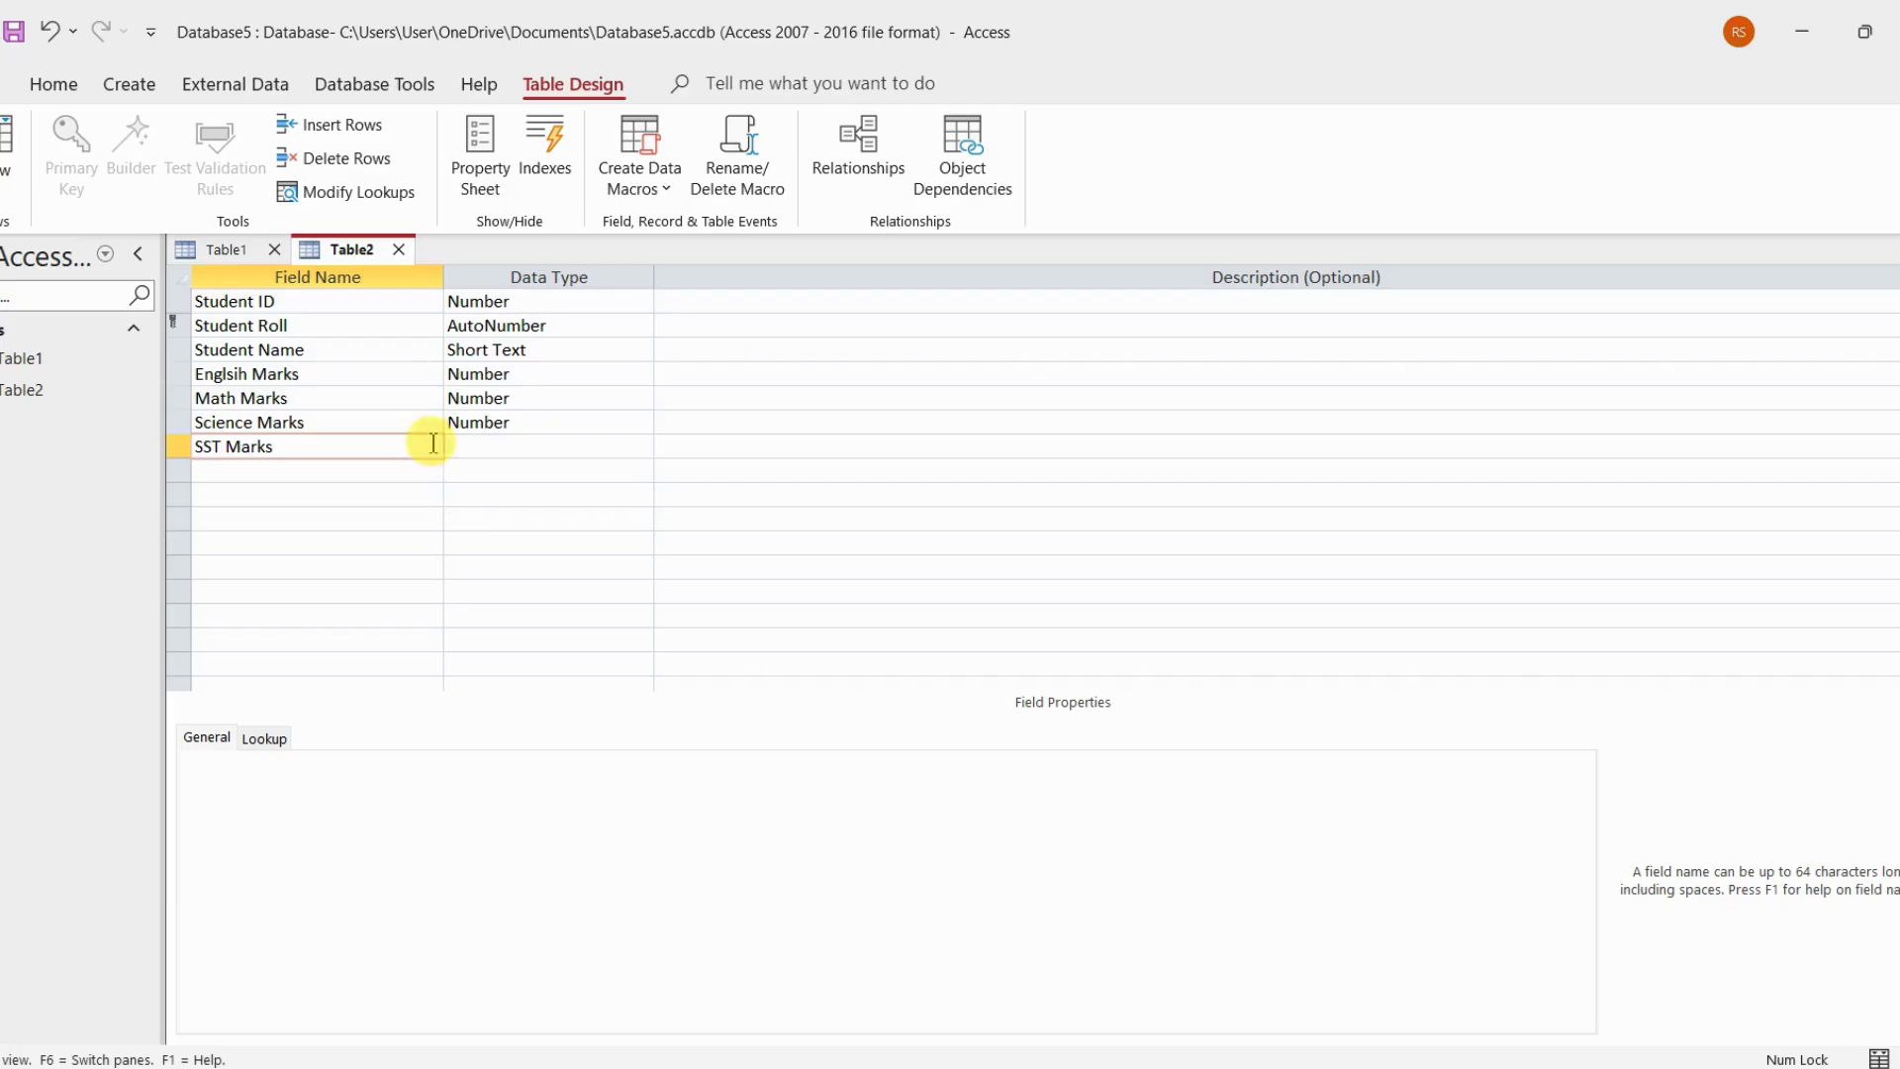
{"action": "left_click", "coordinate": [513, 448]}
{"action": "left_click", "coordinate": [643, 446]}
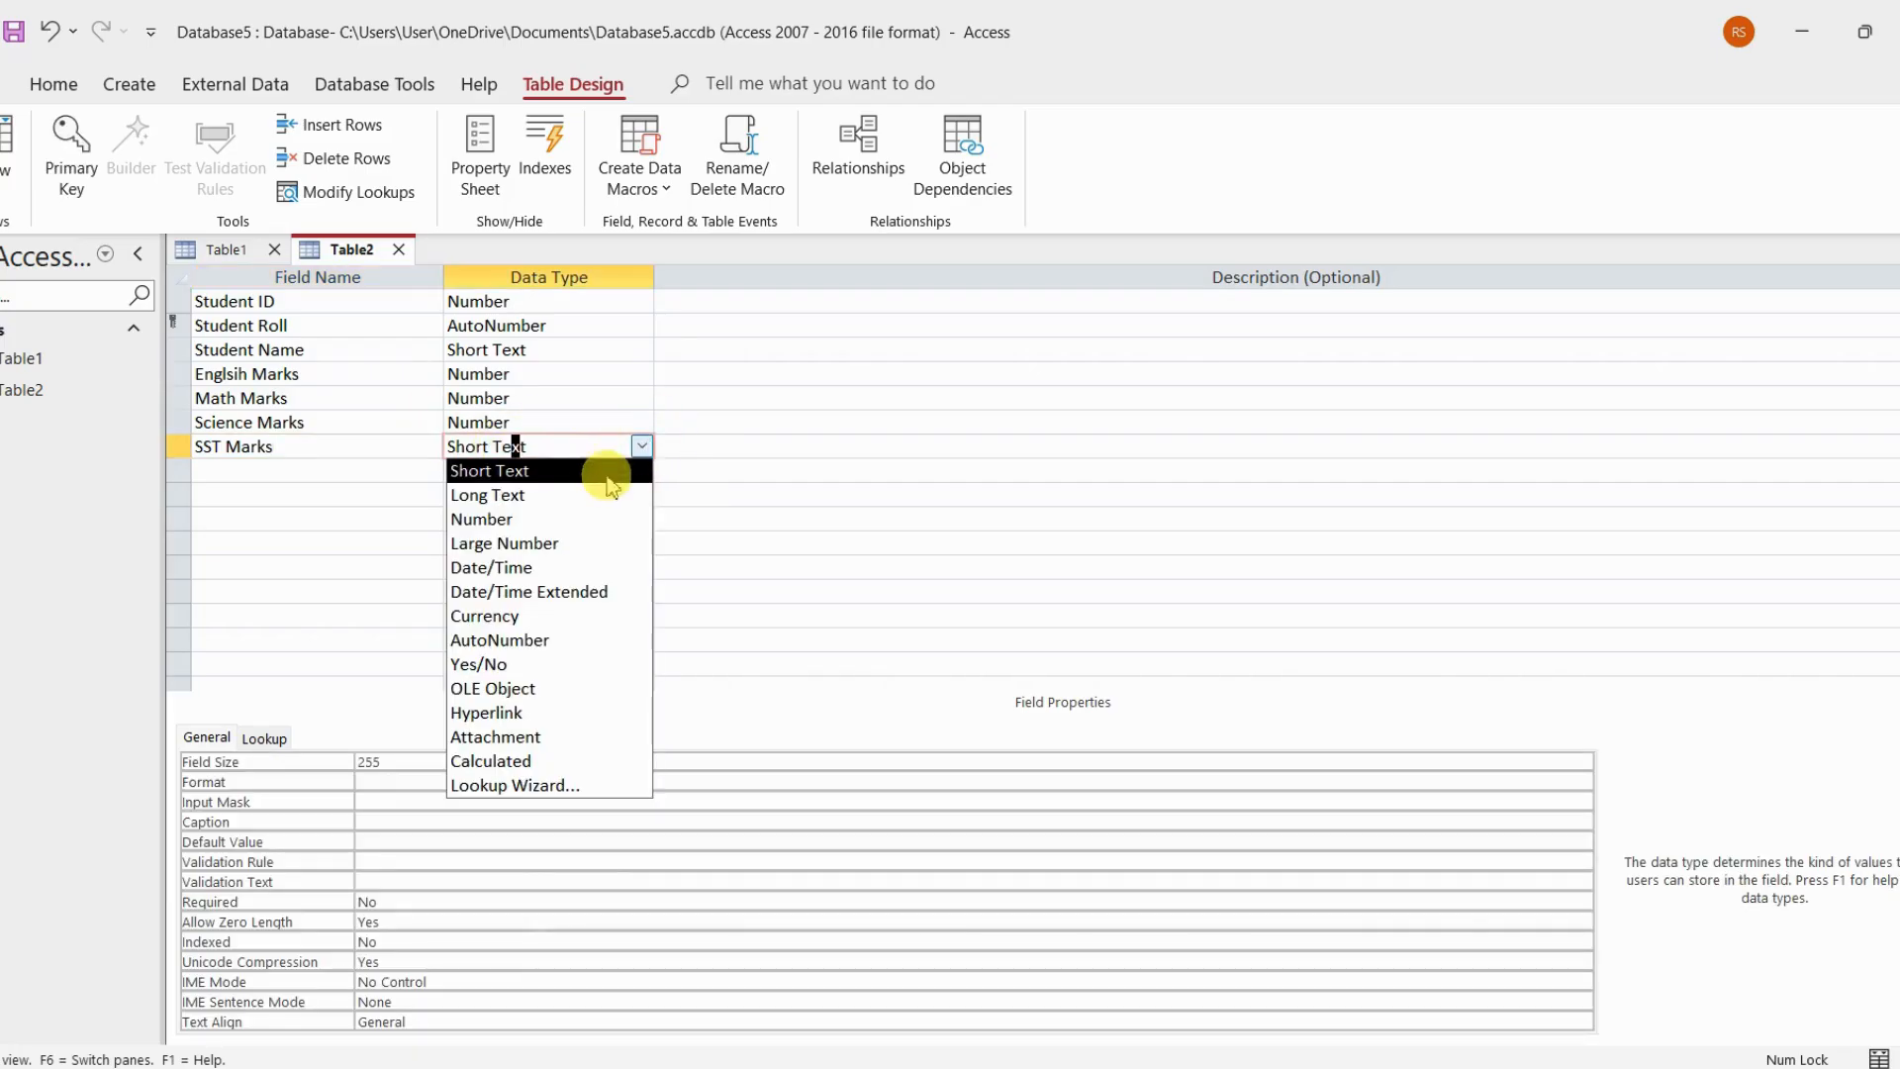
{"action": "left_click", "coordinate": [594, 513]}
{"action": "left_click", "coordinate": [710, 444]}
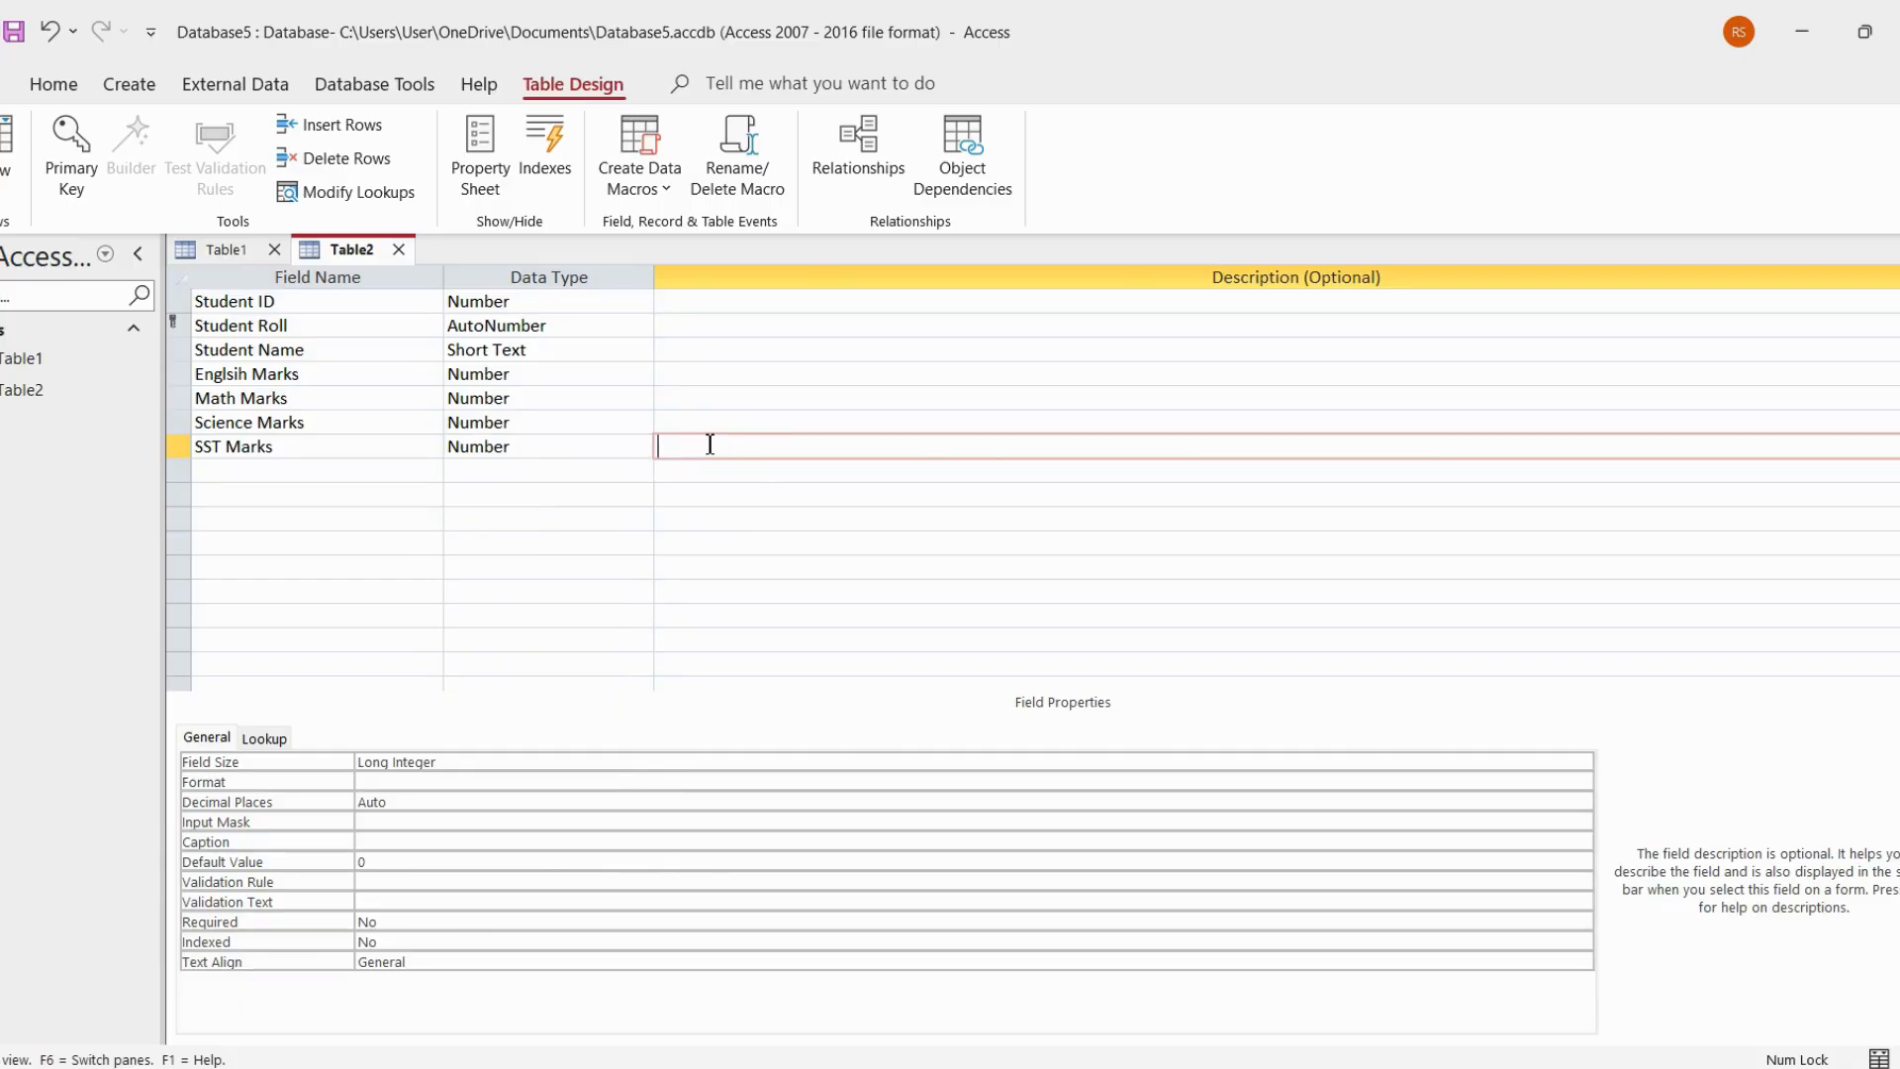
Add a Total Marks field below SST Marks and set its data type to Calculated
{"action": "left_click", "coordinate": [384, 479]}
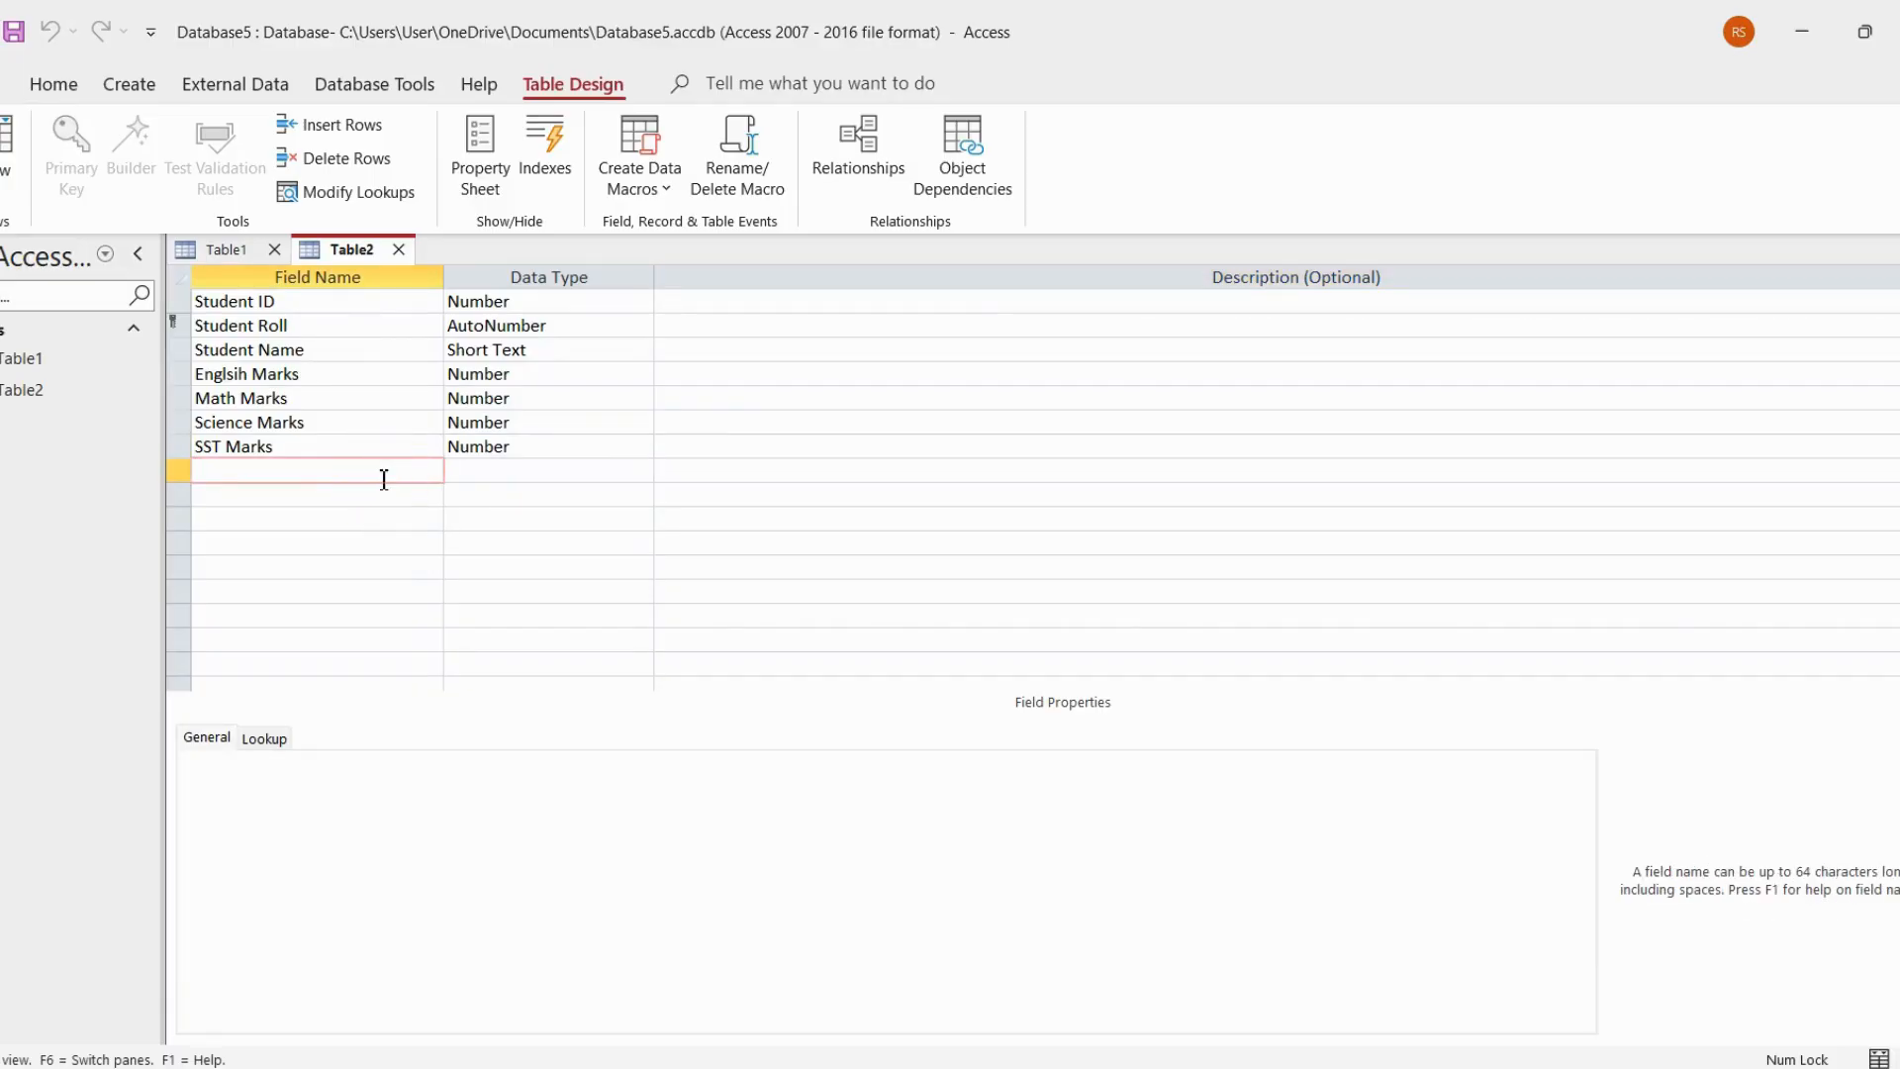
{"action": "type", "text": "ZTotal Marks"}
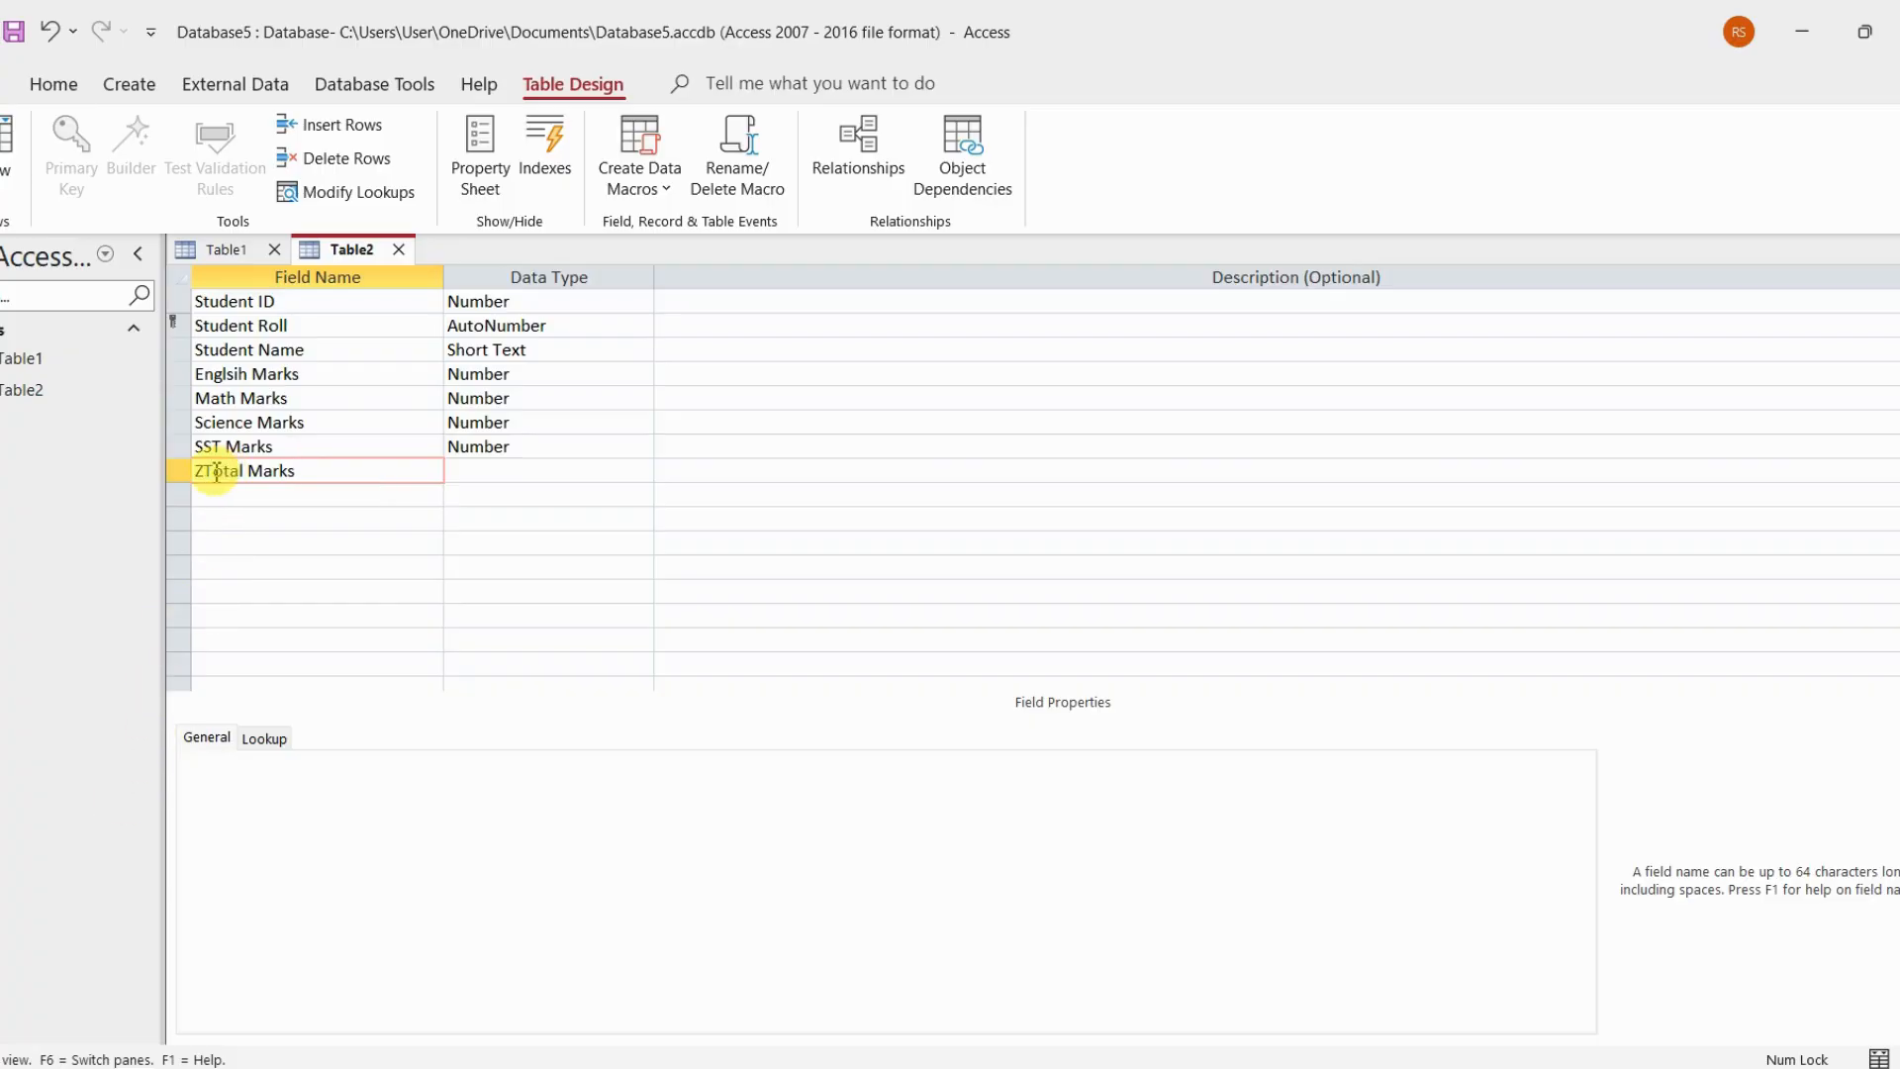
{"action": "key", "text": "BackSpace"}
{"action": "left_click", "coordinate": [464, 473]}
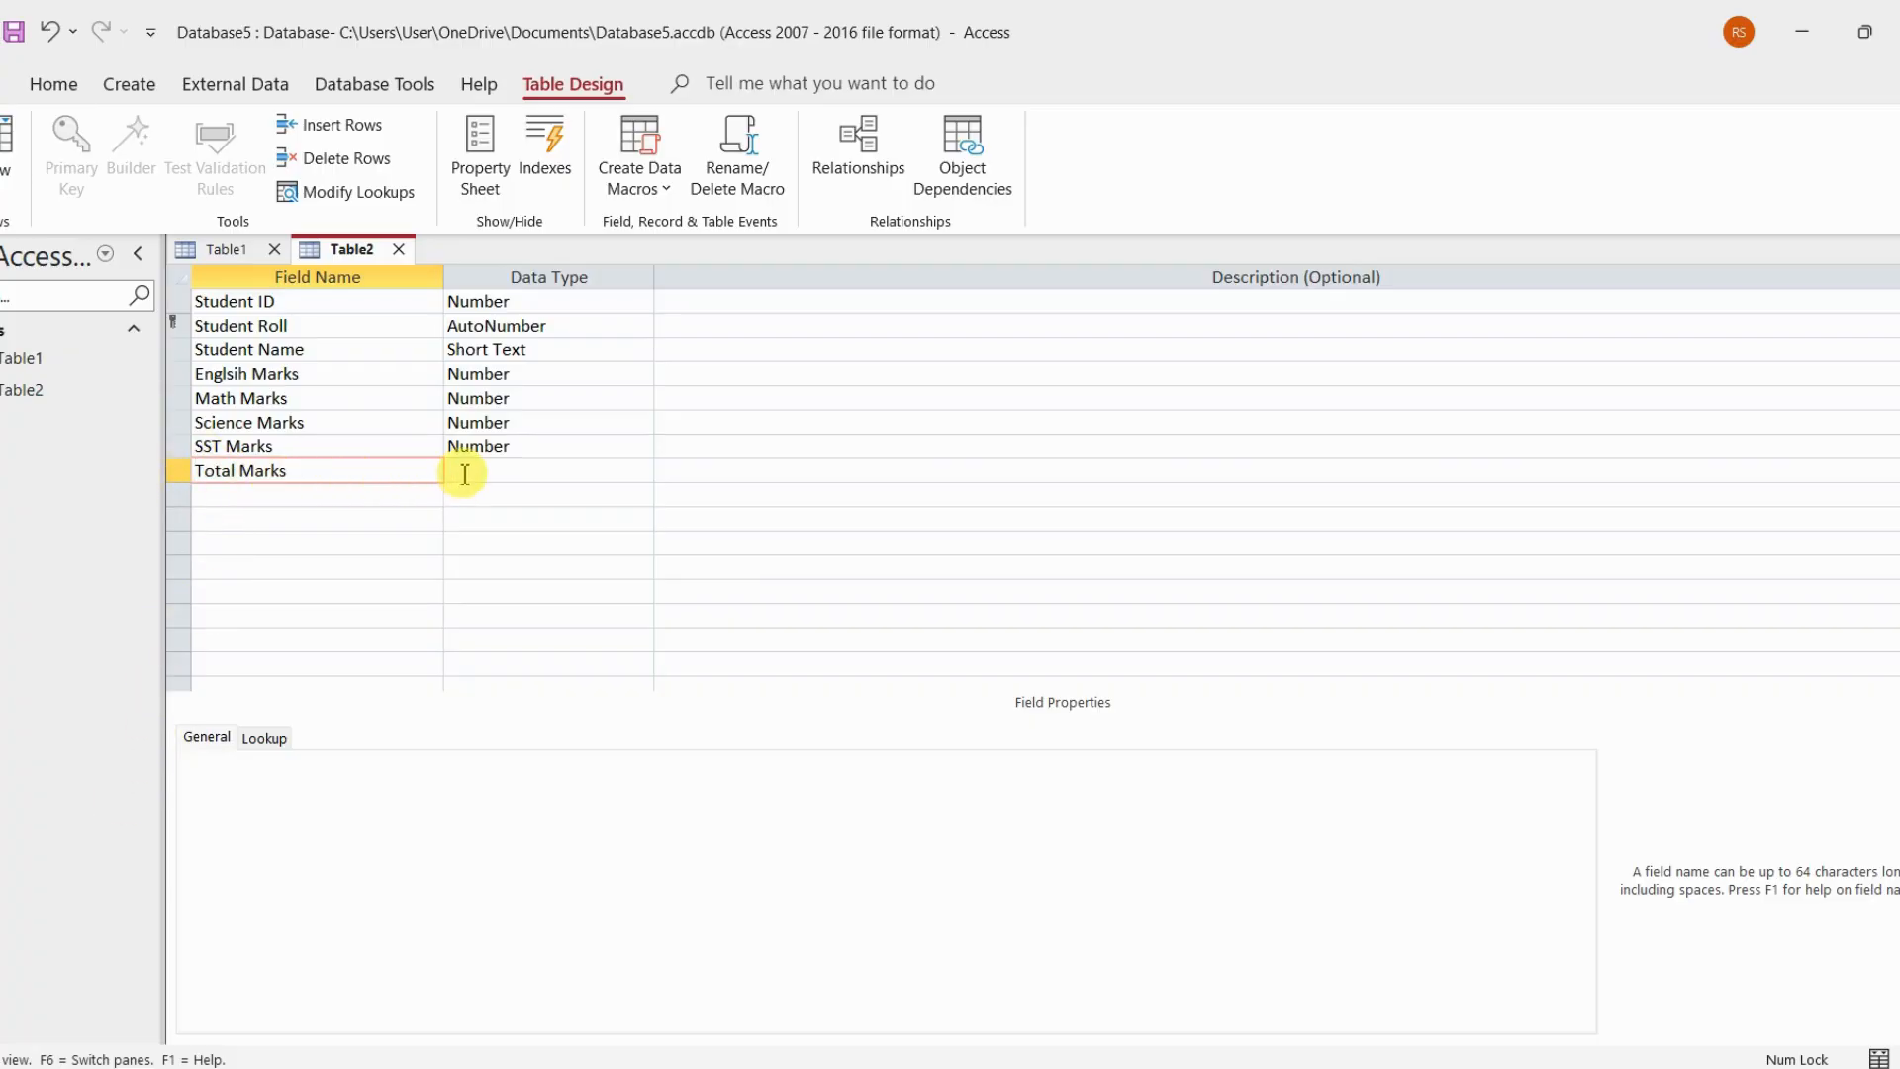
{"action": "left_click", "coordinate": [642, 472]}
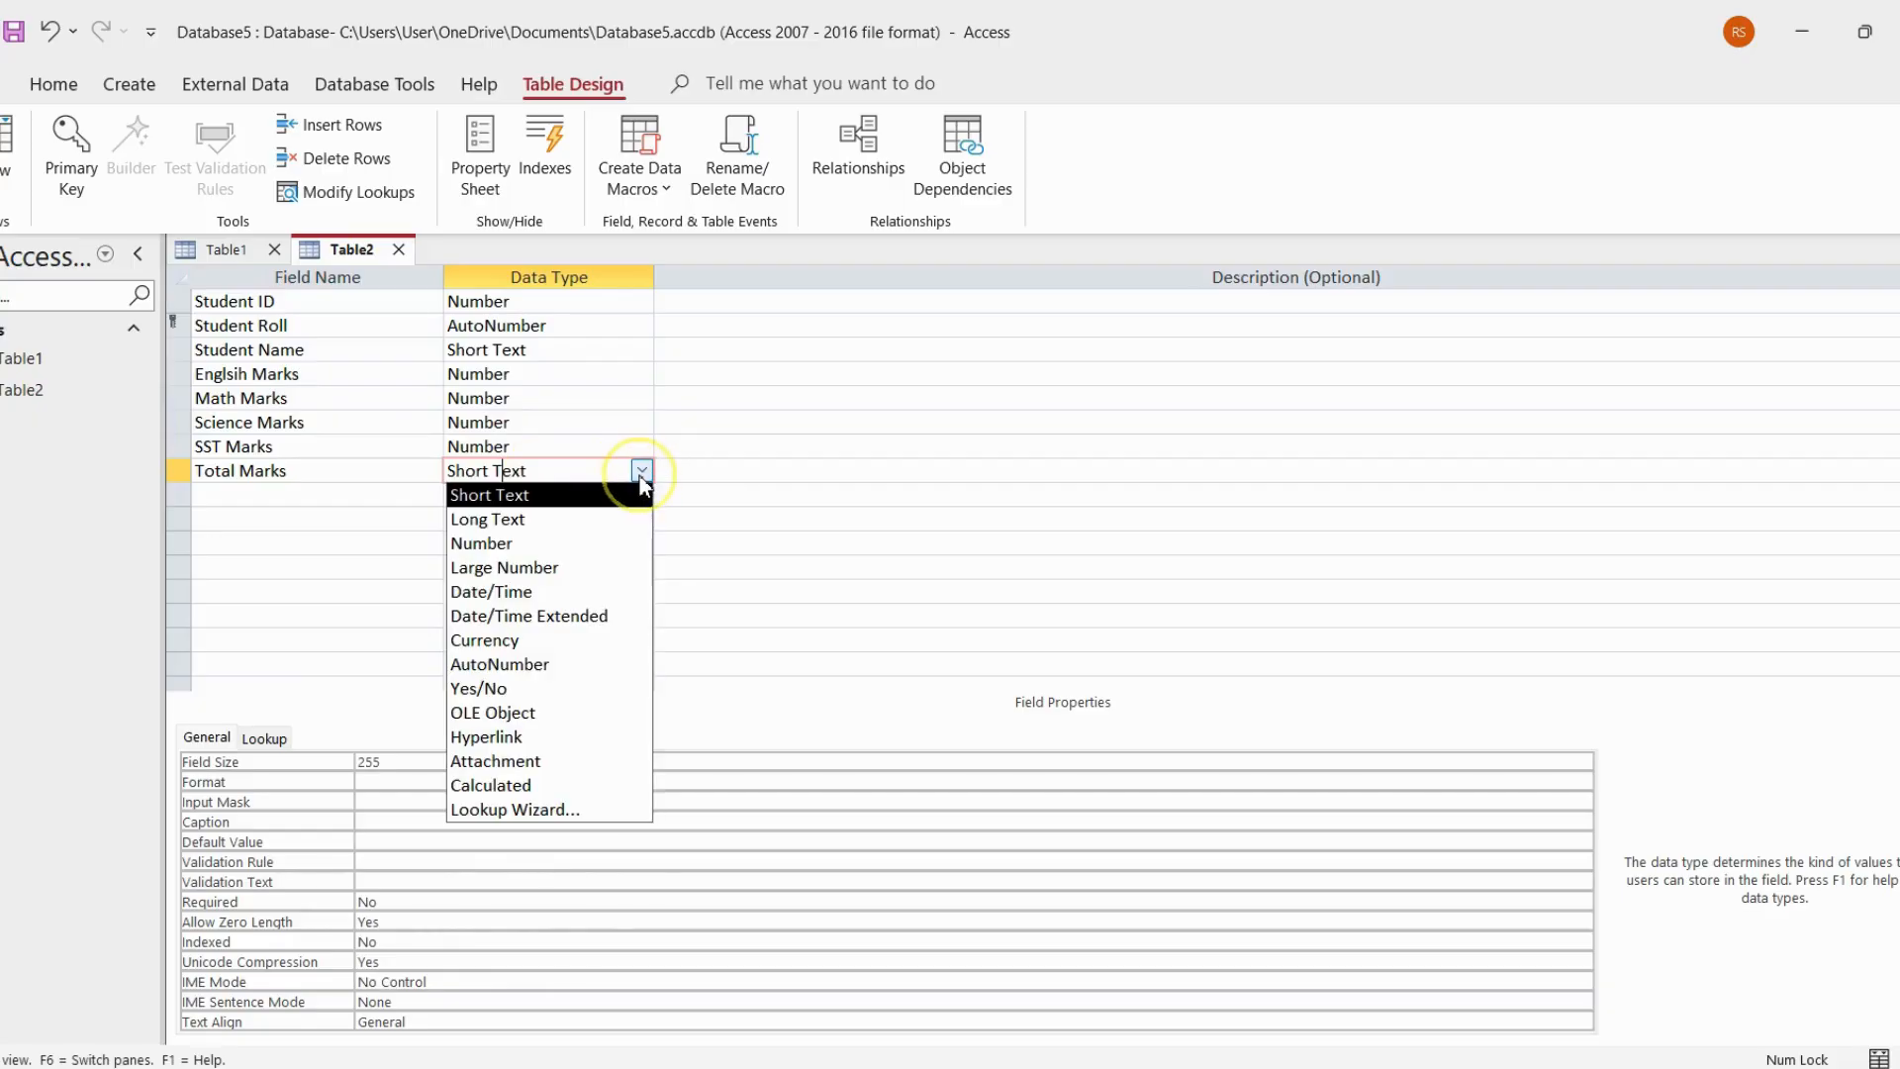
{"action": "left_click", "coordinate": [495, 786]}
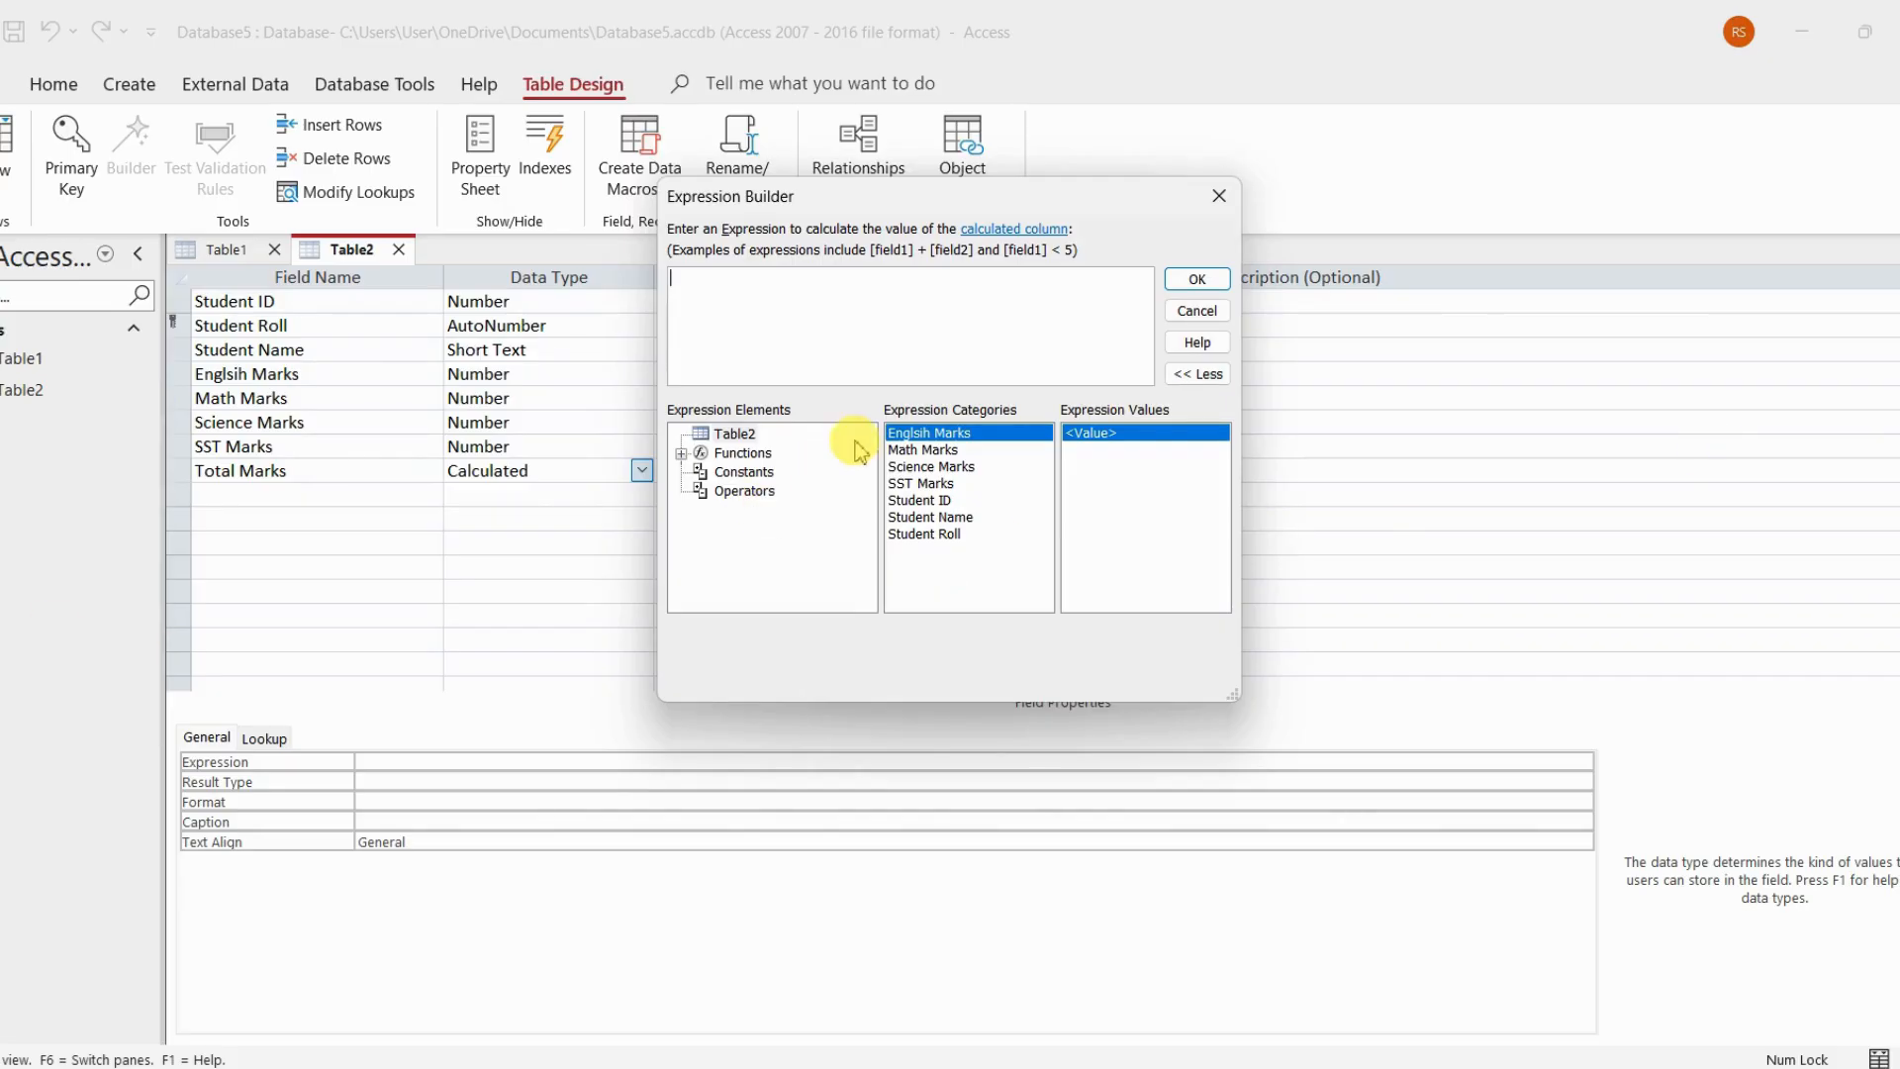
Build the Total Marks expression as [Englsih Marks] + [Math Marks] + [Science Marks] + [SST Marks] and confirm it
{"action": "double_click", "coordinate": [938, 441]}
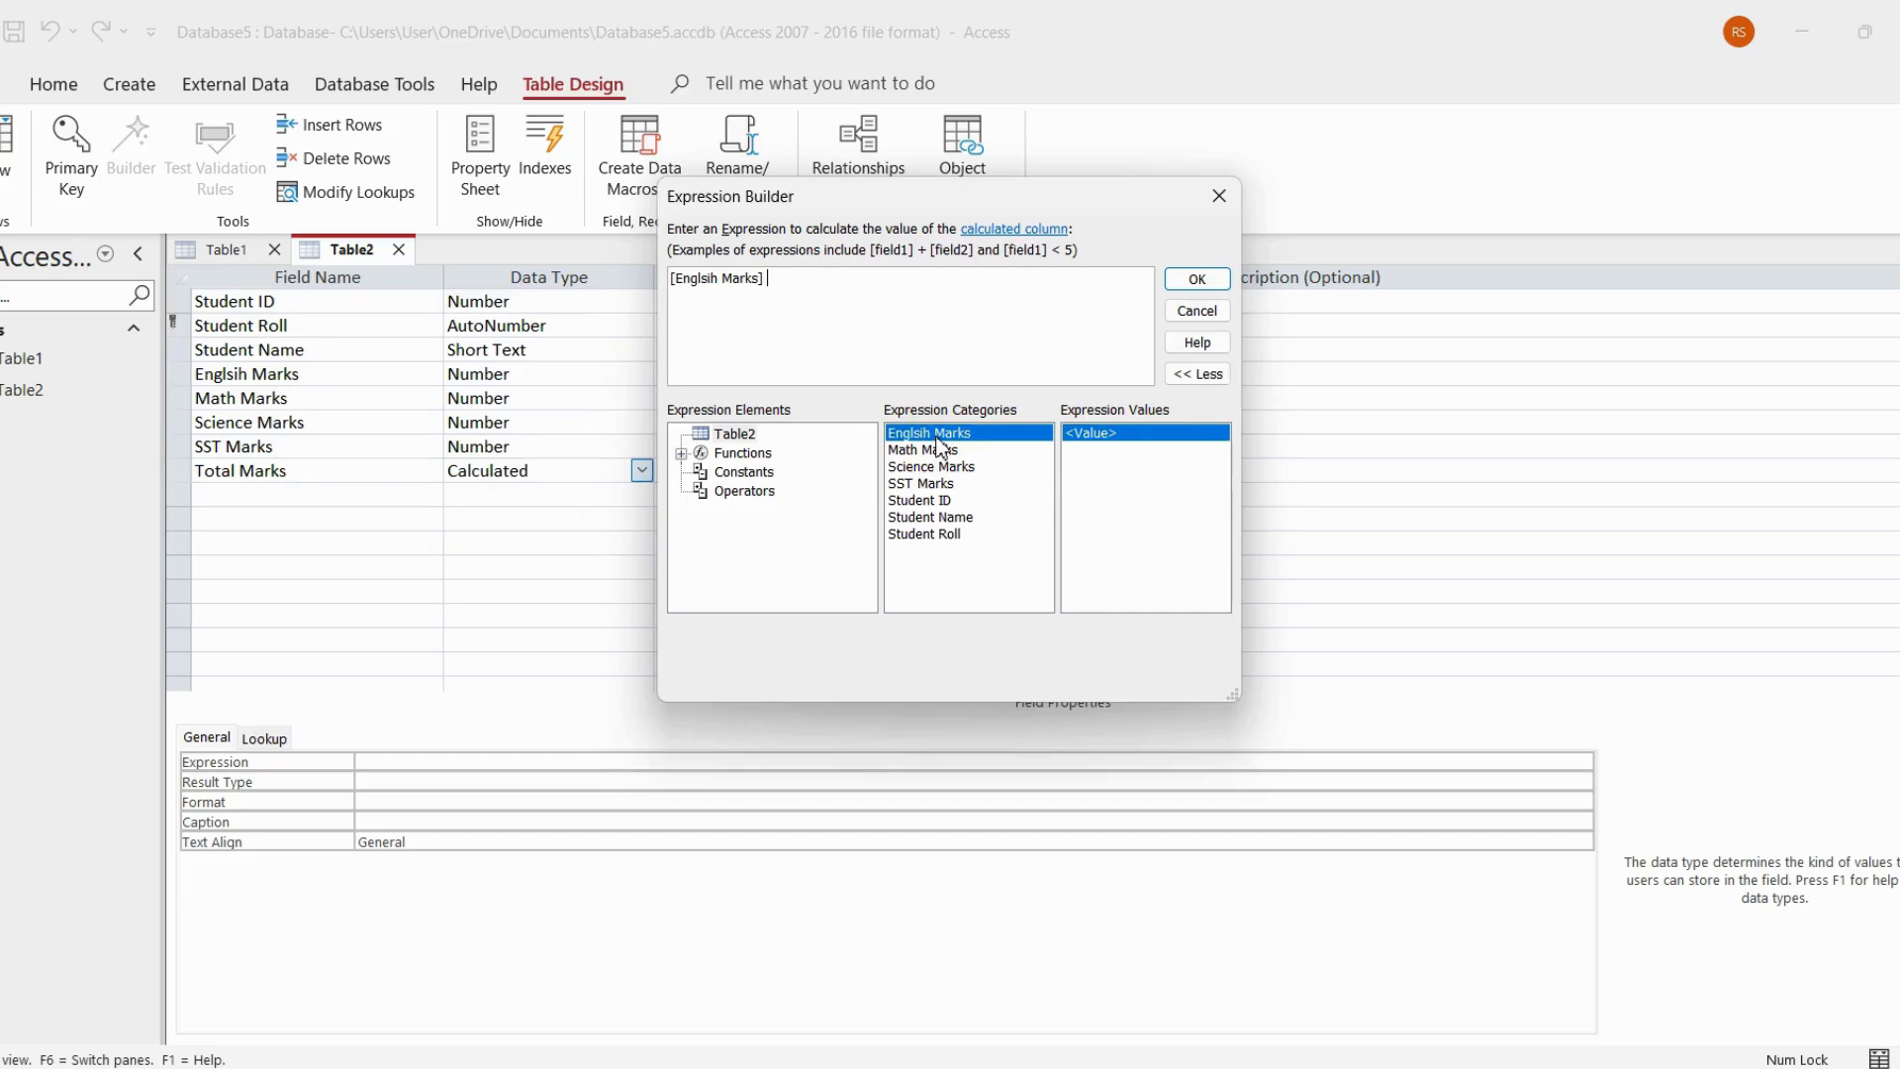
{"action": "type", "text": "+"}
{"action": "left_click", "coordinate": [745, 492]}
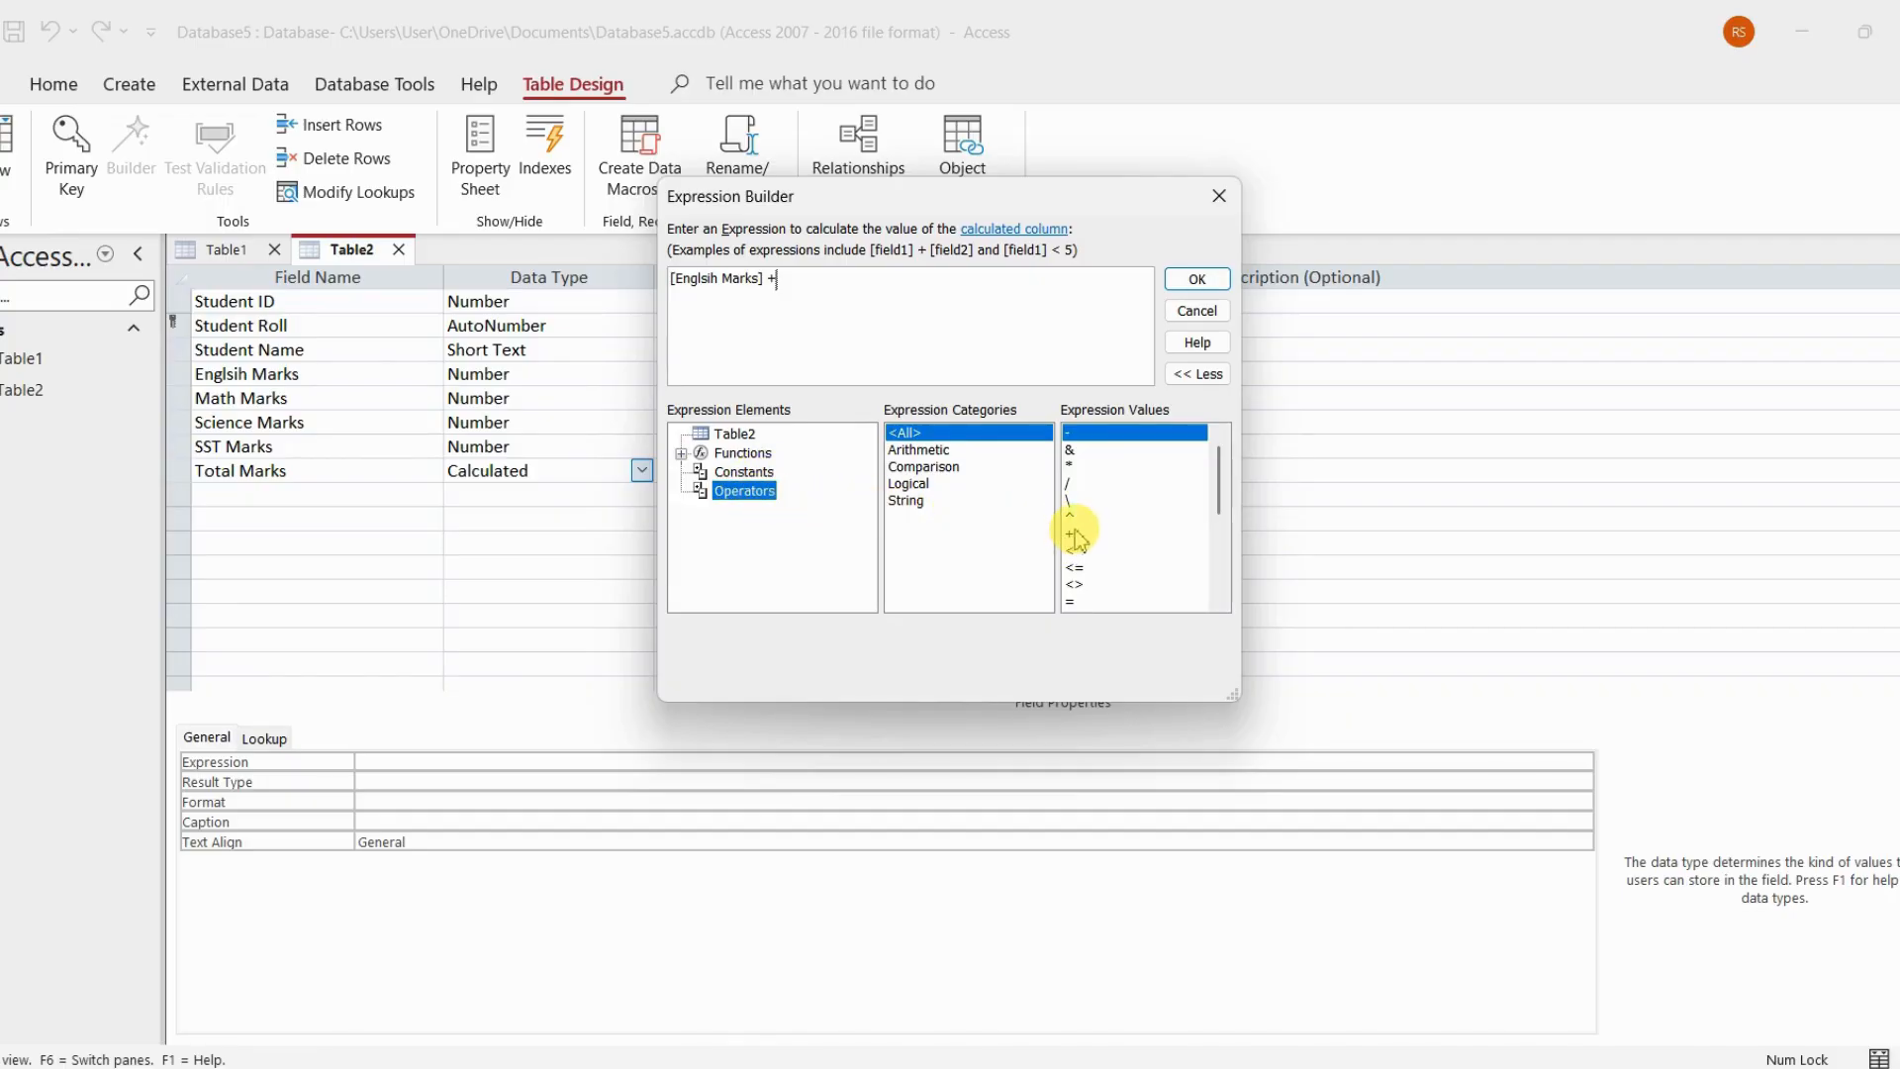
{"action": "left_click", "coordinate": [747, 435]}
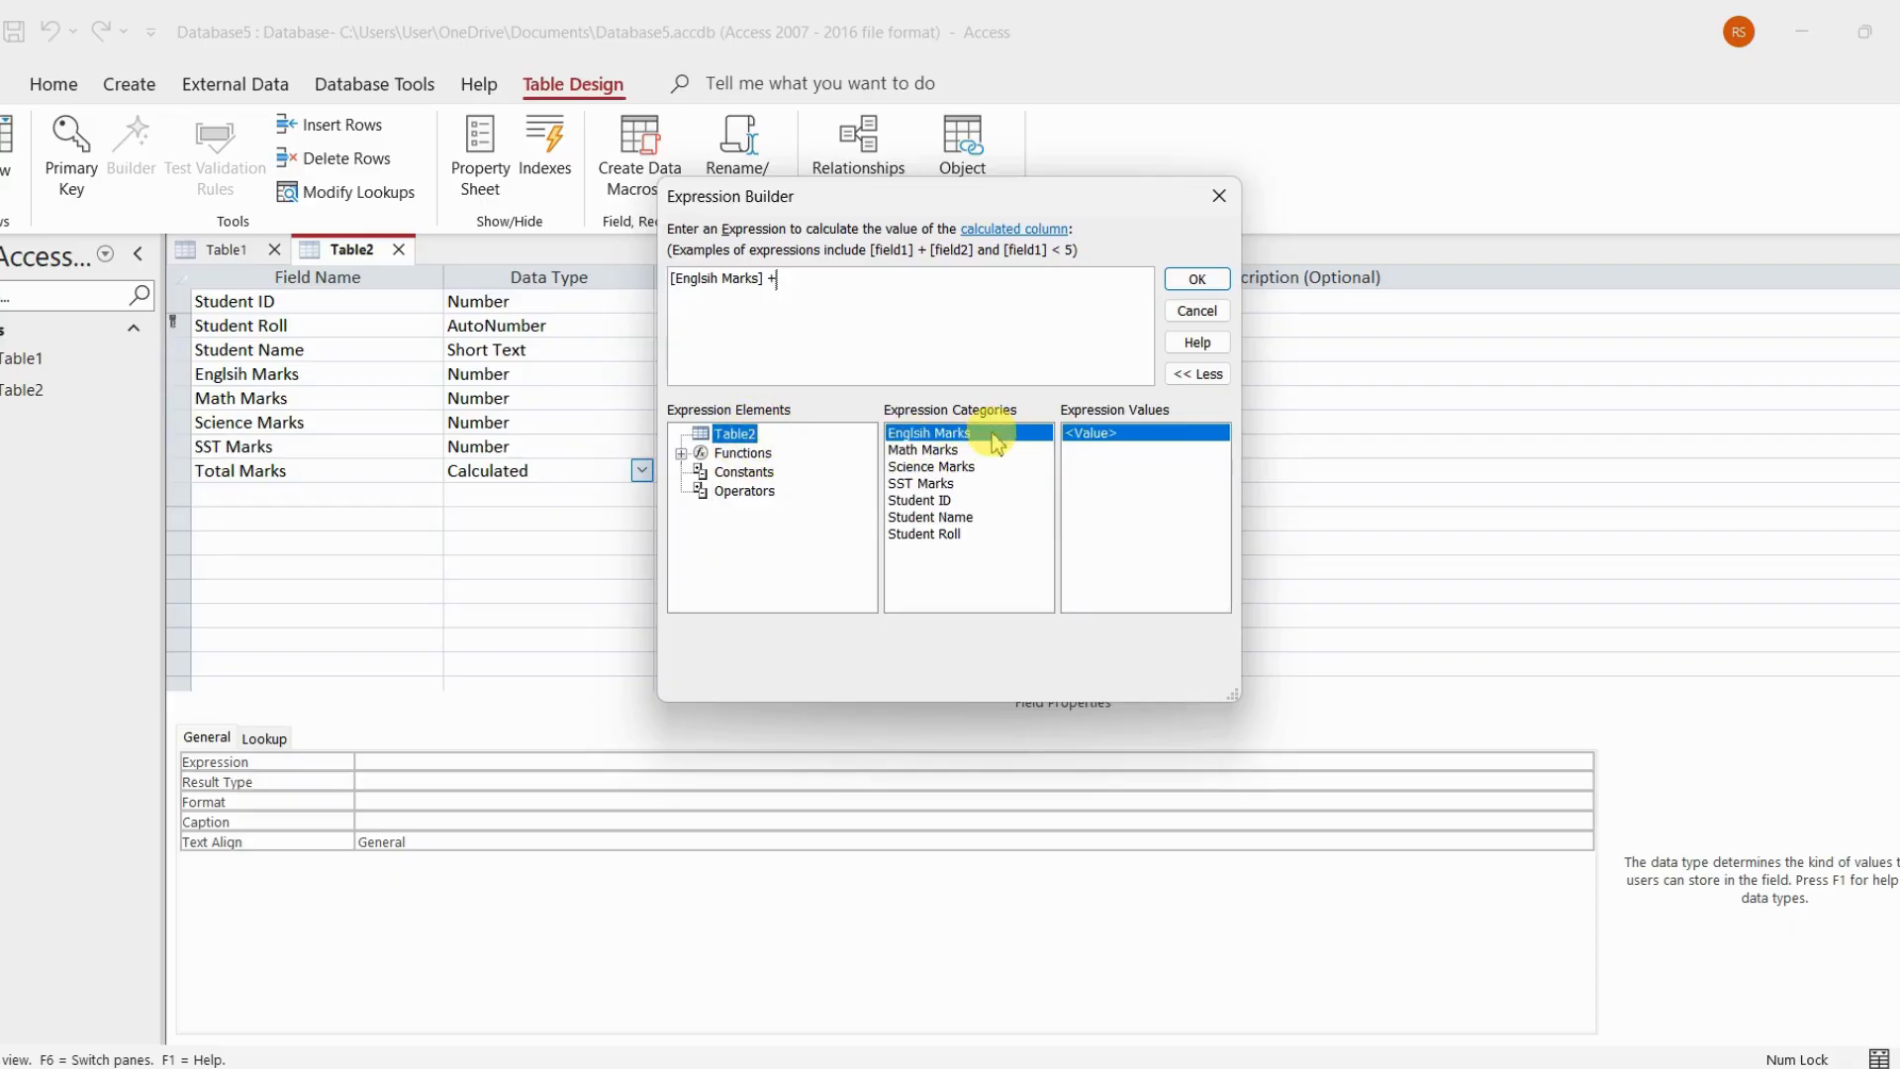
{"action": "double_click", "coordinate": [930, 451]}
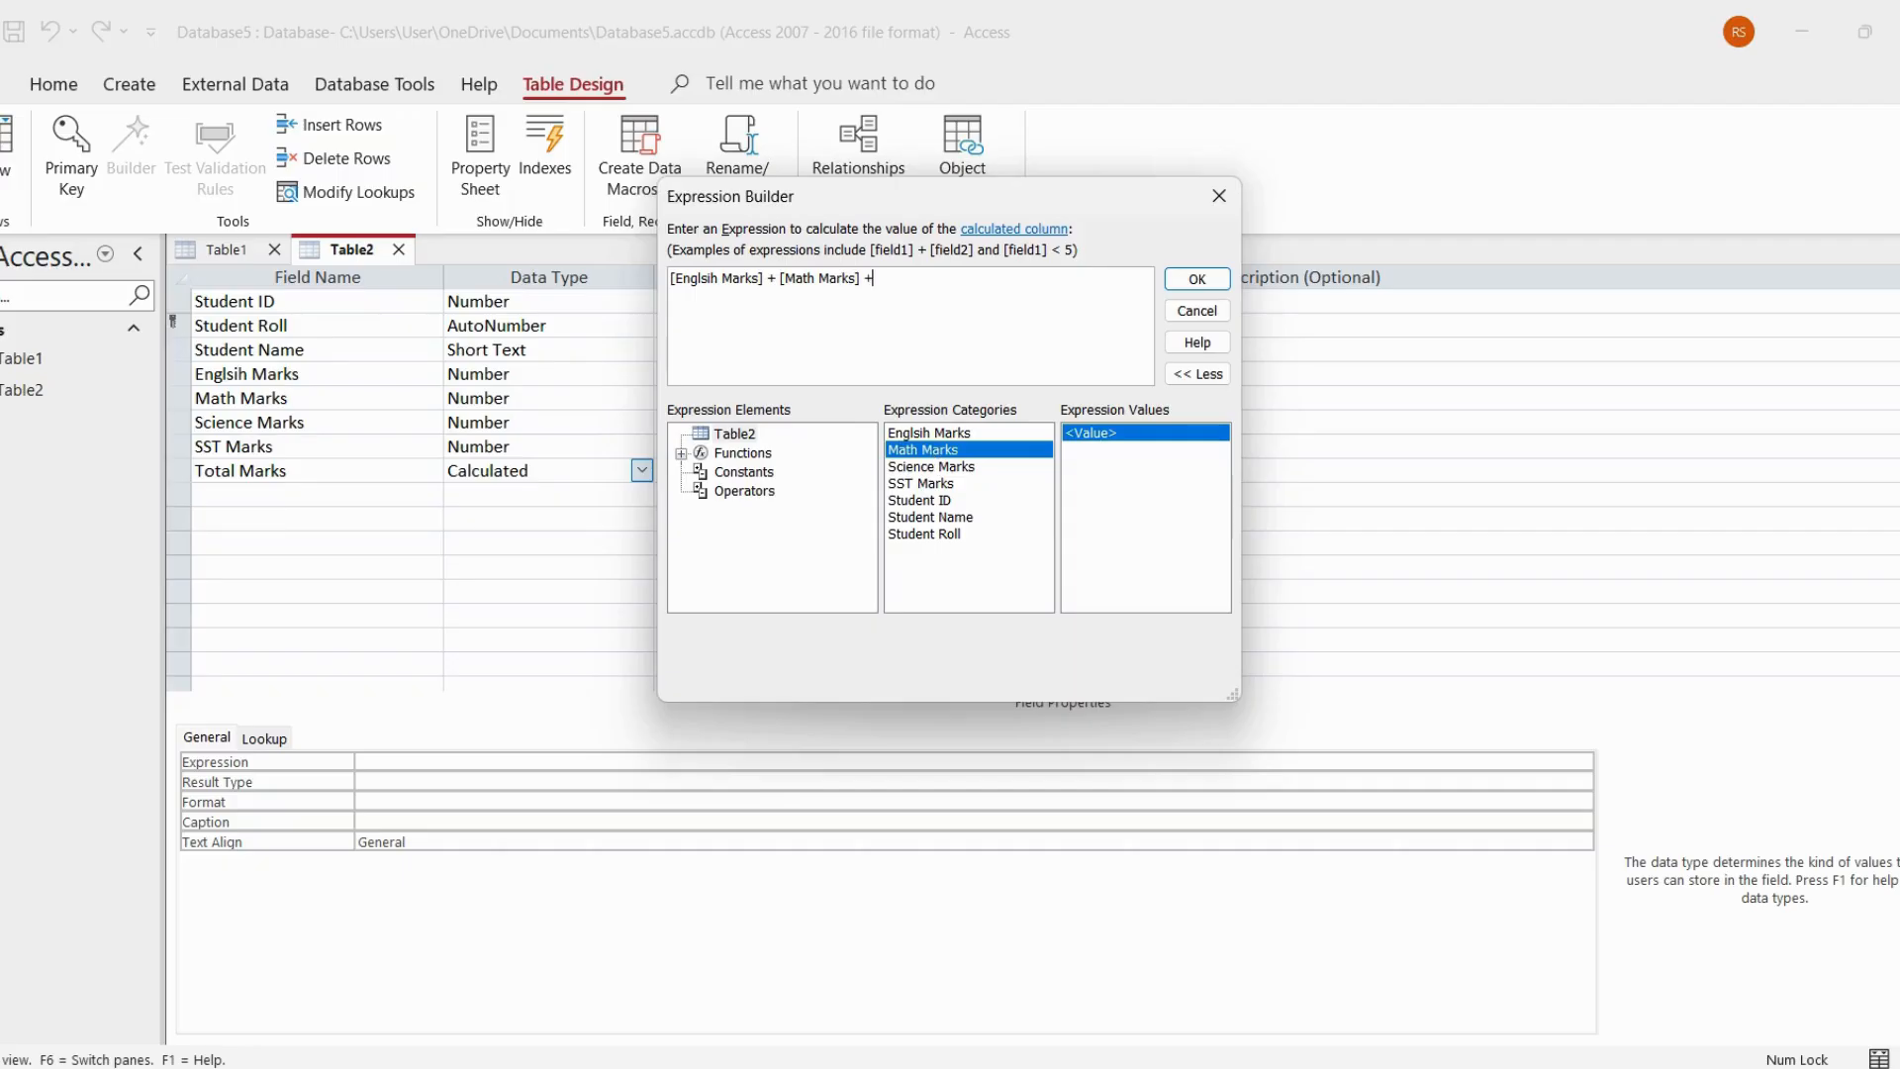
{"action": "double_click", "coordinate": [933, 465]}
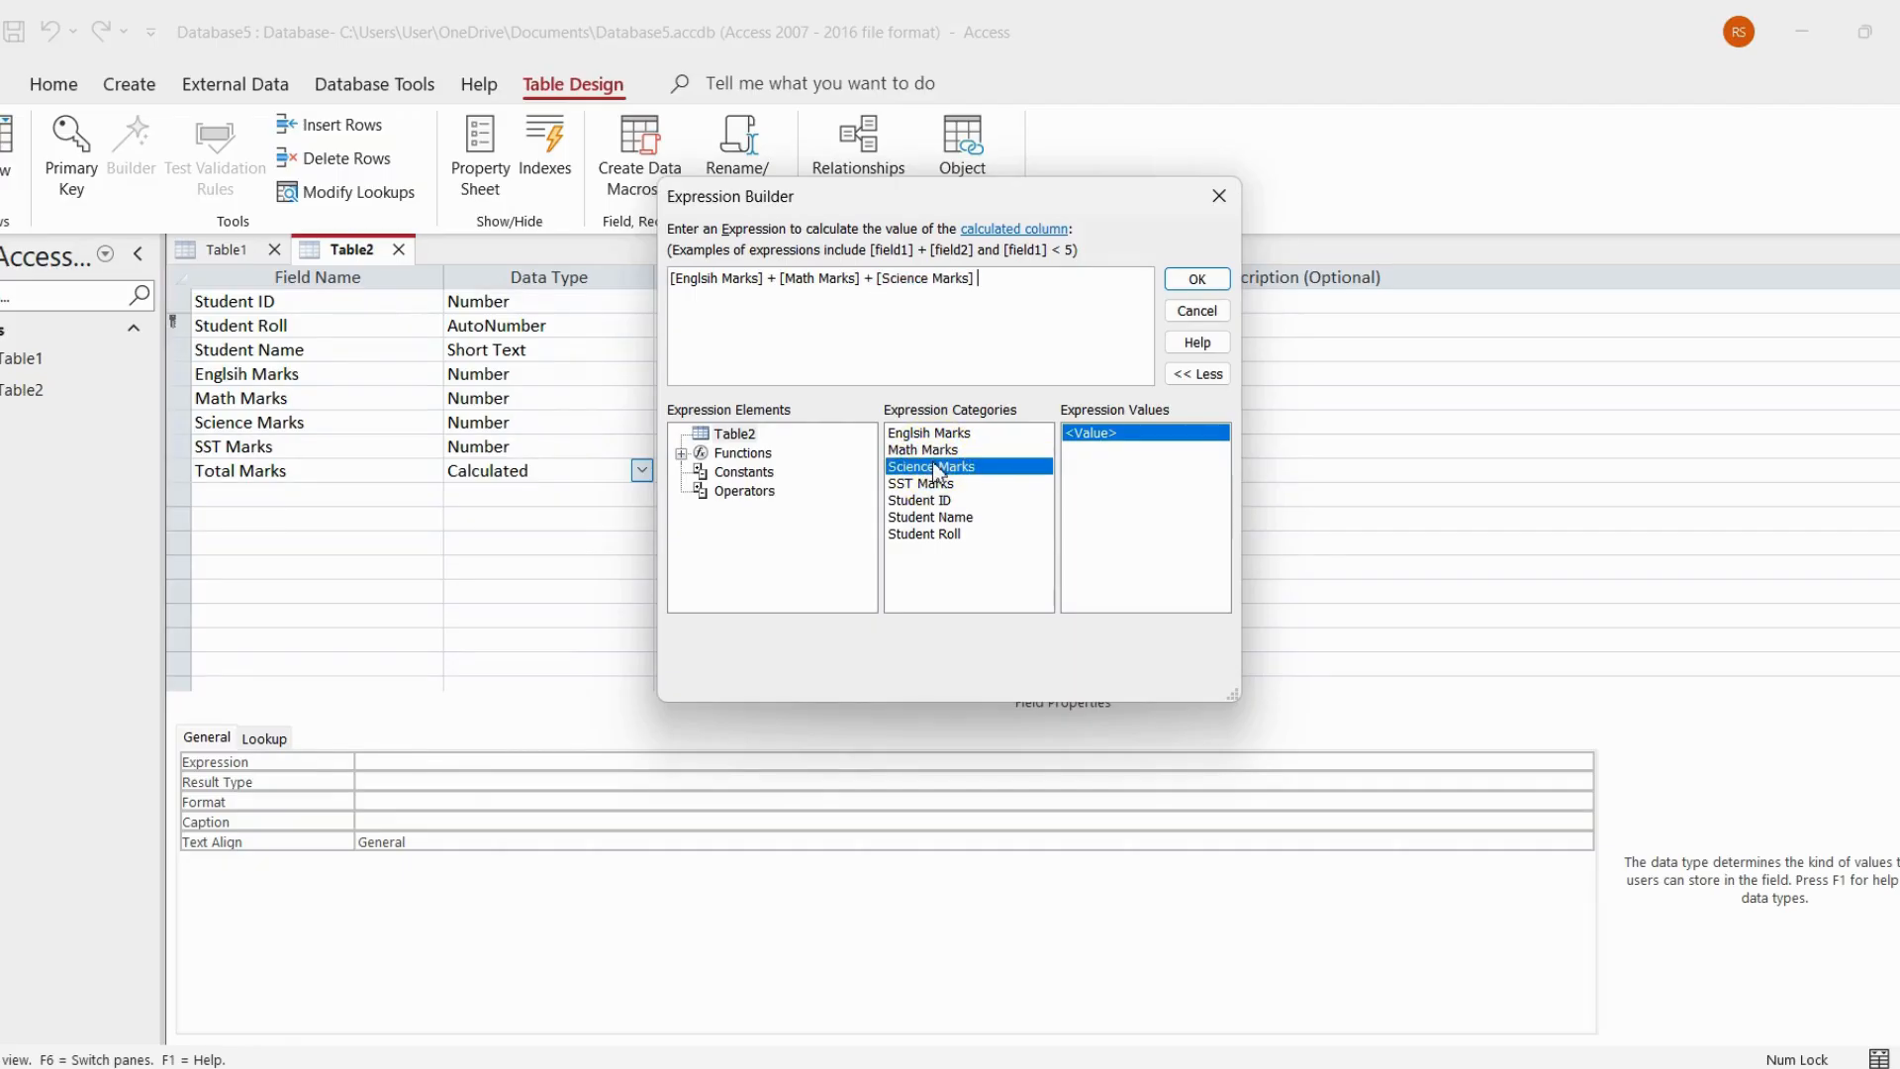
{"action": "type", "text": "+"}
{"action": "double_click", "coordinate": [937, 484]}
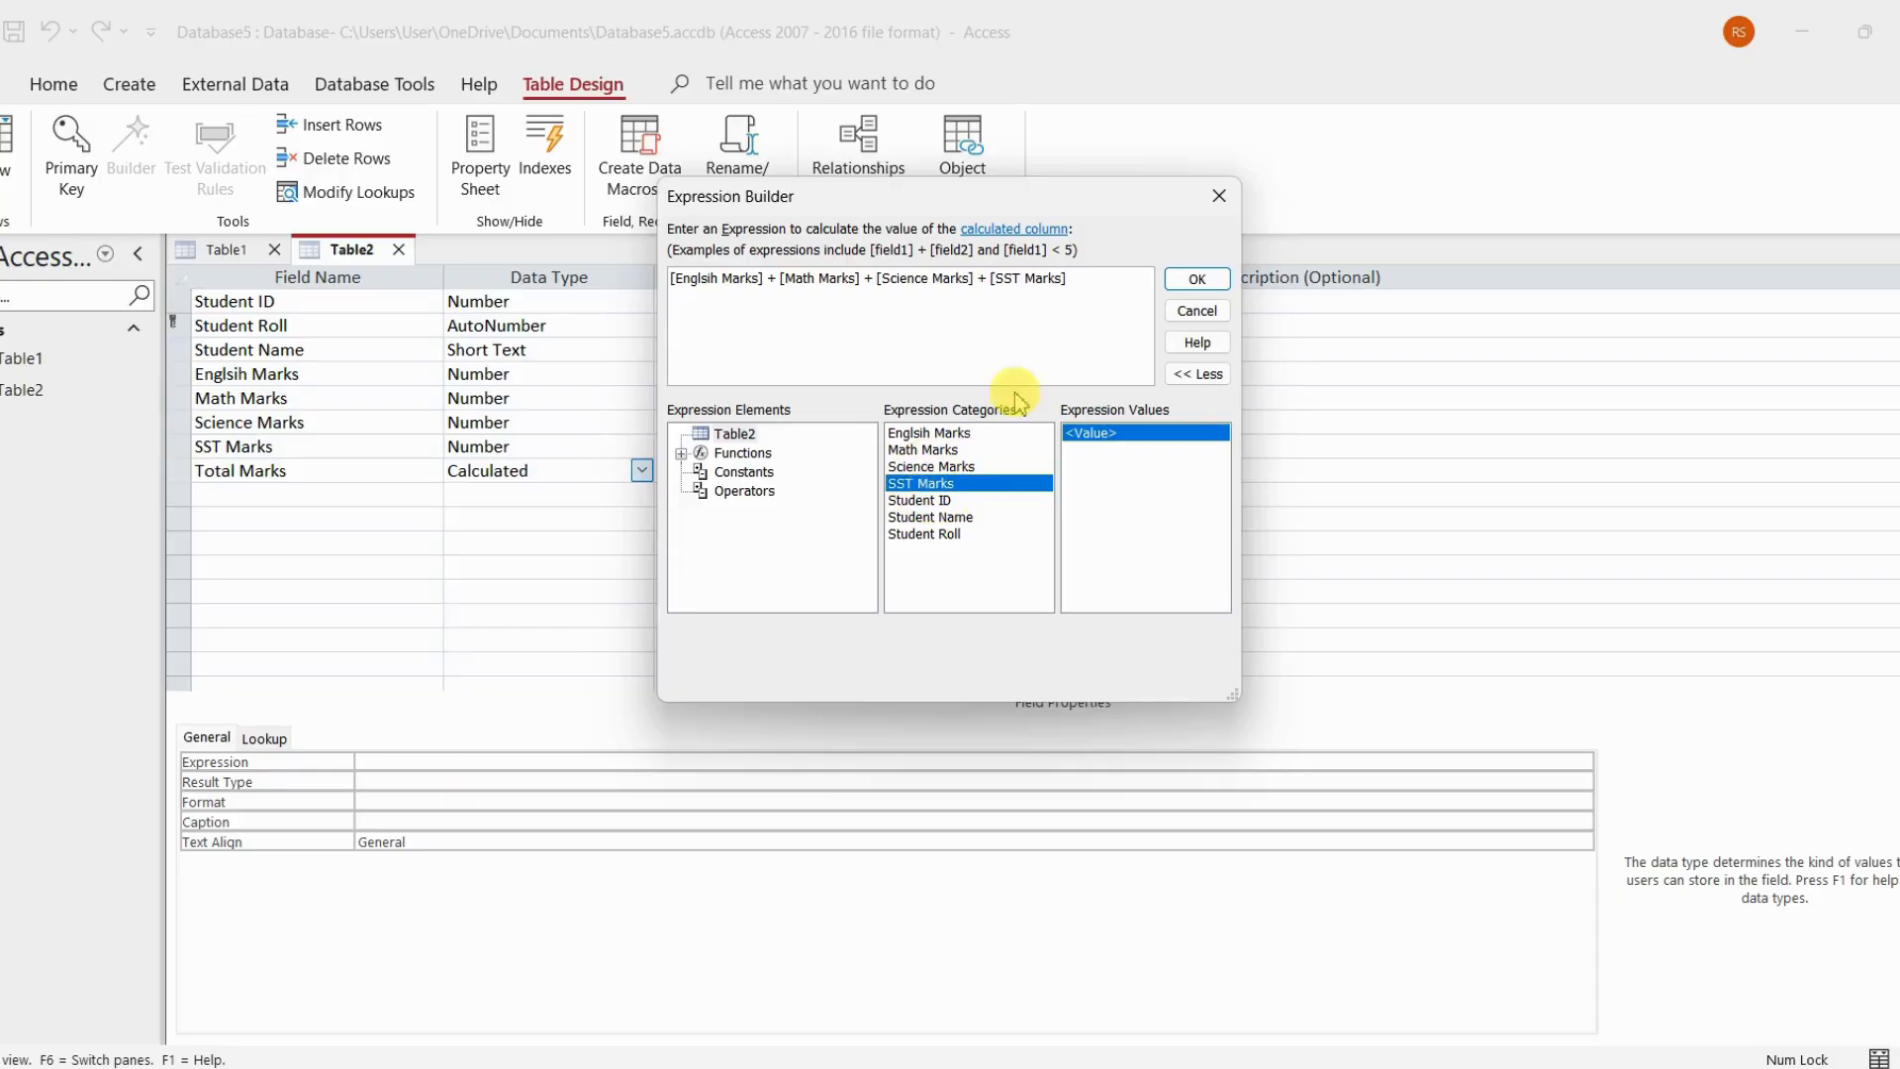
{"action": "left_click", "coordinate": [1201, 281]}
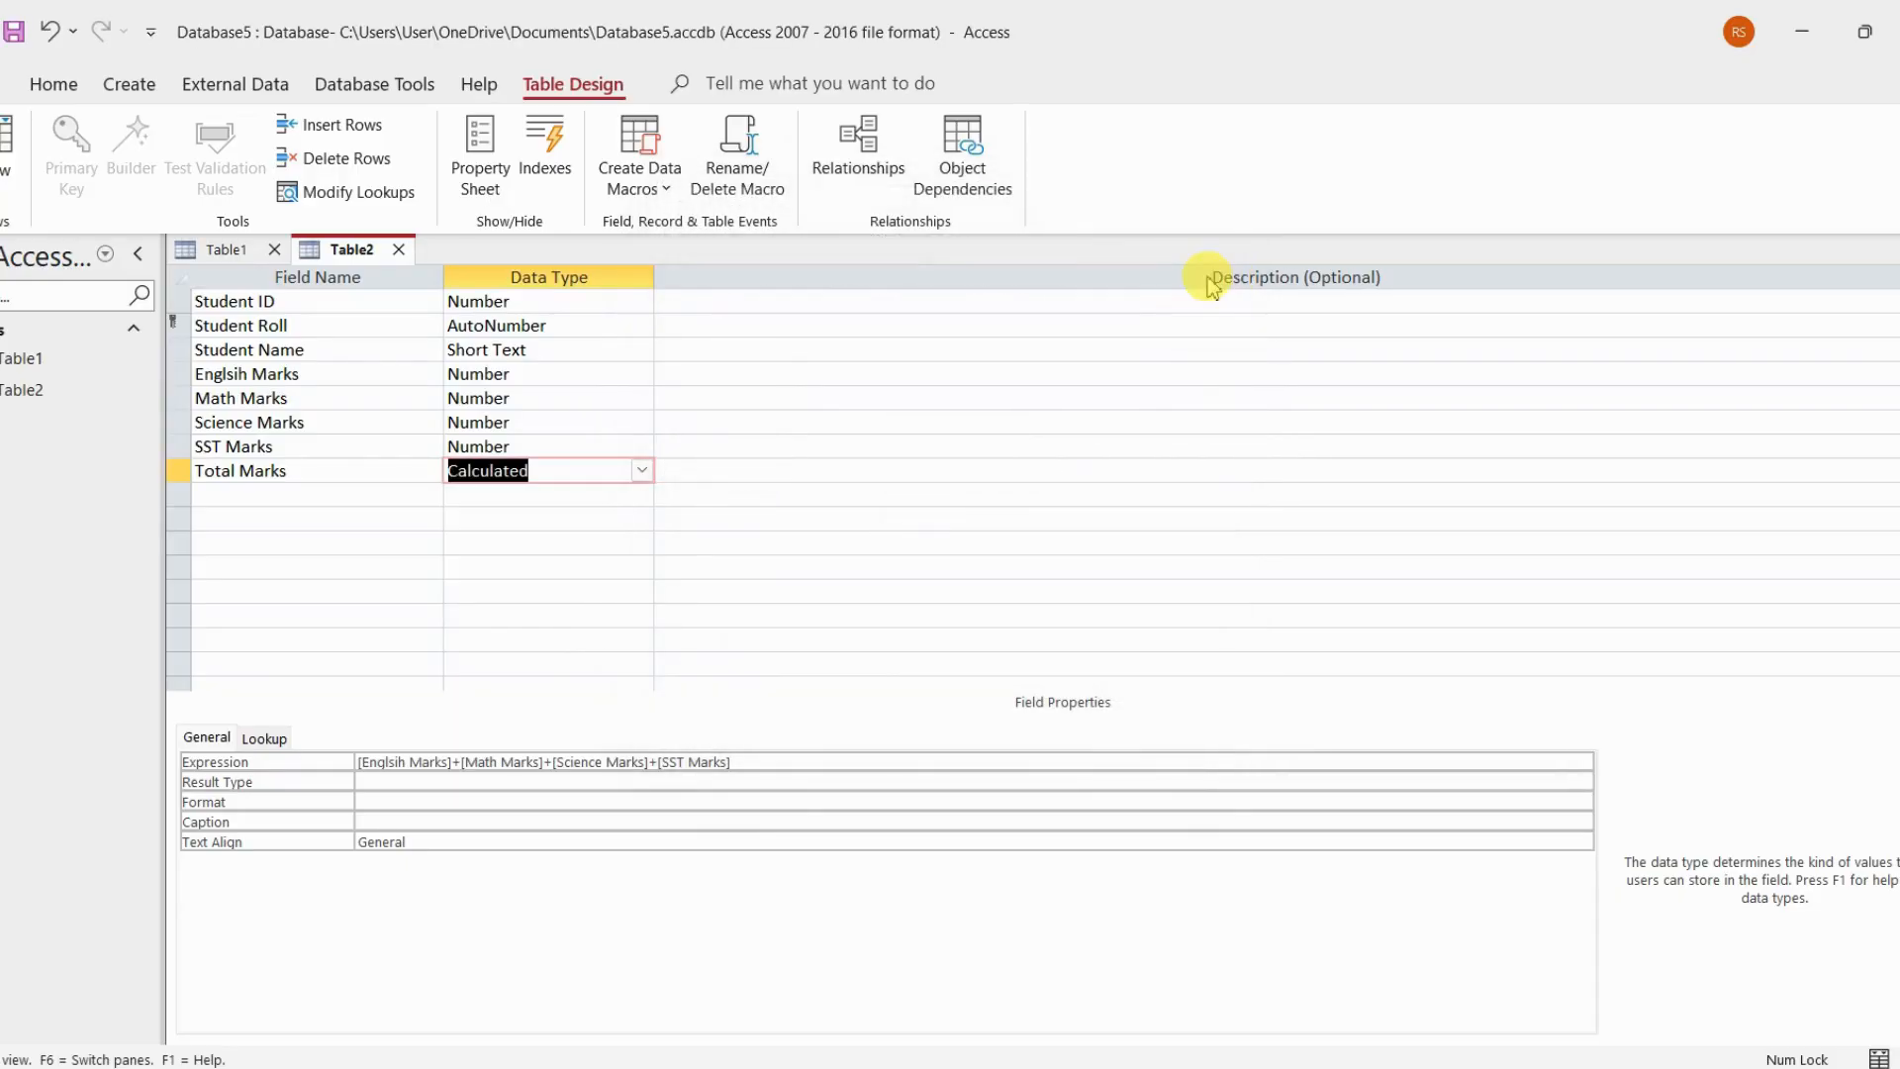
Switch Table2 to Datasheet View, saving the table design
{"action": "left_click", "coordinate": [604, 494]}
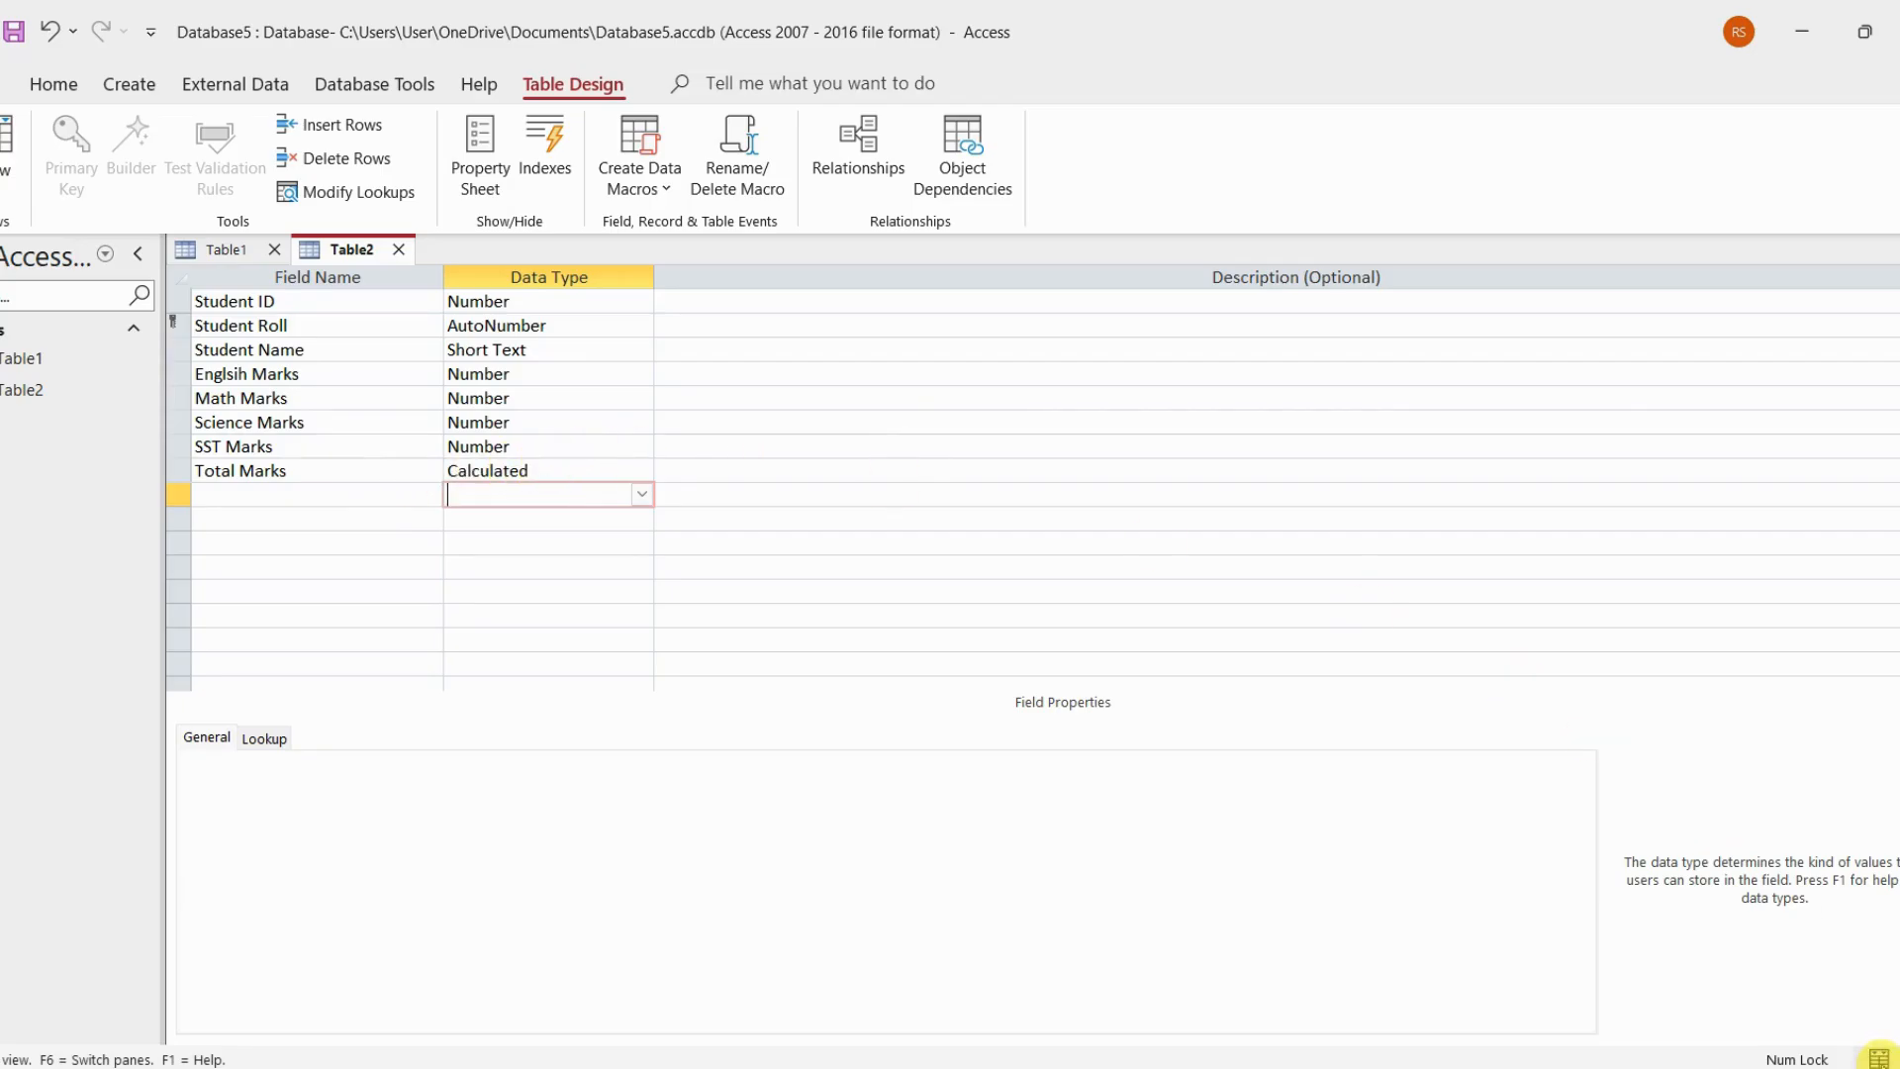
{"action": "left_click", "coordinate": [1878, 1057]}
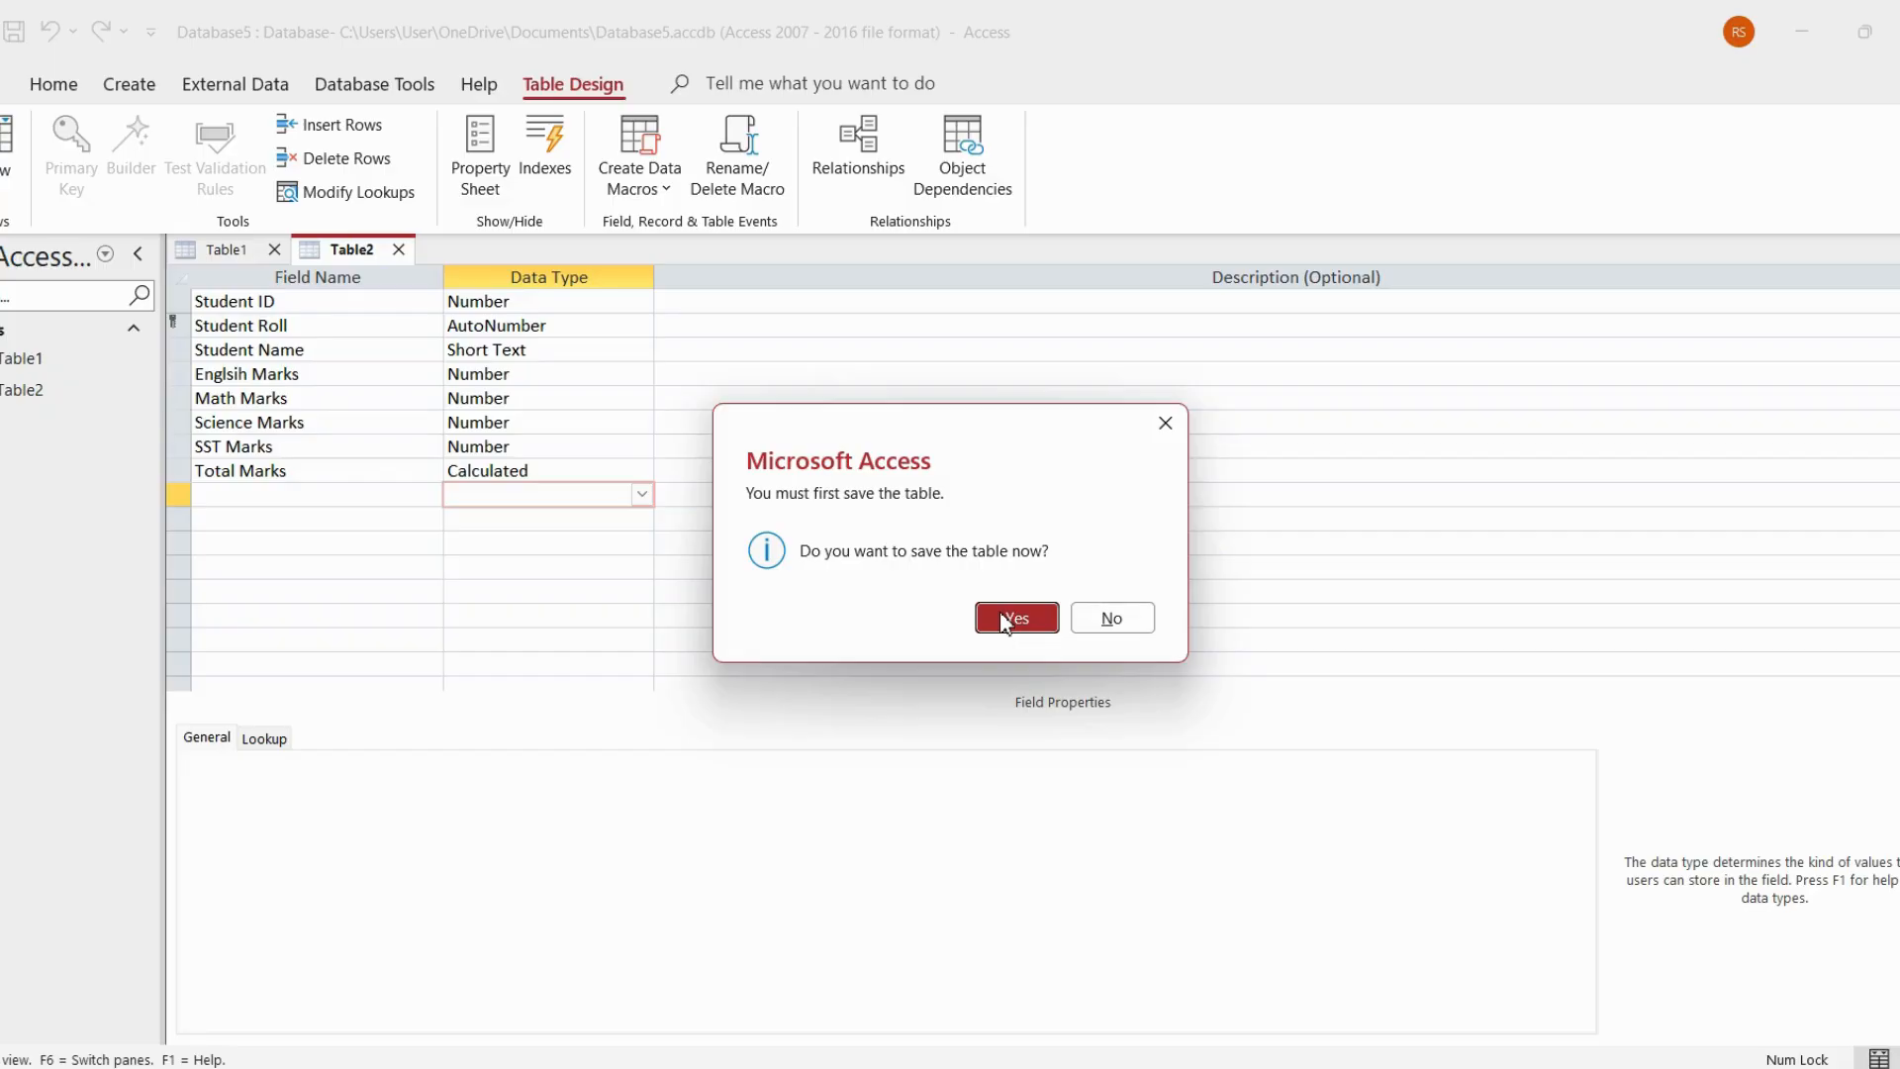
{"action": "left_click", "coordinate": [1009, 620]}
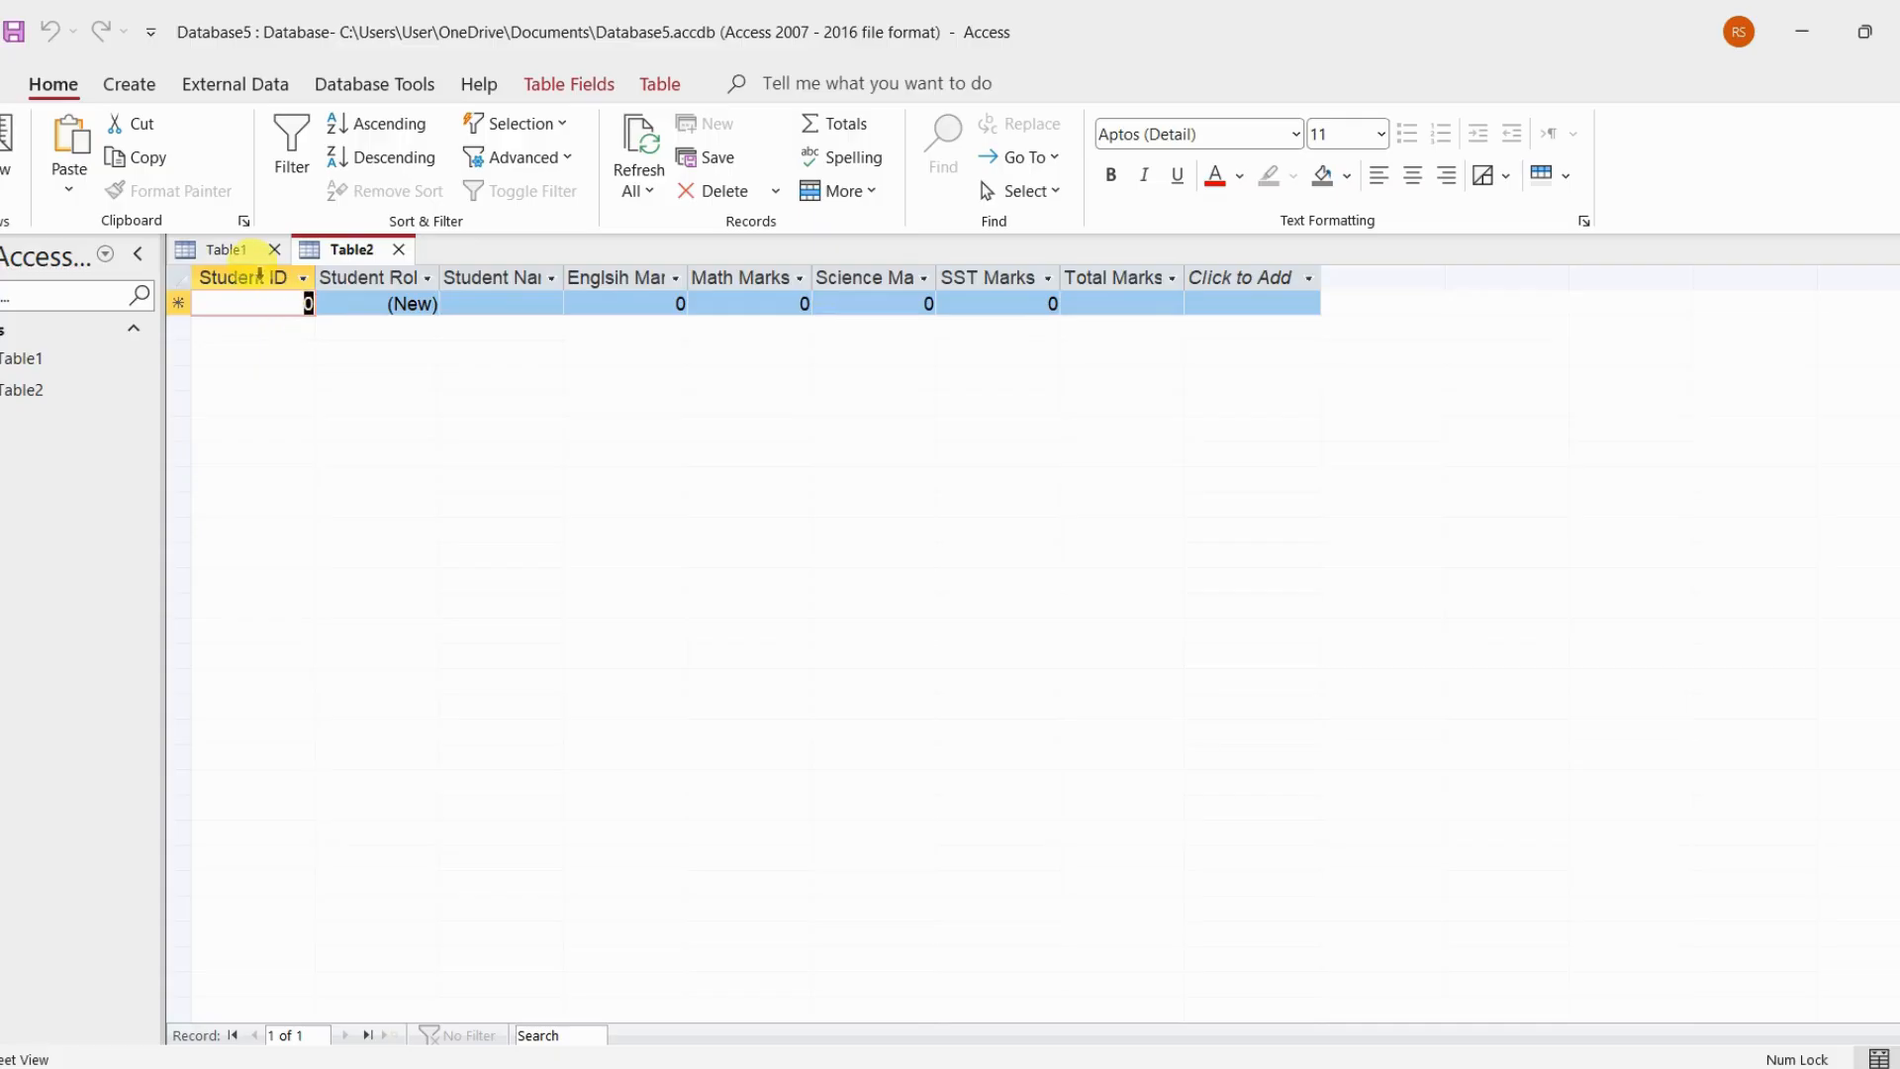
Check the first student's ID in Table1, and enter that student ID and the student's full name in Table2's first record
{"action": "left_click", "coordinate": [245, 259]}
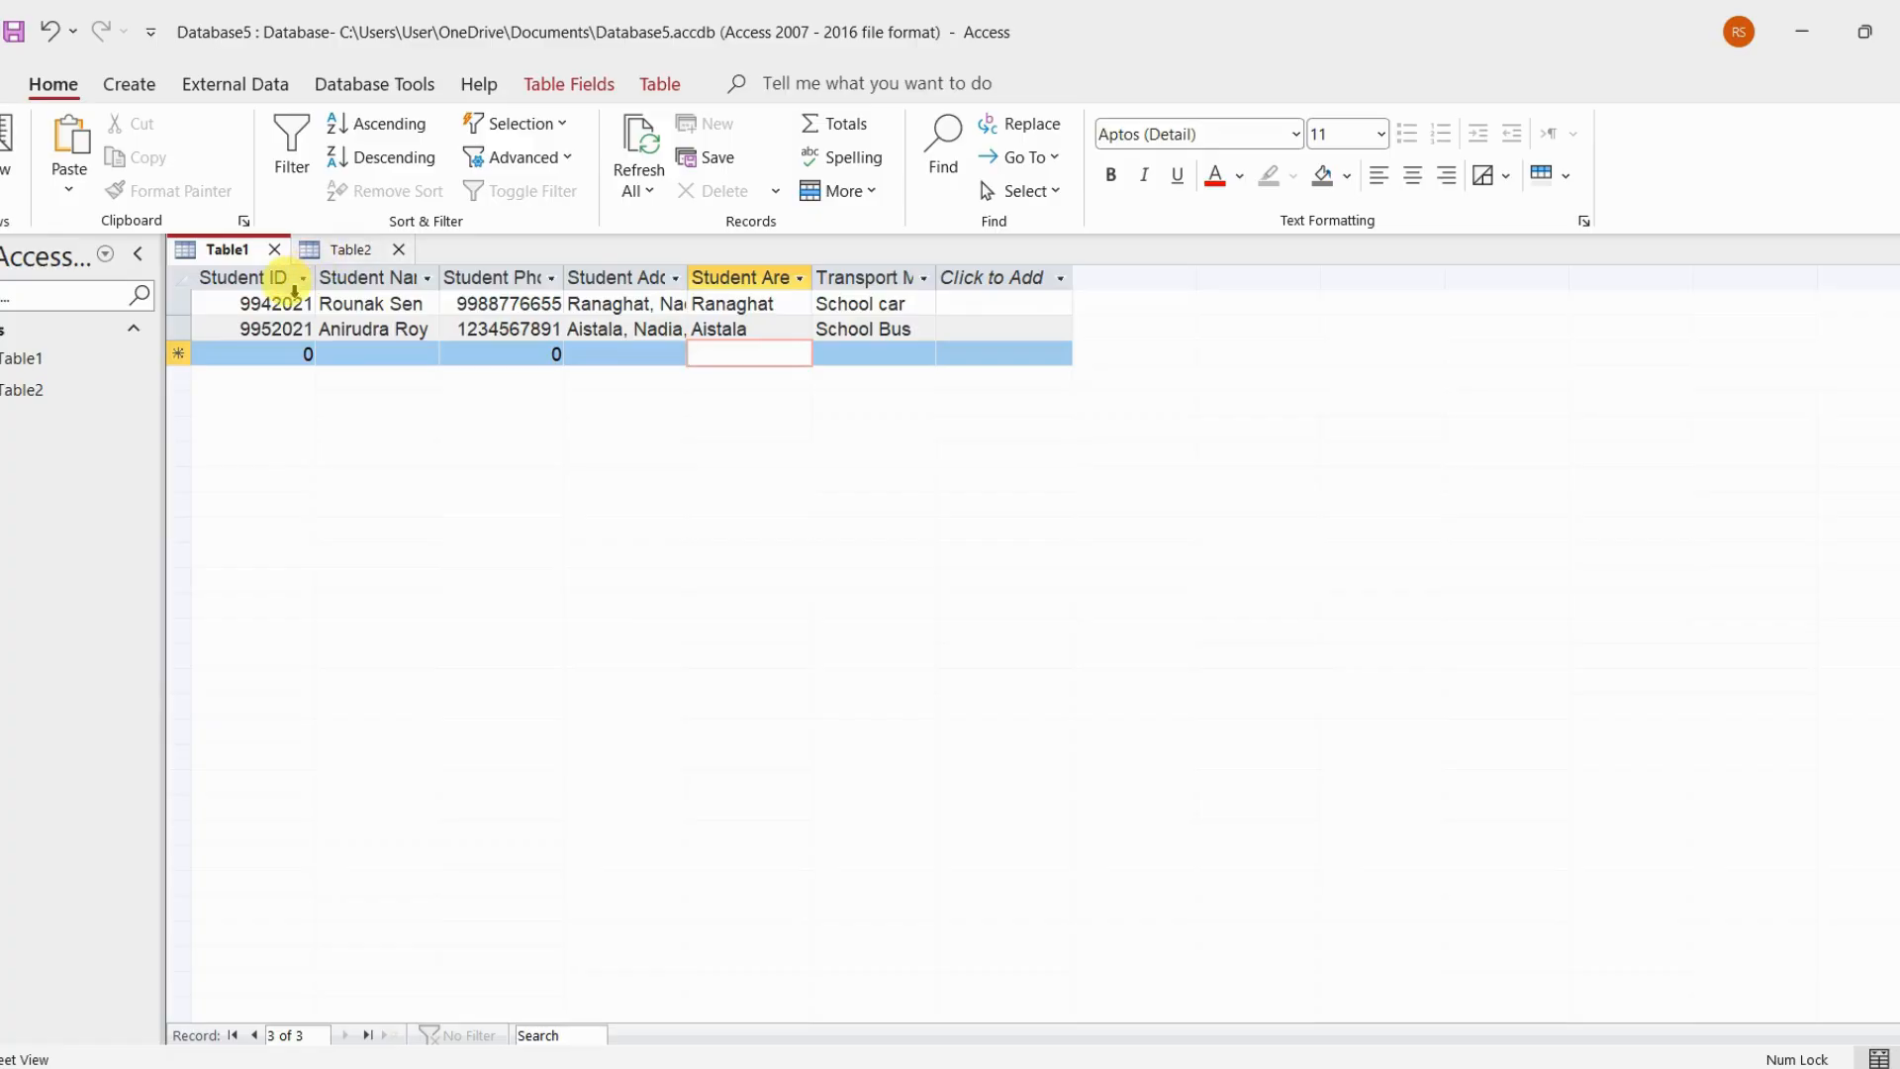
{"action": "left_click", "coordinate": [337, 249]}
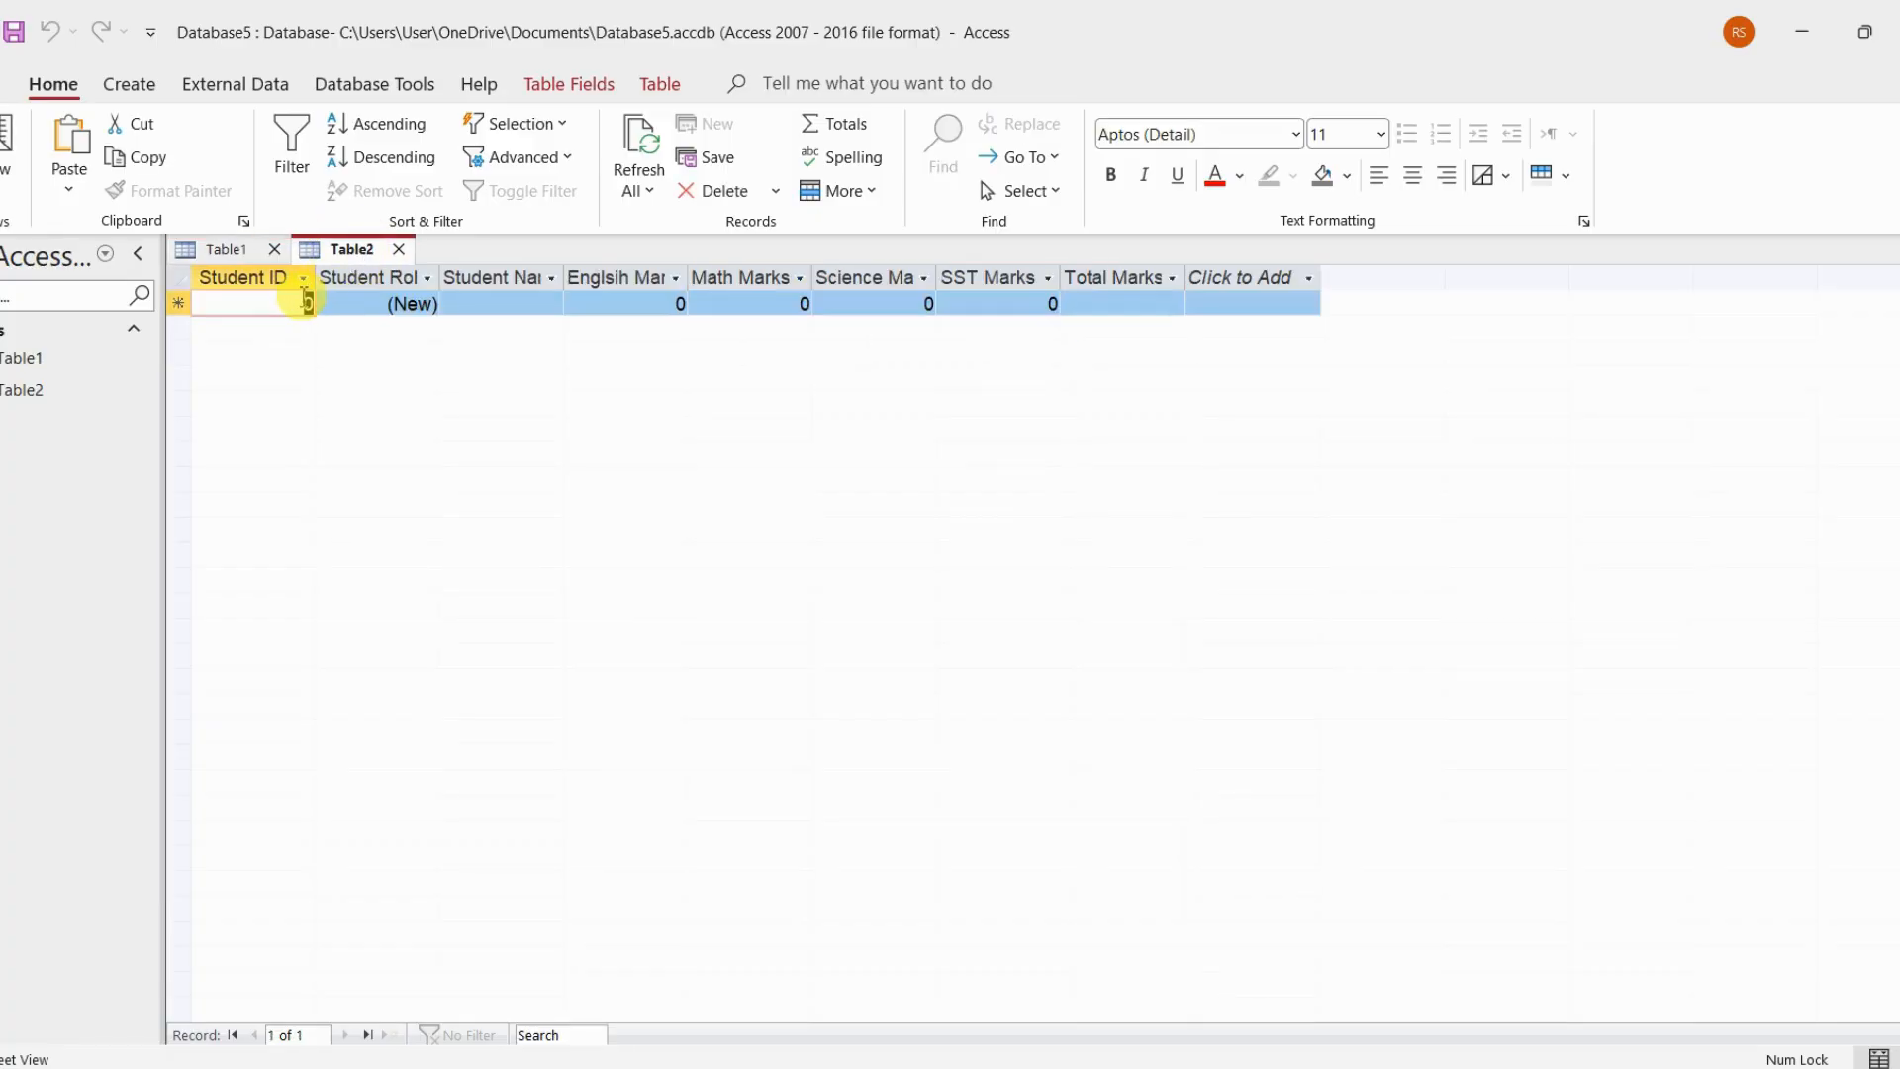
{"action": "type", "text": "9942021"}
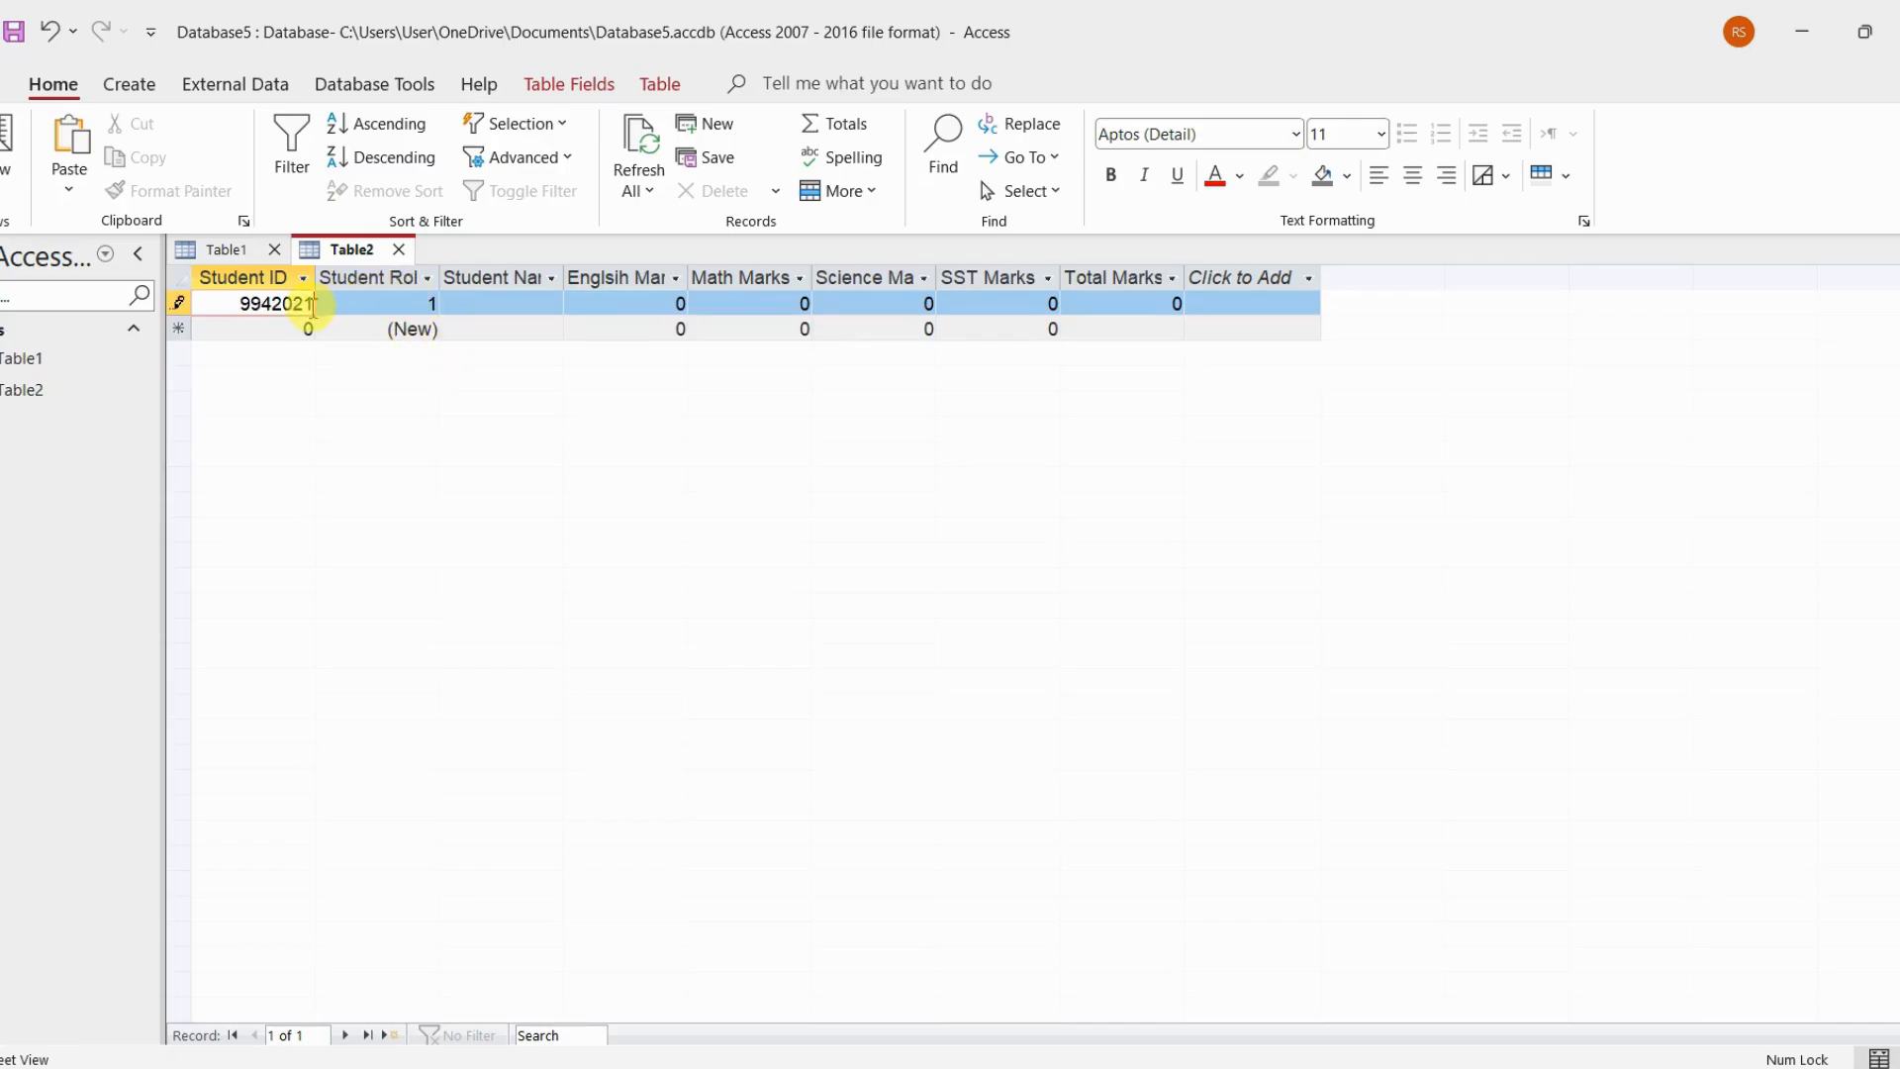
{"action": "left_click", "coordinate": [259, 309]}
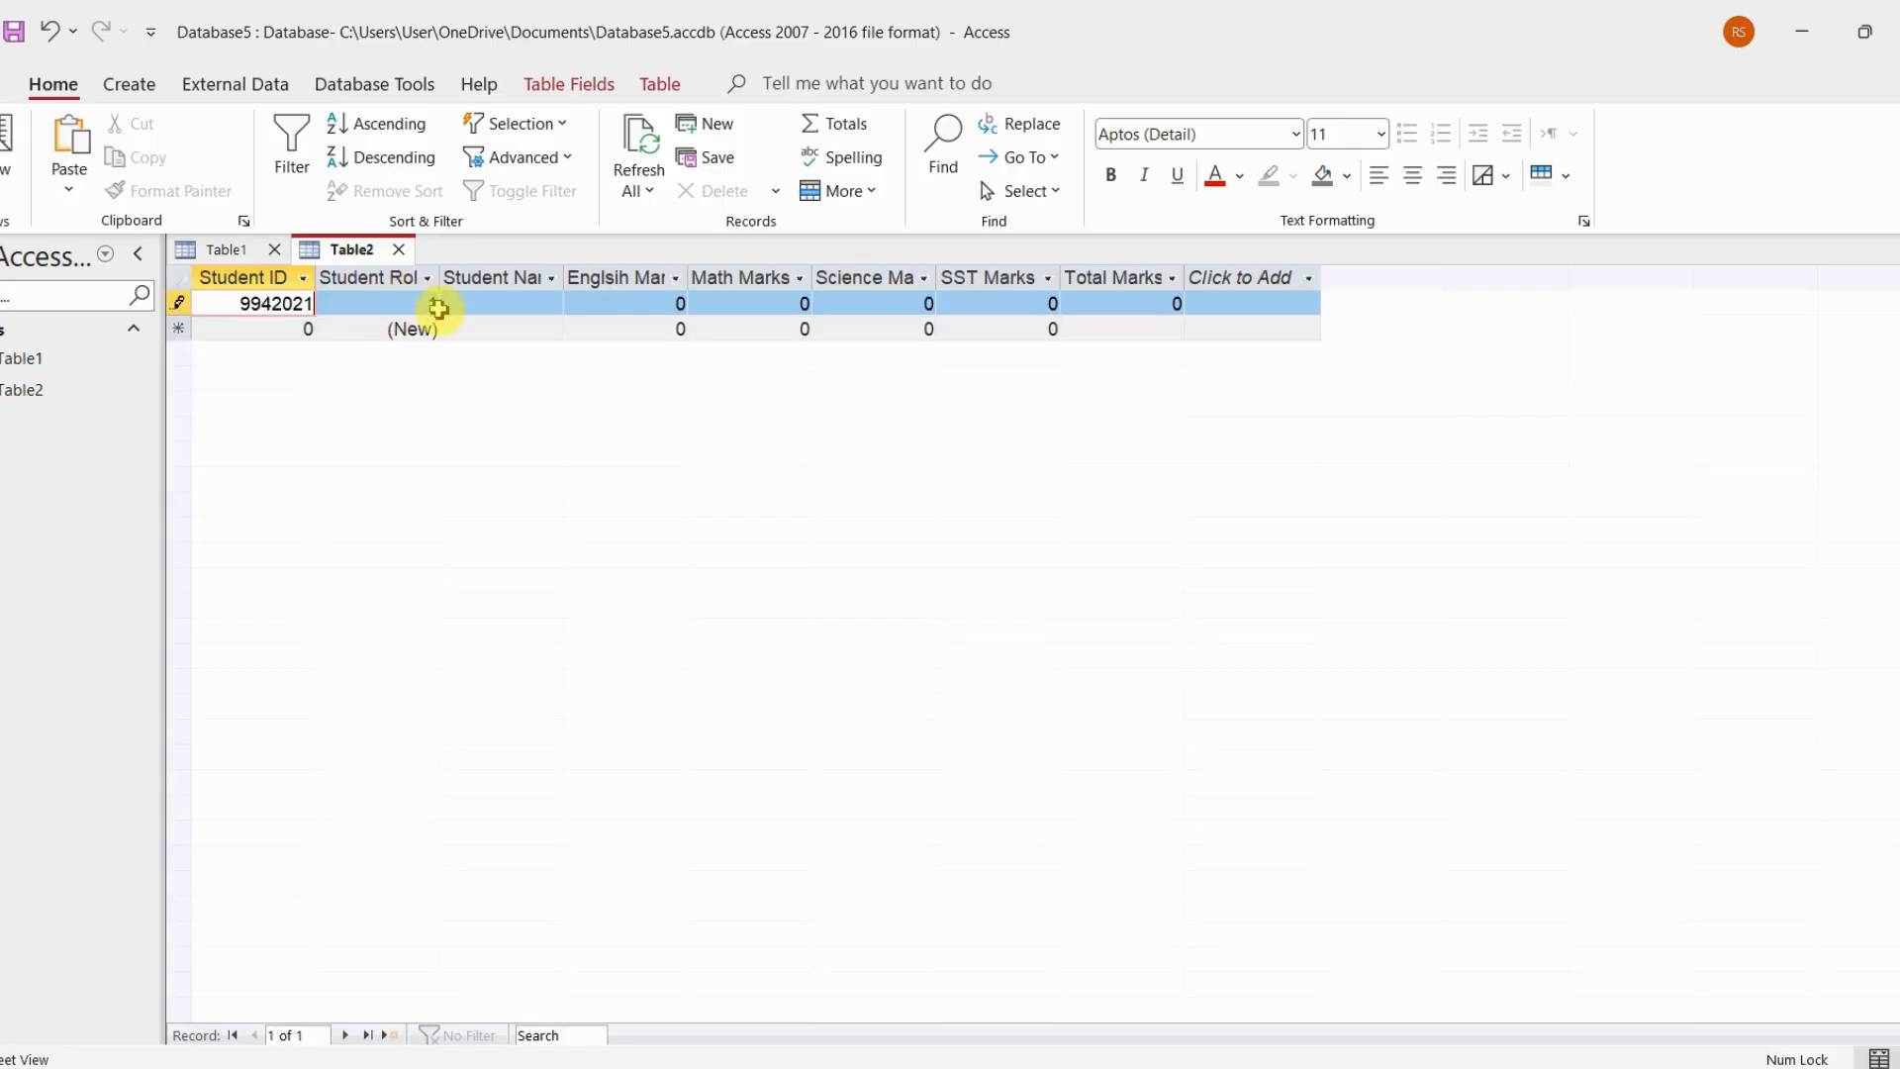
{"action": "left_click", "coordinate": [473, 304]}
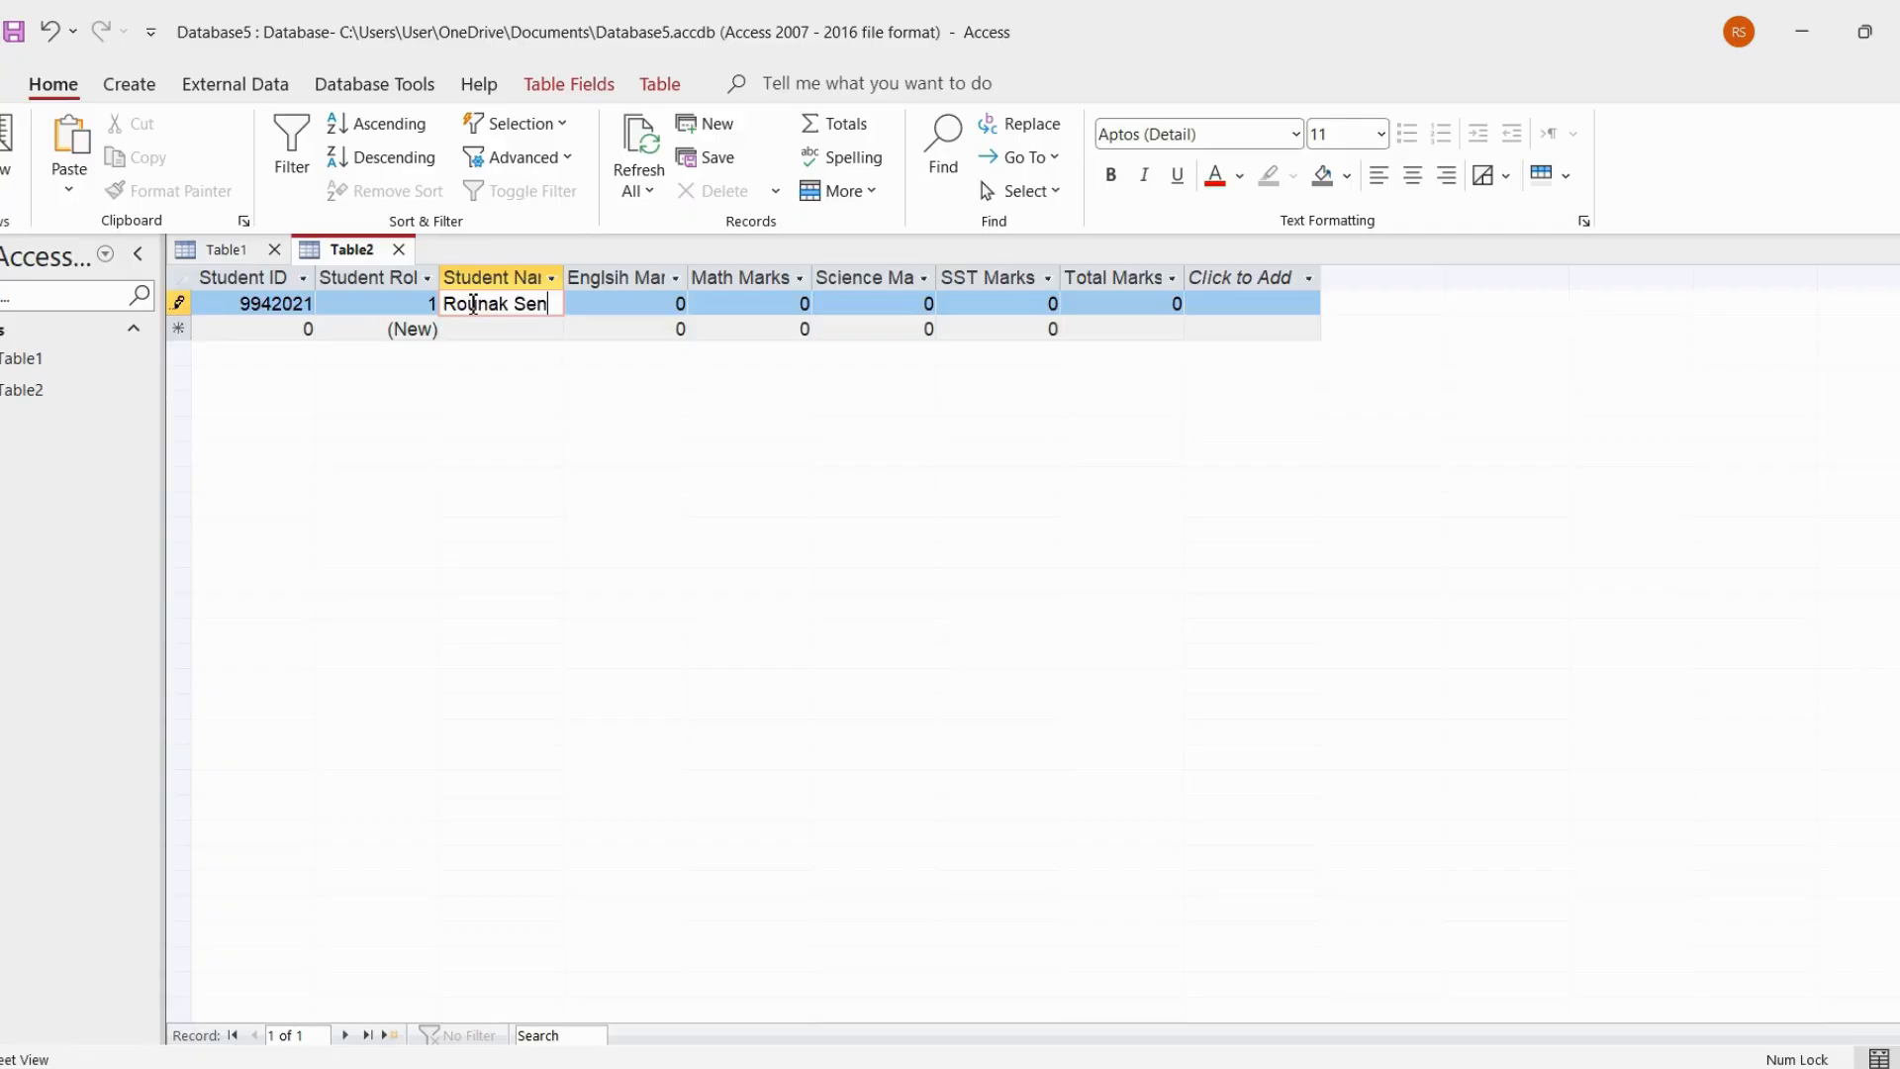
Enter the first student's marks in Table2: English 87, Math 45, Science 67 and SST 56
{"action": "left_click", "coordinate": [625, 306]}
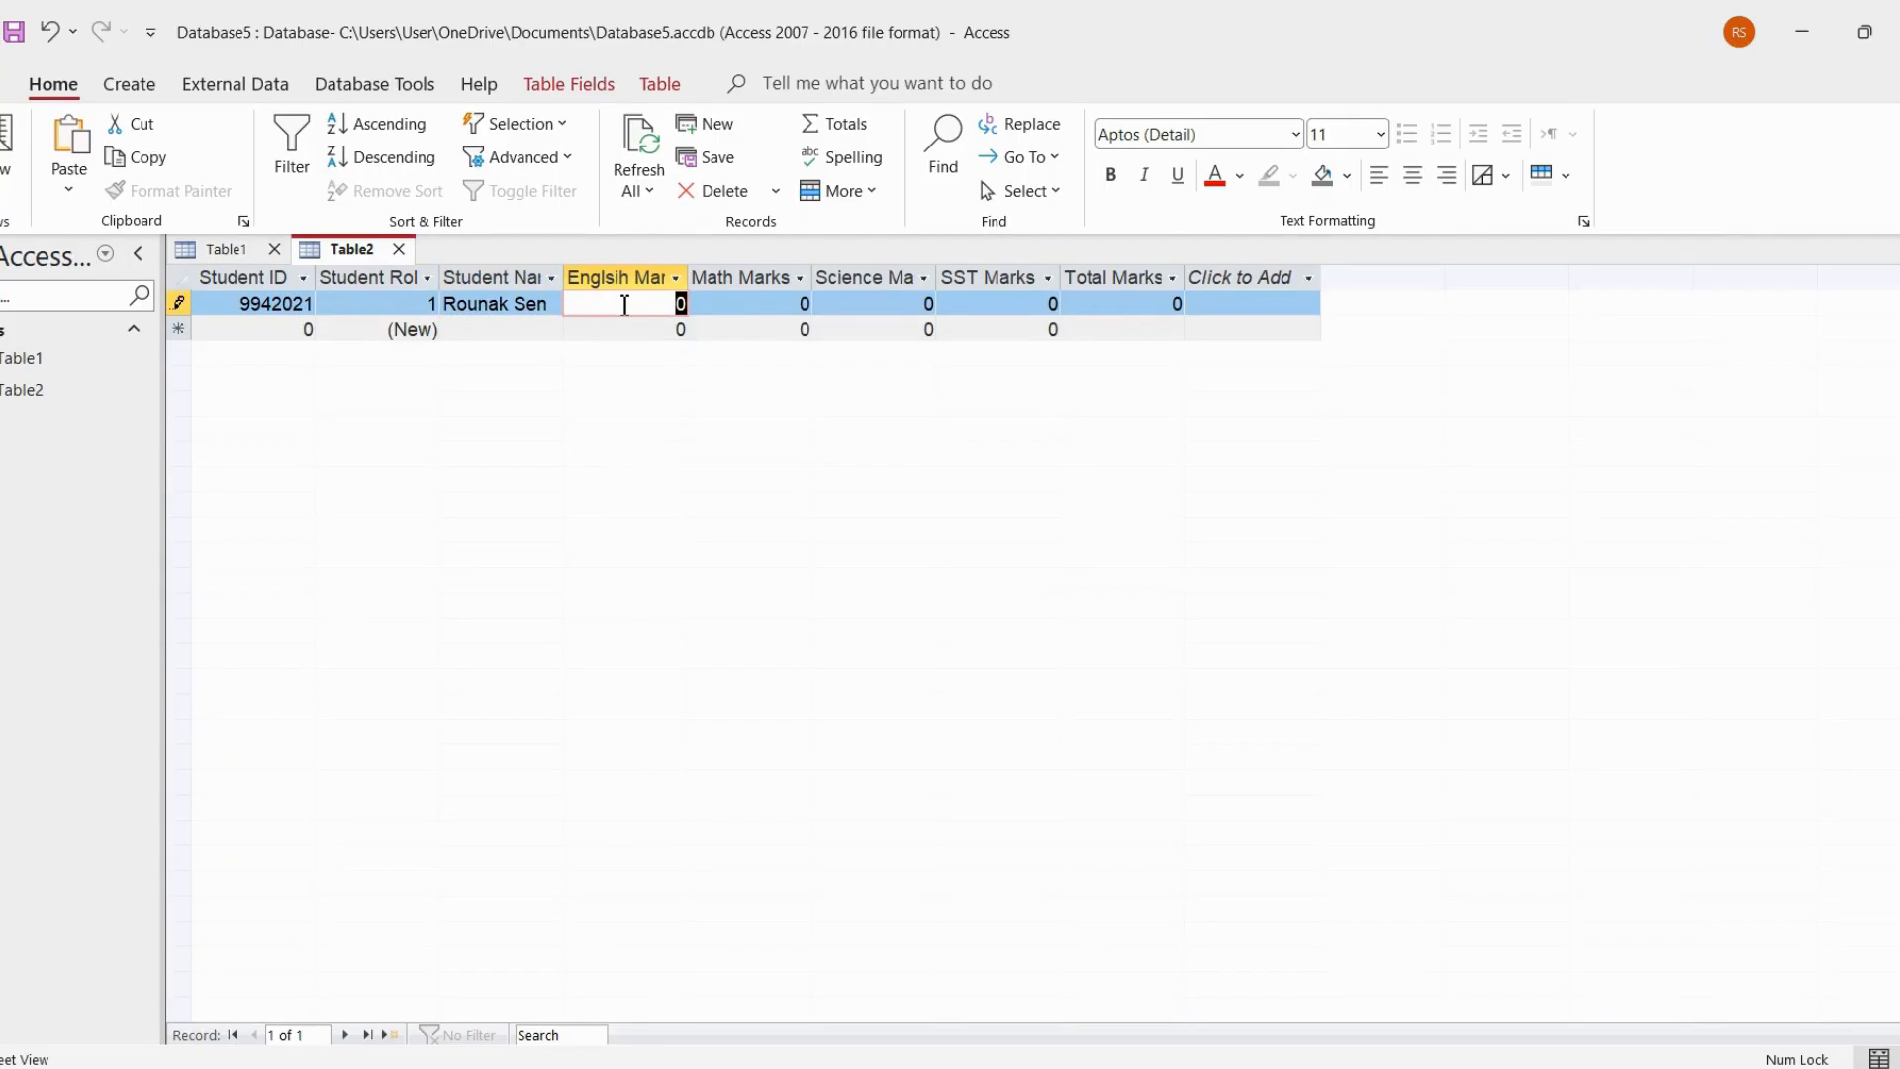
{"action": "type", "text": "87"}
{"action": "left_click", "coordinate": [782, 314]}
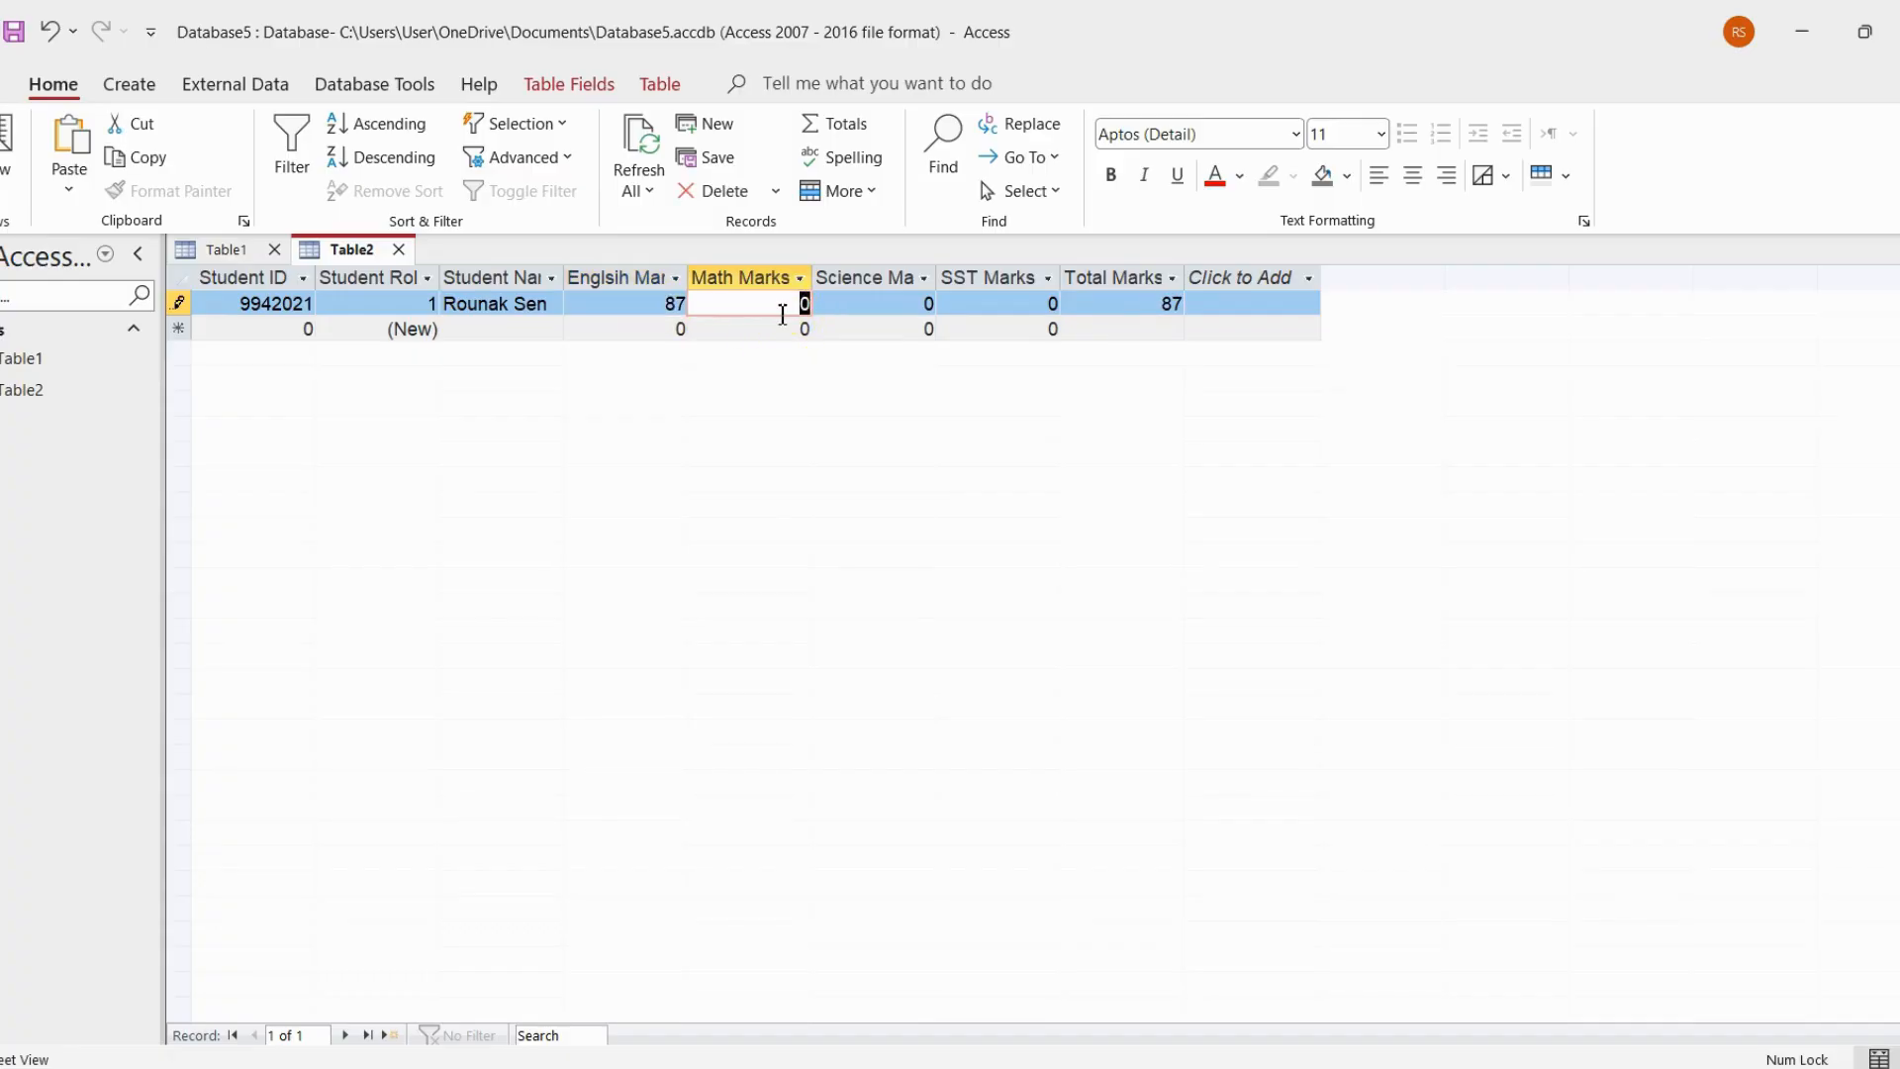
{"action": "type", "text": "45"}
{"action": "left_click", "coordinate": [861, 312]}
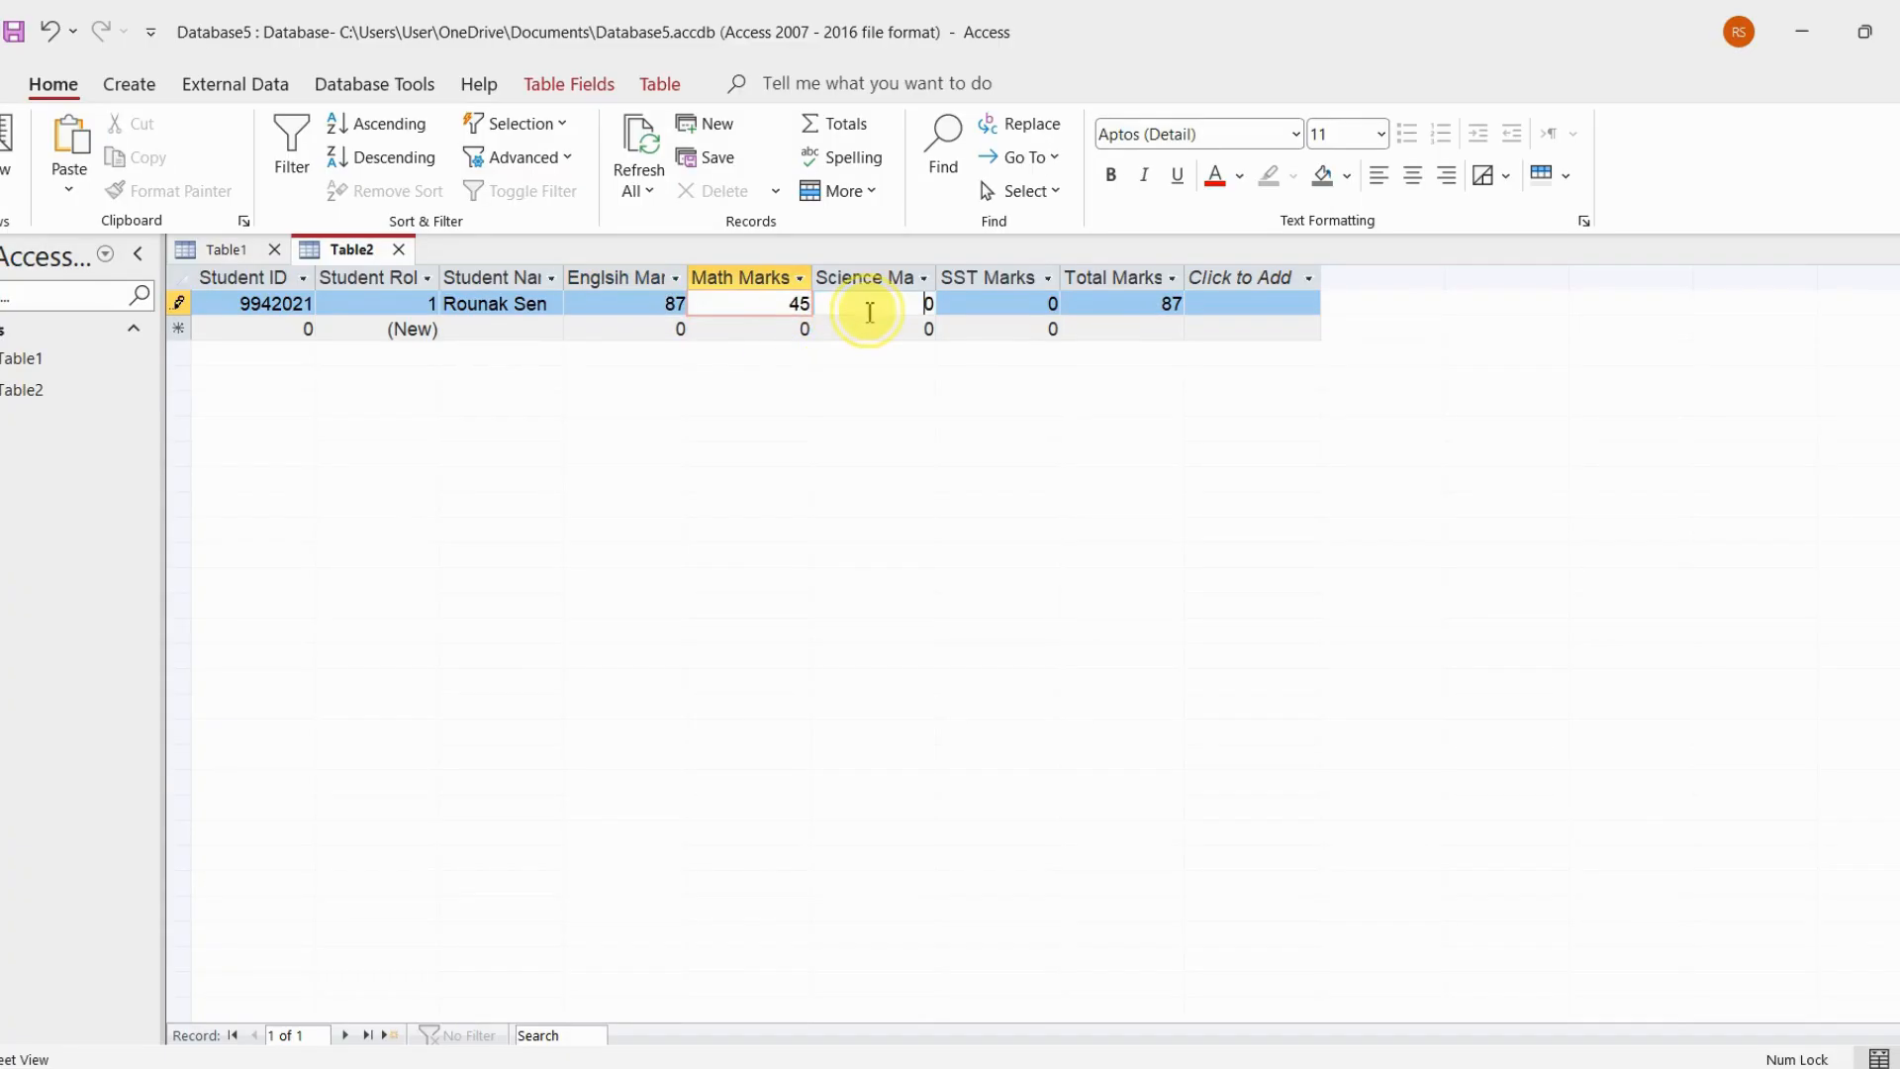
{"action": "type", "text": "67"}
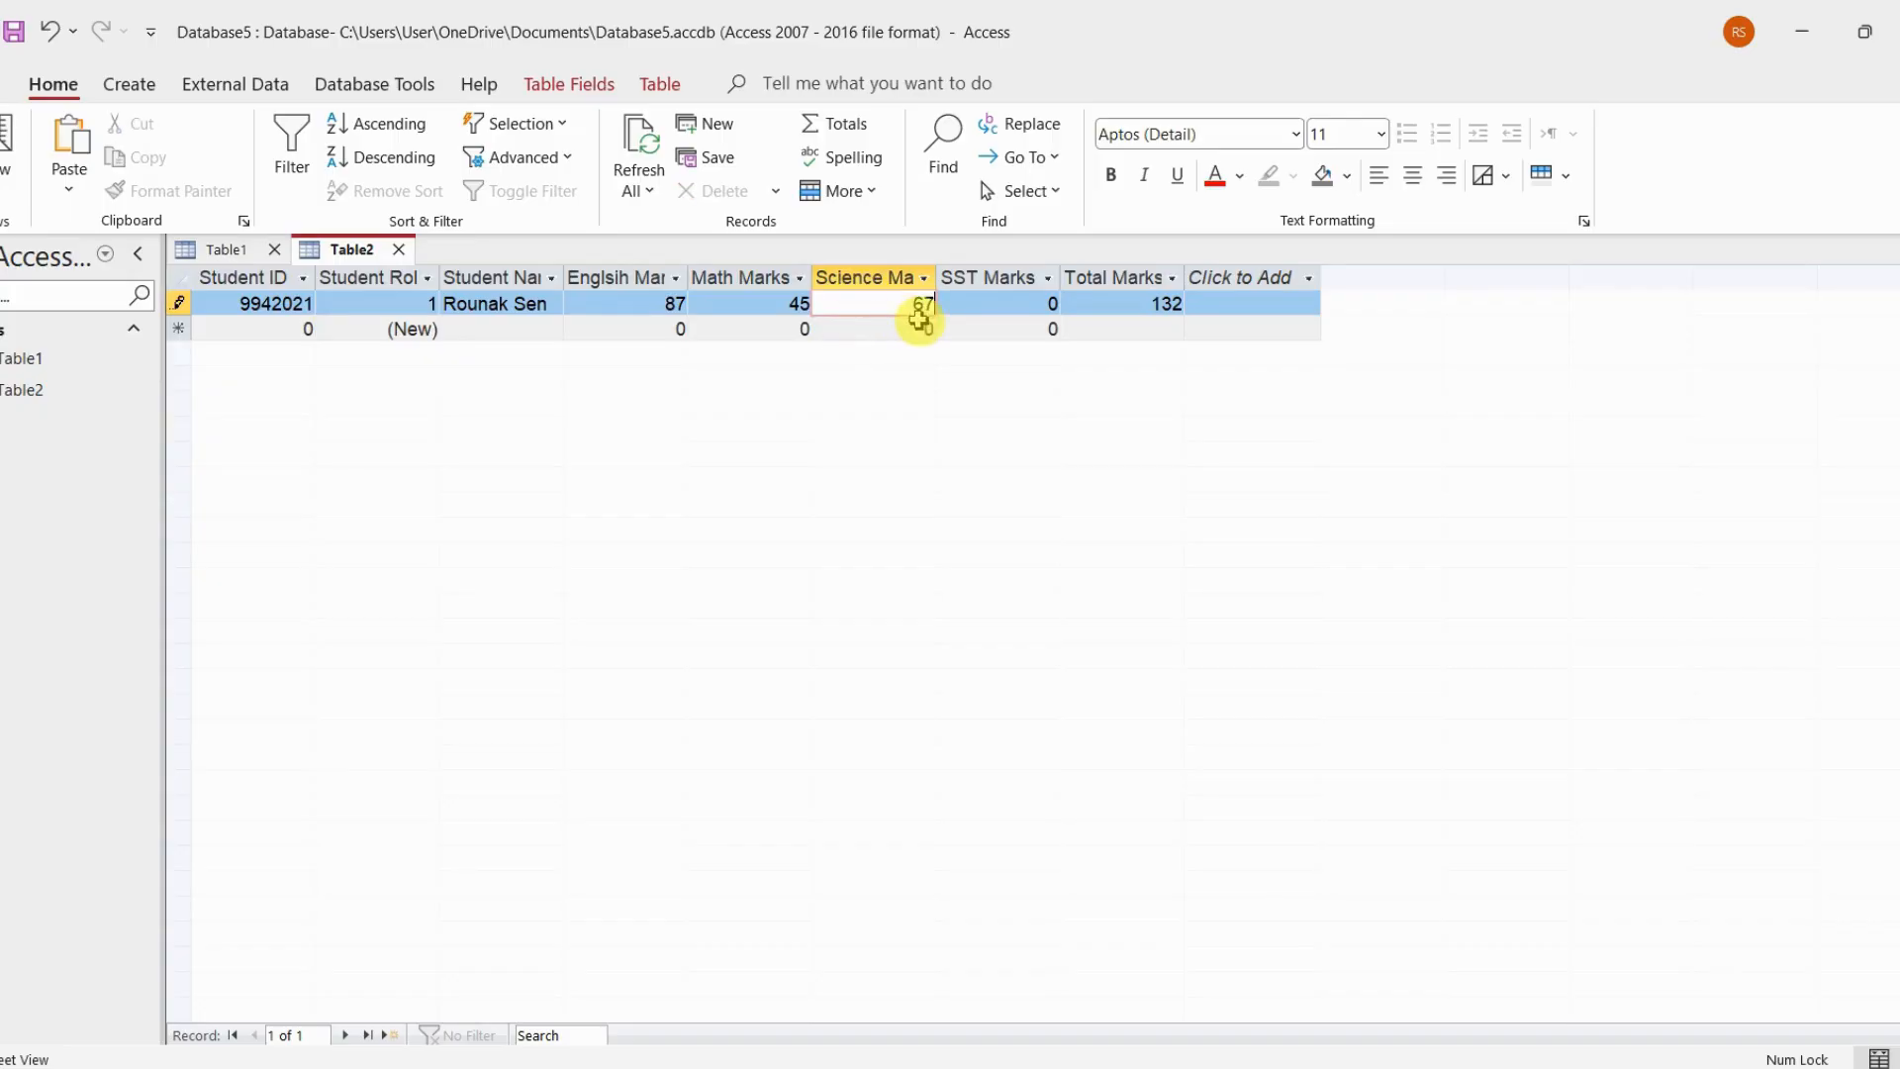
{"action": "left_click", "coordinate": [1007, 307]}
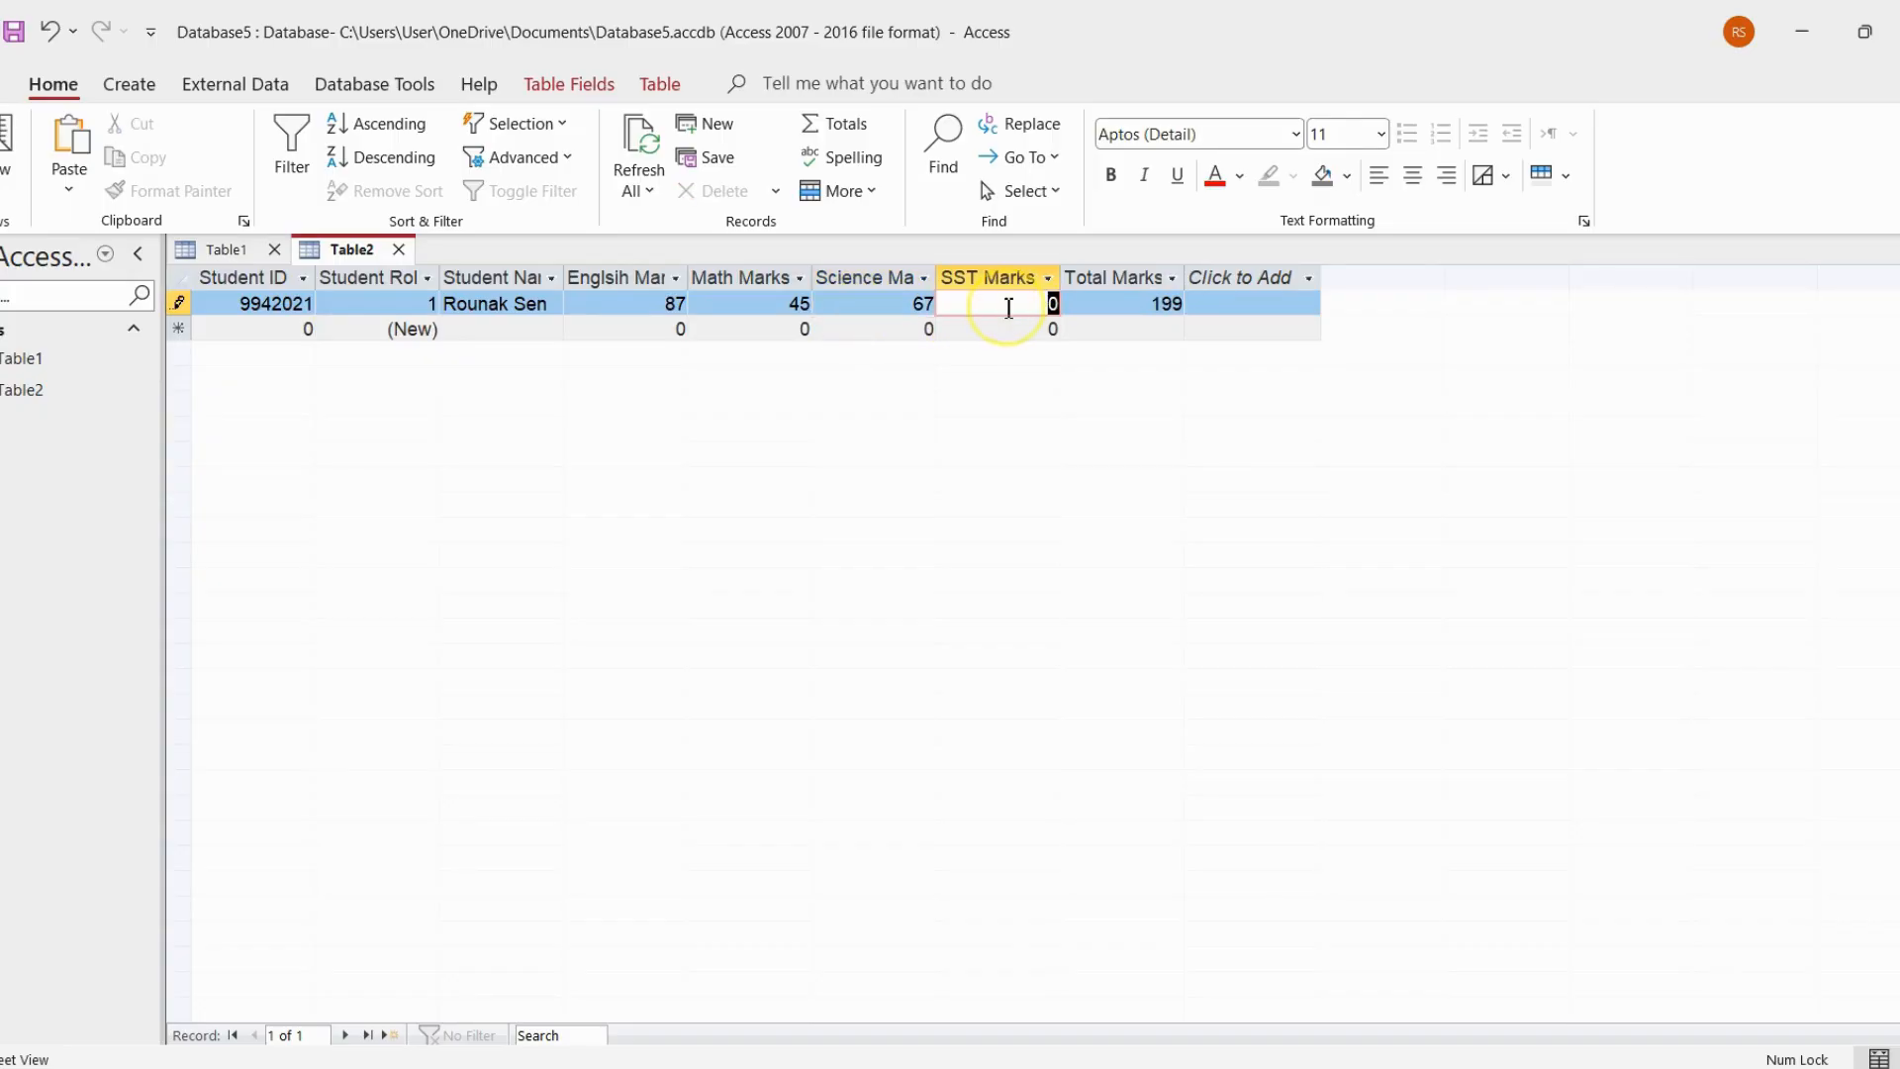
{"action": "type", "text": "56"}
{"action": "left_click", "coordinate": [1008, 333]}
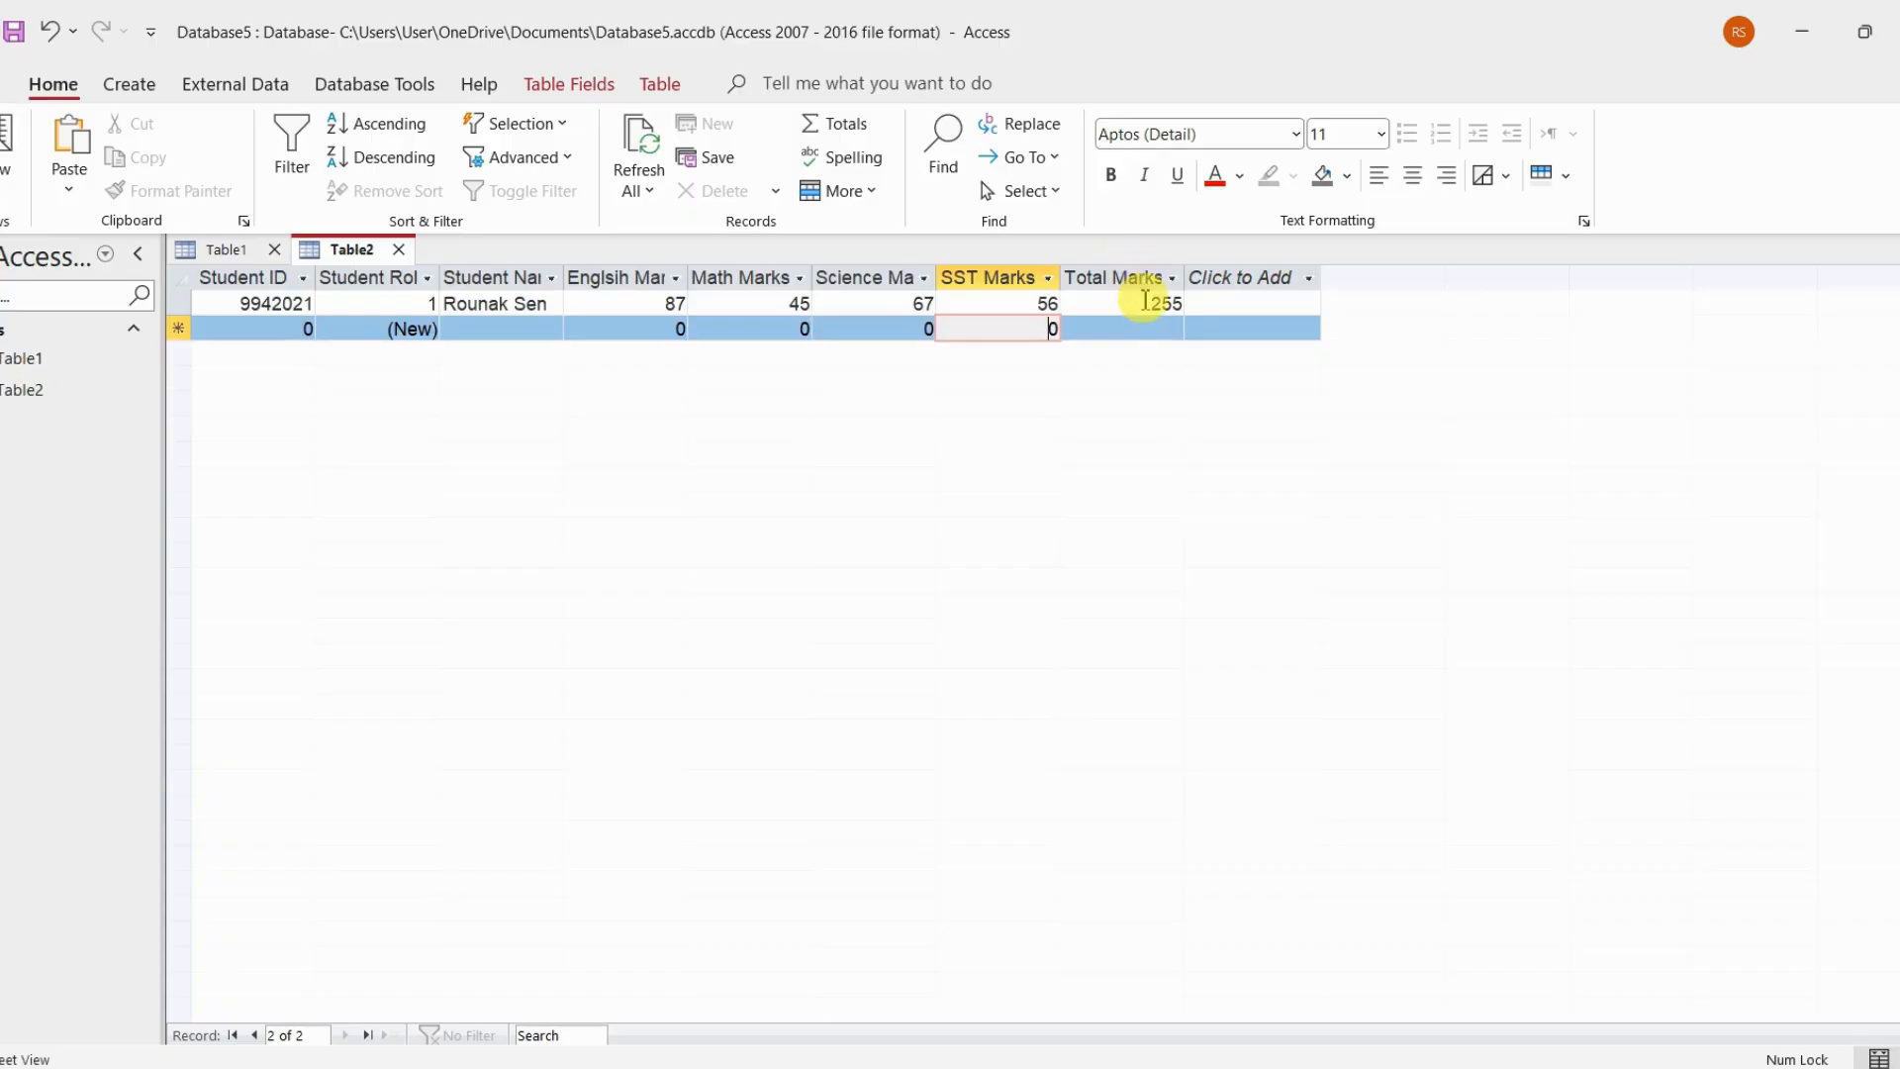
{"action": "left_click", "coordinate": [1140, 307]}
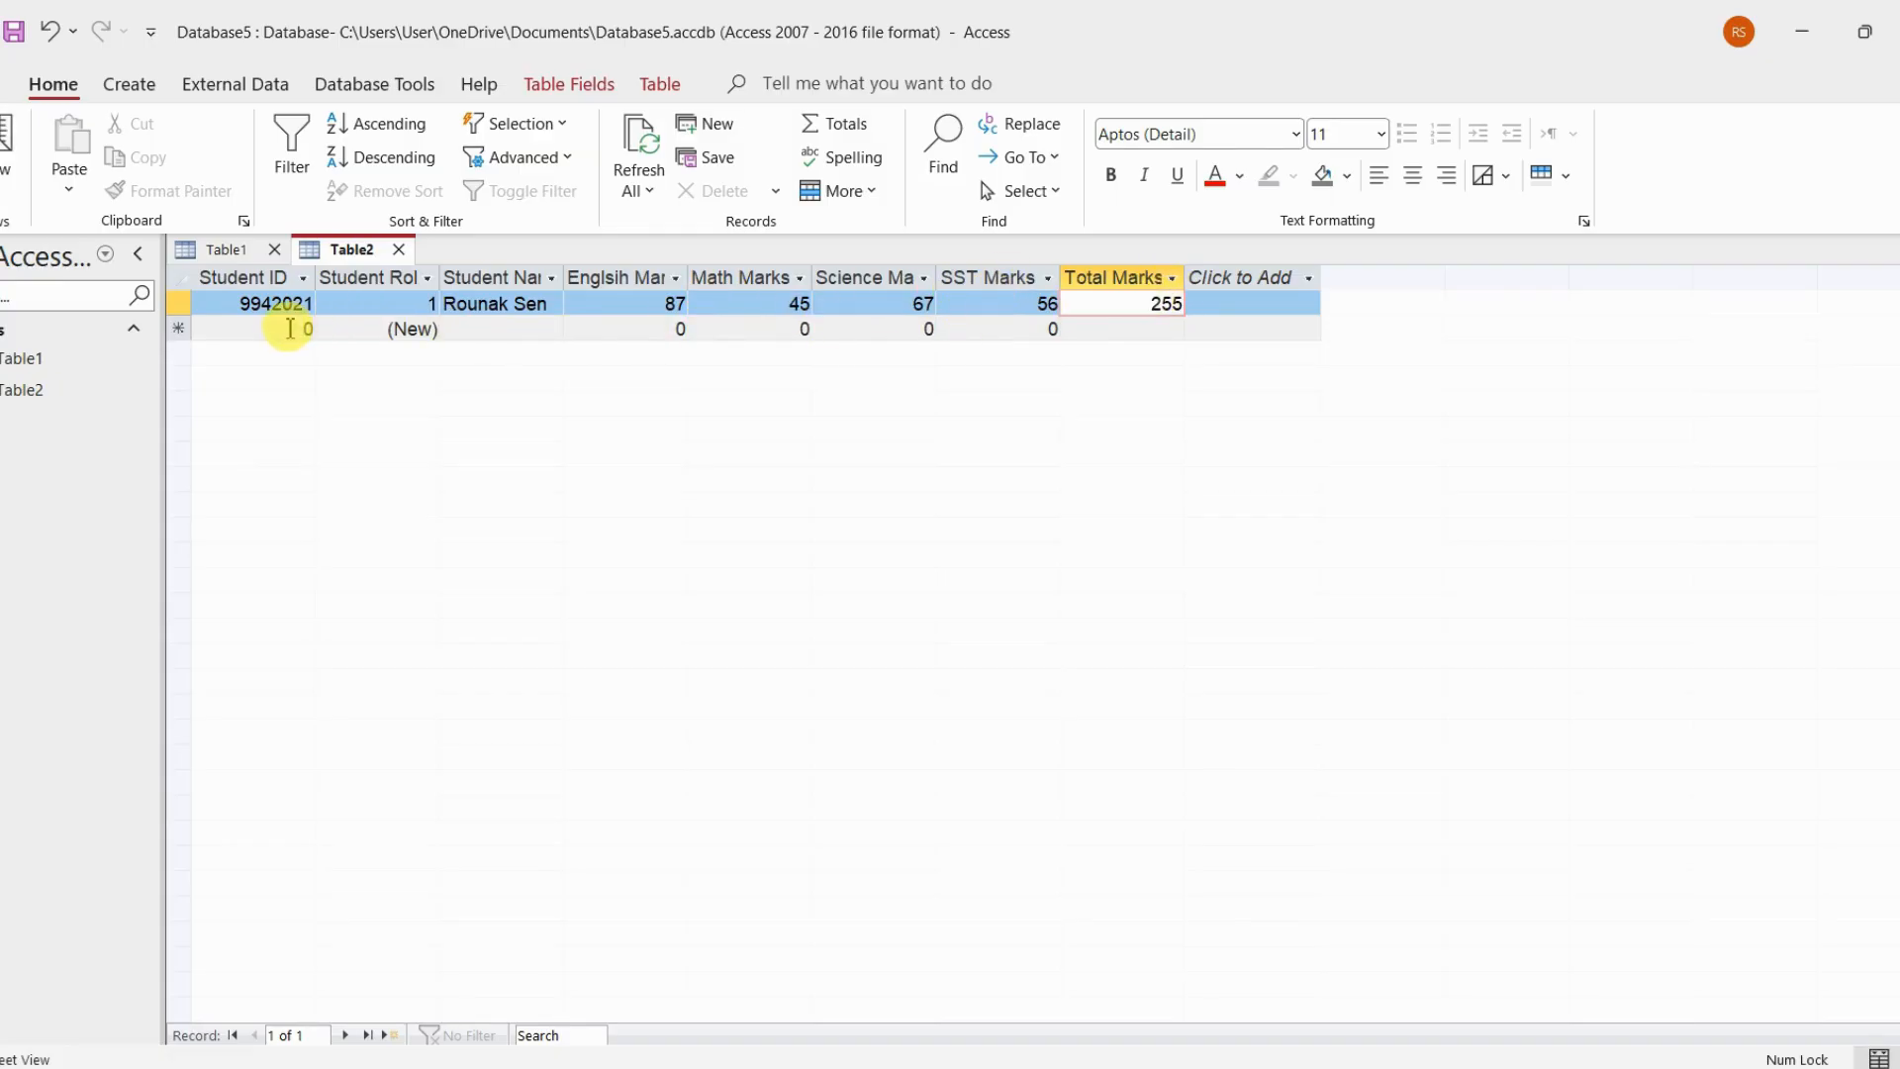
Start a second record in Table2 with the second student's ID and full name
{"action": "left_click", "coordinate": [289, 329]}
{"action": "double_click", "coordinate": [289, 329]}
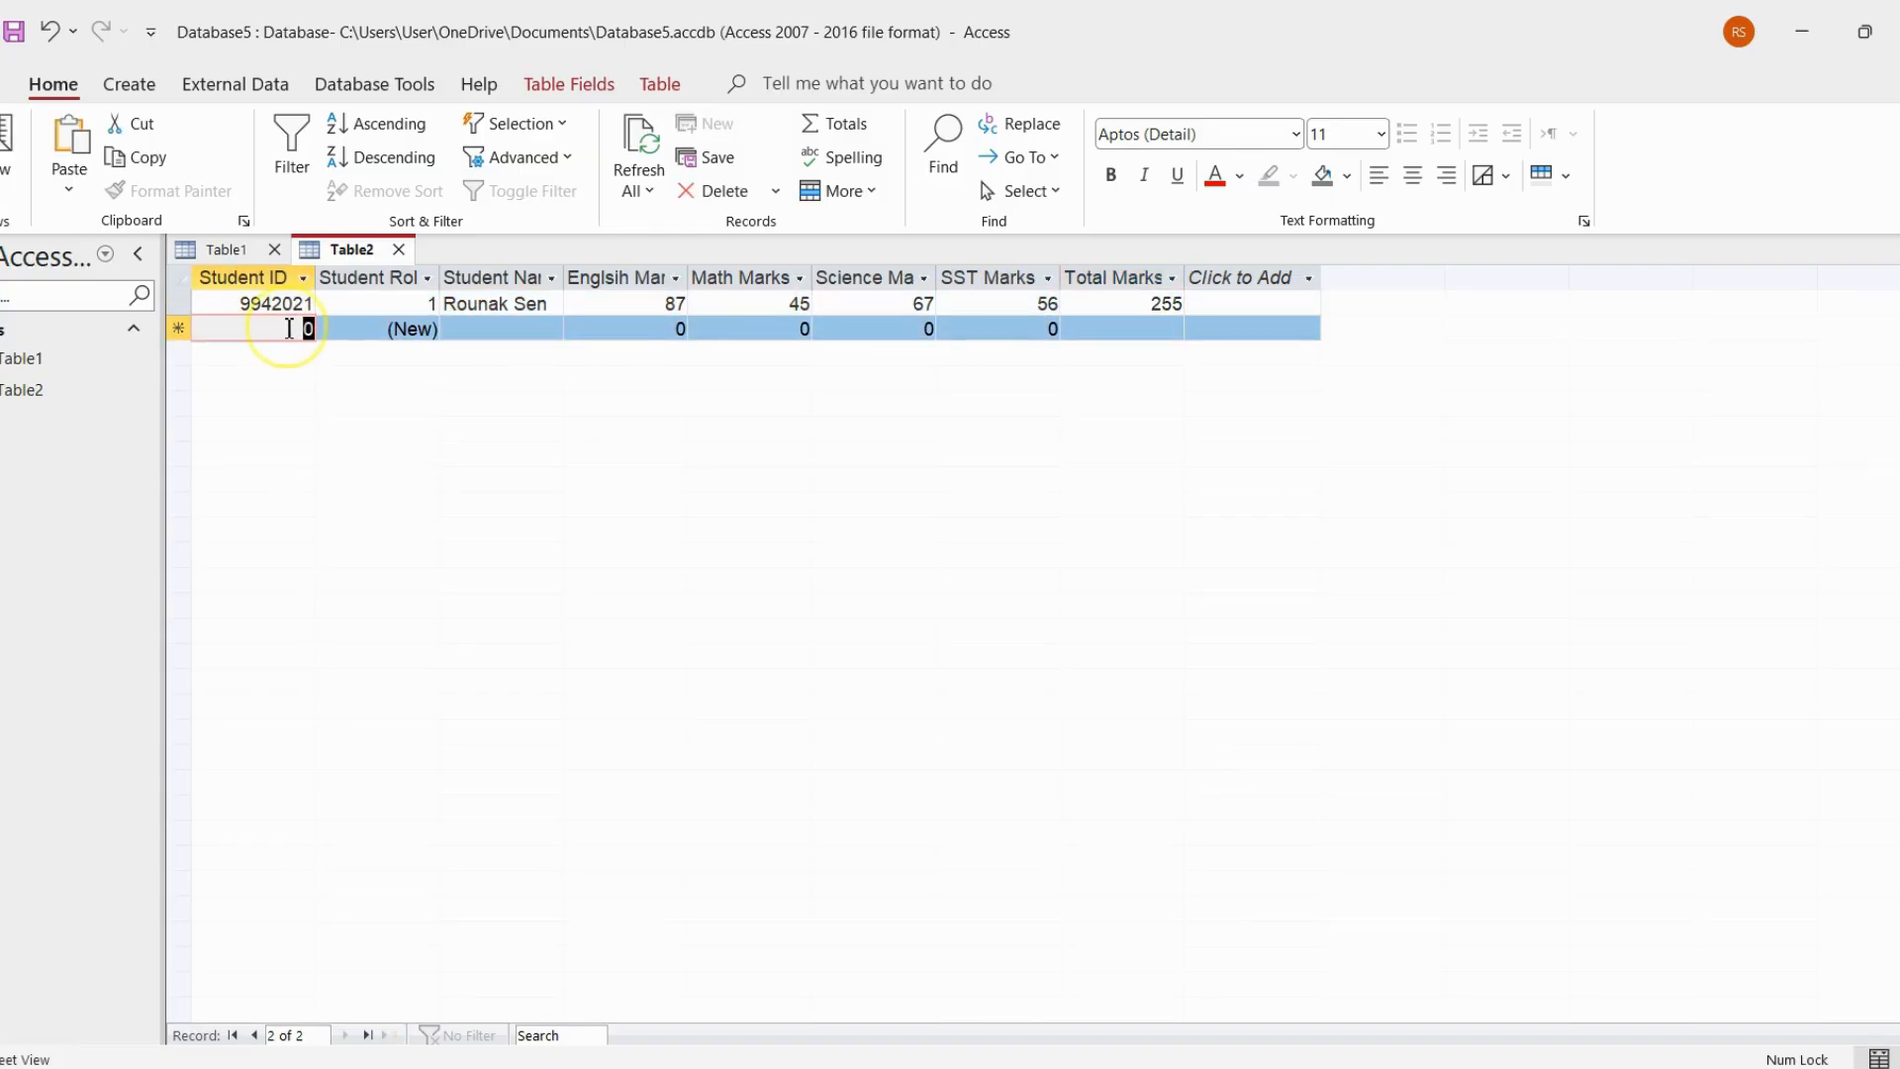
{"action": "type", "text": "9952021"}
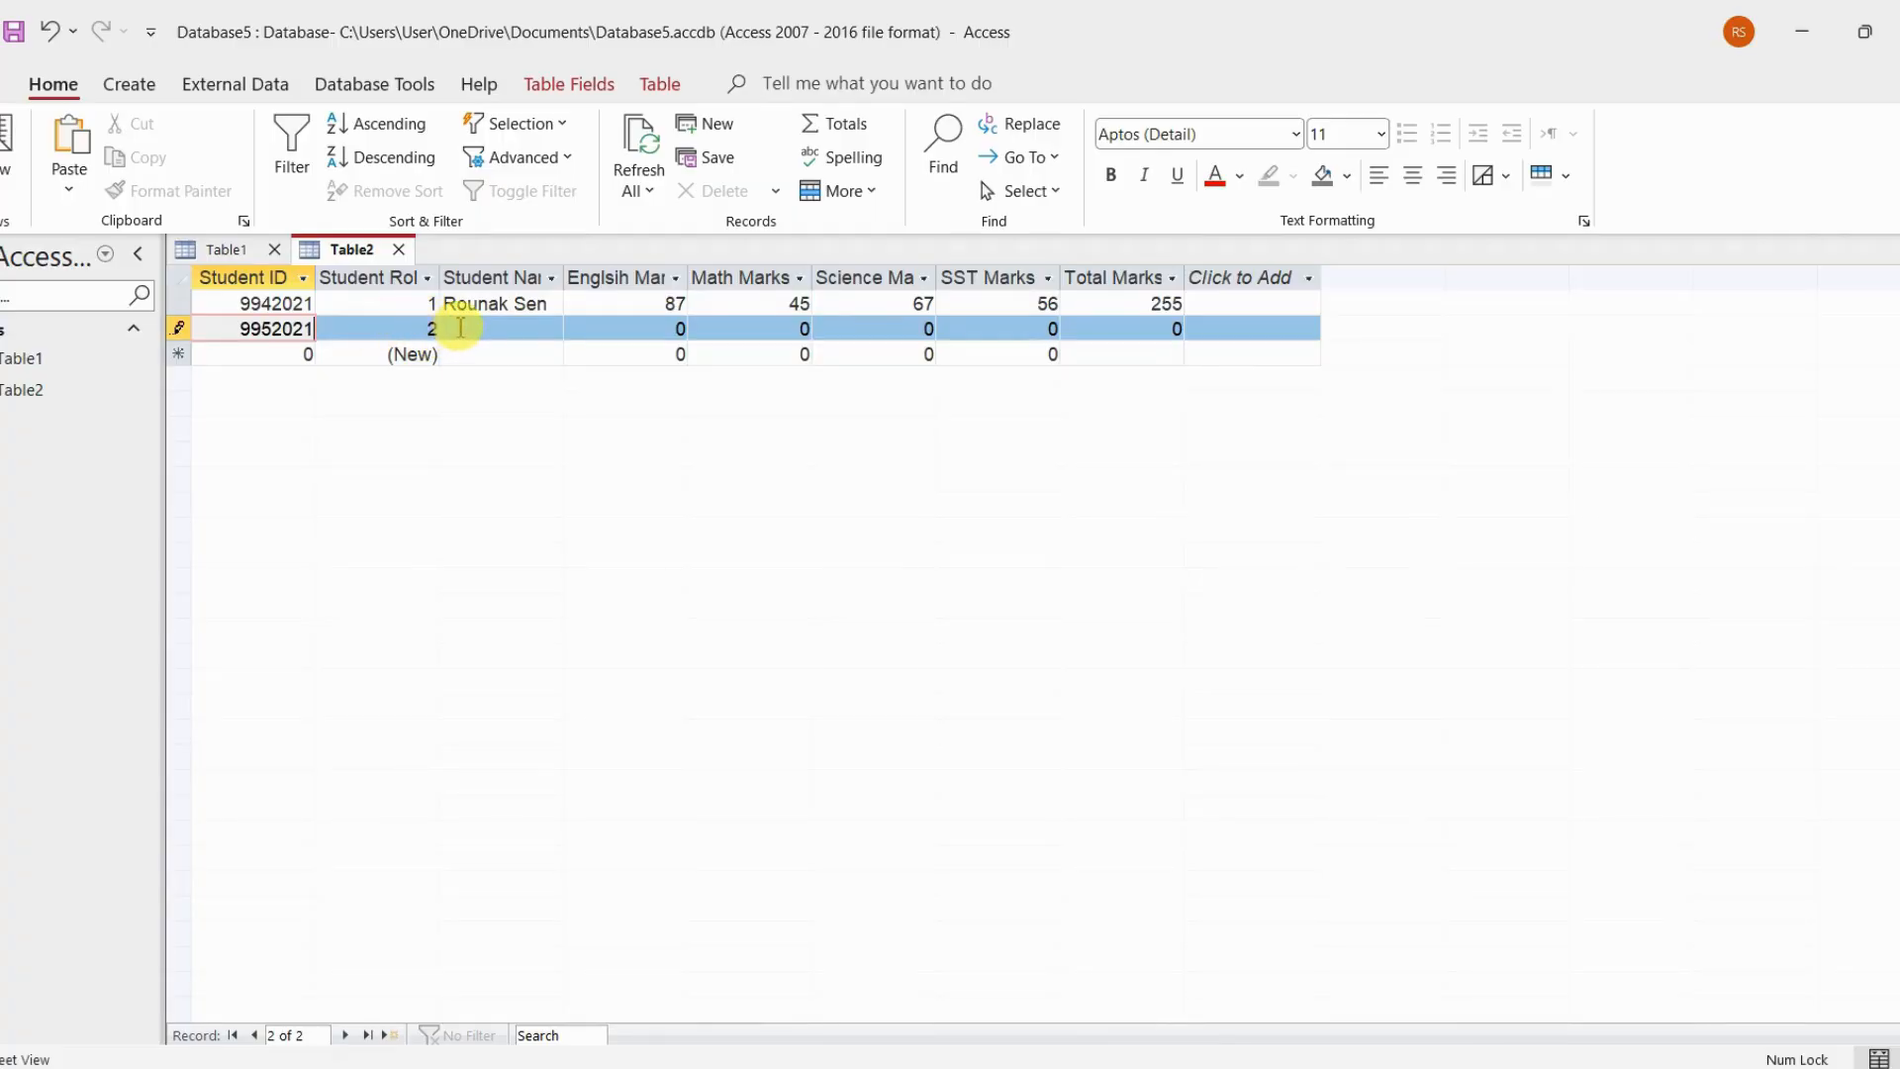
{"action": "left_click", "coordinate": [461, 328]}
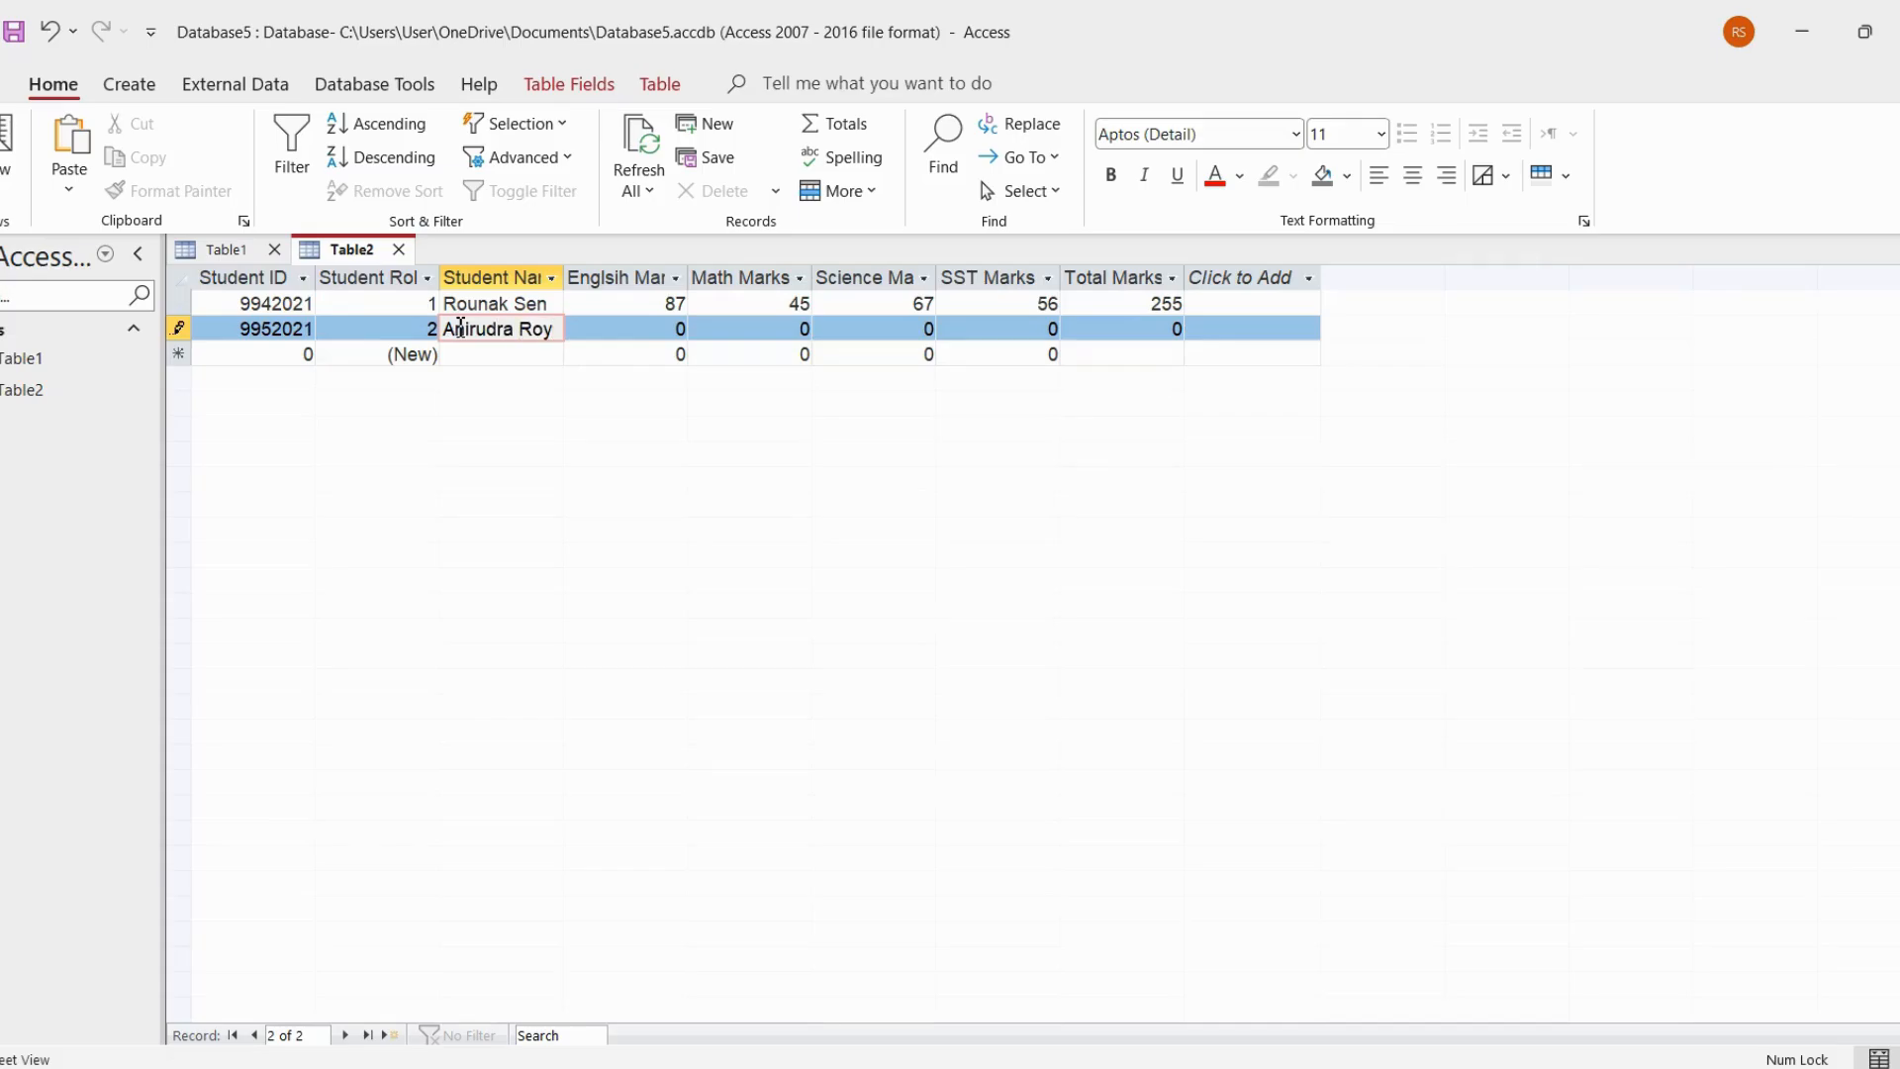
Enter the second student's marks in Table2: English 45, Math 34, Science 100 and SST 21
{"action": "key", "text": "Tab"}
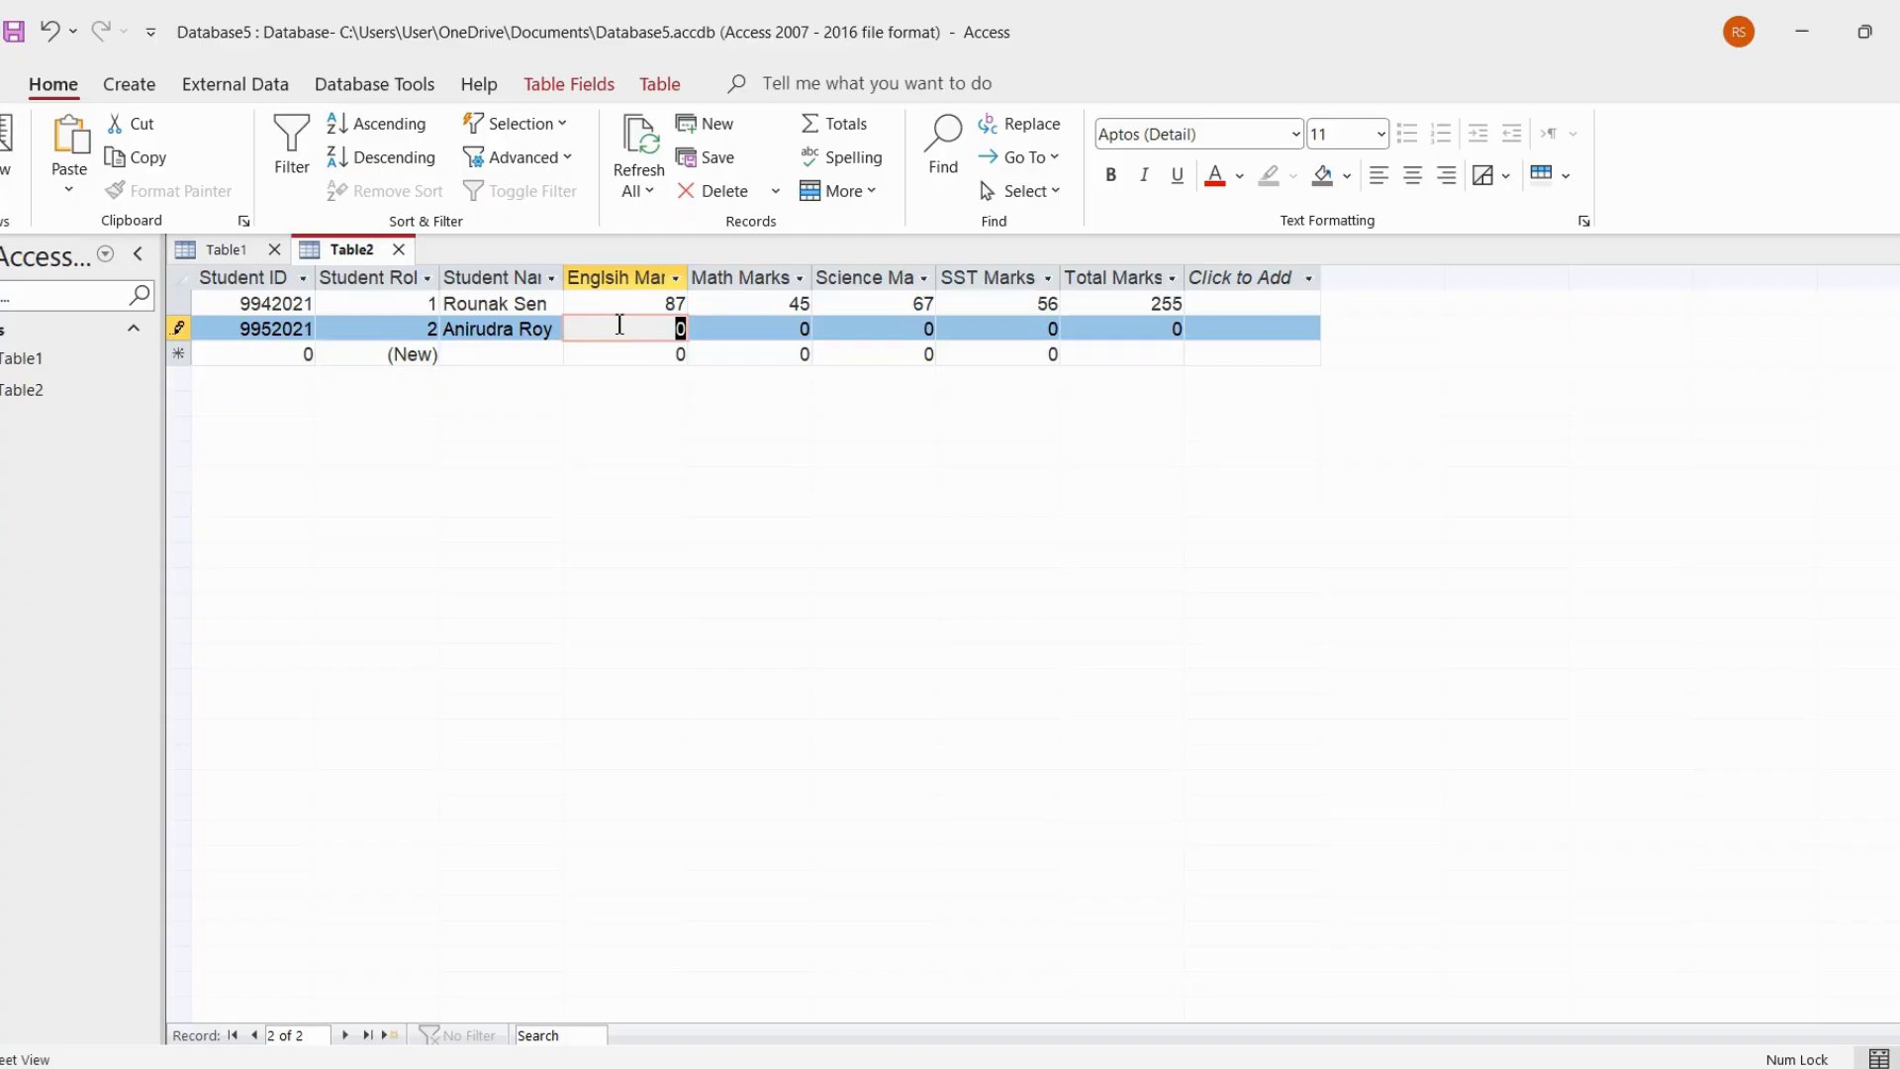
{"action": "type", "text": "45"}
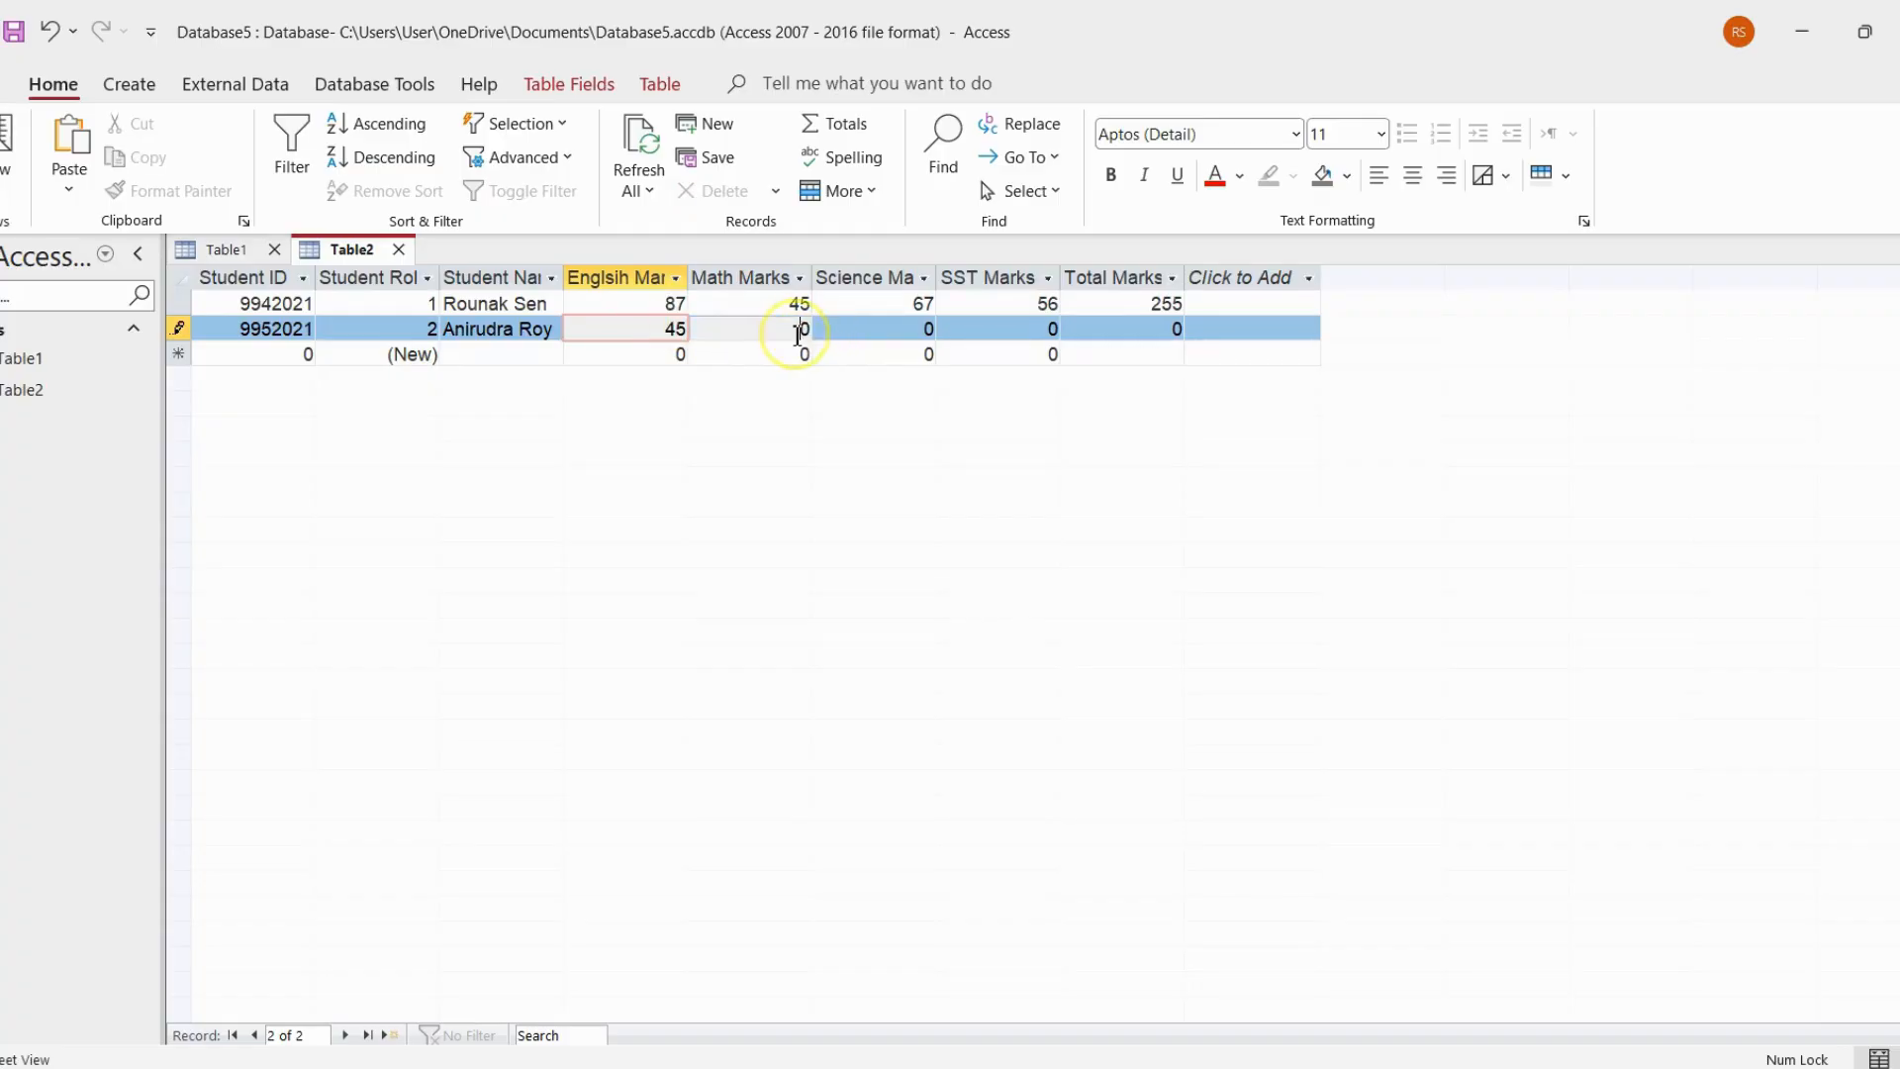
{"action": "key", "text": "Tab"}
{"action": "type", "text": "34"}
{"action": "left_click", "coordinate": [870, 335]}
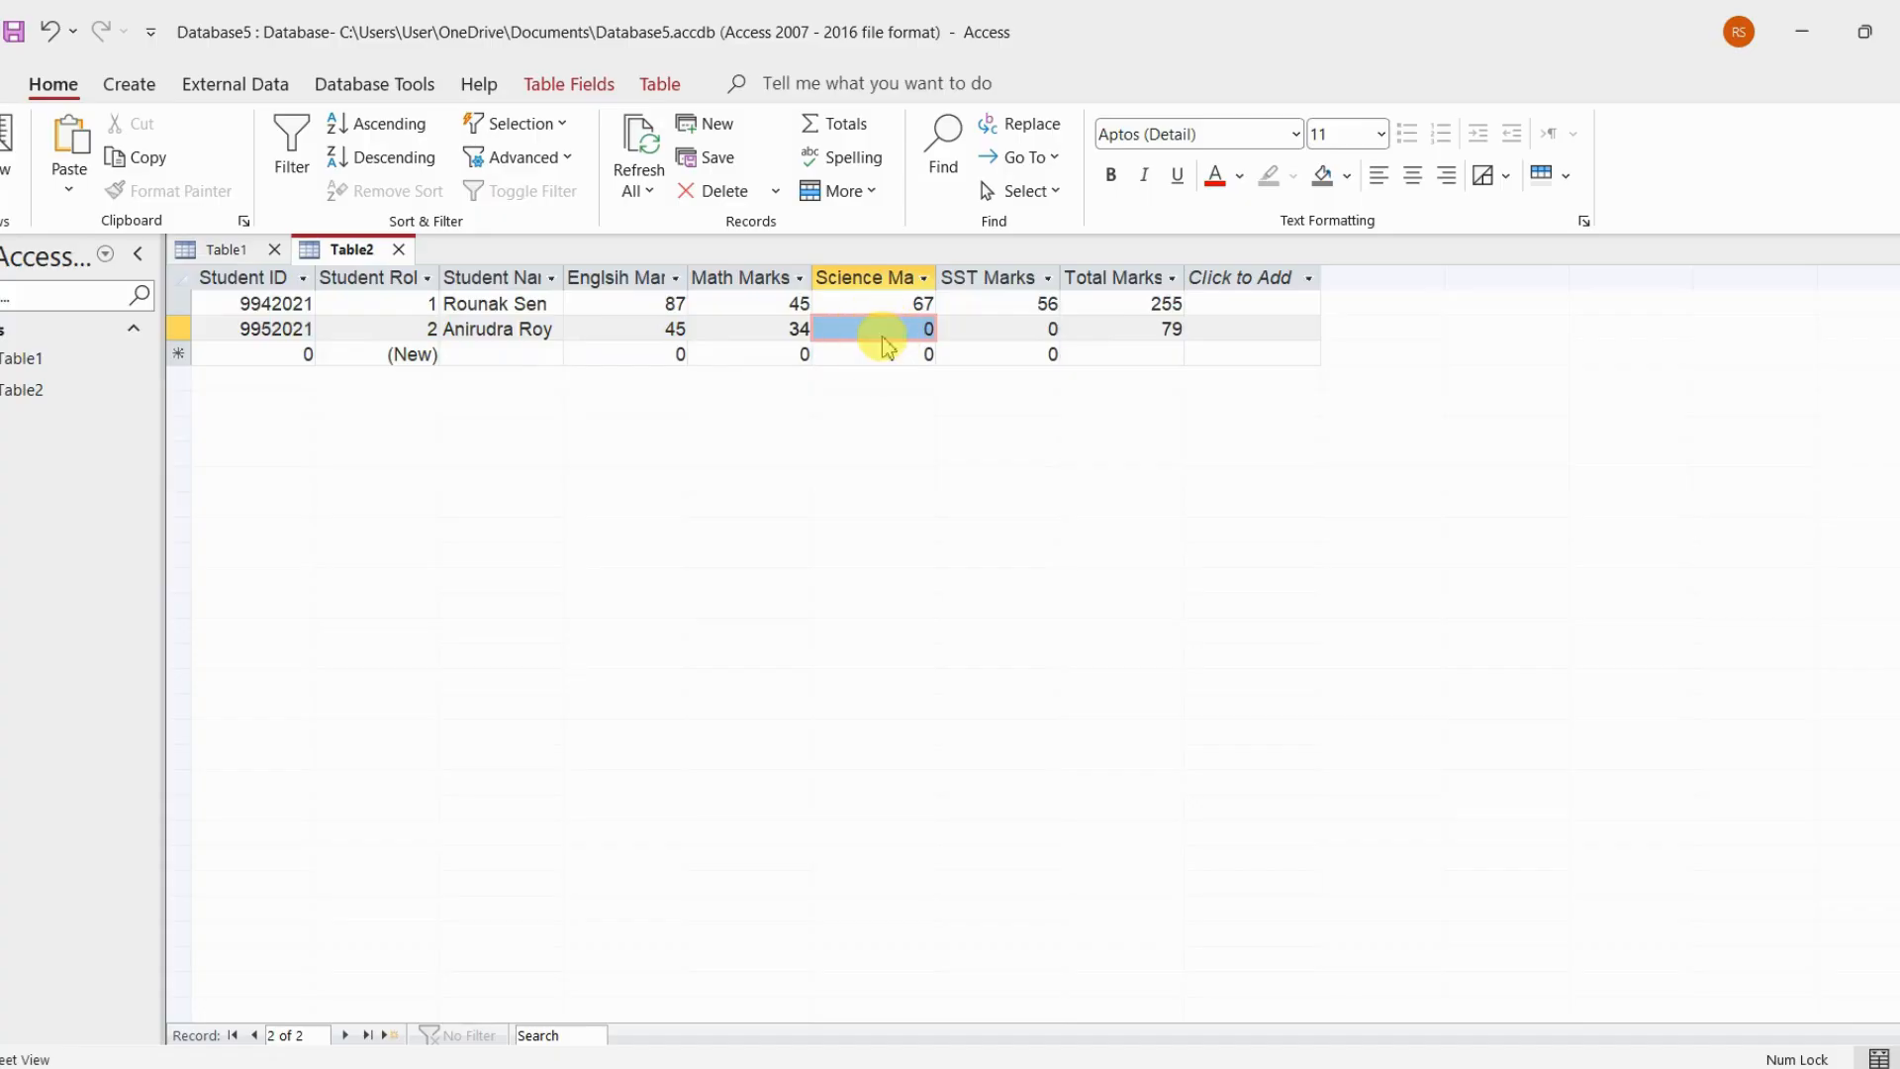
{"action": "type", "text": "100"}
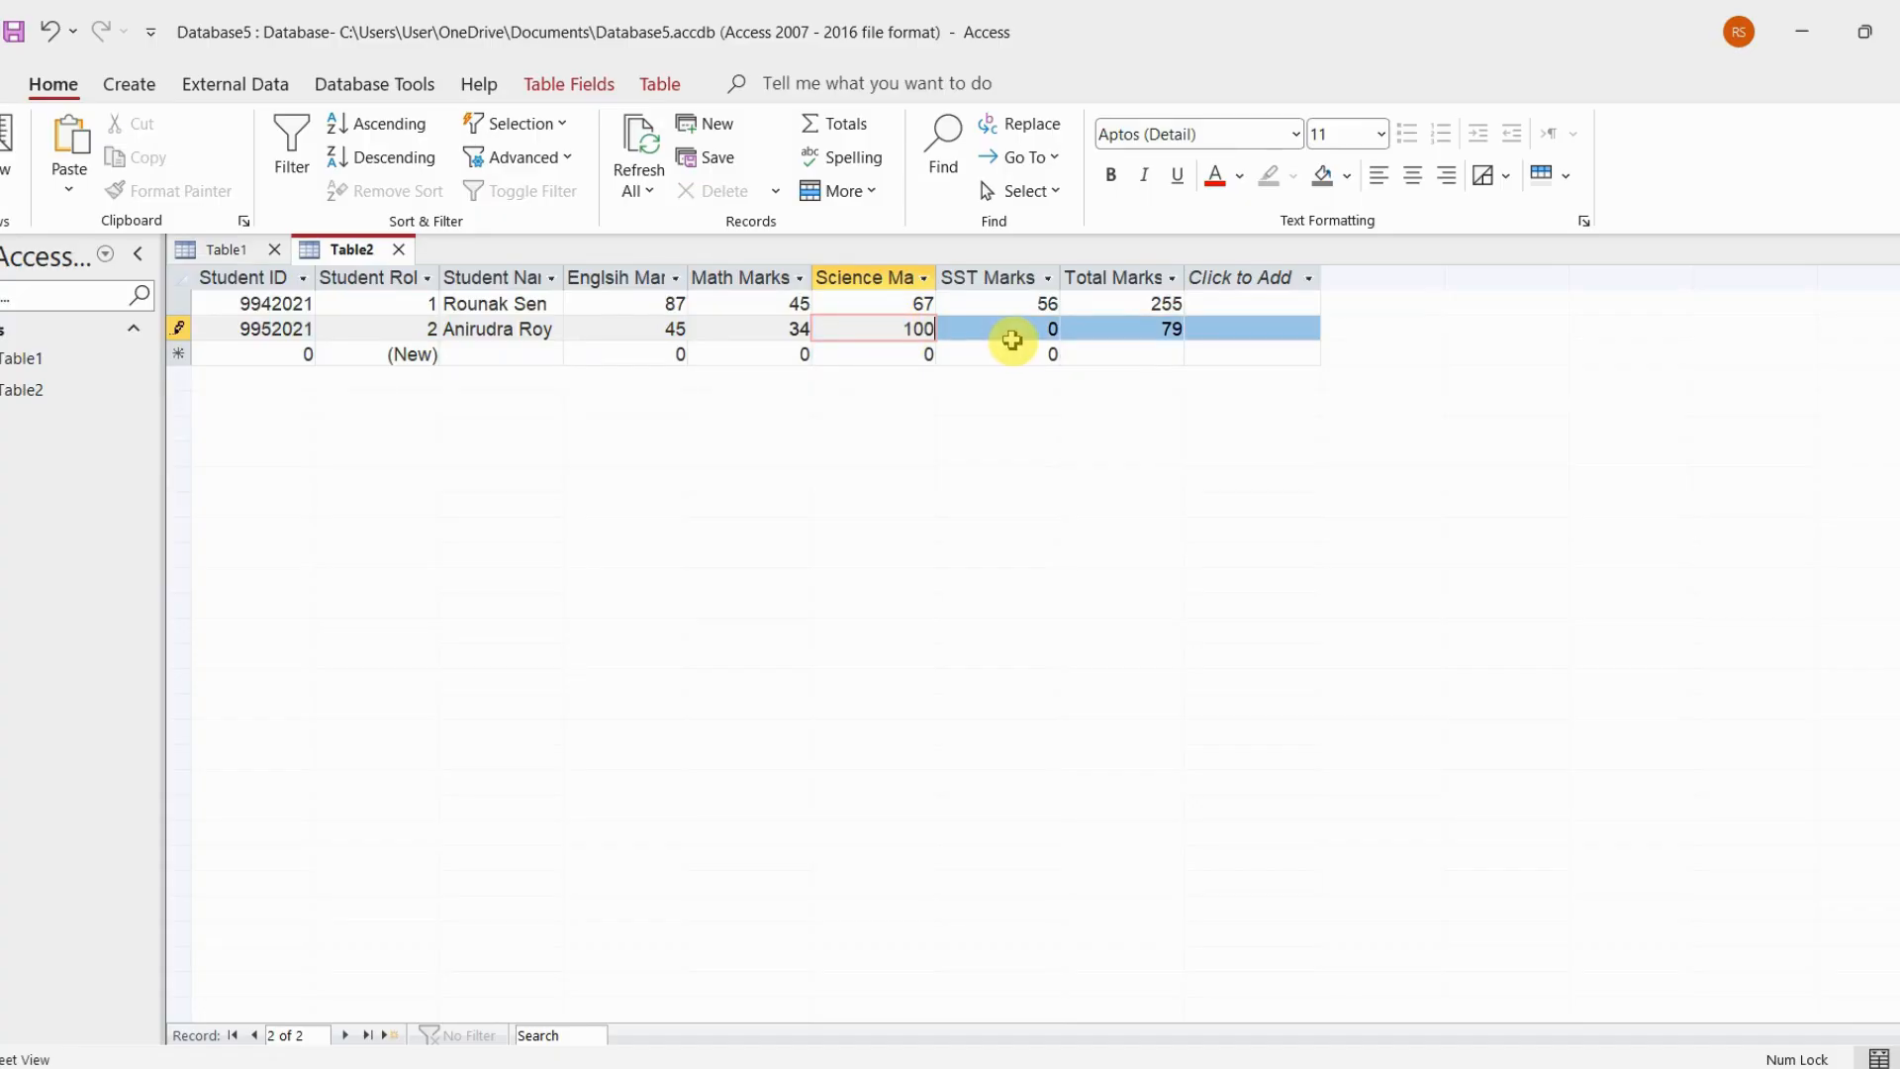
{"action": "key", "text": "Tab"}
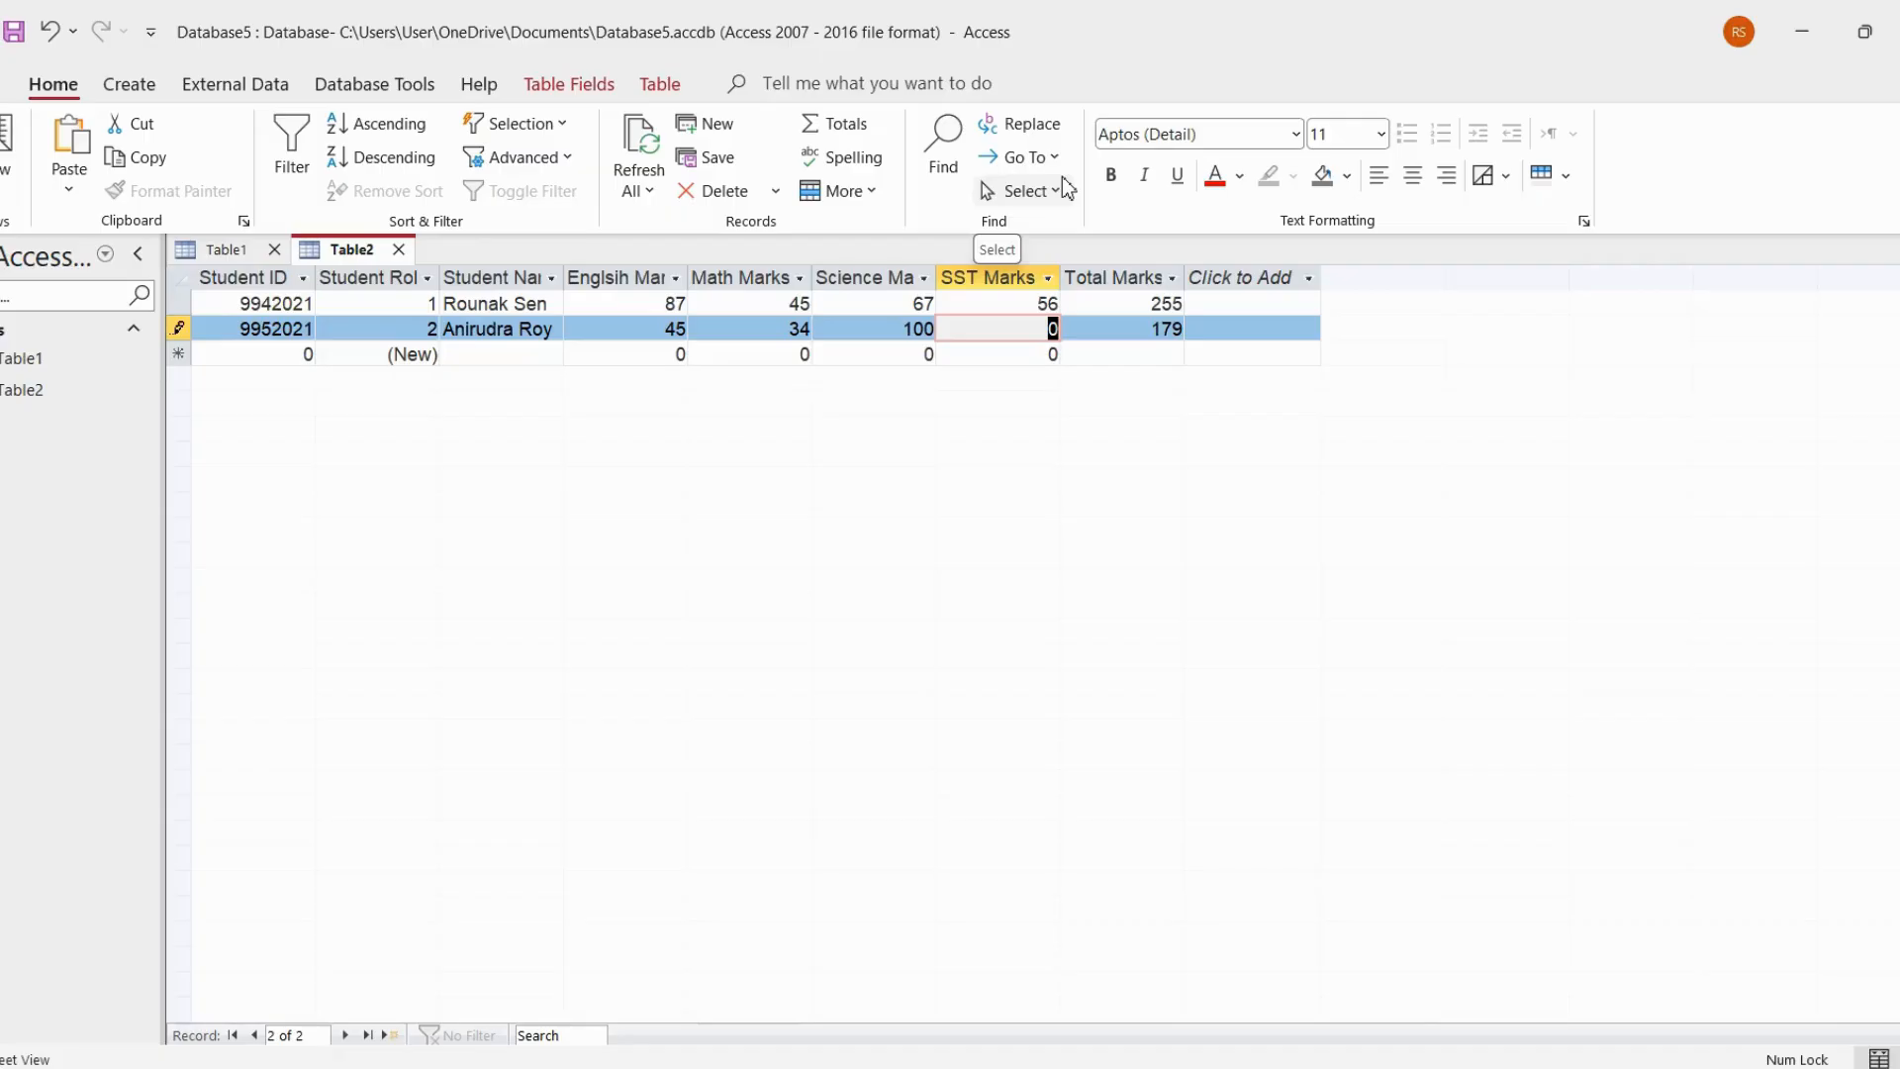
{"action": "type", "text": "21"}
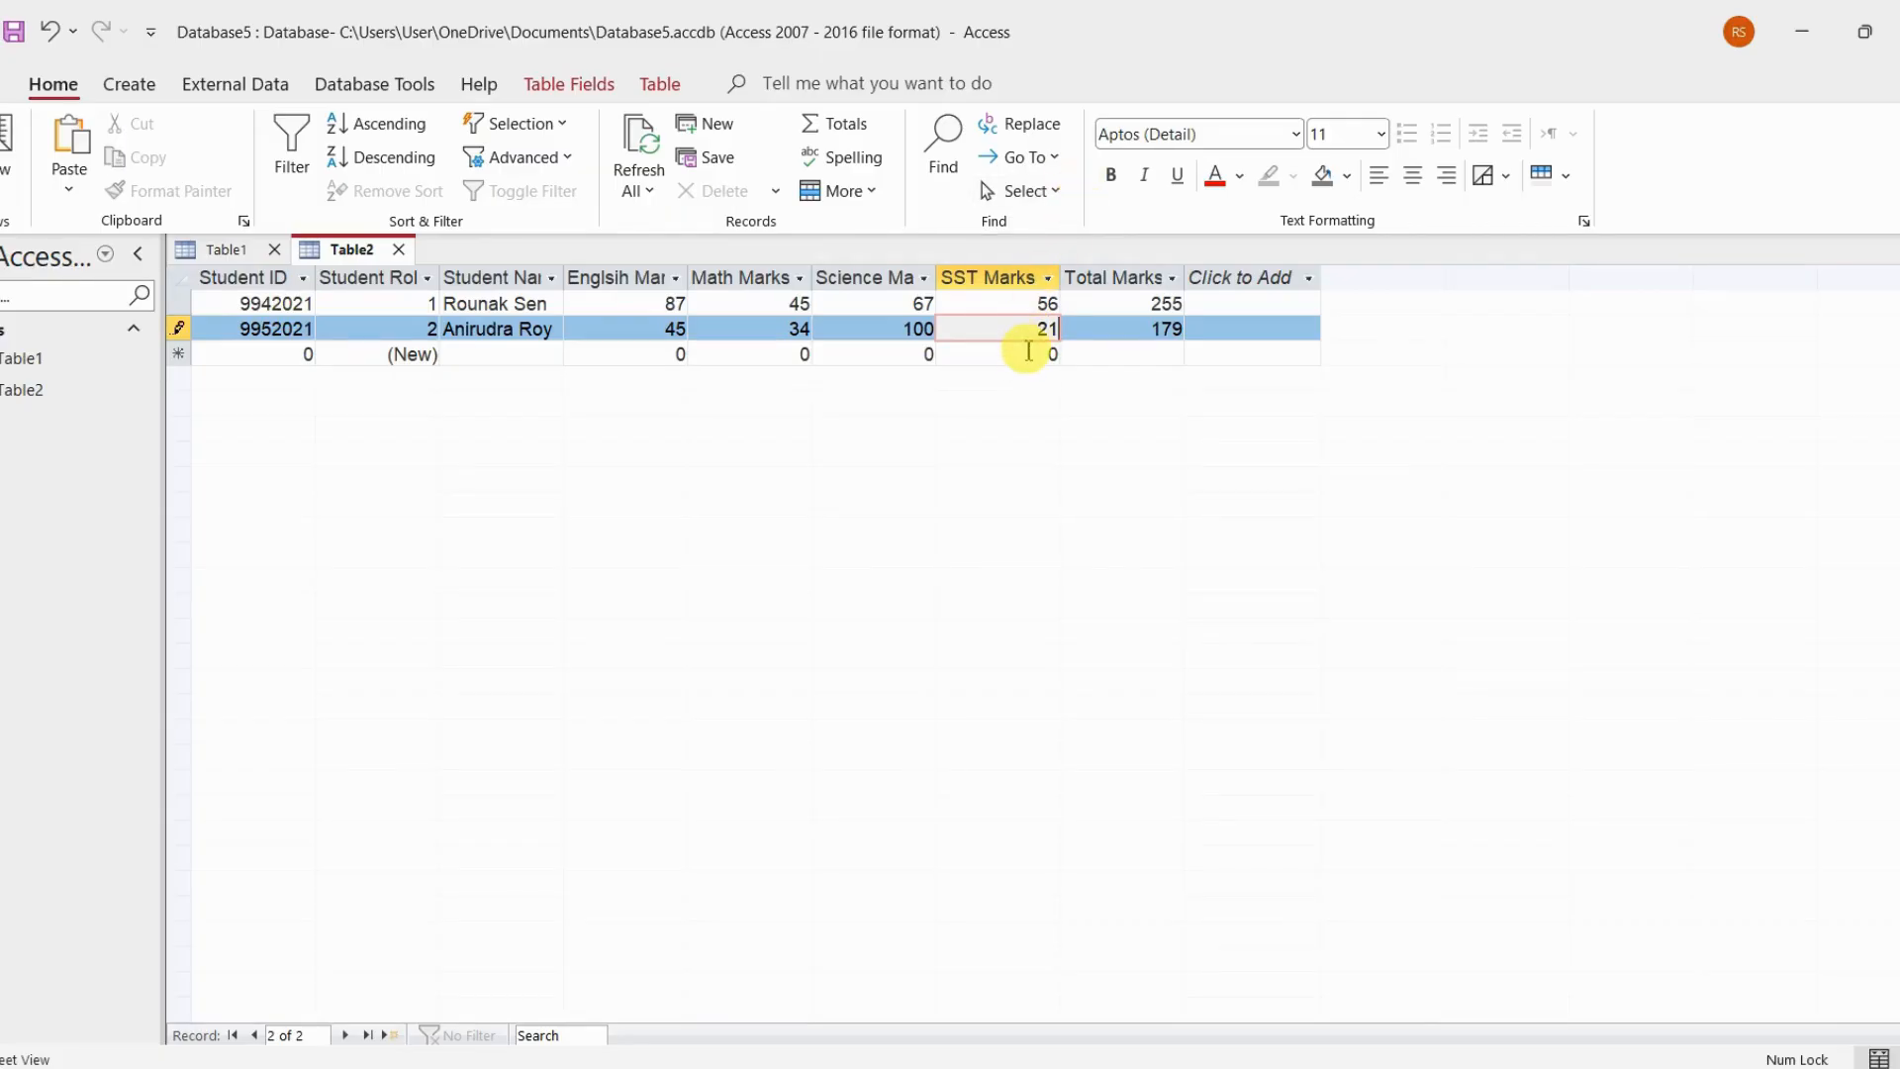
{"action": "left_click", "coordinate": [1028, 356]}
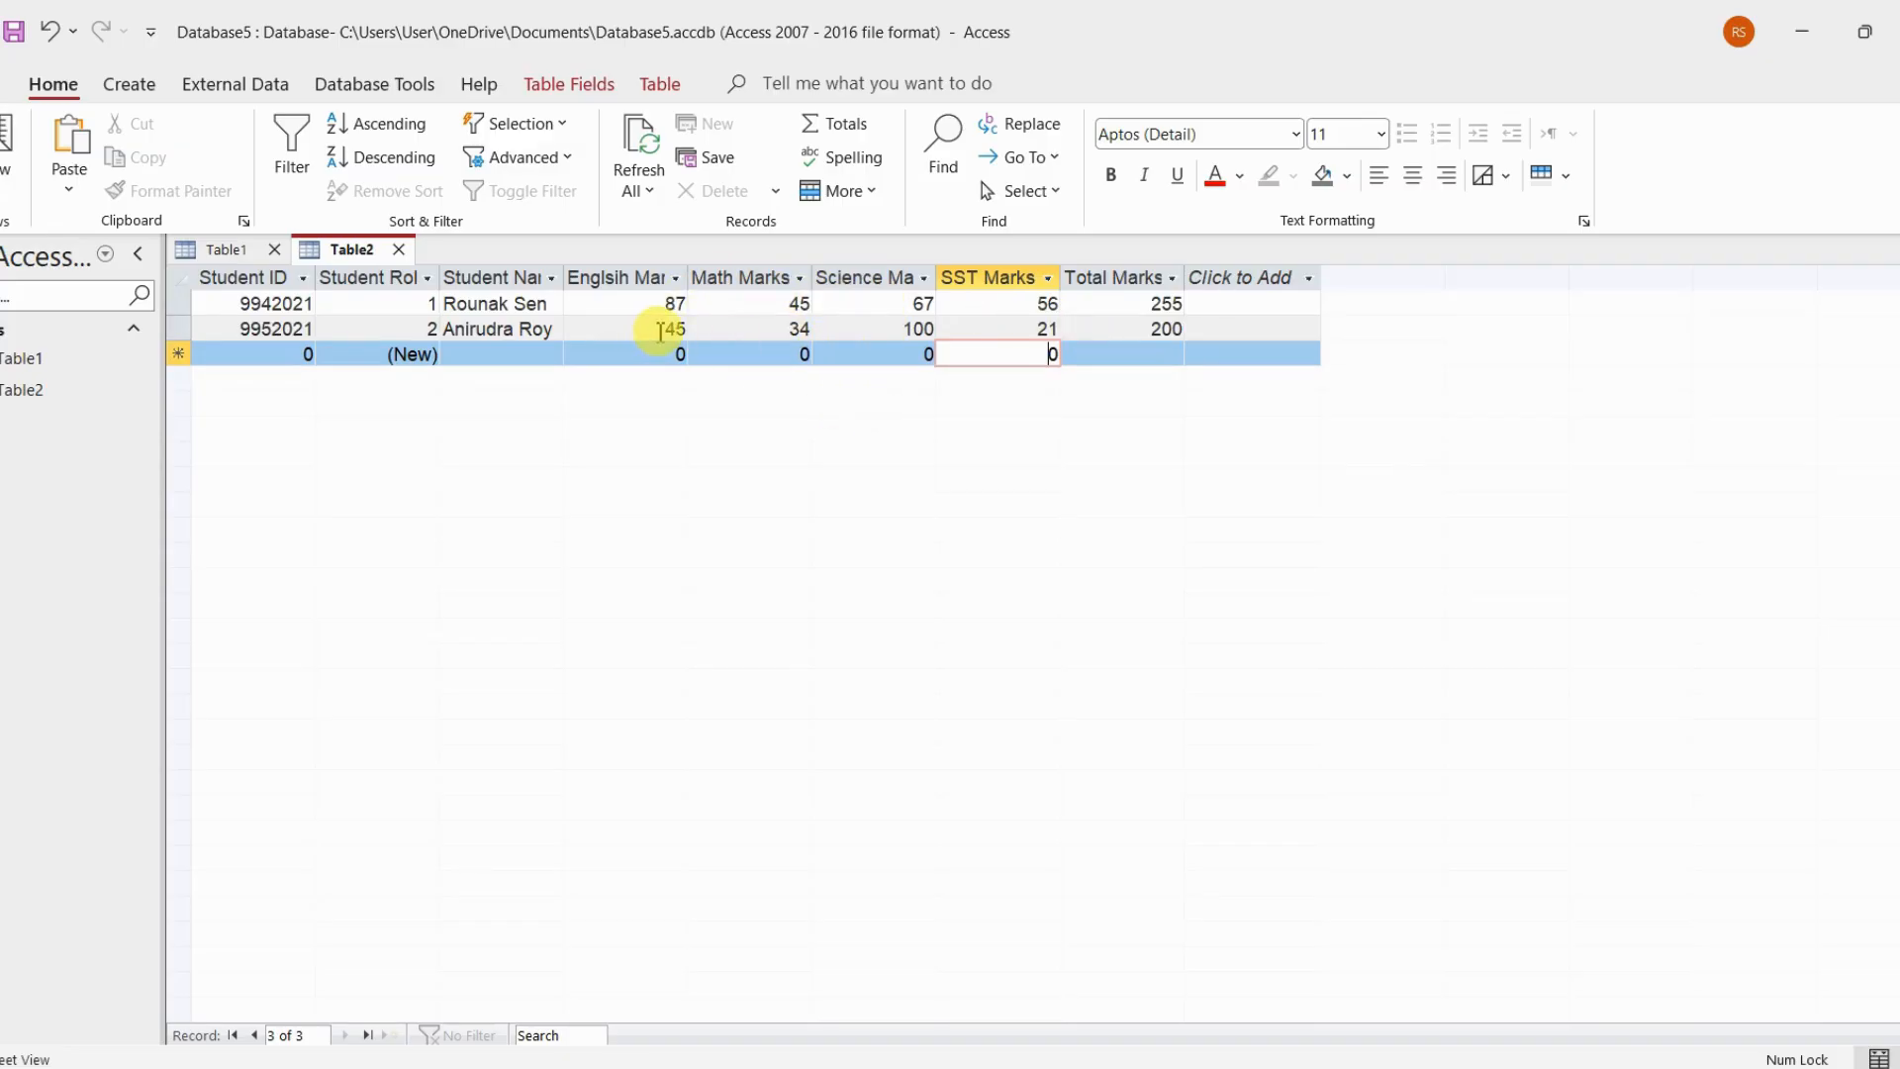
{"action": "left_click", "coordinate": [664, 330]}
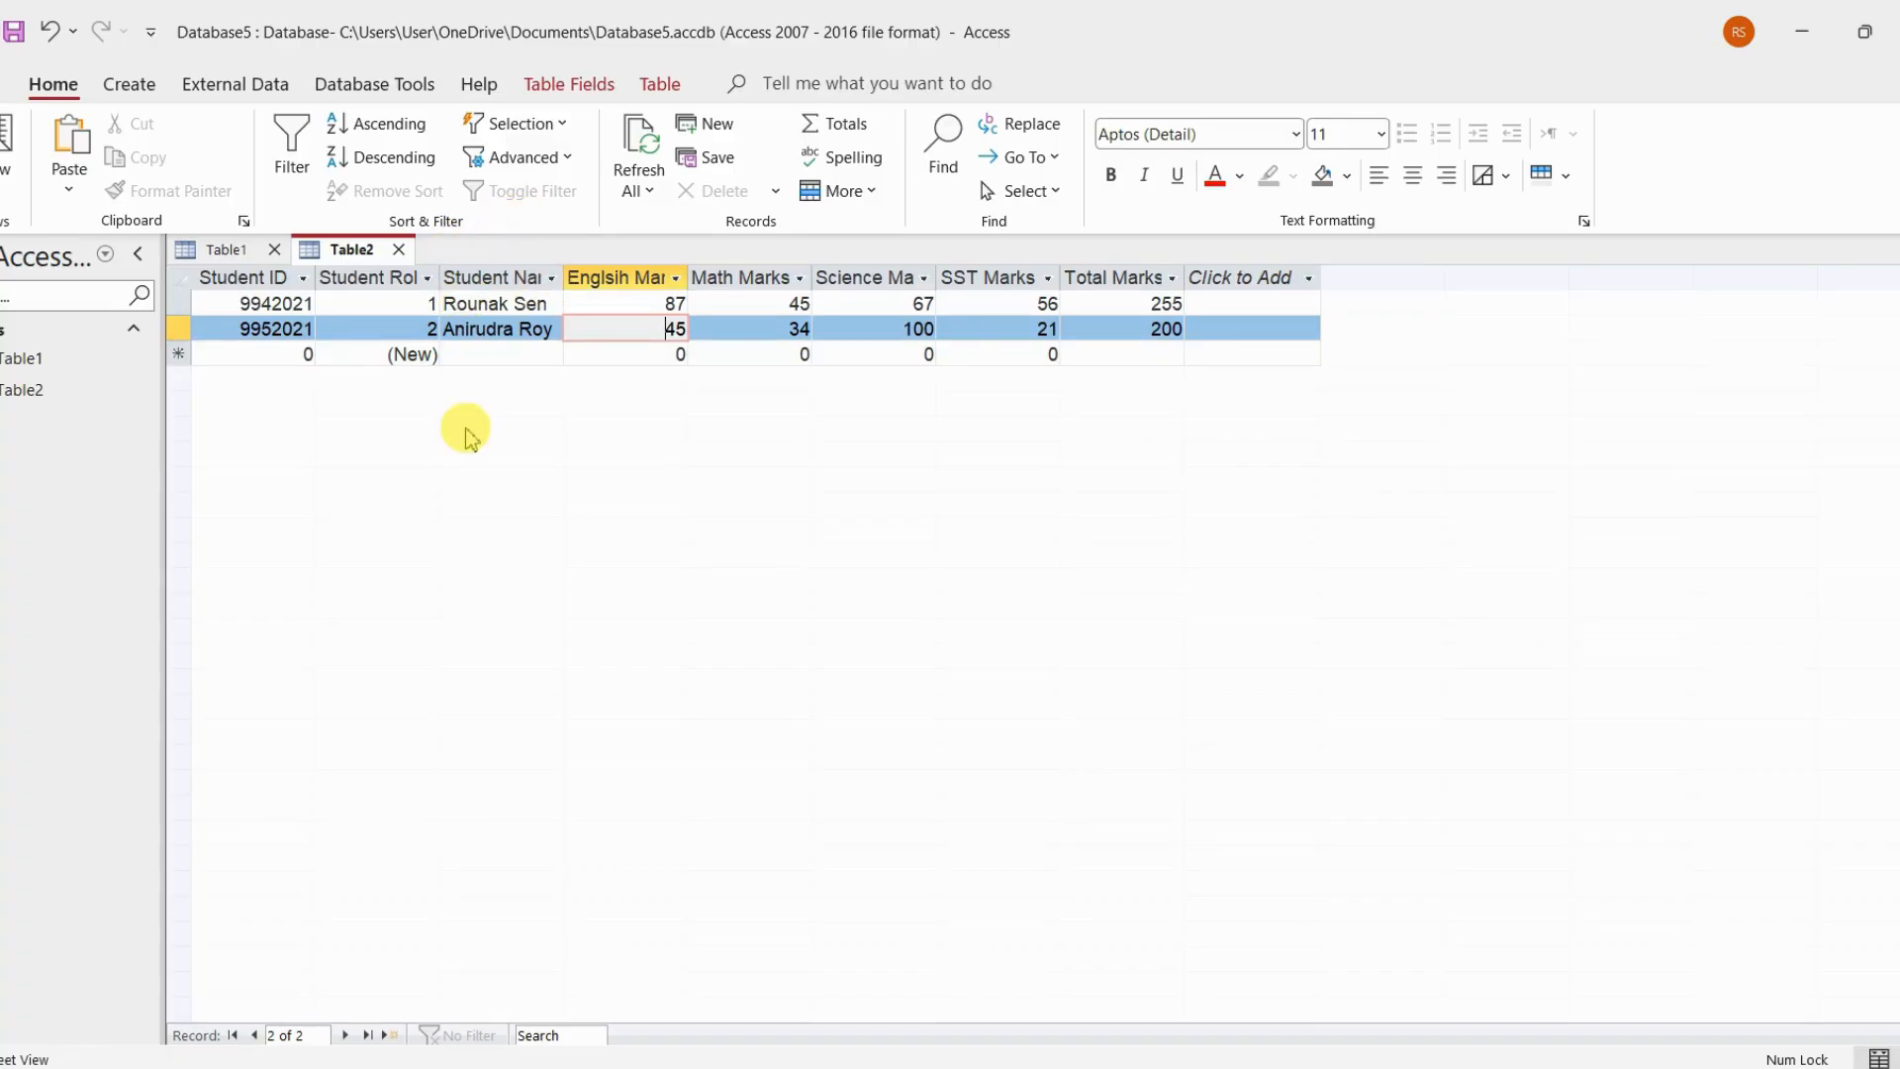
Create a new query in Design View and add Table1 and Table2 to it
{"action": "left_click", "coordinate": [130, 83]}
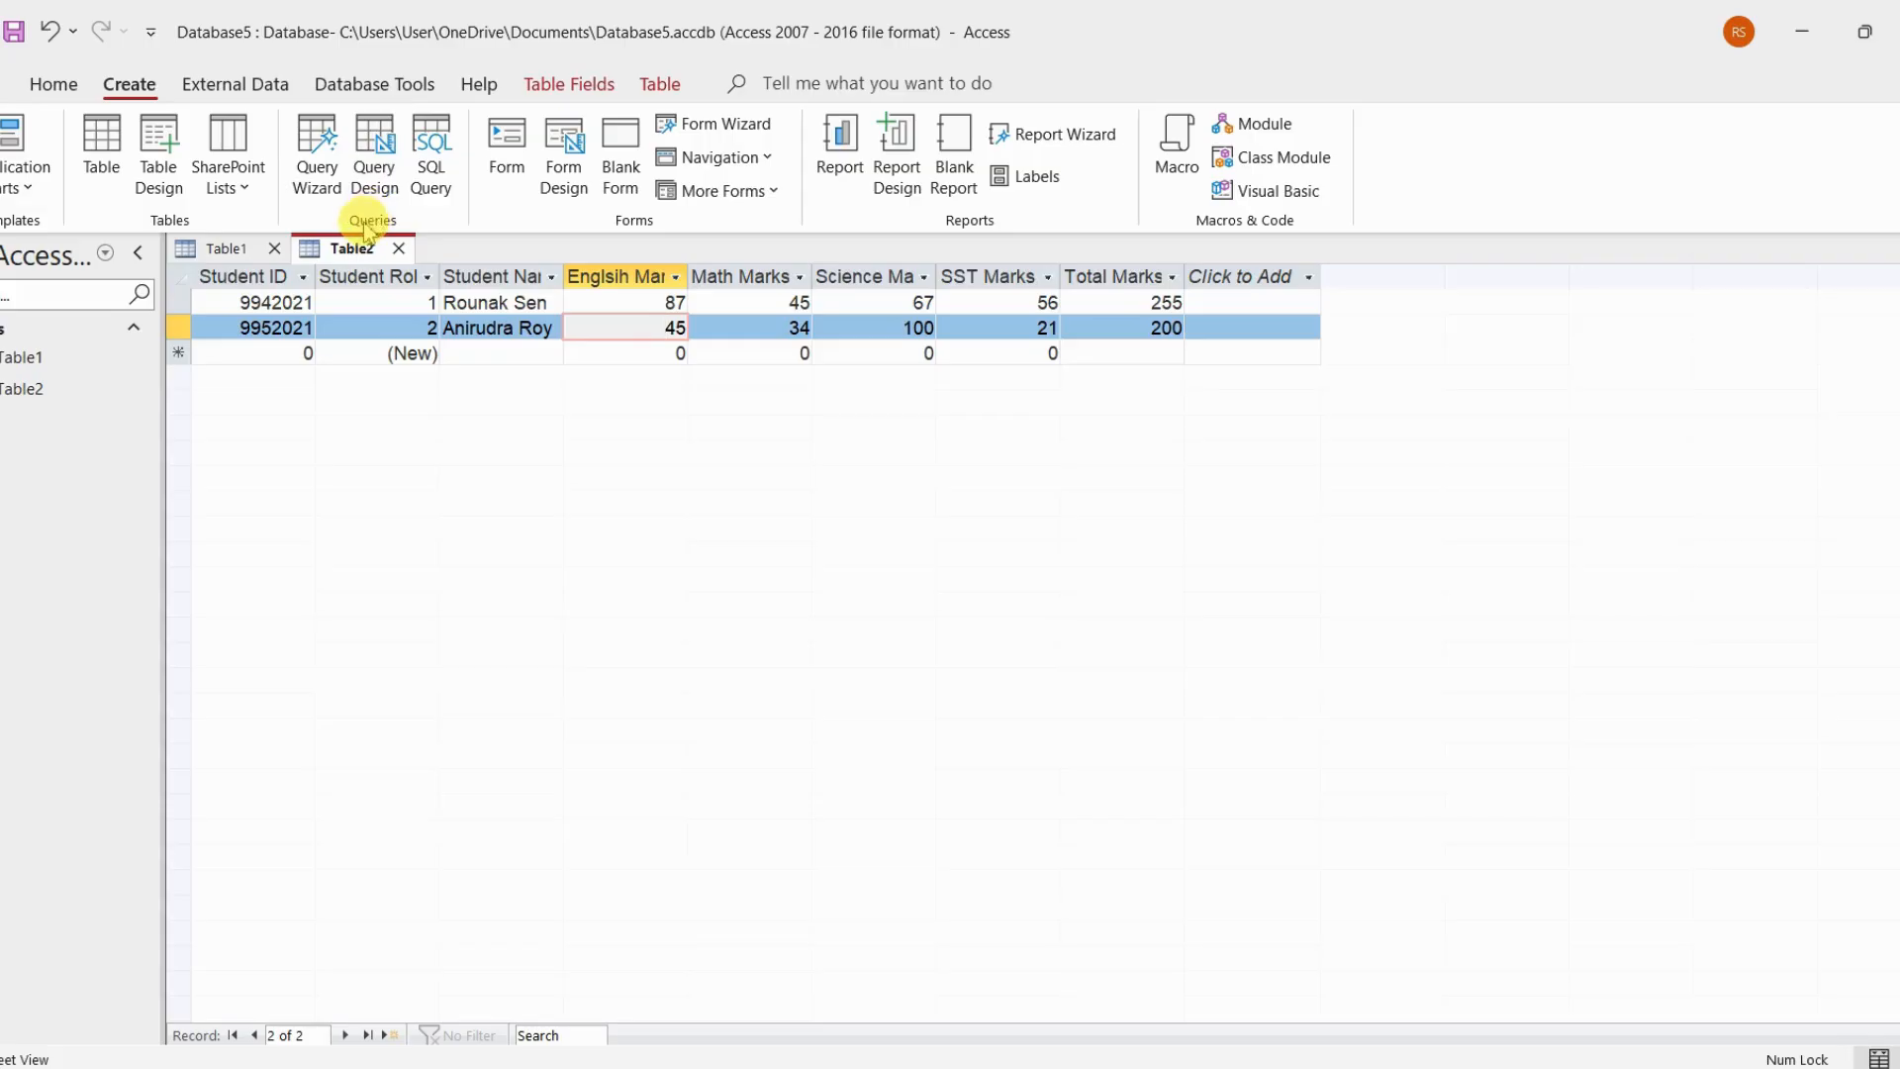
{"action": "left_click", "coordinate": [375, 154]}
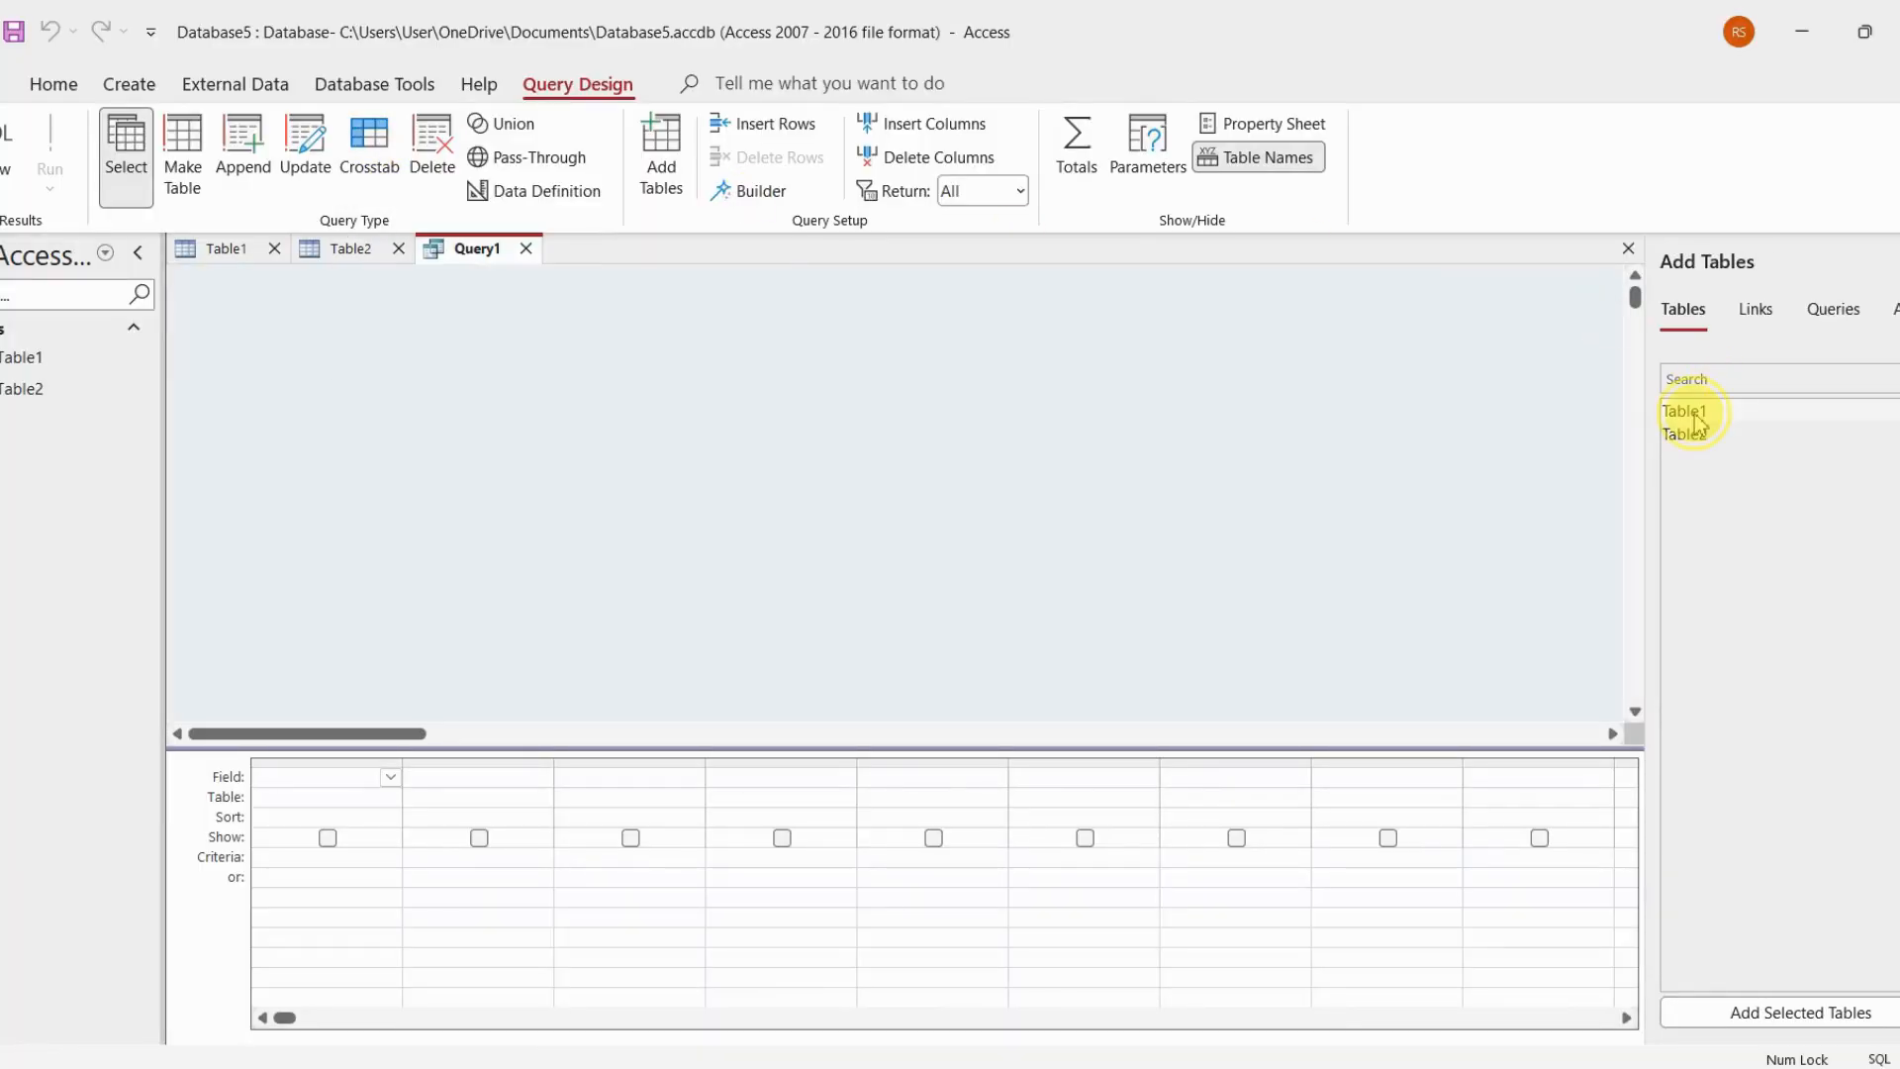
{"action": "left_click_drag", "start_coordinate": [1686, 411], "coordinate": [683, 408]}
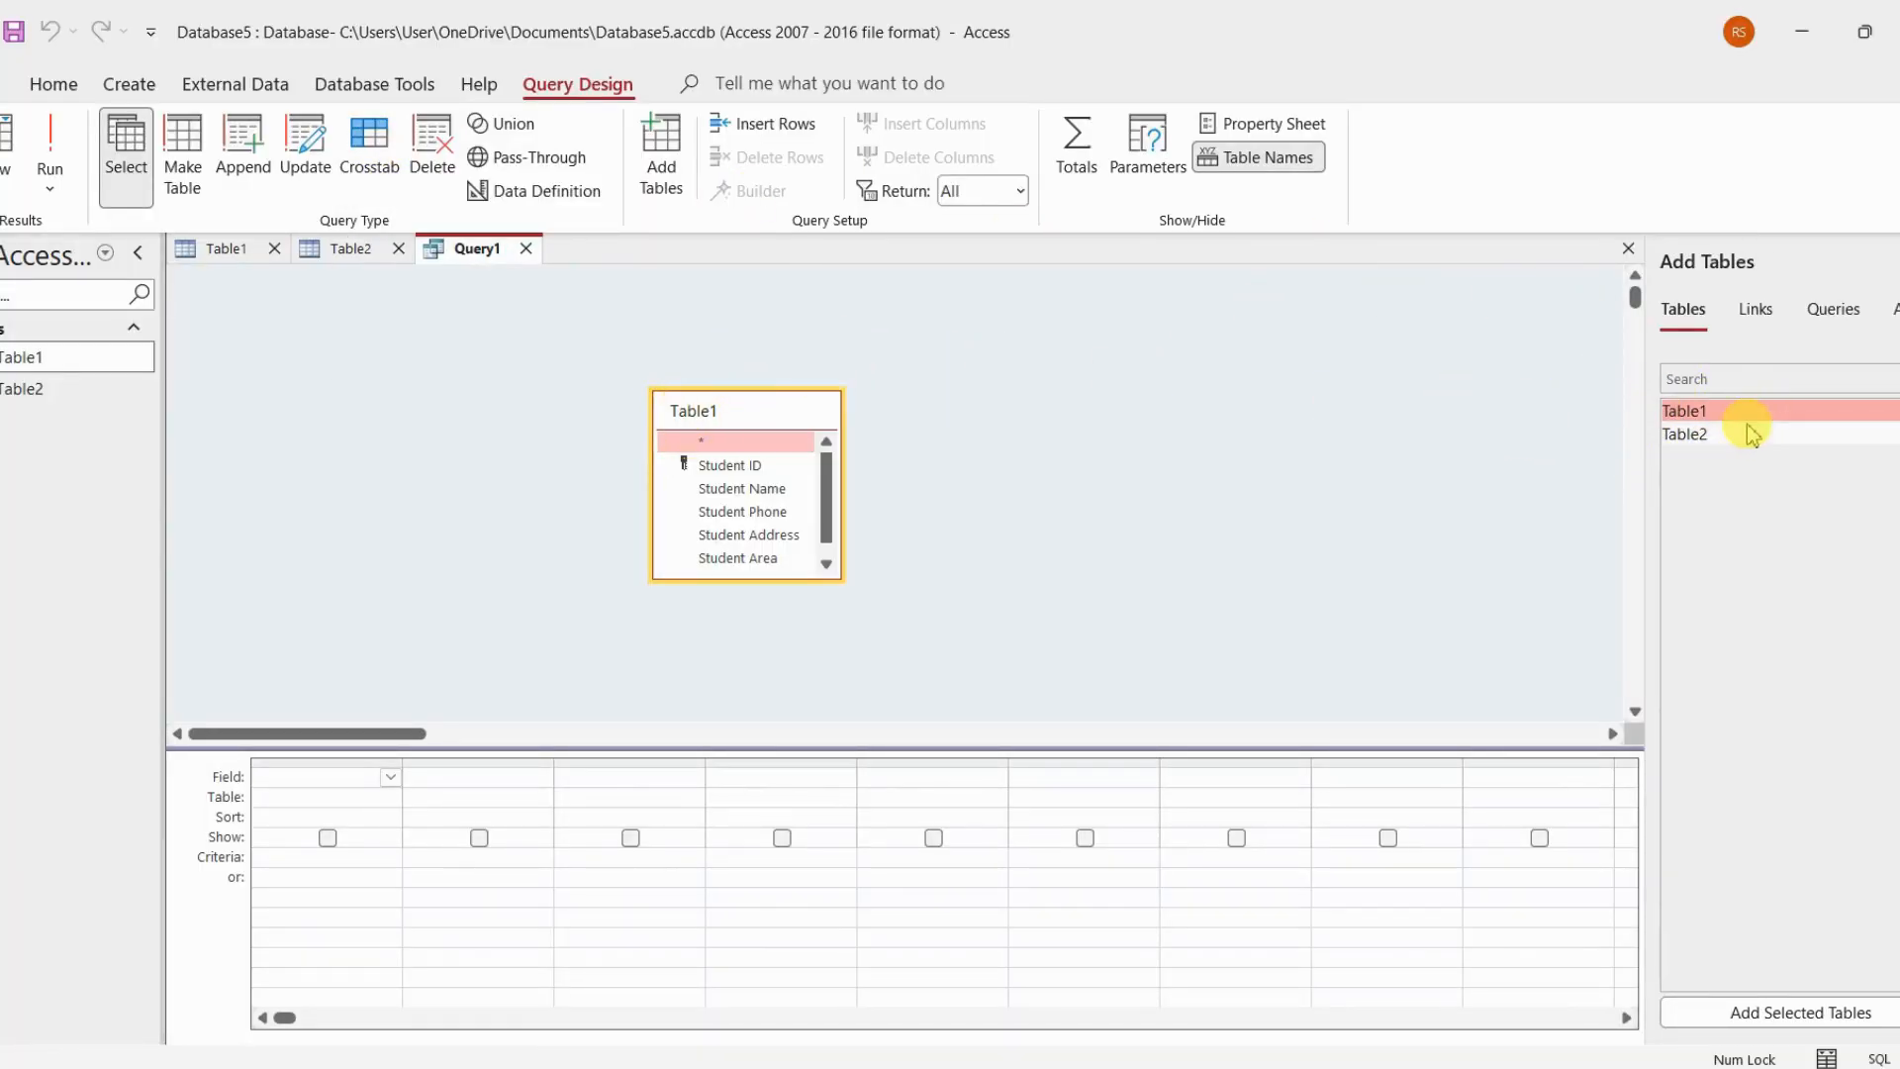
{"action": "left_click_drag", "start_coordinate": [1727, 444], "coordinate": [1095, 431]}
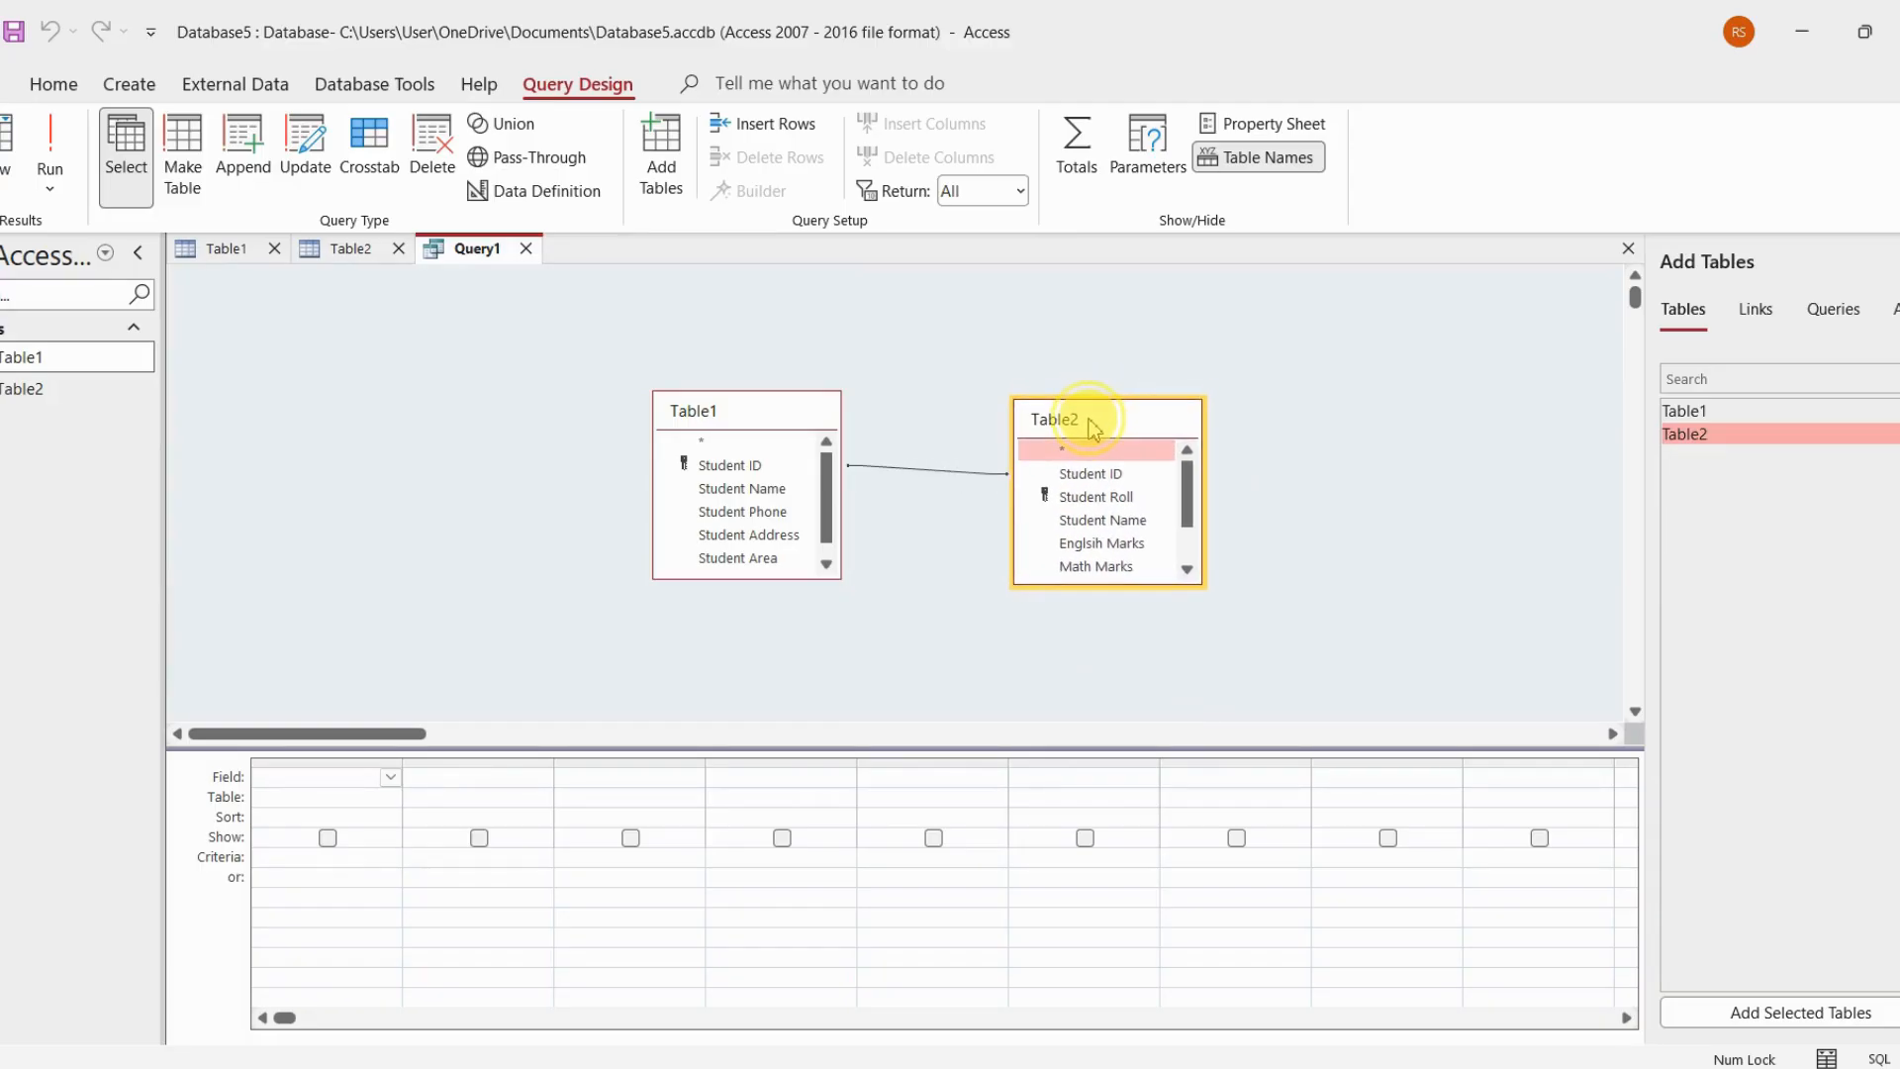
Join Table1's Student Name field to Table2's Student Name field in the query design
{"action": "left_click", "coordinate": [748, 492]}
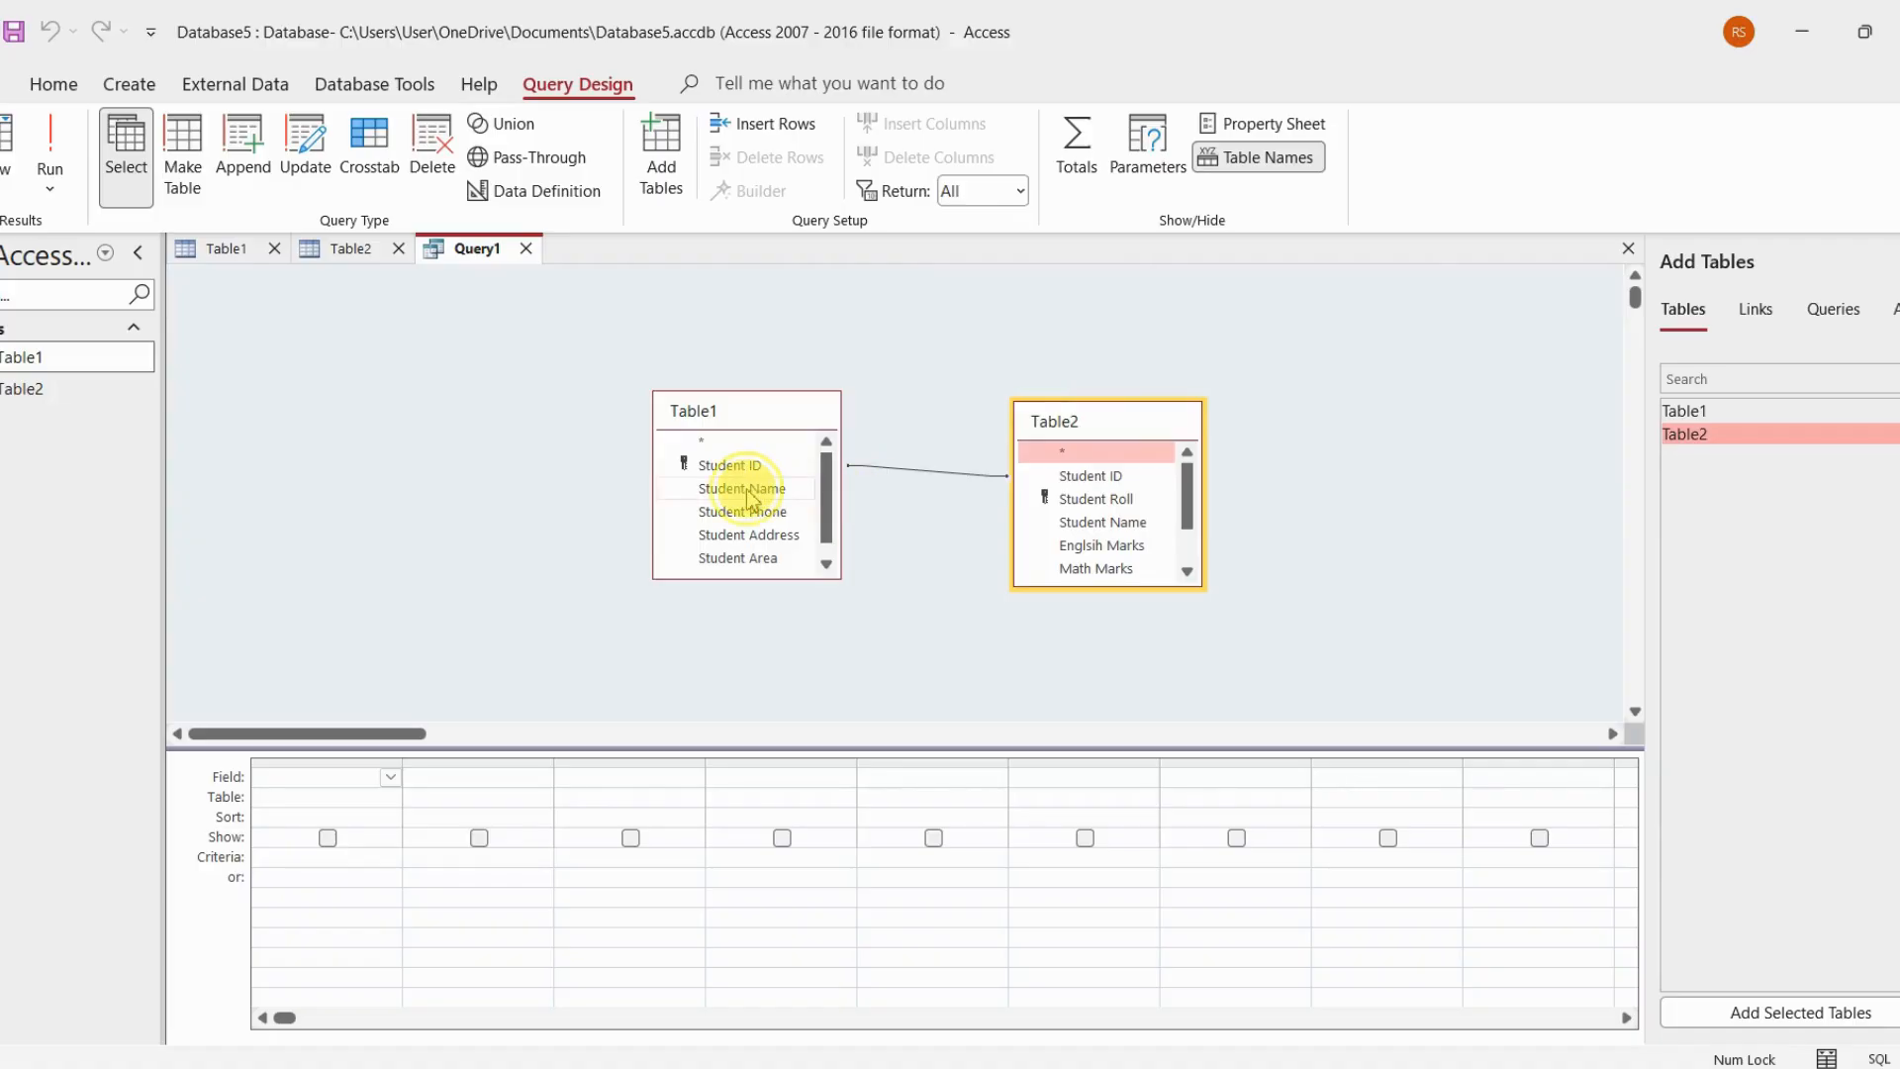
{"action": "left_click_drag", "start_coordinate": [747, 492], "coordinate": [1089, 525]}
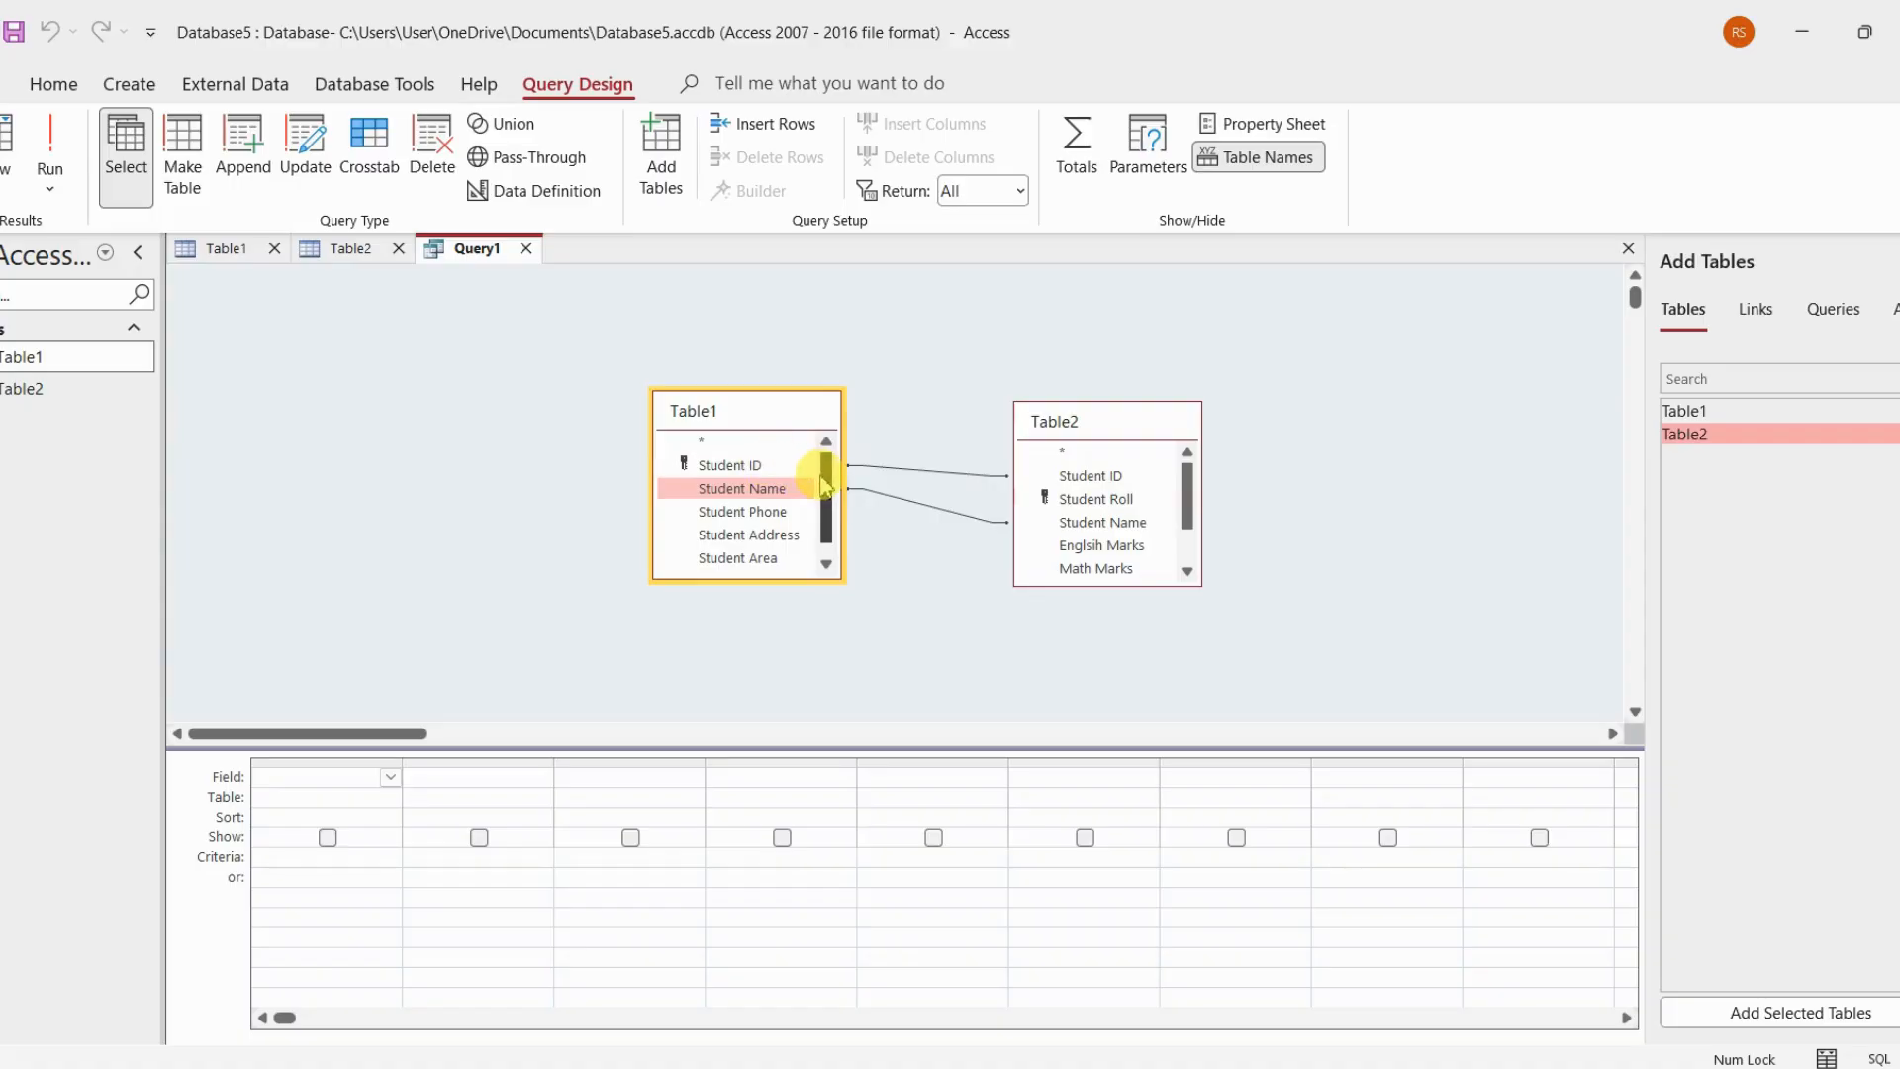
{"action": "scroll", "coordinate": [794, 511], "scroll_direction": "down", "scroll_amount": 1}
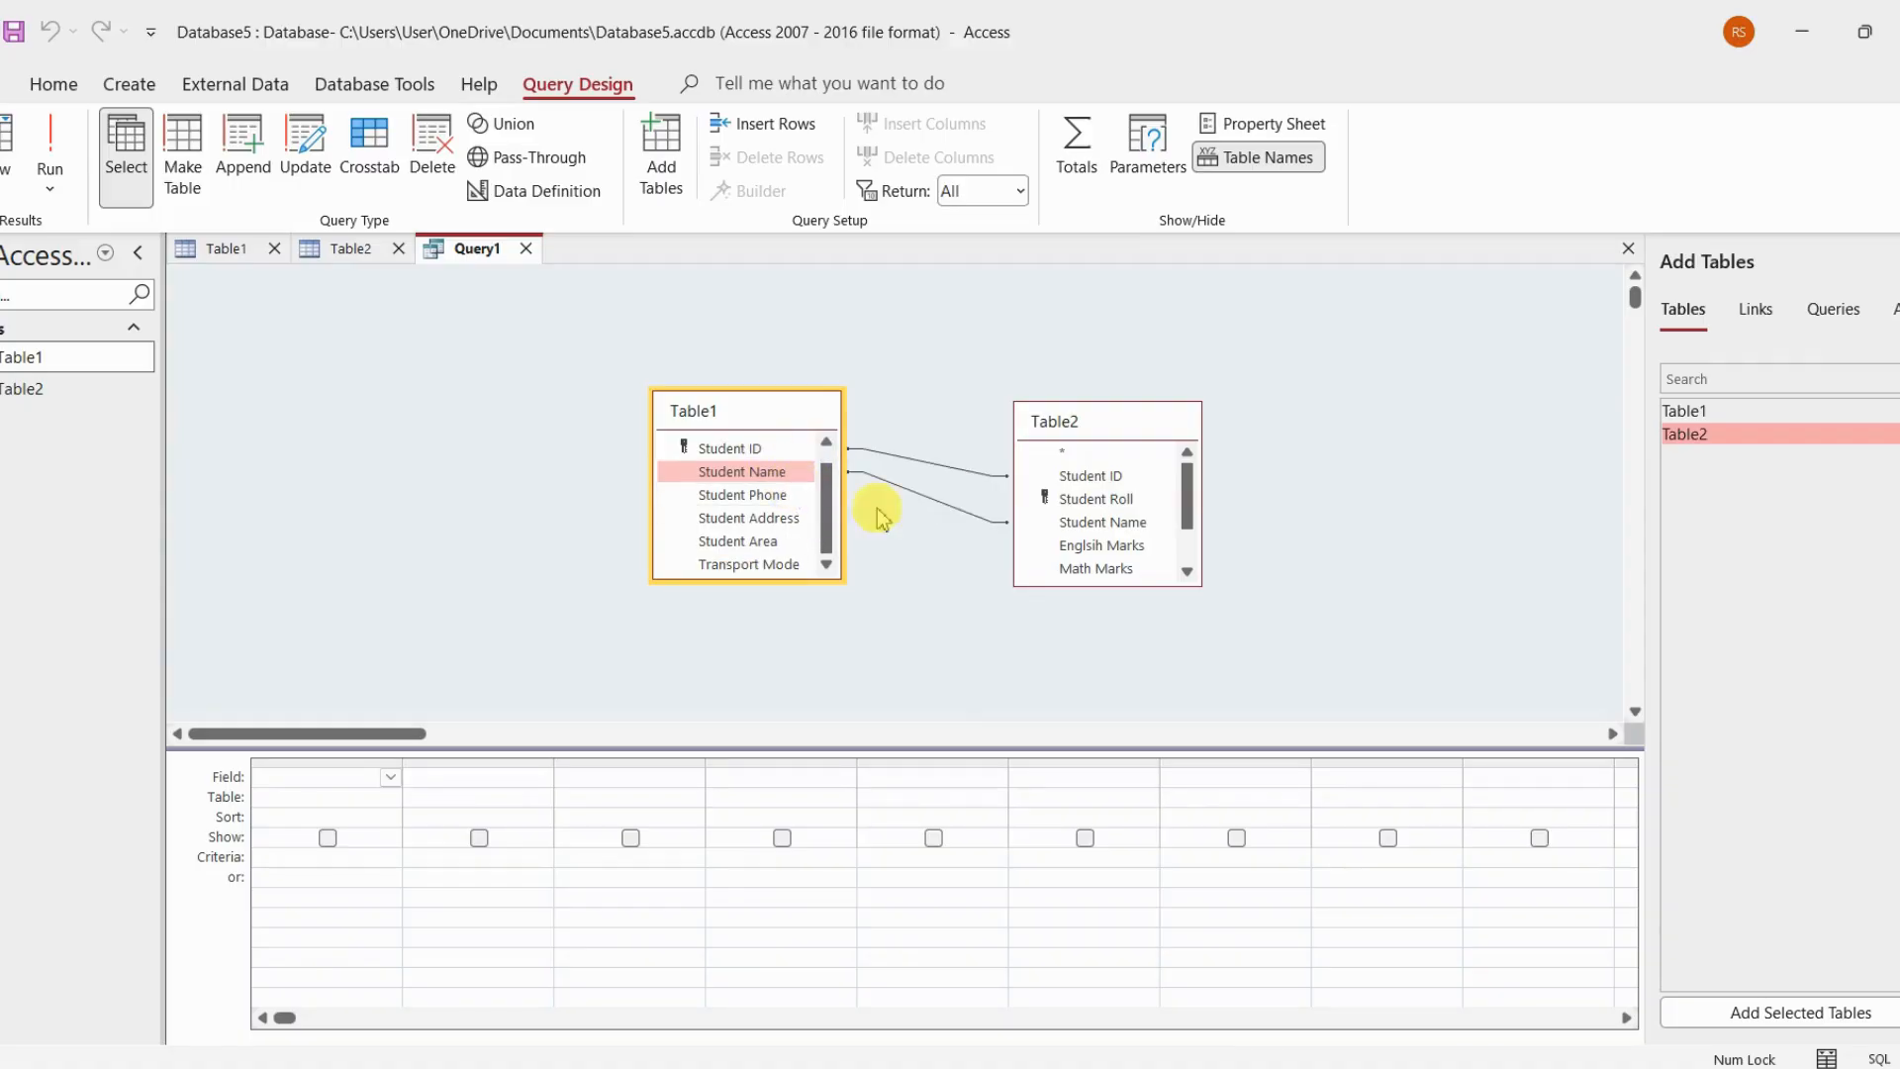
{"action": "scroll", "coordinate": [1098, 530], "scroll_direction": "down", "scroll_amount": 1}
{"action": "scroll", "coordinate": [1098, 531], "scroll_direction": "up", "scroll_amount": 1}
{"action": "scroll", "coordinate": [1100, 534], "scroll_direction": "down", "scroll_amount": 1}
{"action": "left_click", "coordinate": [1022, 670]}
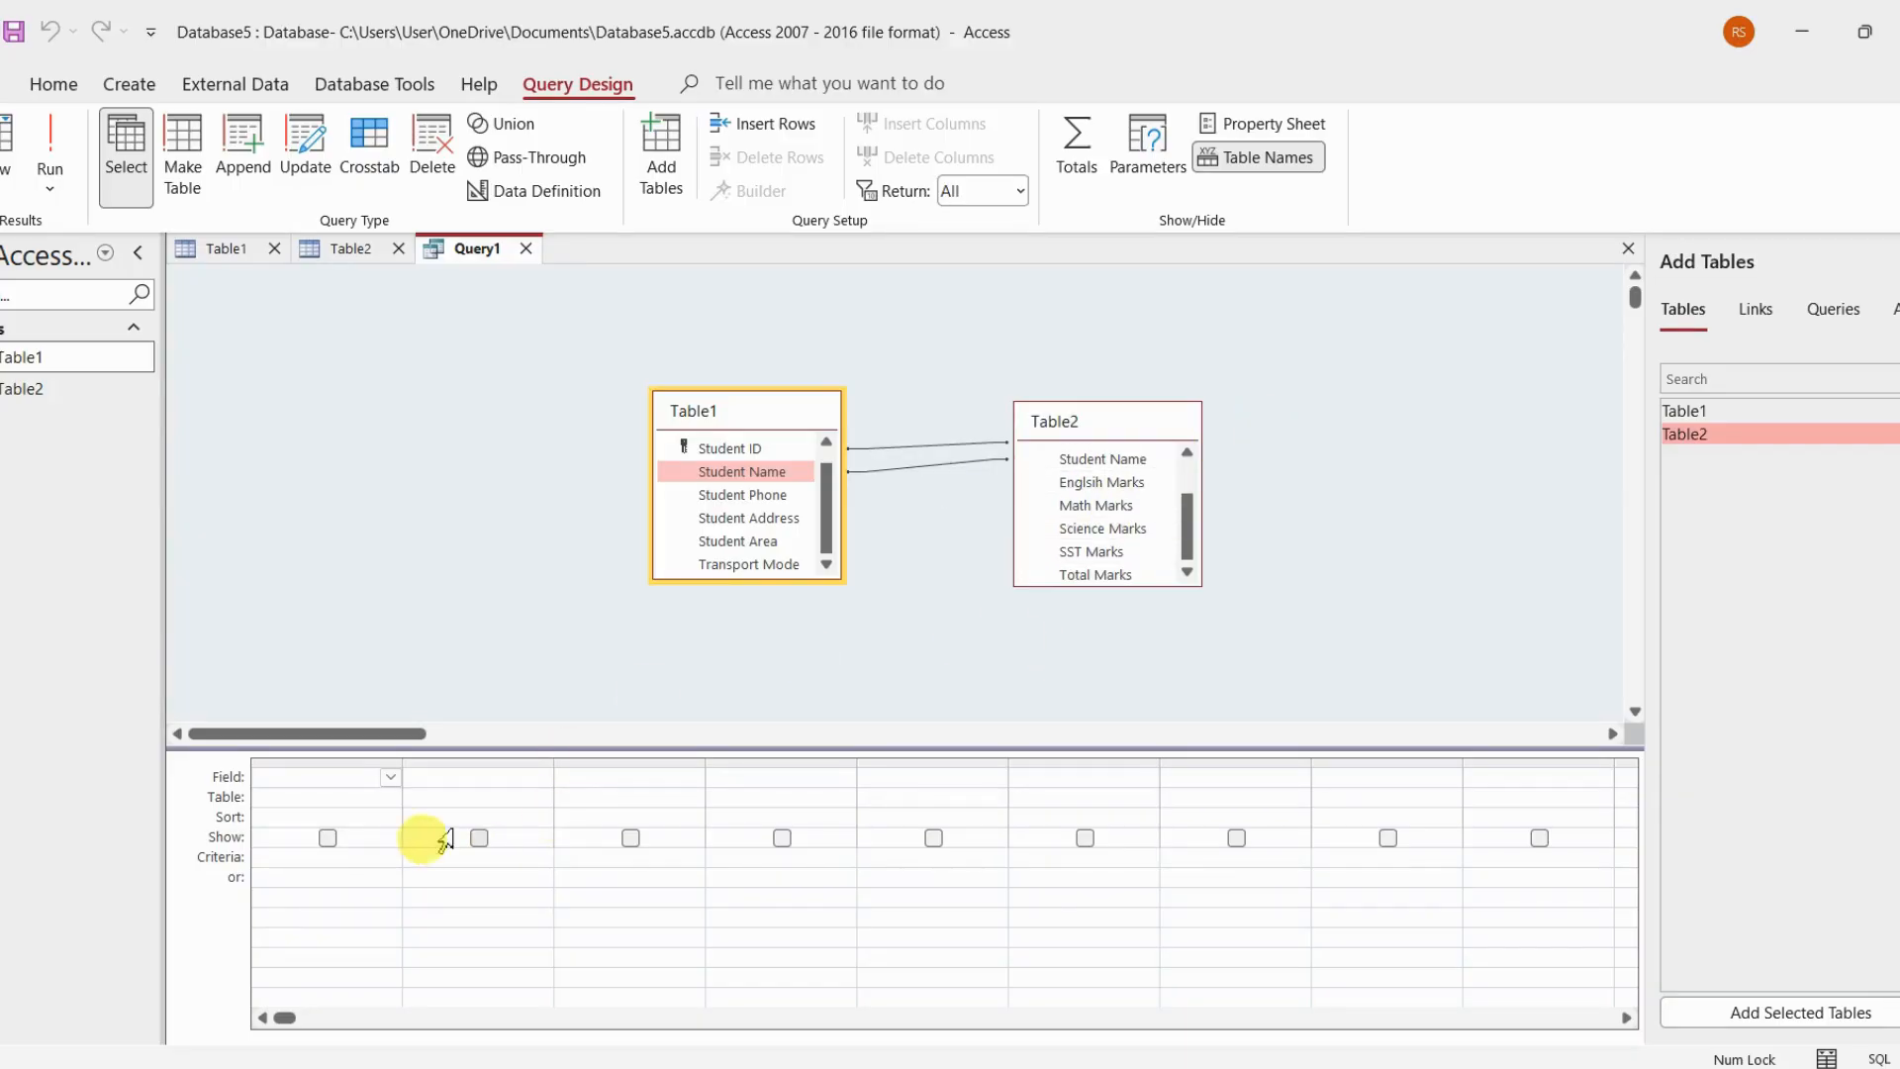
Add Table1's Student ID, Student Name and Student Phone as the first three query fields
{"action": "left_click", "coordinate": [352, 782]}
{"action": "left_click", "coordinate": [389, 780]}
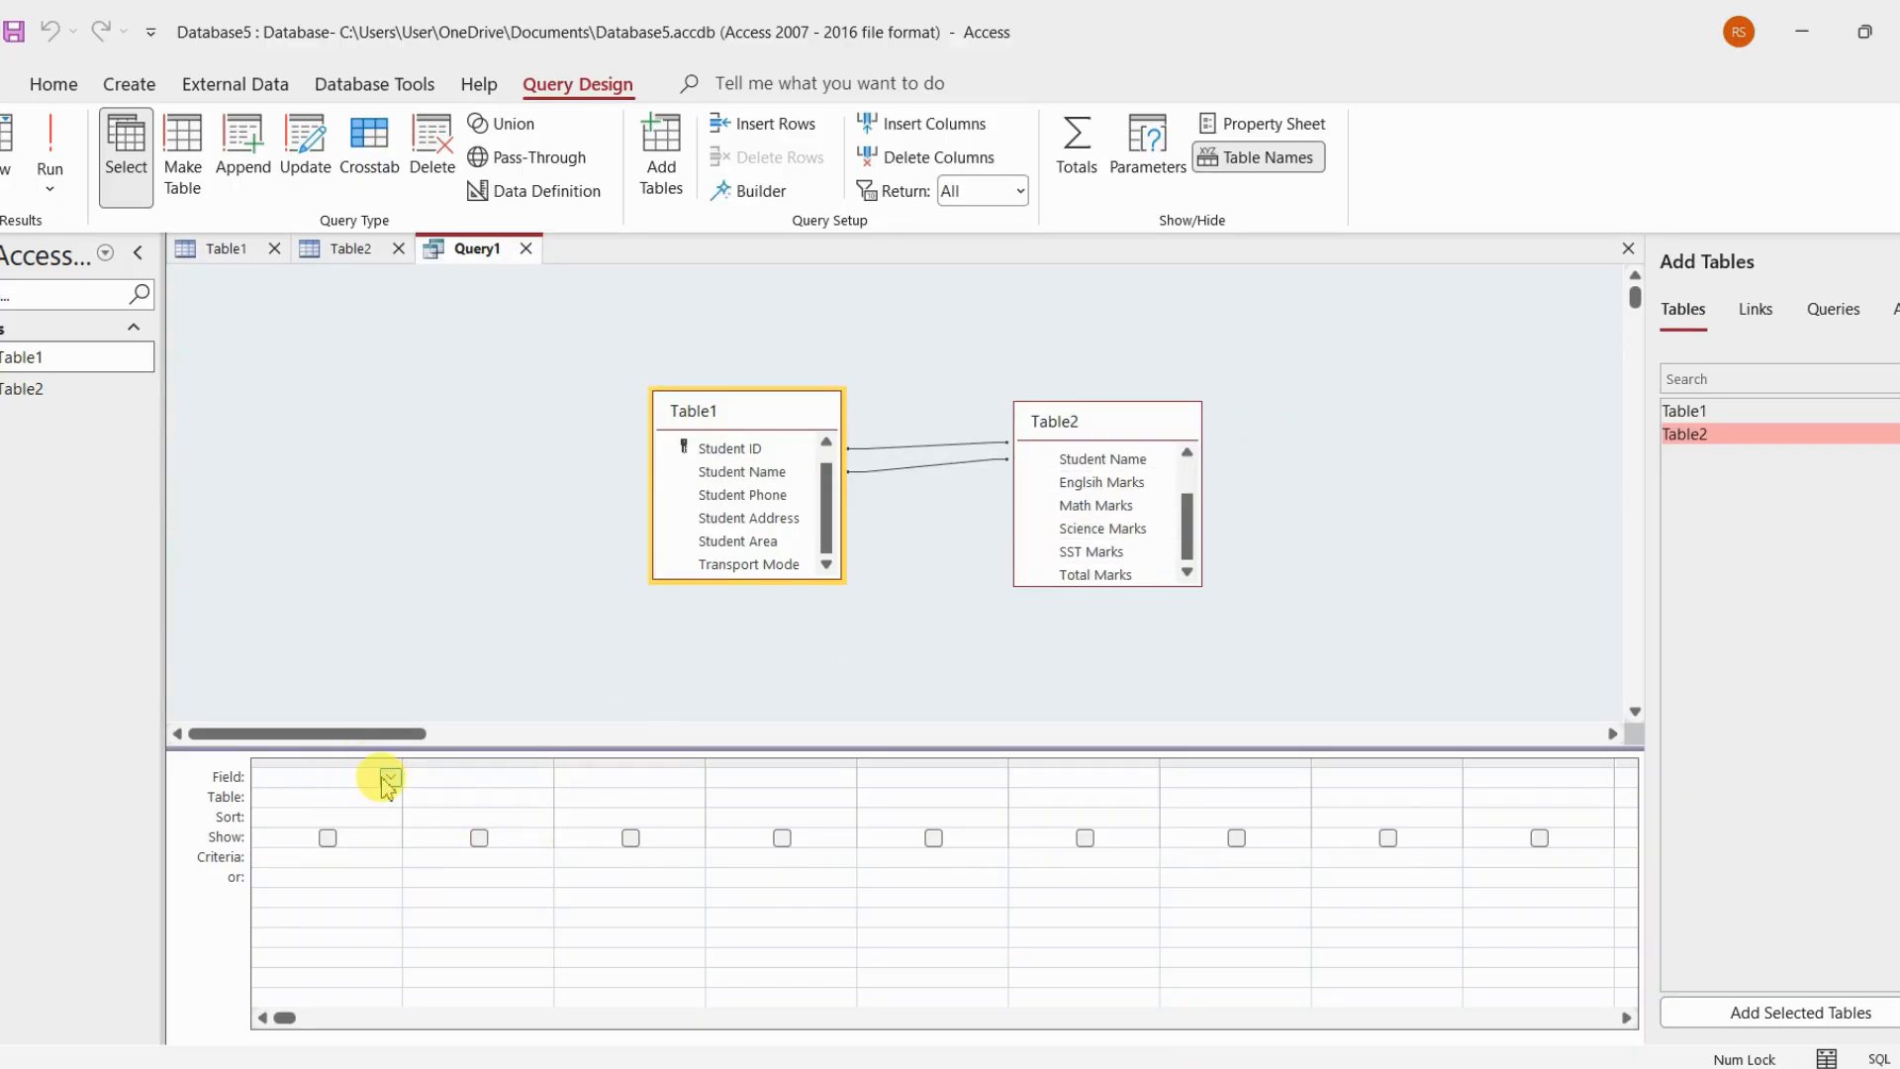
{"action": "left_click", "coordinate": [389, 782]}
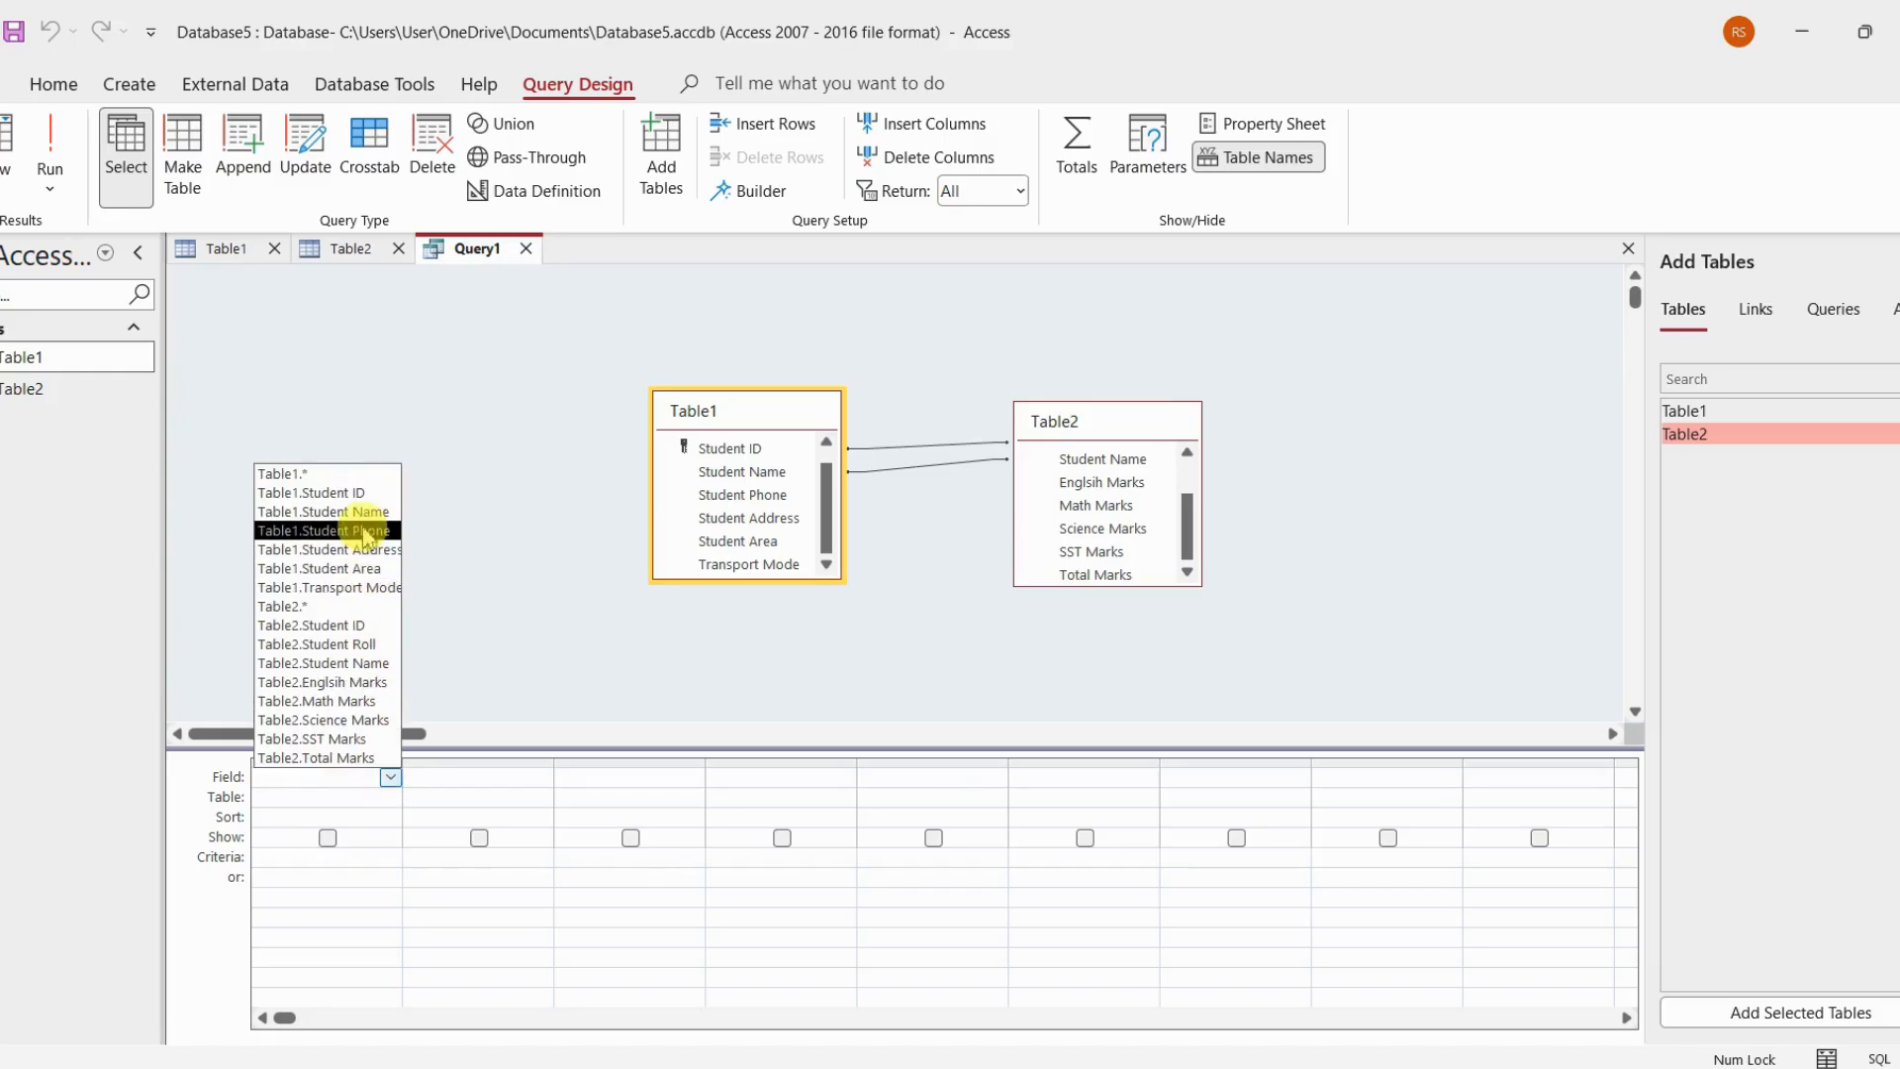
{"action": "left_click", "coordinate": [366, 493]}
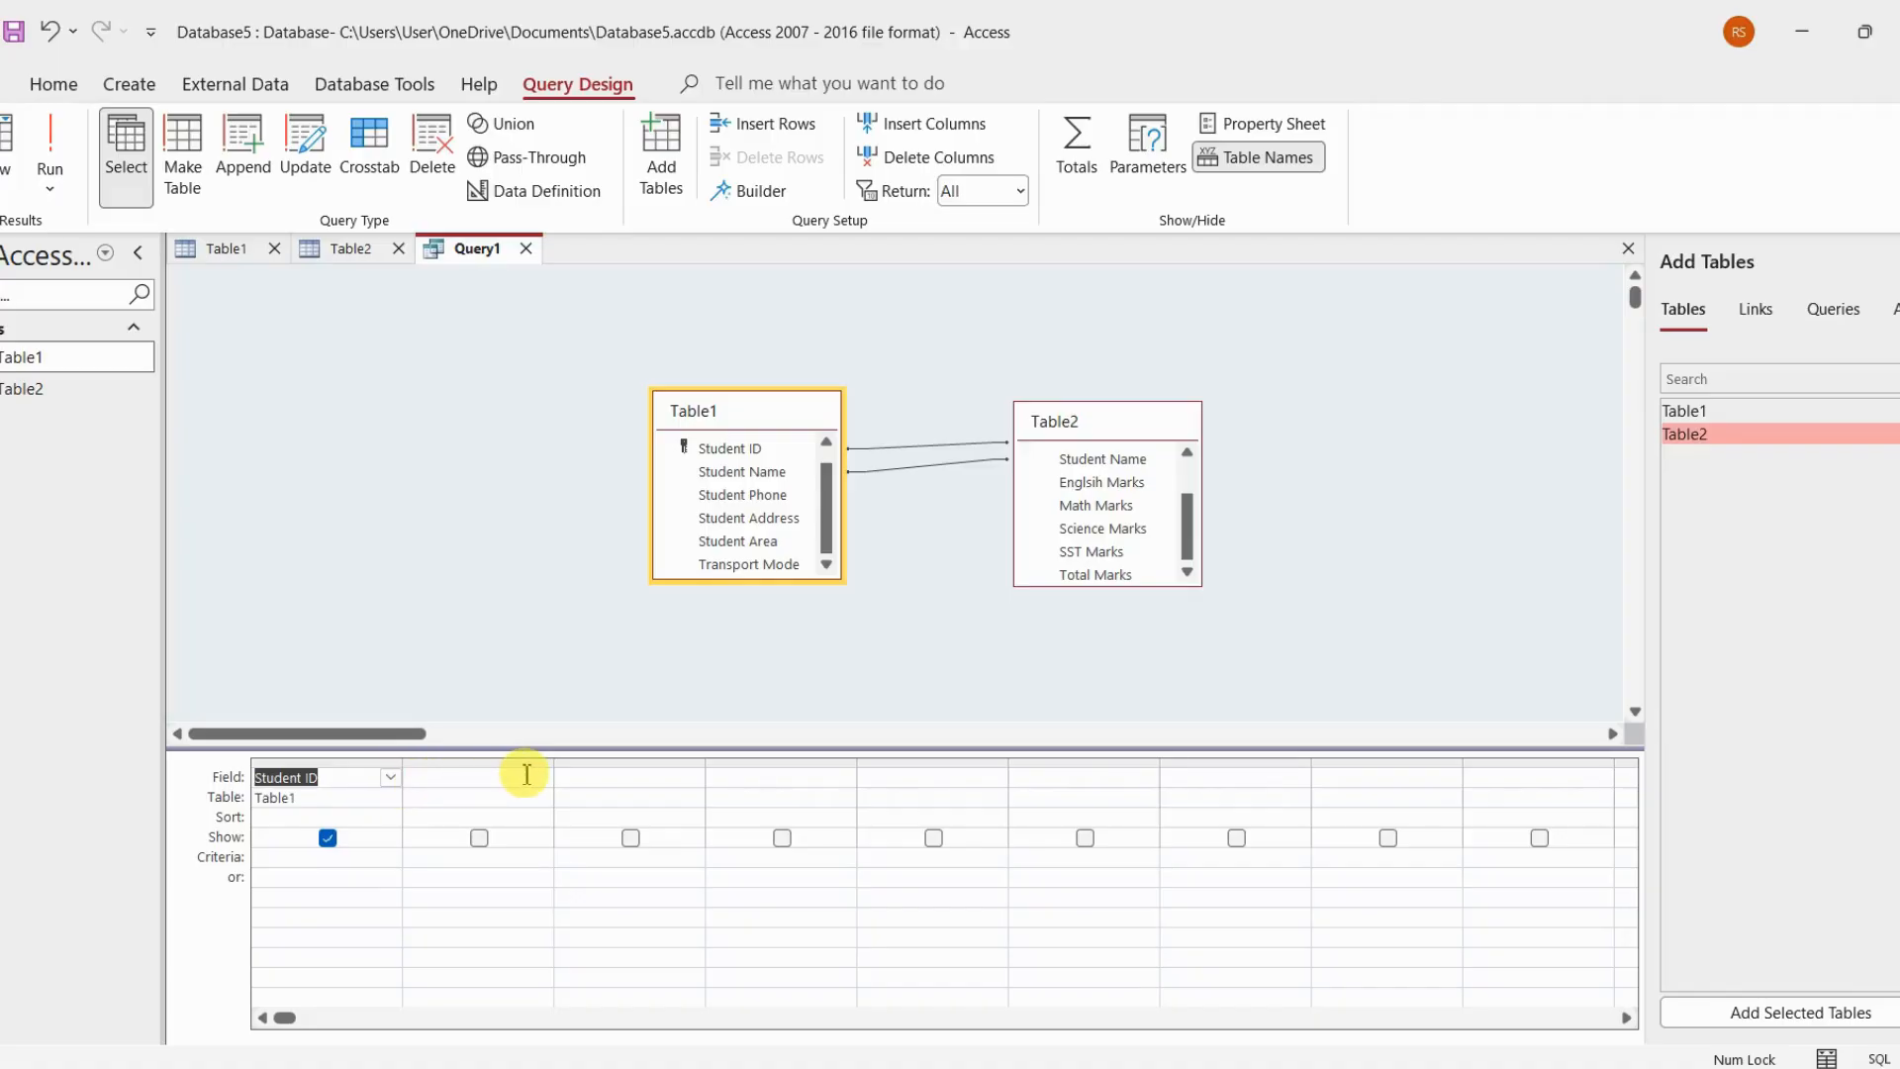
{"action": "left_click", "coordinate": [534, 777]}
{"action": "left_click", "coordinate": [542, 777]}
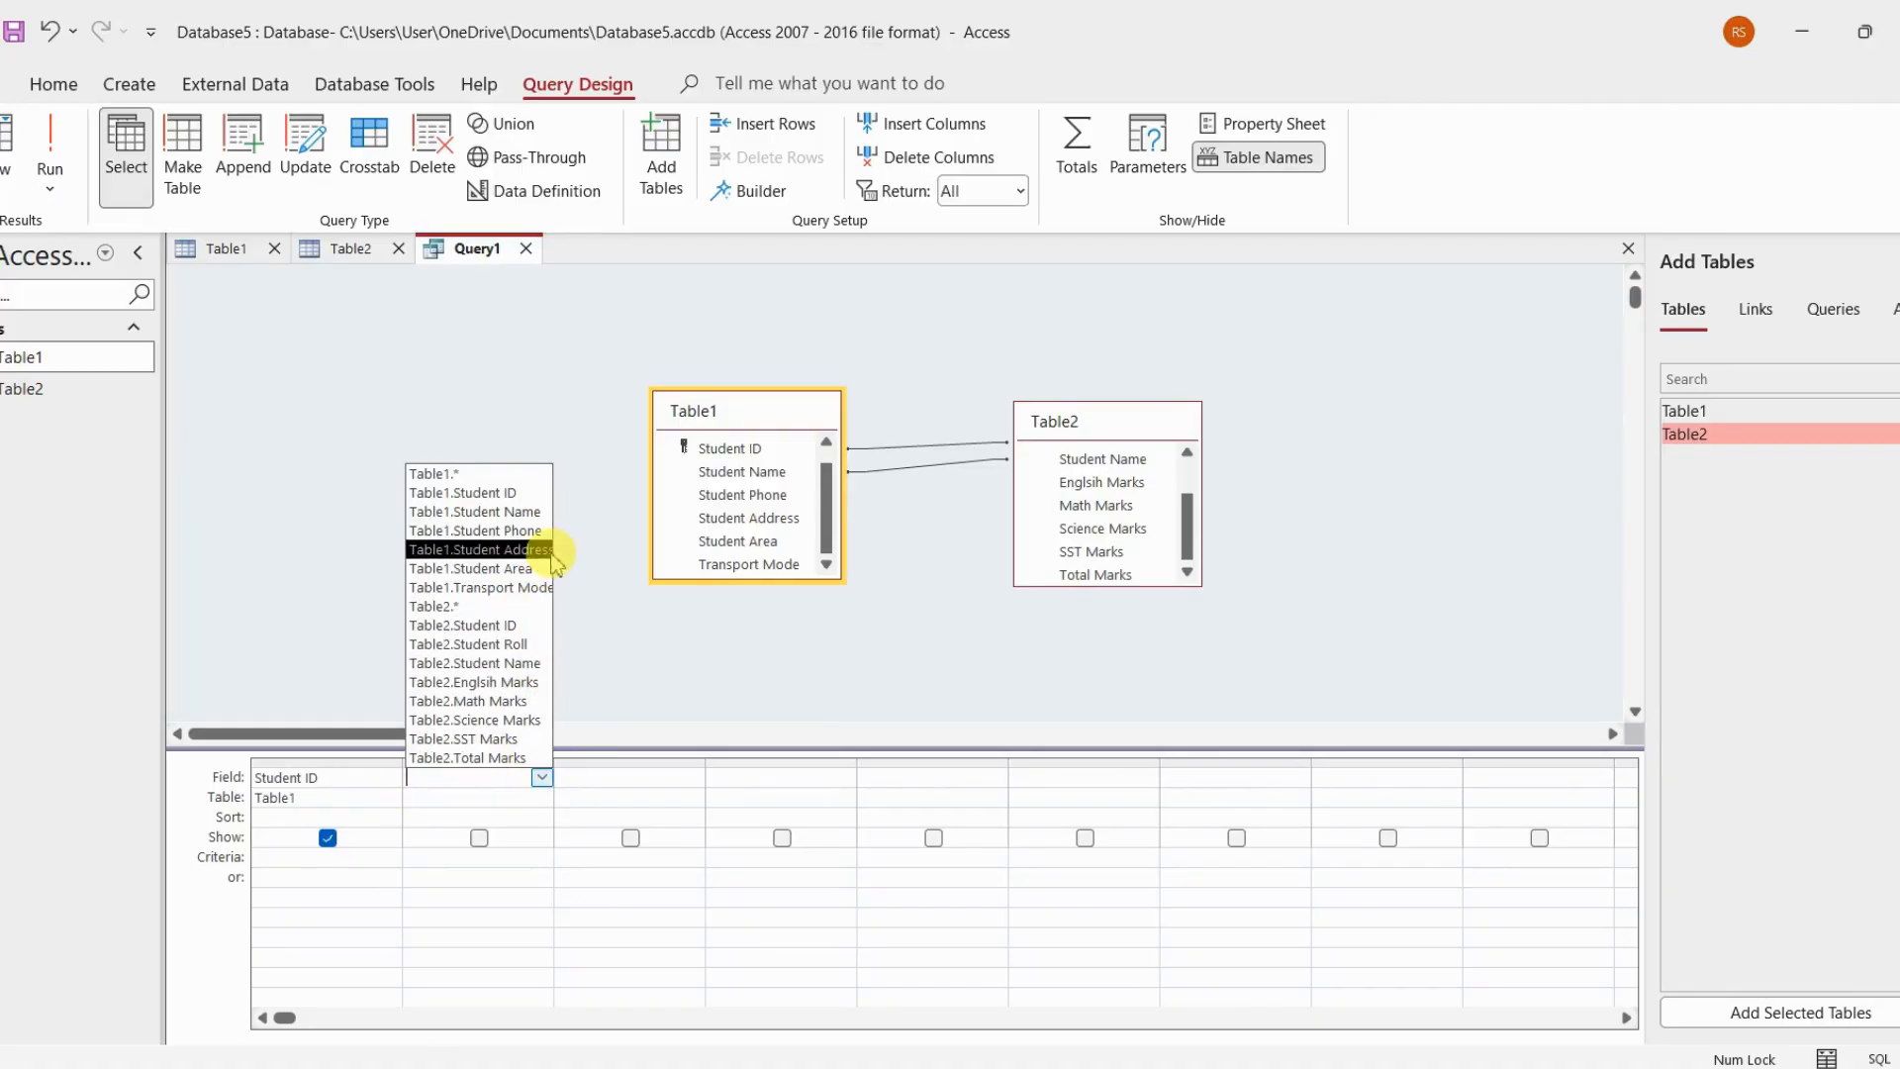
{"action": "left_click", "coordinate": [542, 514]}
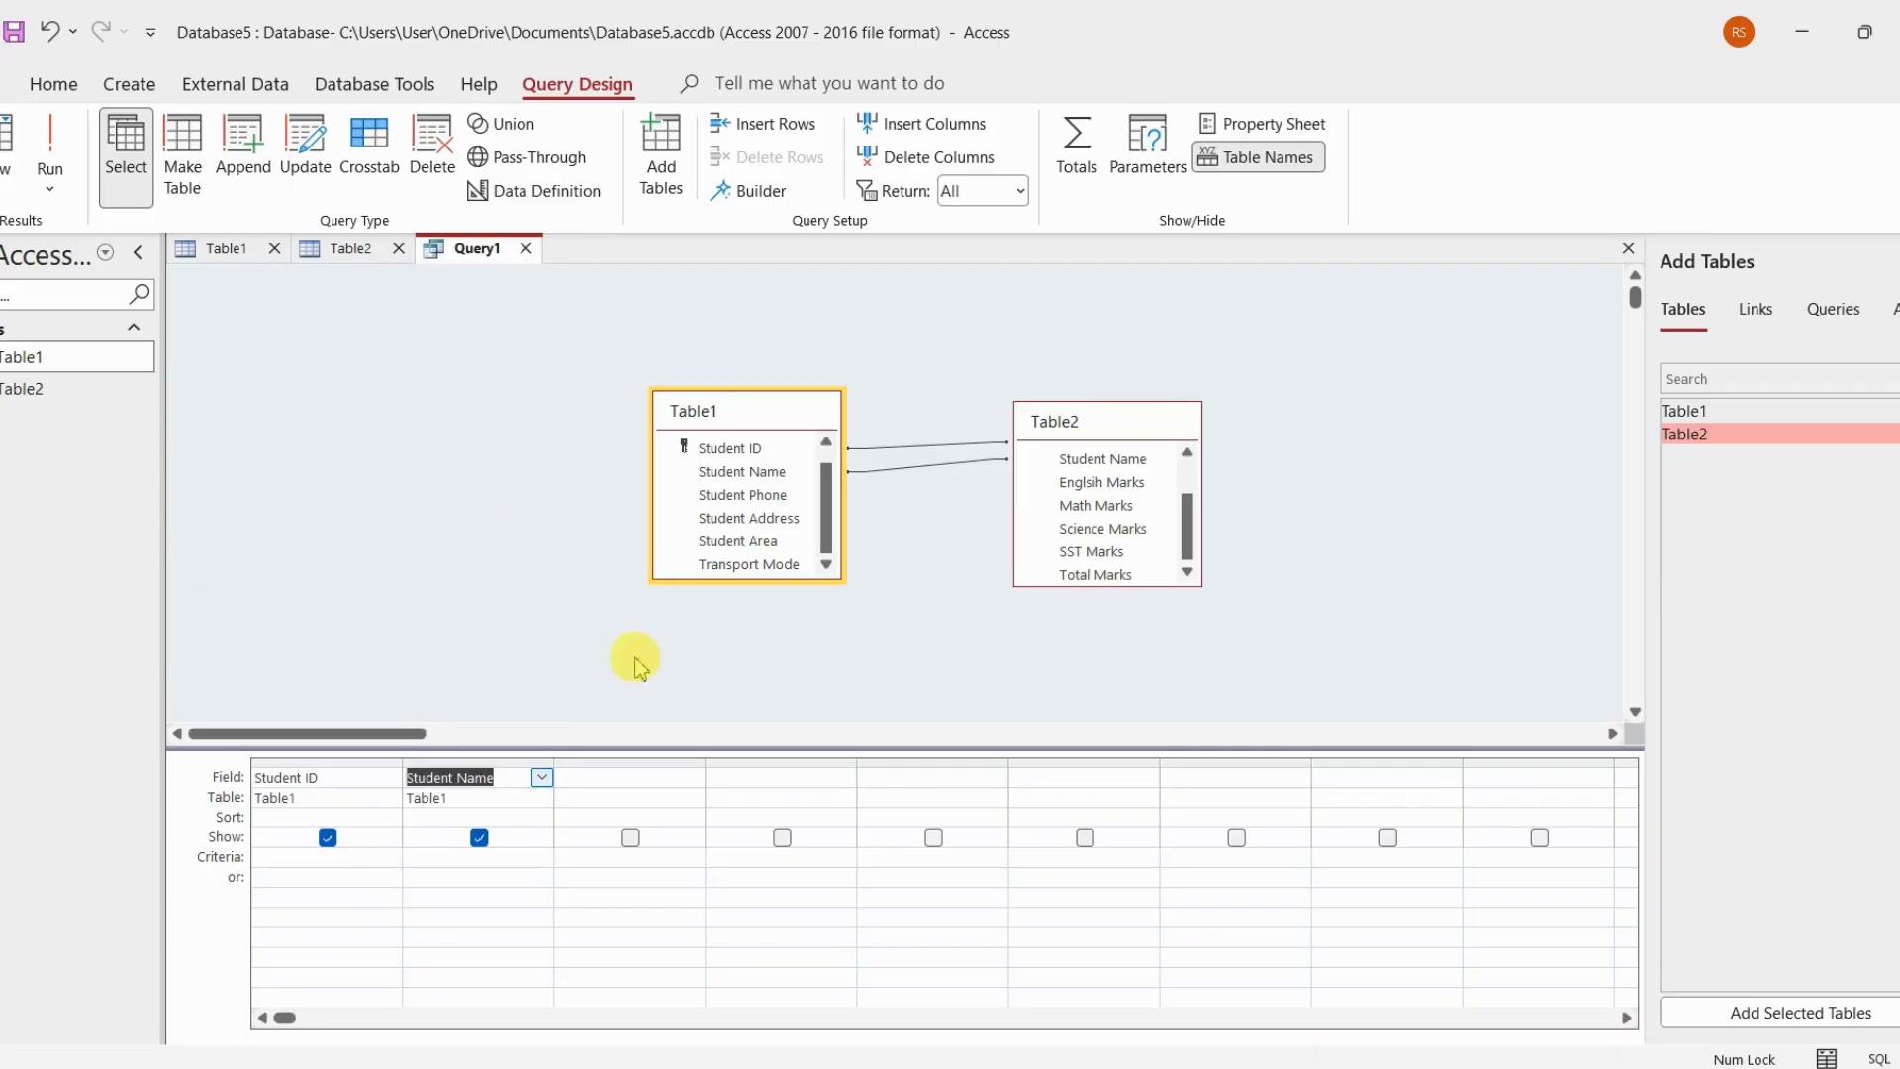
{"action": "left_click", "coordinate": [669, 782]}
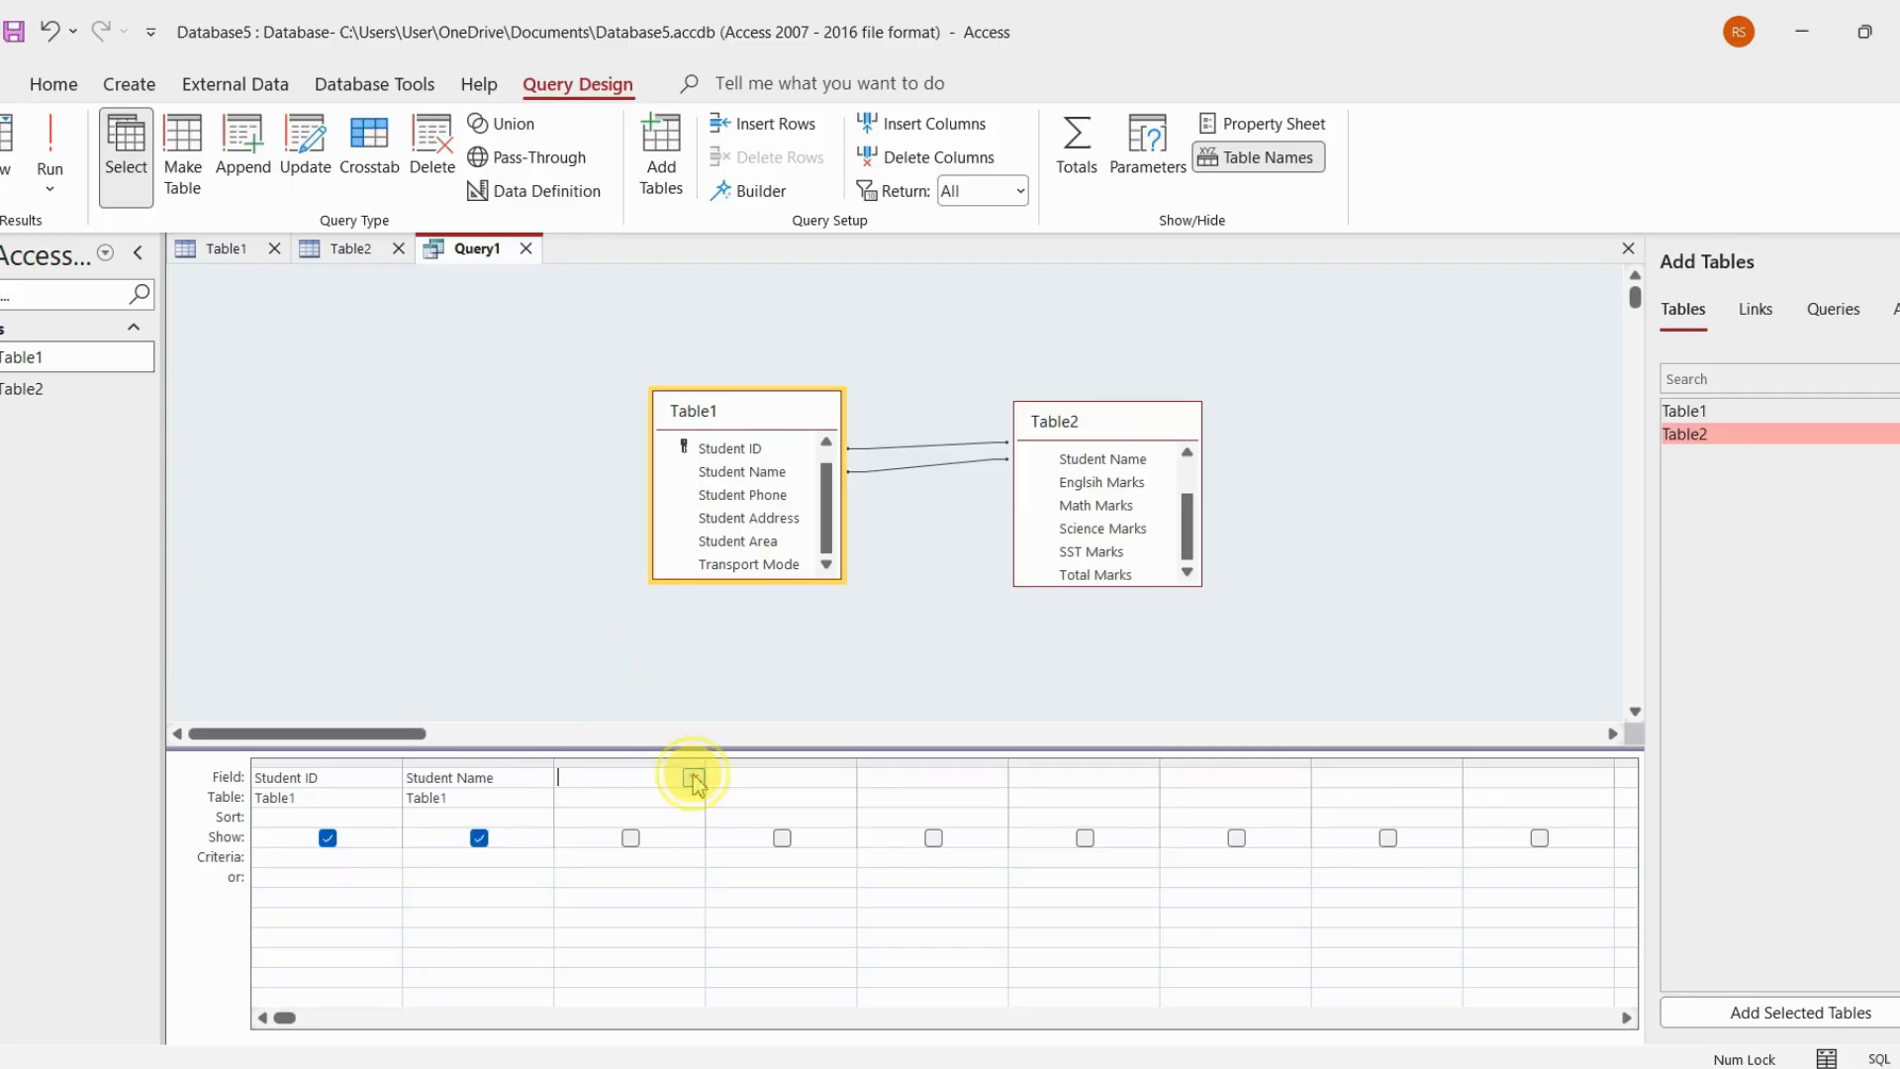
{"action": "left_click", "coordinate": [693, 778]}
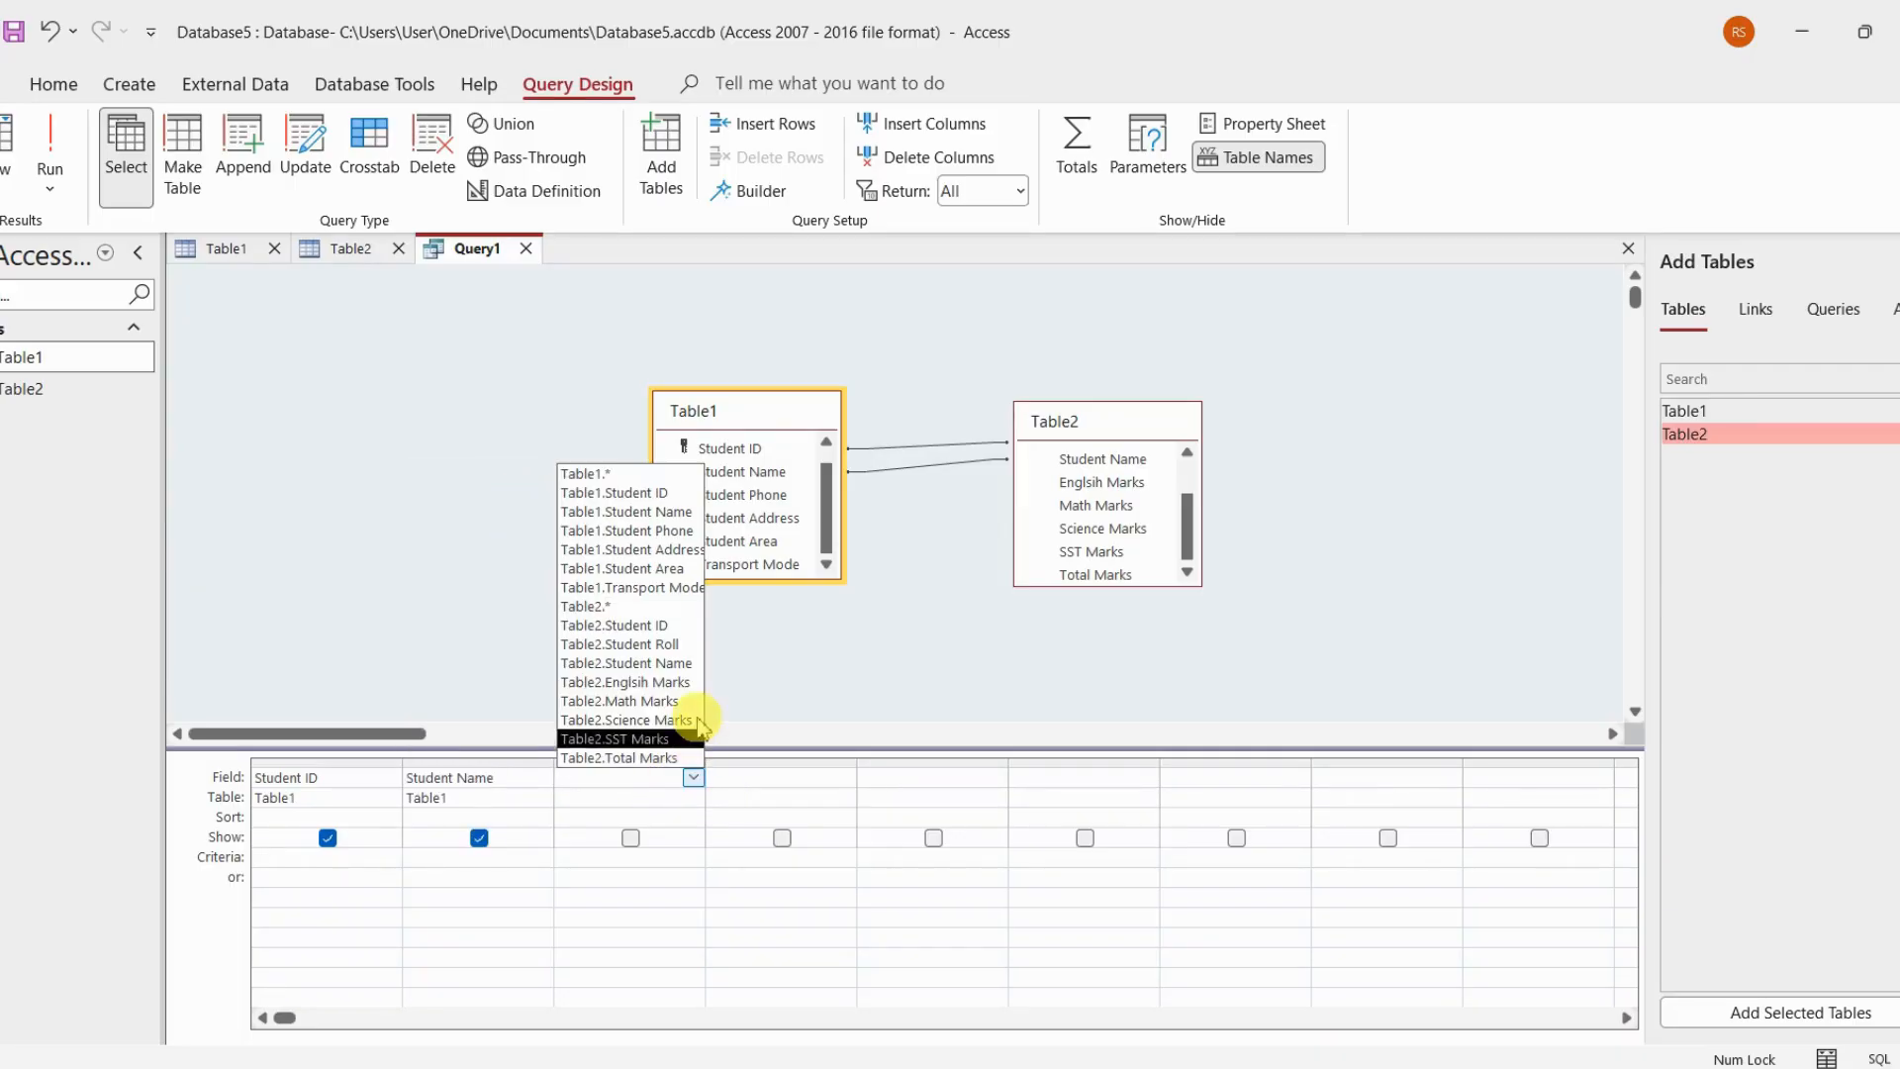
{"action": "left_click", "coordinate": [686, 531]}
Add Table2's Student Roll and Table1's Student Address as the fourth and fifth query fields
{"action": "left_click", "coordinate": [802, 778]}
{"action": "left_click", "coordinate": [844, 778]}
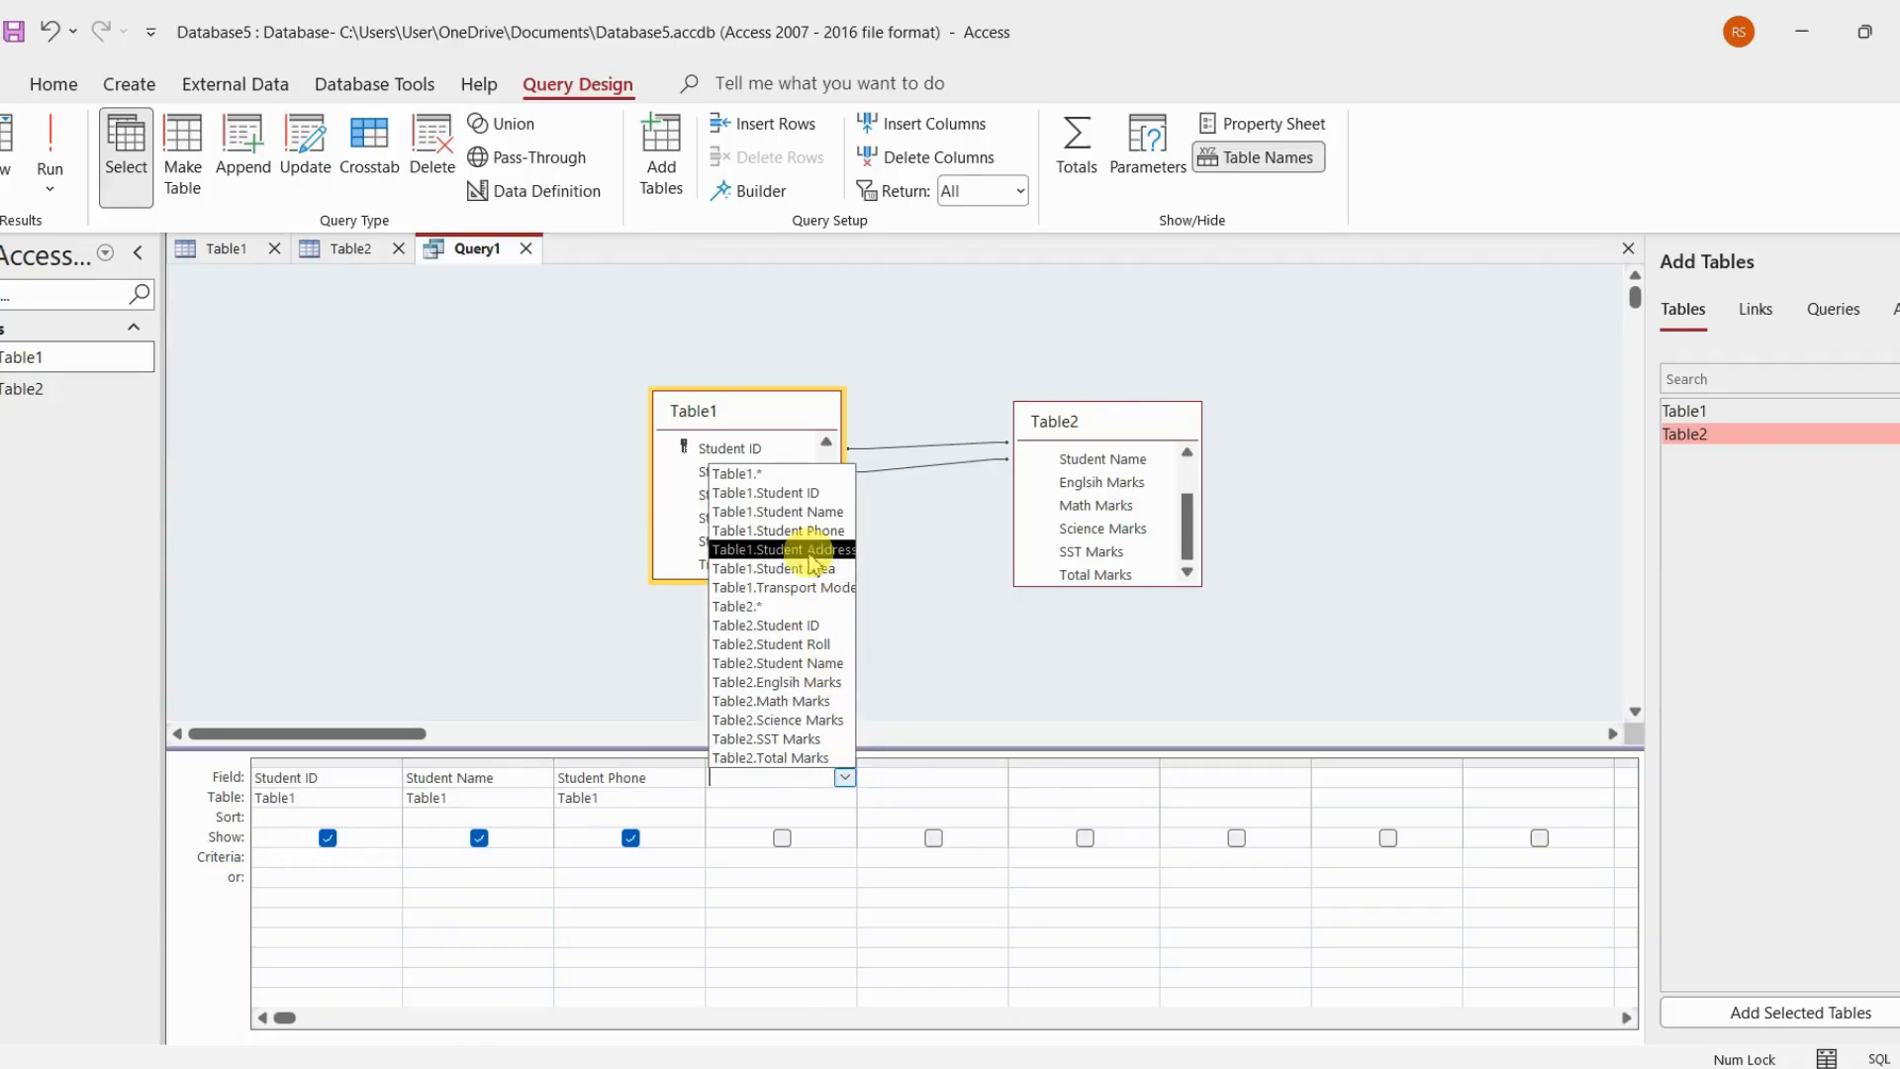
{"action": "left_click", "coordinate": [798, 645]}
{"action": "left_click", "coordinate": [984, 778]}
{"action": "left_click", "coordinate": [995, 778]}
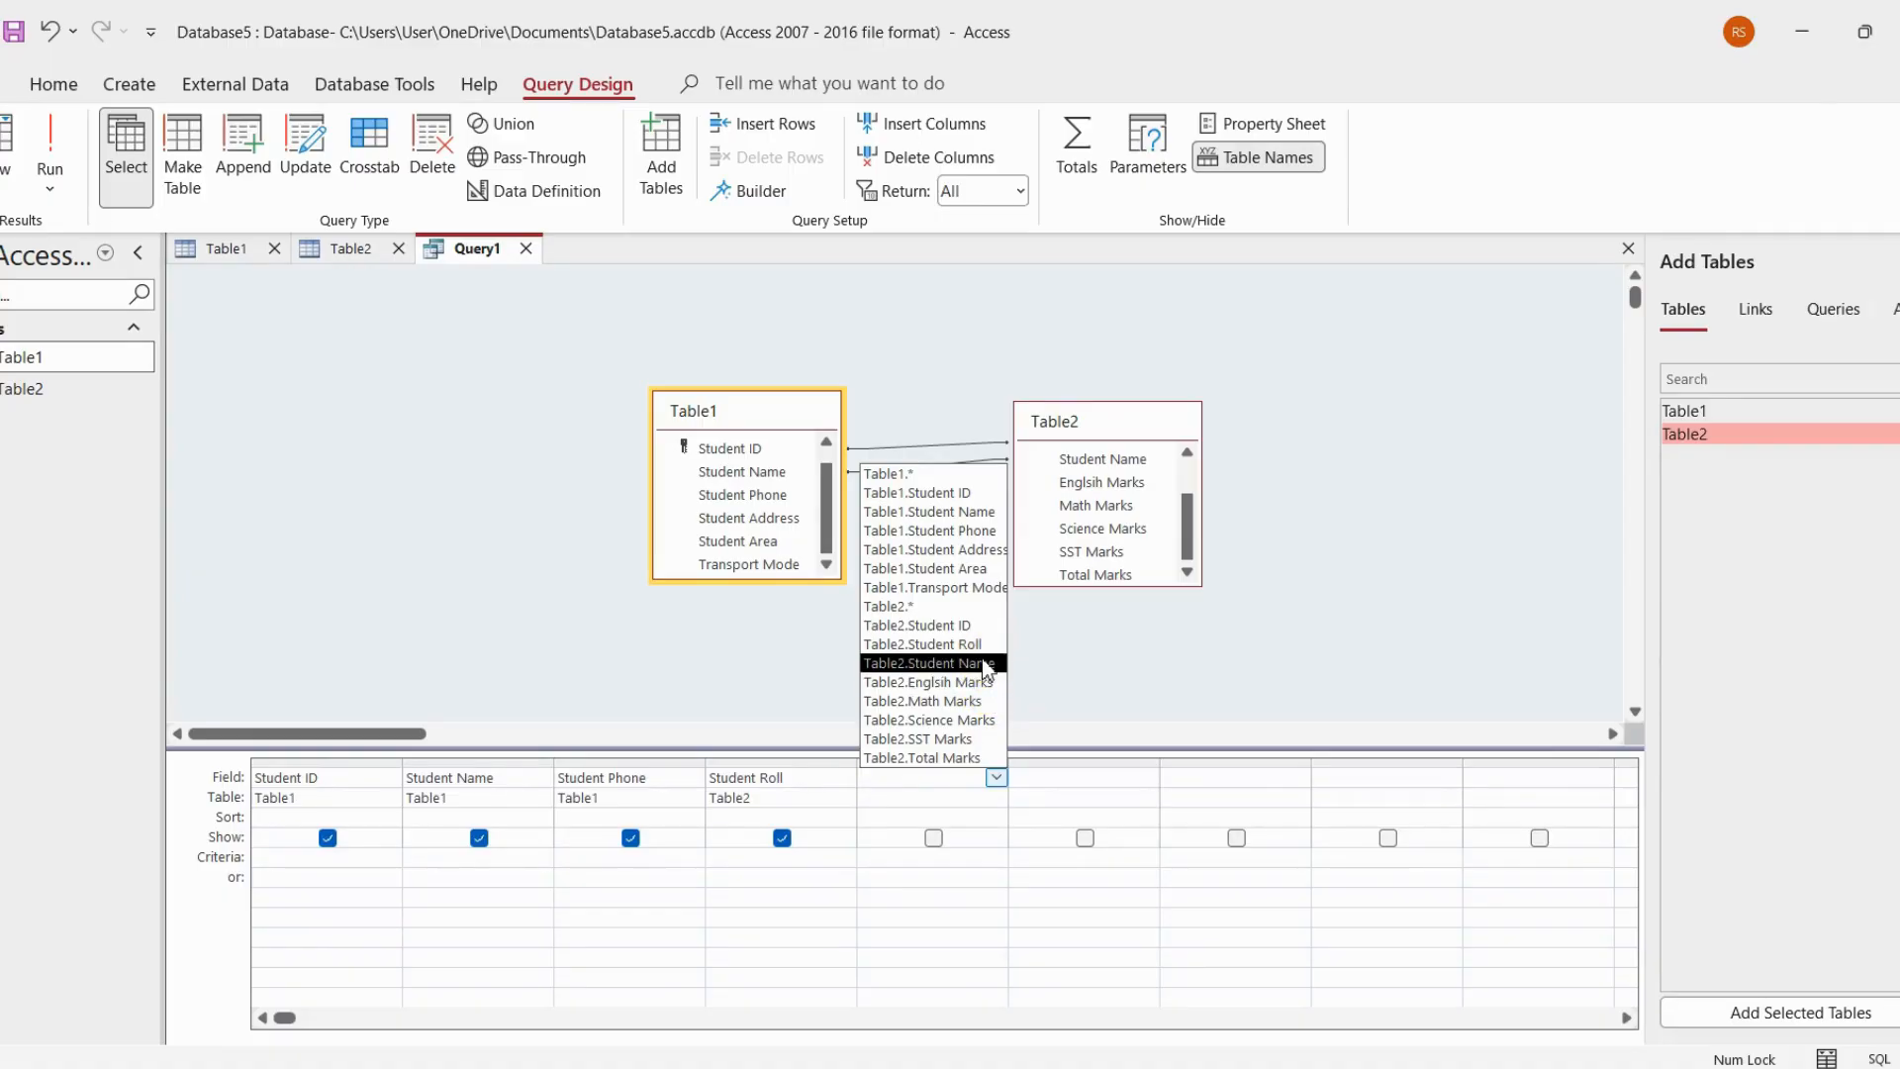
{"action": "left_click", "coordinate": [989, 552]}
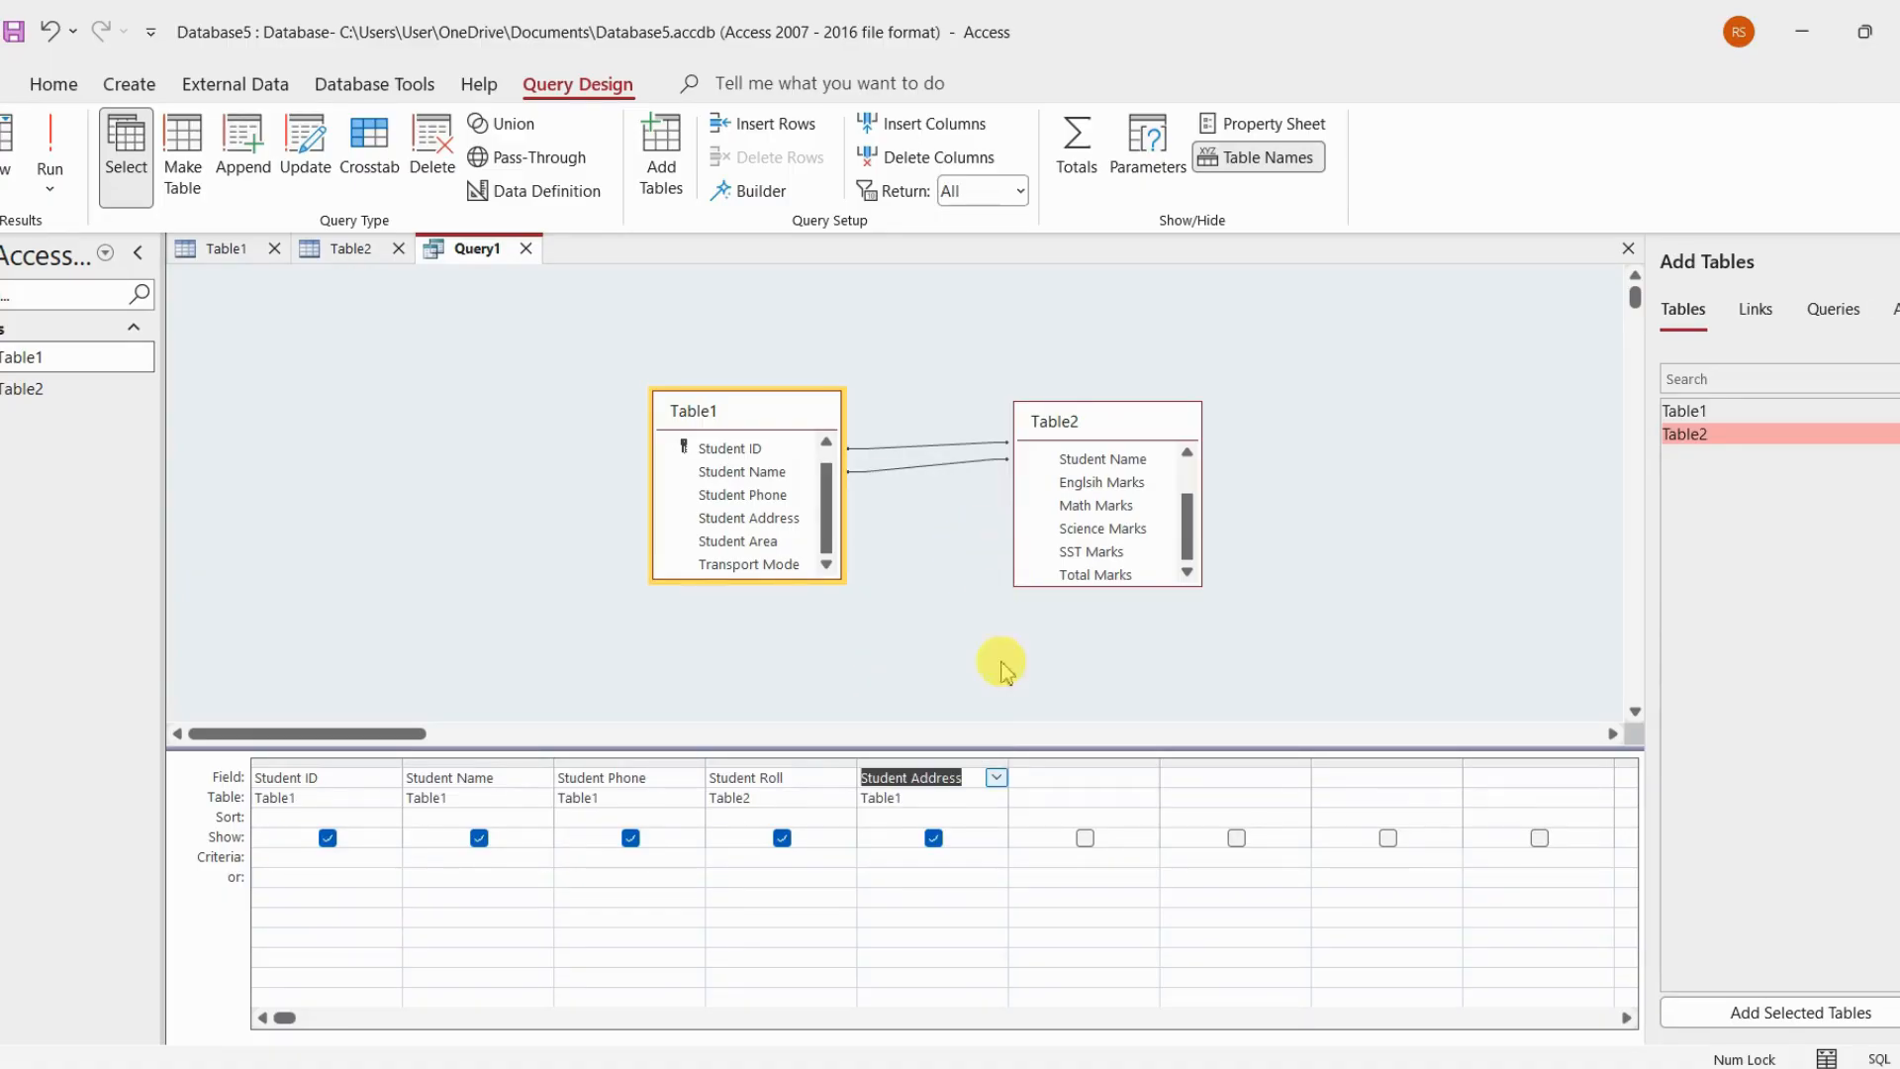
Add Table2's Englsih Marks, Math Marks, Science Marks and SST Marks as the next four query fields
{"action": "left_click", "coordinate": [1118, 773]}
{"action": "left_click", "coordinate": [1148, 778]}
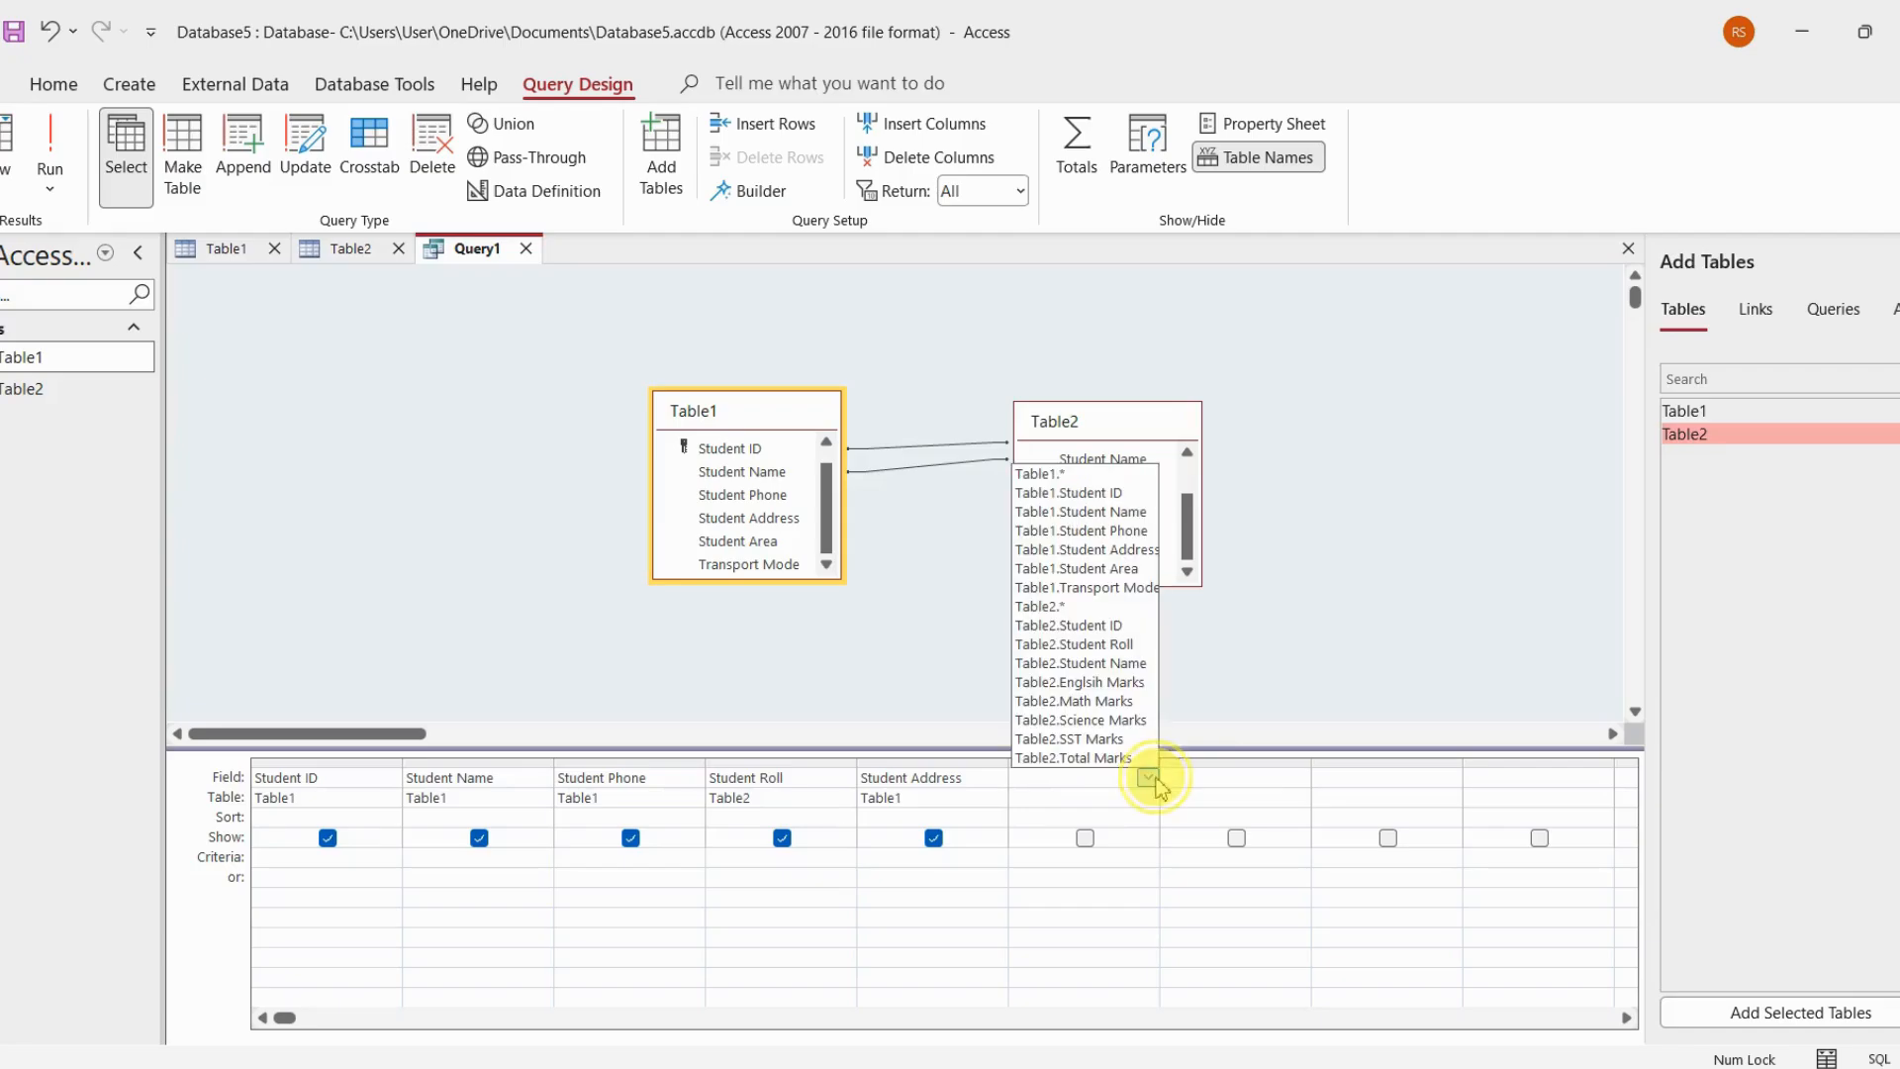
{"action": "left_click", "coordinate": [1108, 686]}
{"action": "left_click", "coordinate": [1279, 778]}
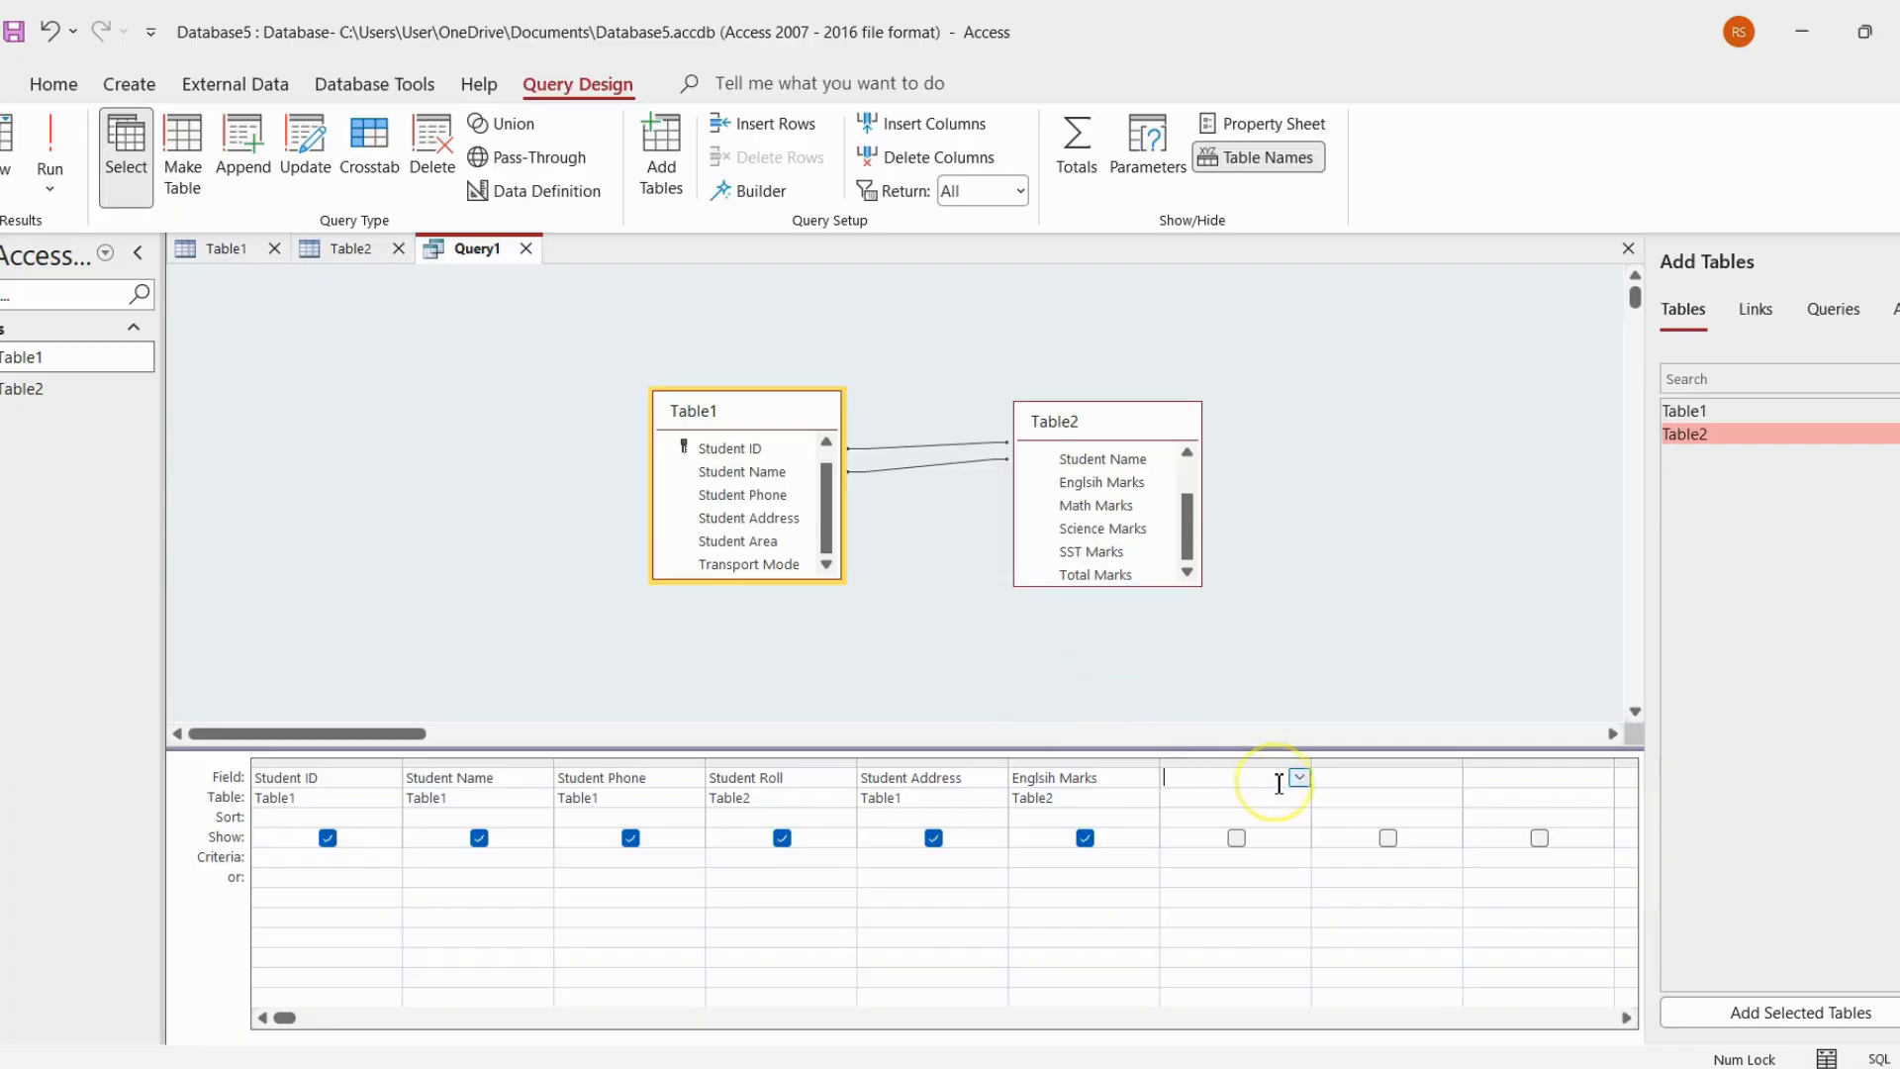
{"action": "left_click", "coordinate": [1300, 778]}
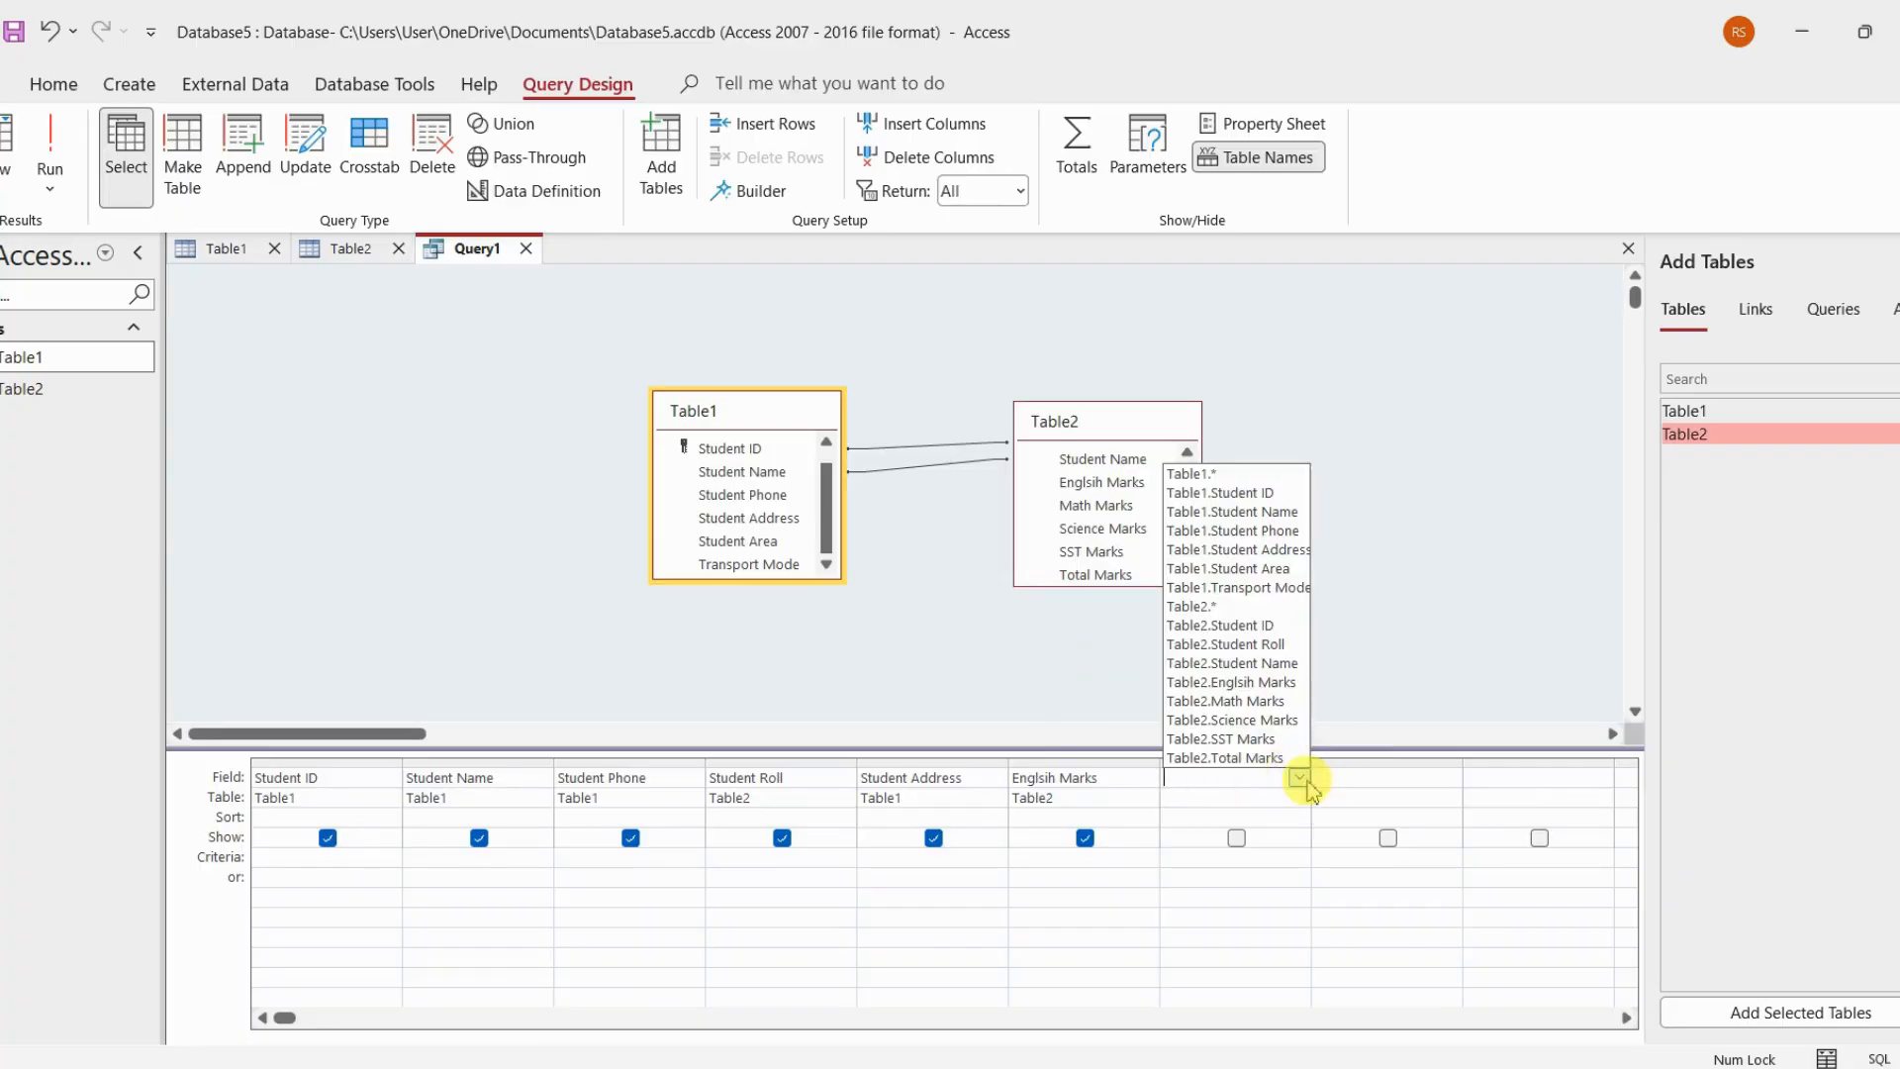
{"action": "left_click", "coordinate": [1280, 704]}
{"action": "left_click", "coordinate": [1451, 778]}
{"action": "left_click", "coordinate": [1451, 778]}
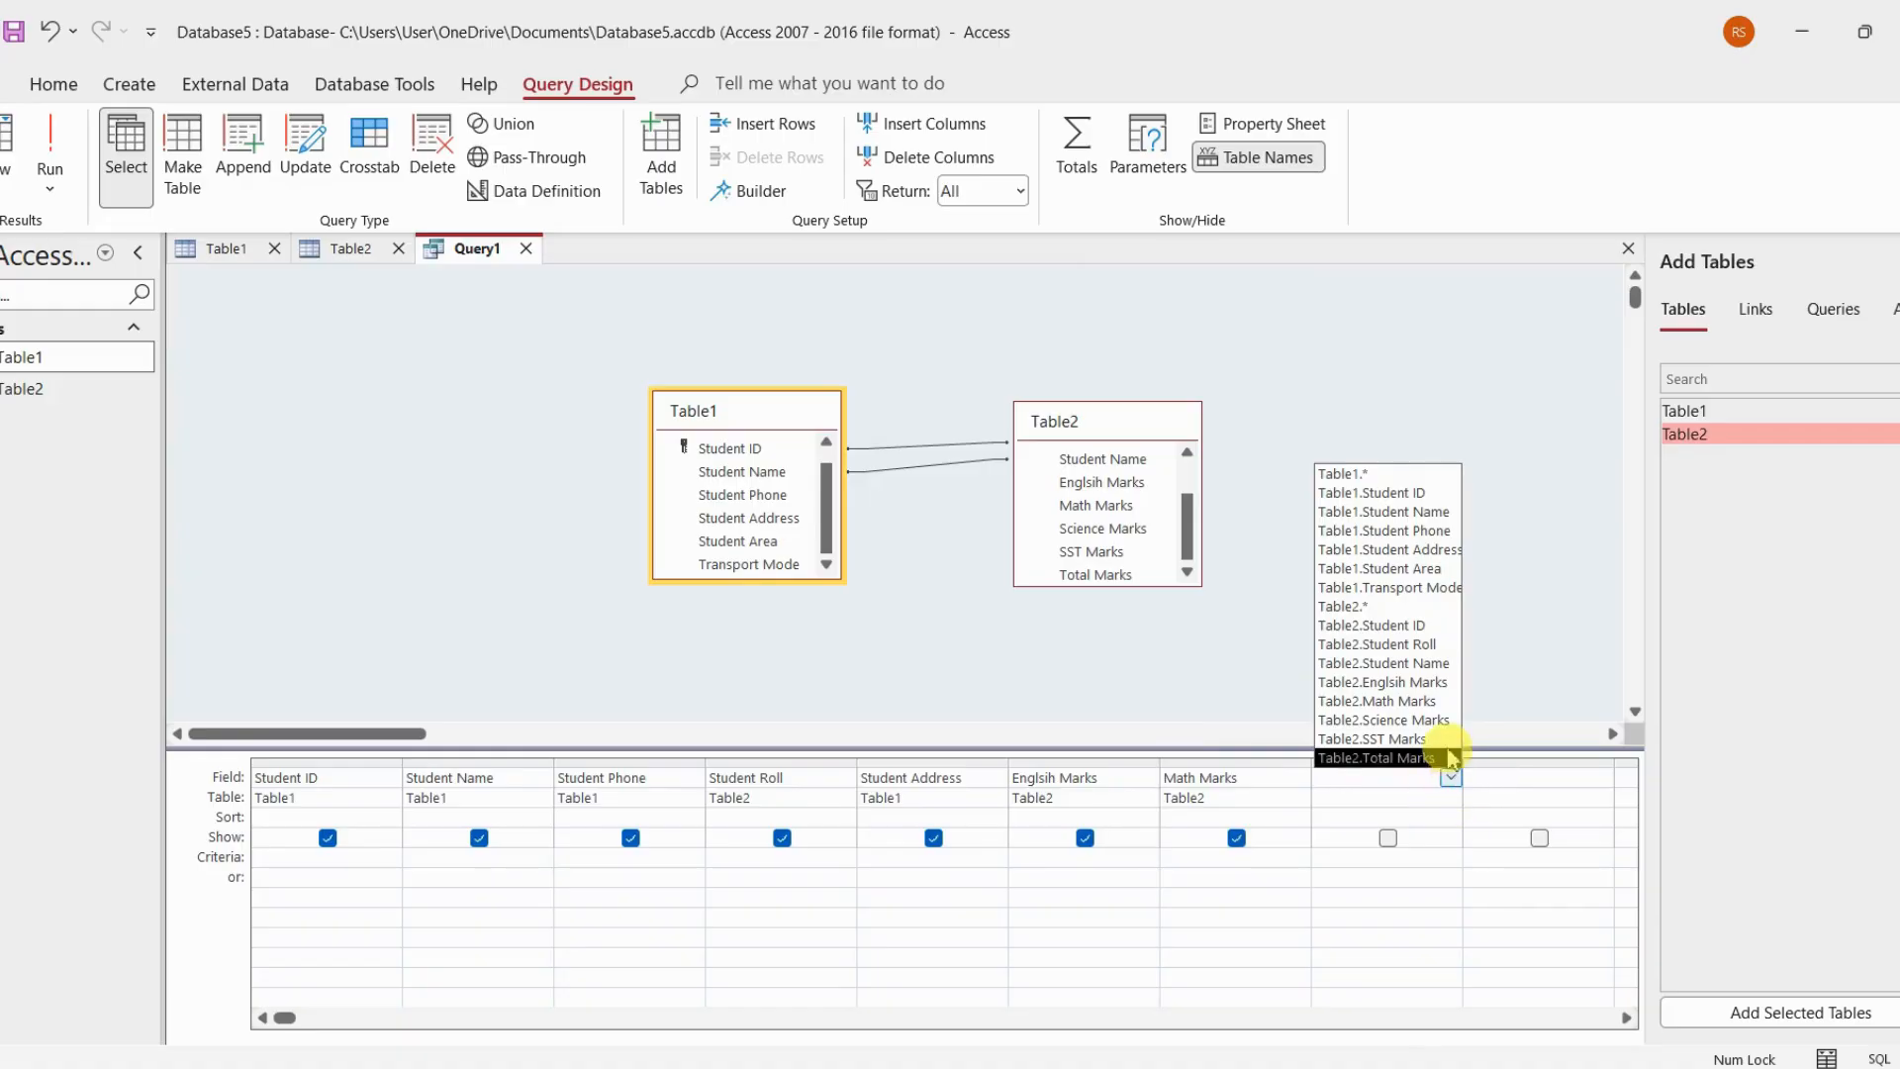
{"action": "left_click", "coordinate": [1437, 720]}
{"action": "left_click", "coordinate": [1555, 782]}
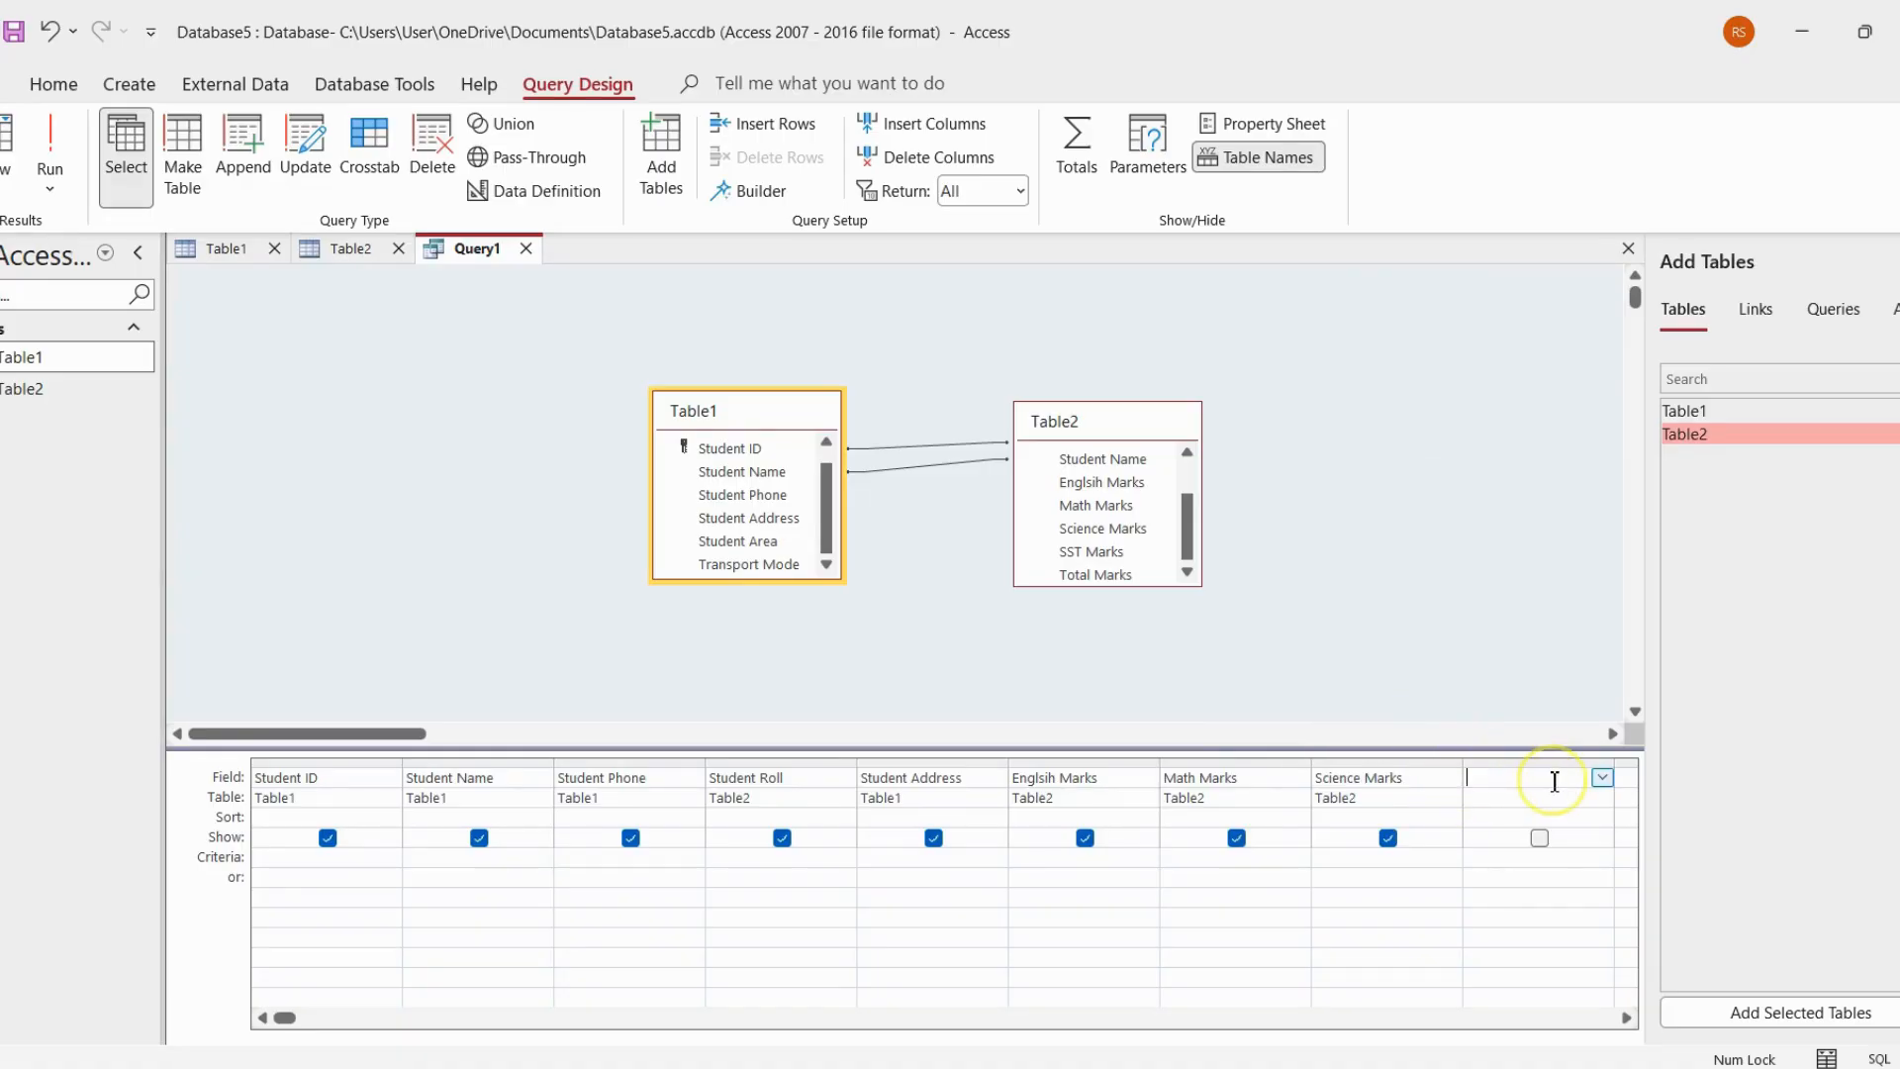
{"action": "left_click", "coordinate": [1601, 778]}
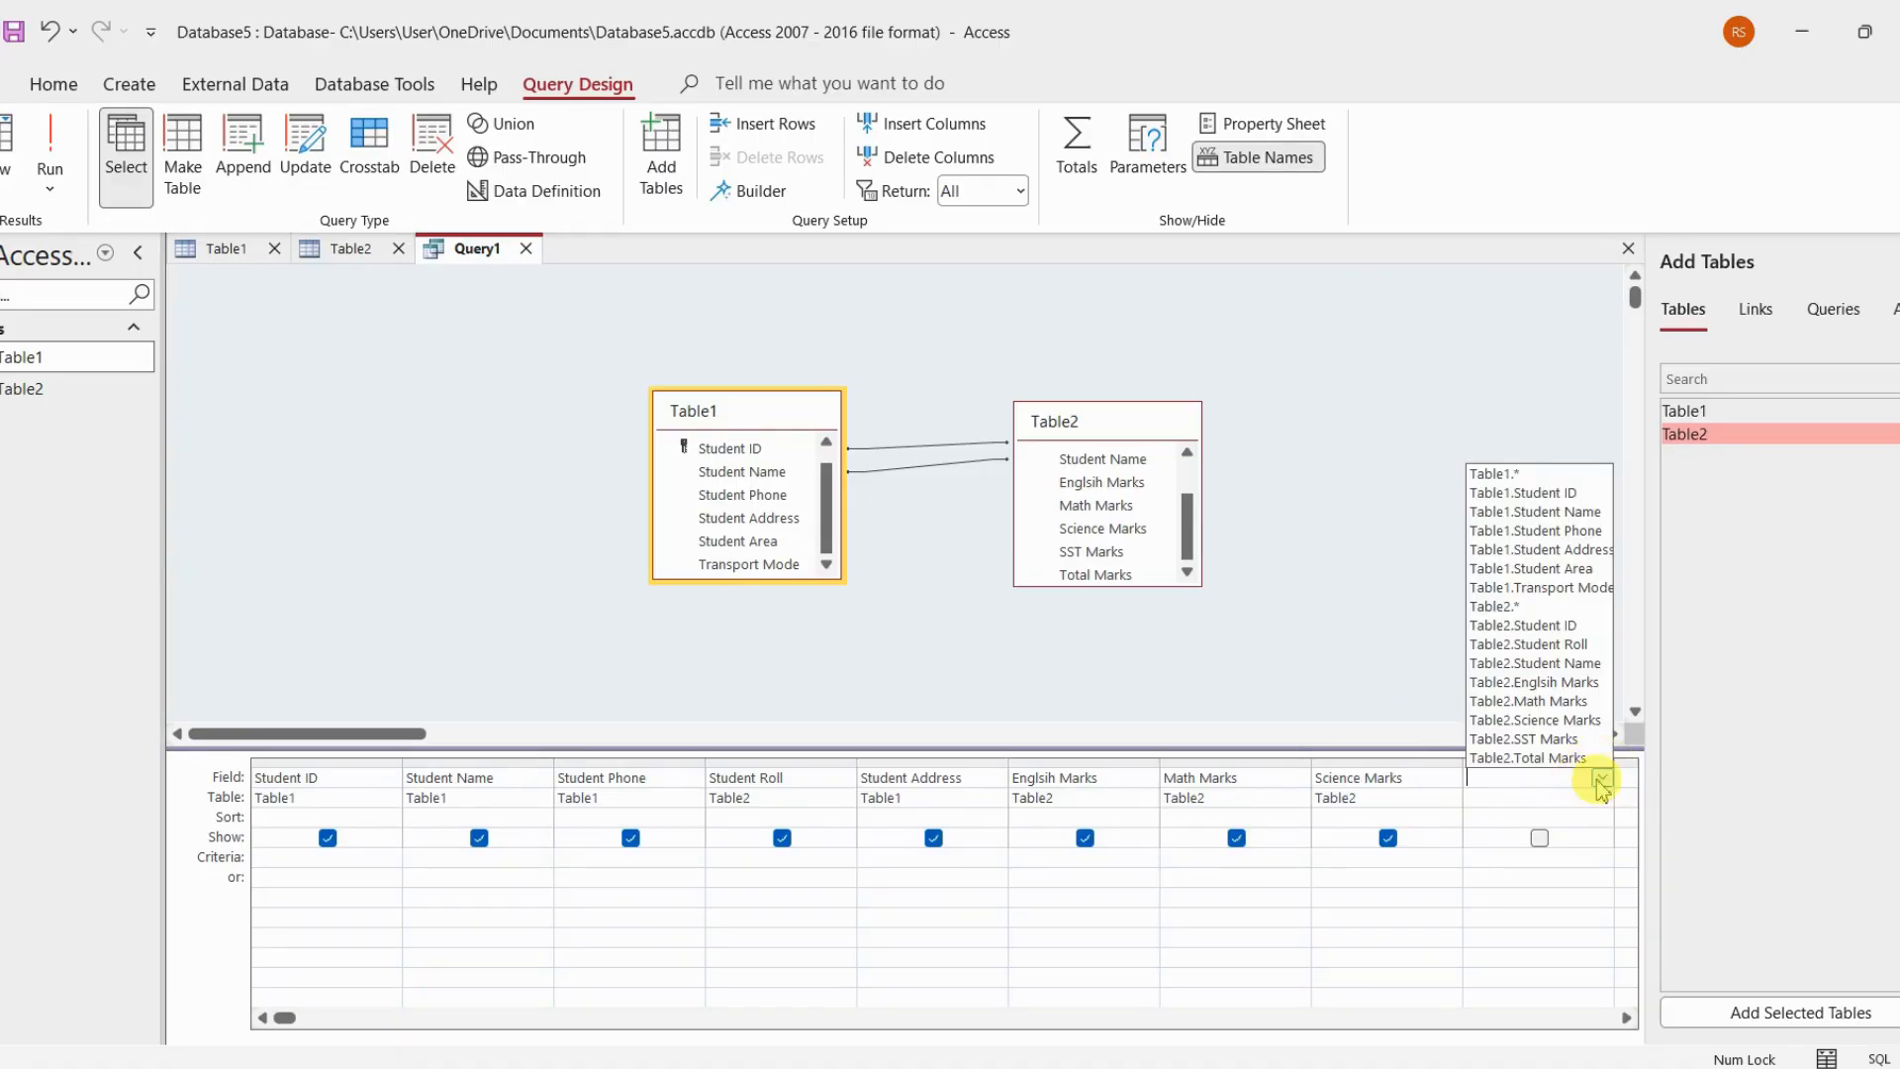
{"action": "left_click", "coordinate": [1562, 733]}
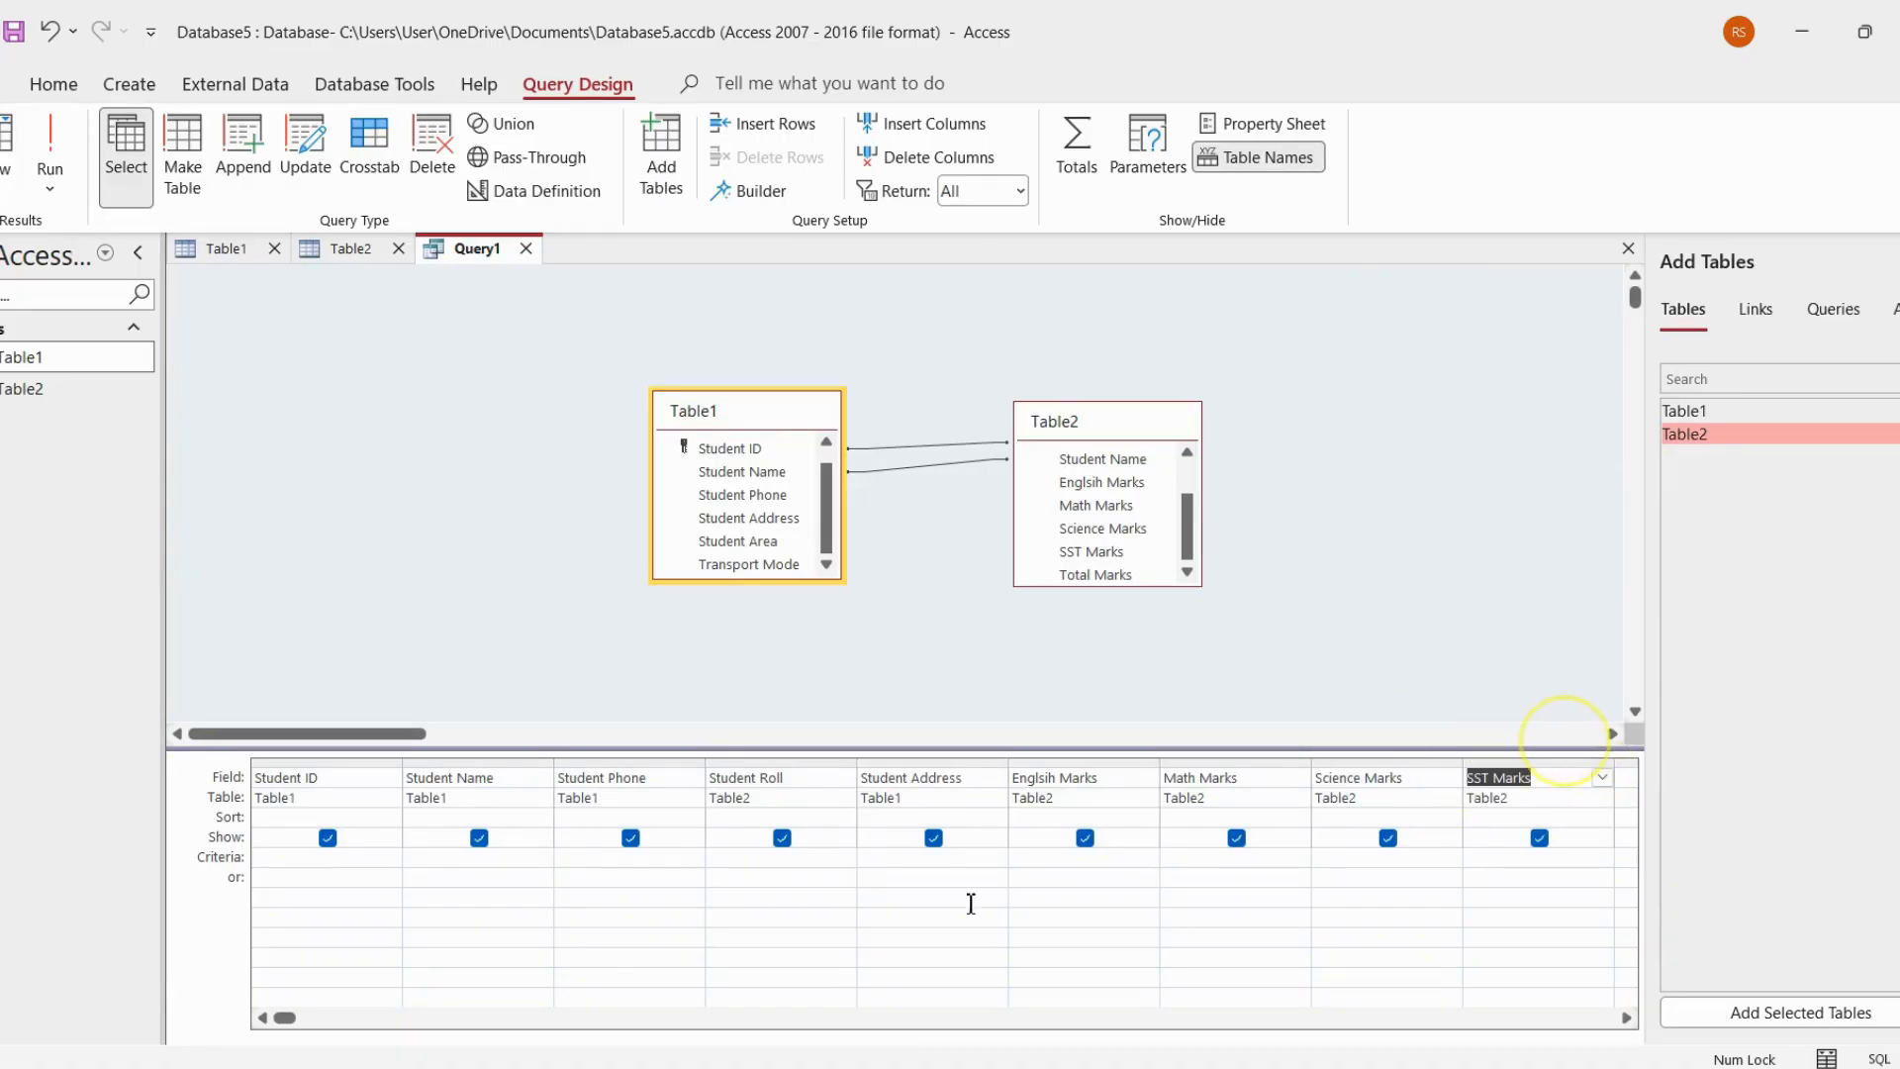
{"action": "left_click", "coordinate": [315, 1018]}
{"action": "left_click", "coordinate": [314, 1018]}
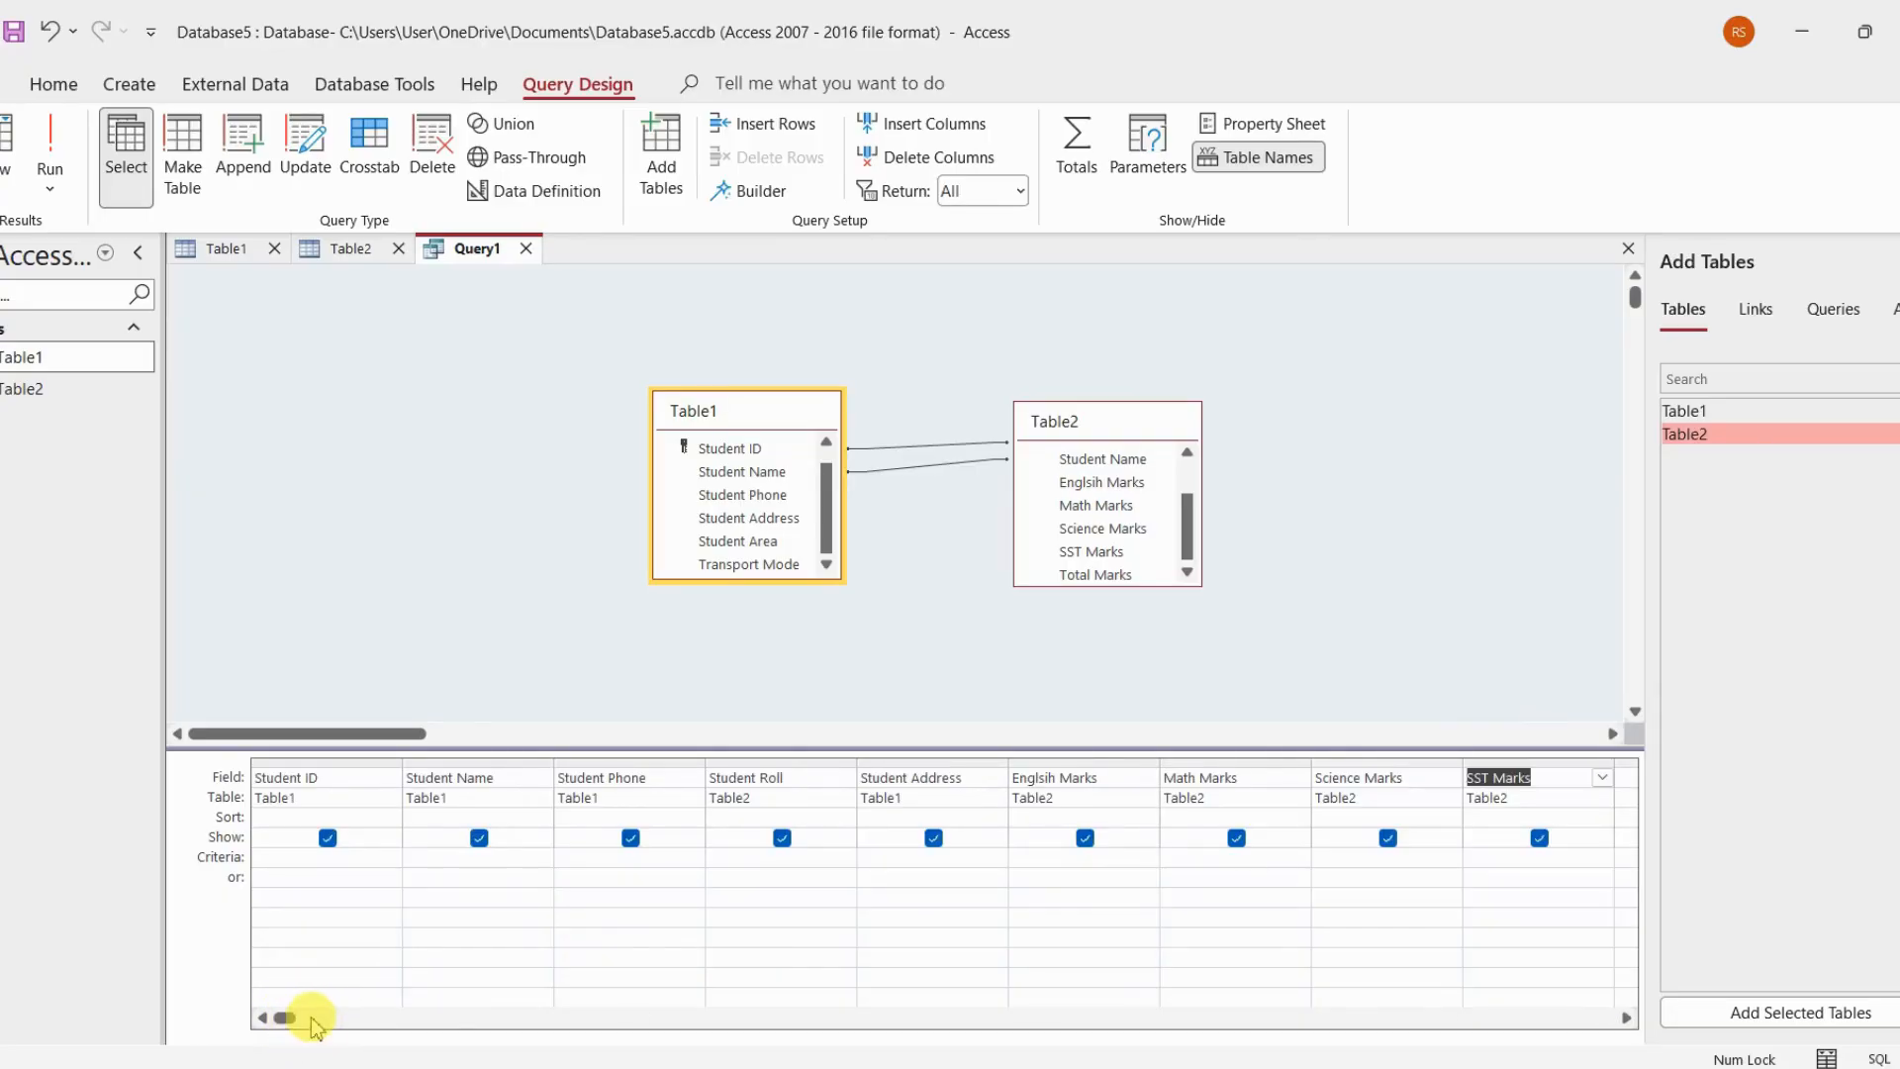
{"action": "left_click", "coordinate": [312, 1019]}
{"action": "left_click", "coordinate": [309, 1020]}
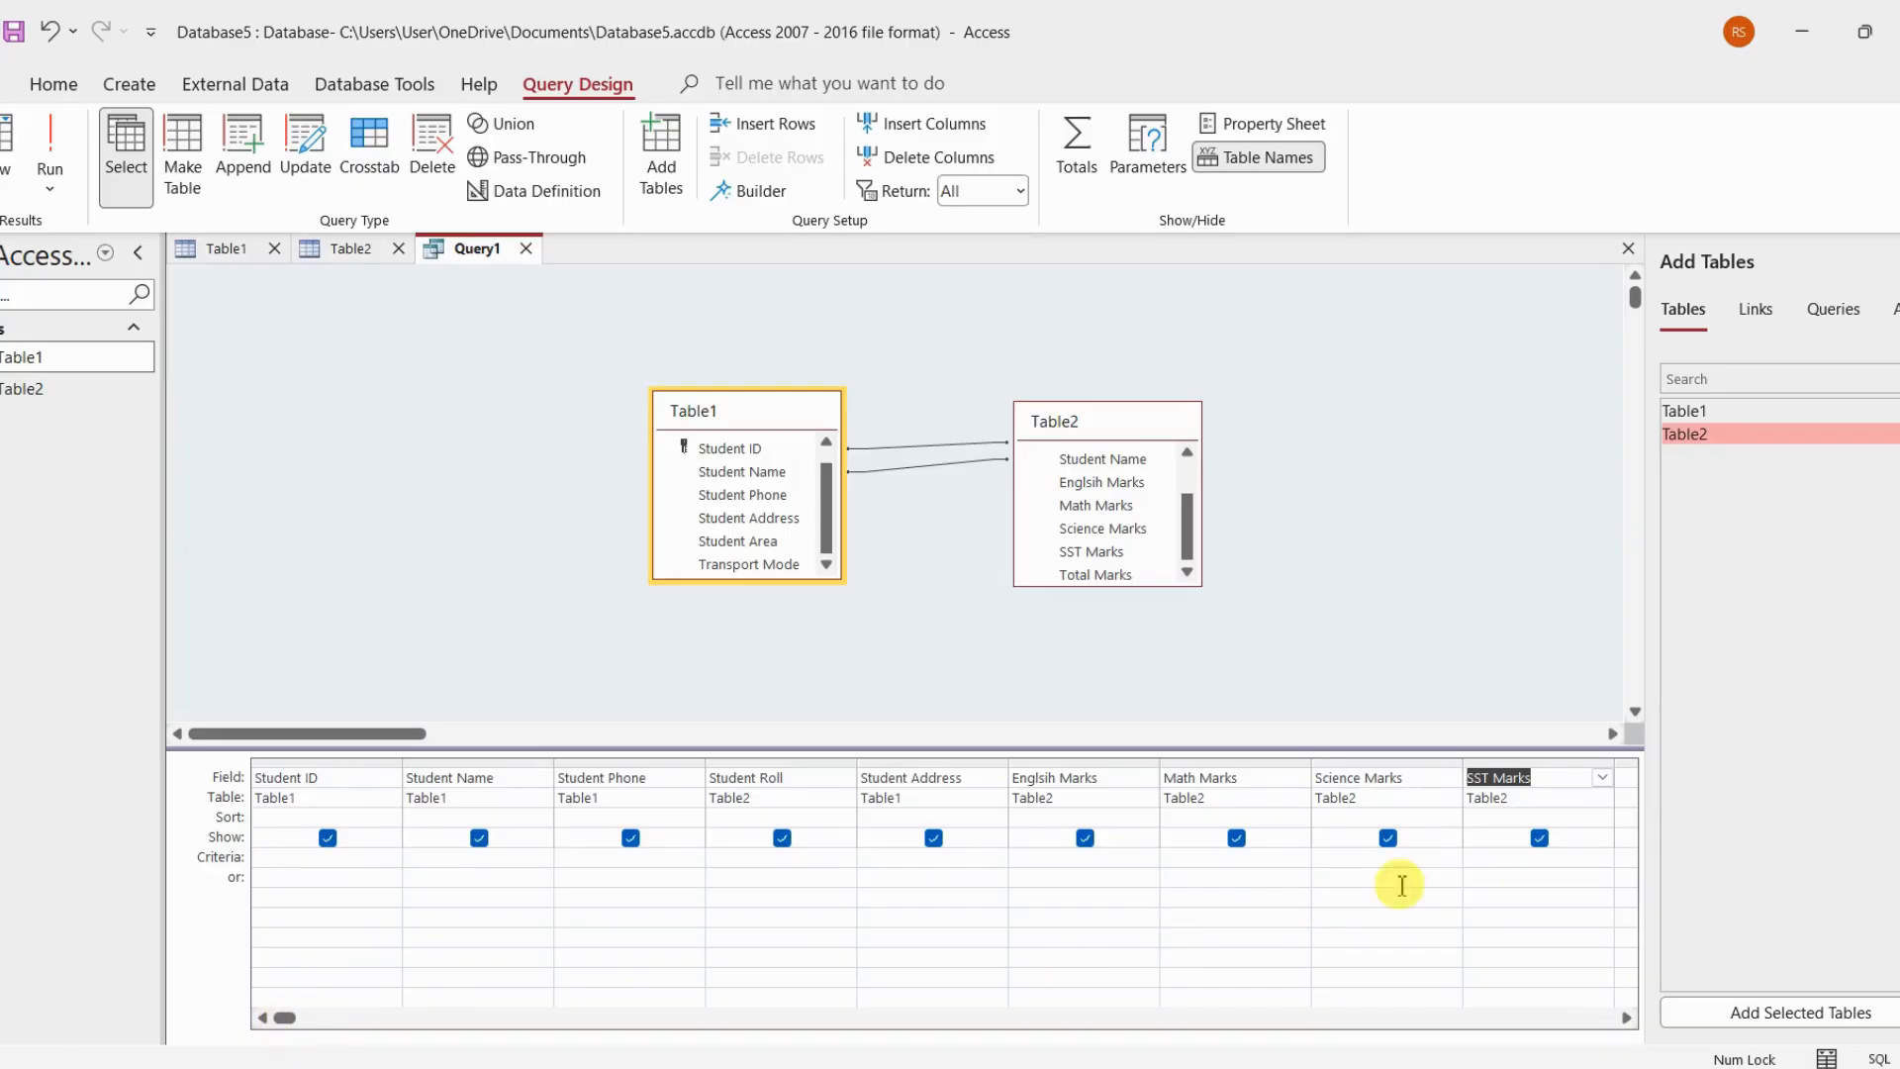
Add Table2's Total Marks as the tenth query field, directly after SST Marks
{"action": "left_click", "coordinate": [1631, 784]}
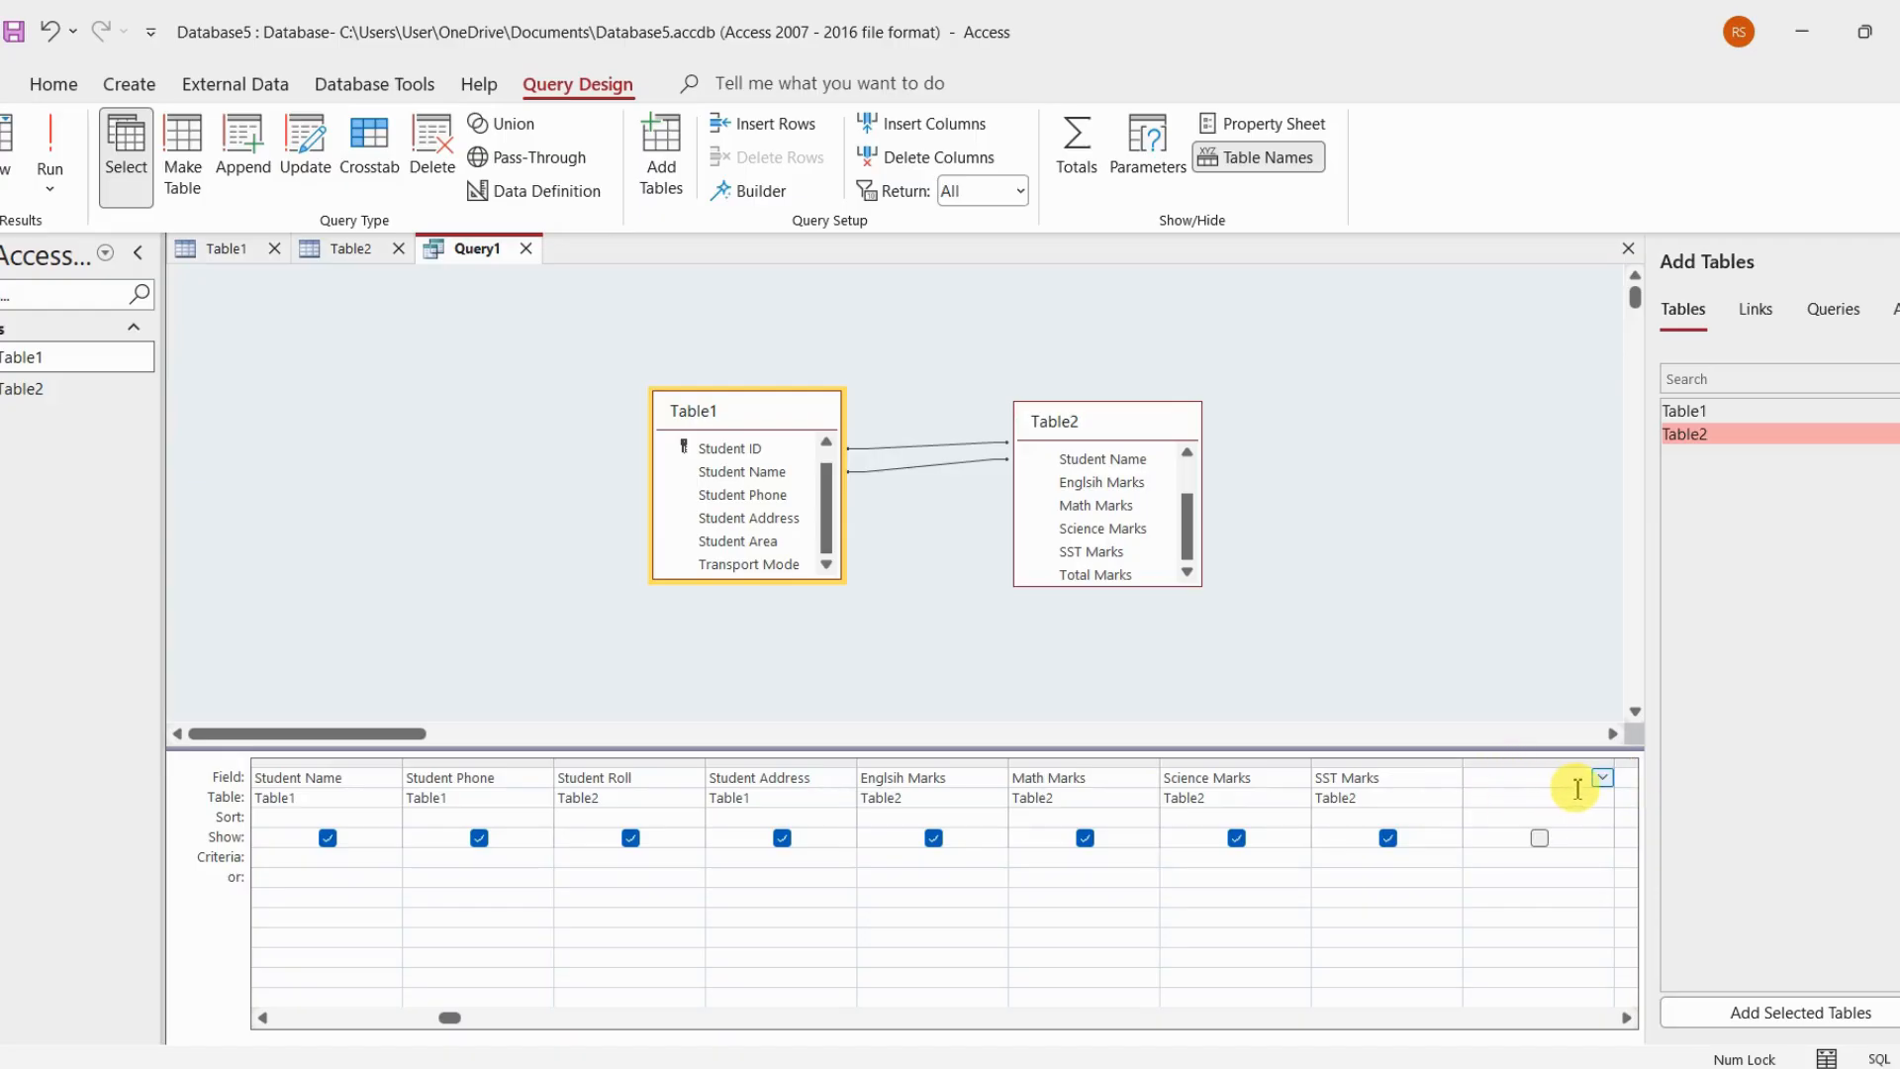
{"action": "left_click", "coordinate": [1597, 778]}
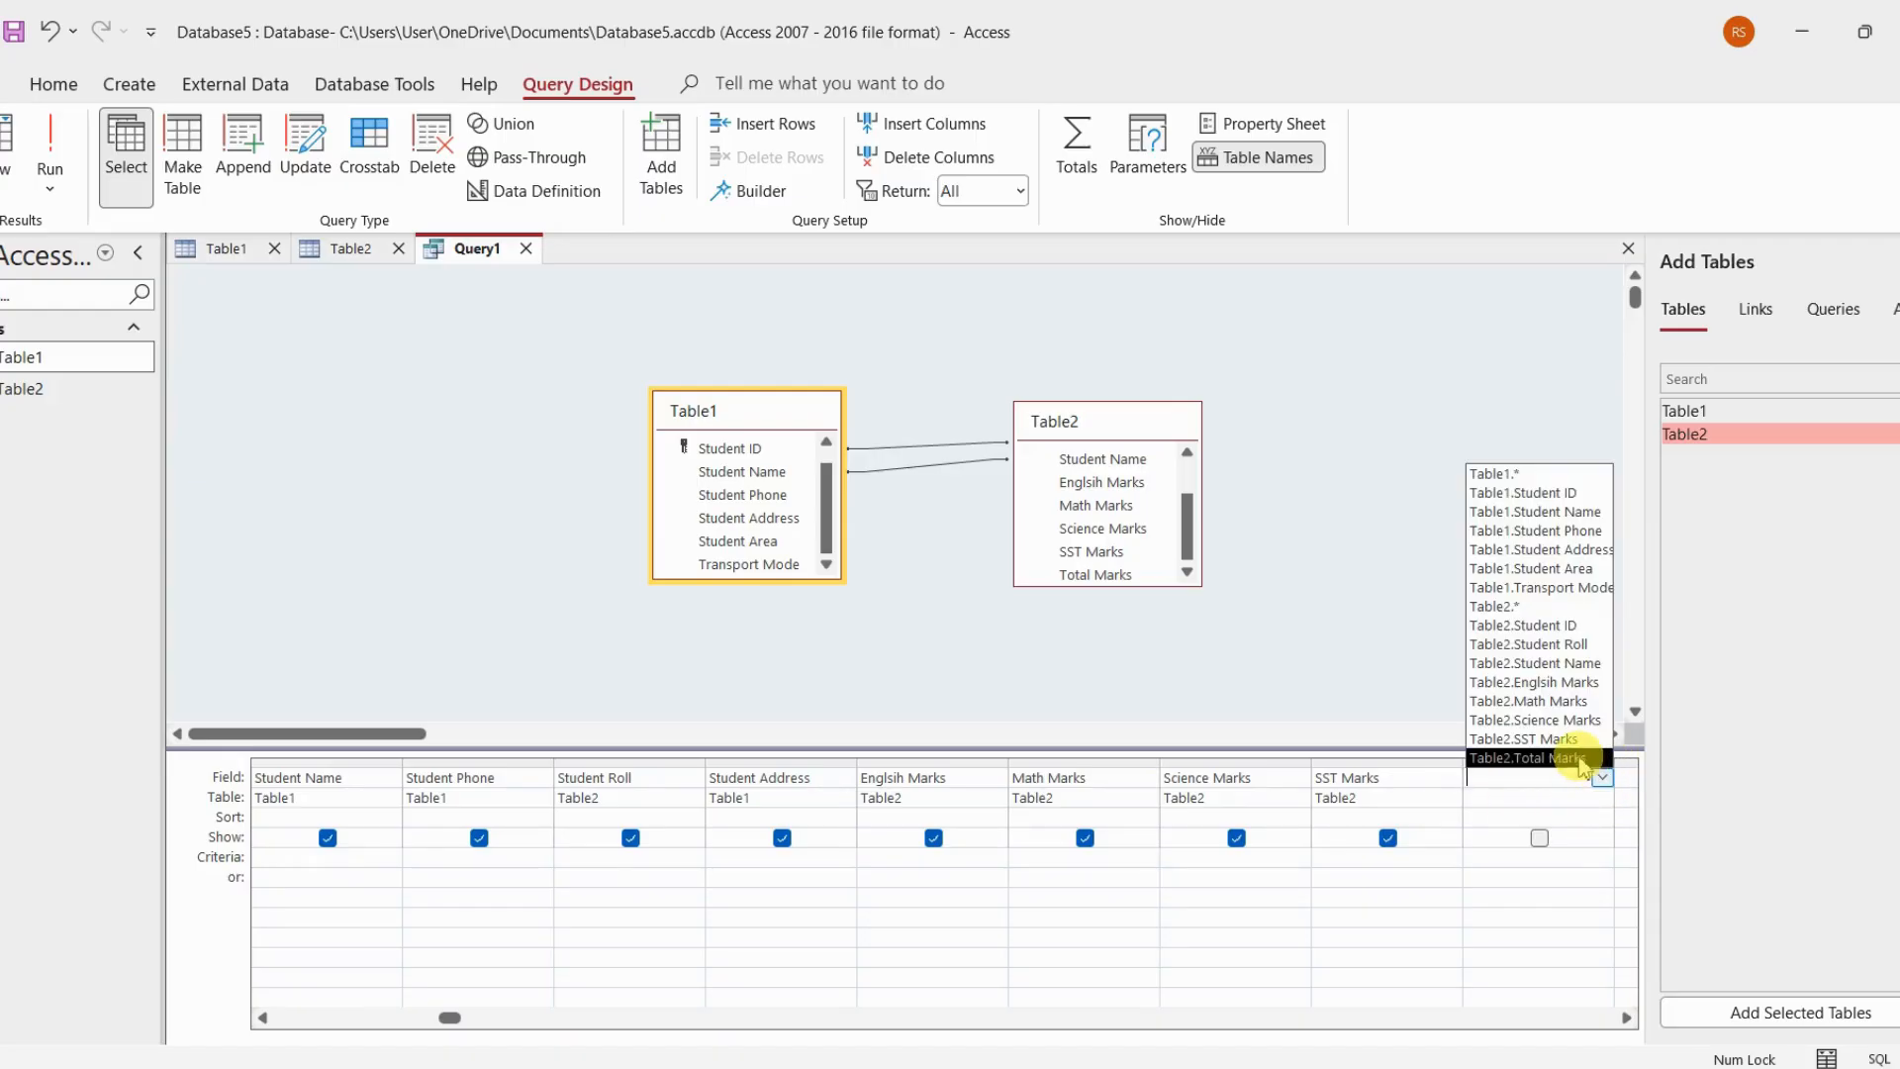
{"action": "left_click", "coordinate": [1573, 758]}
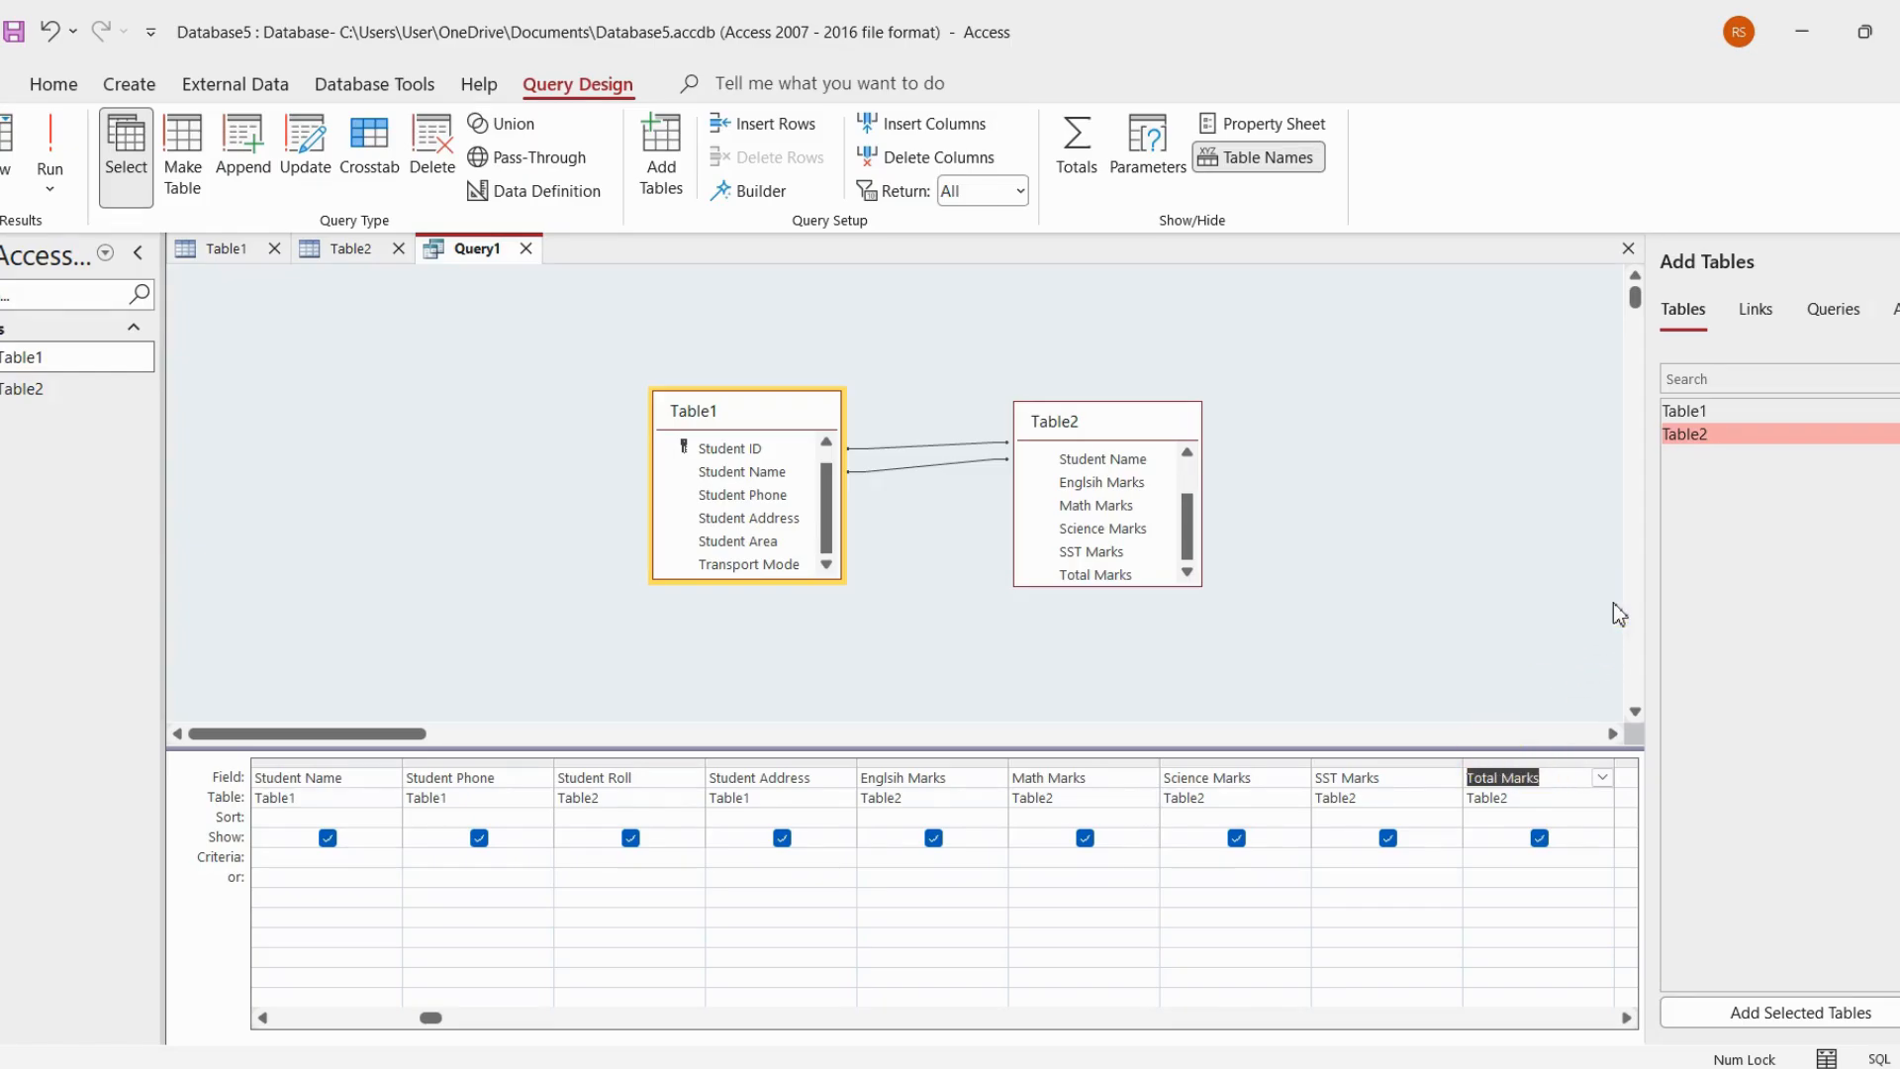
Save the query as Query1 and show its results in Datasheet view
{"action": "key", "text": "ctrl+s"}
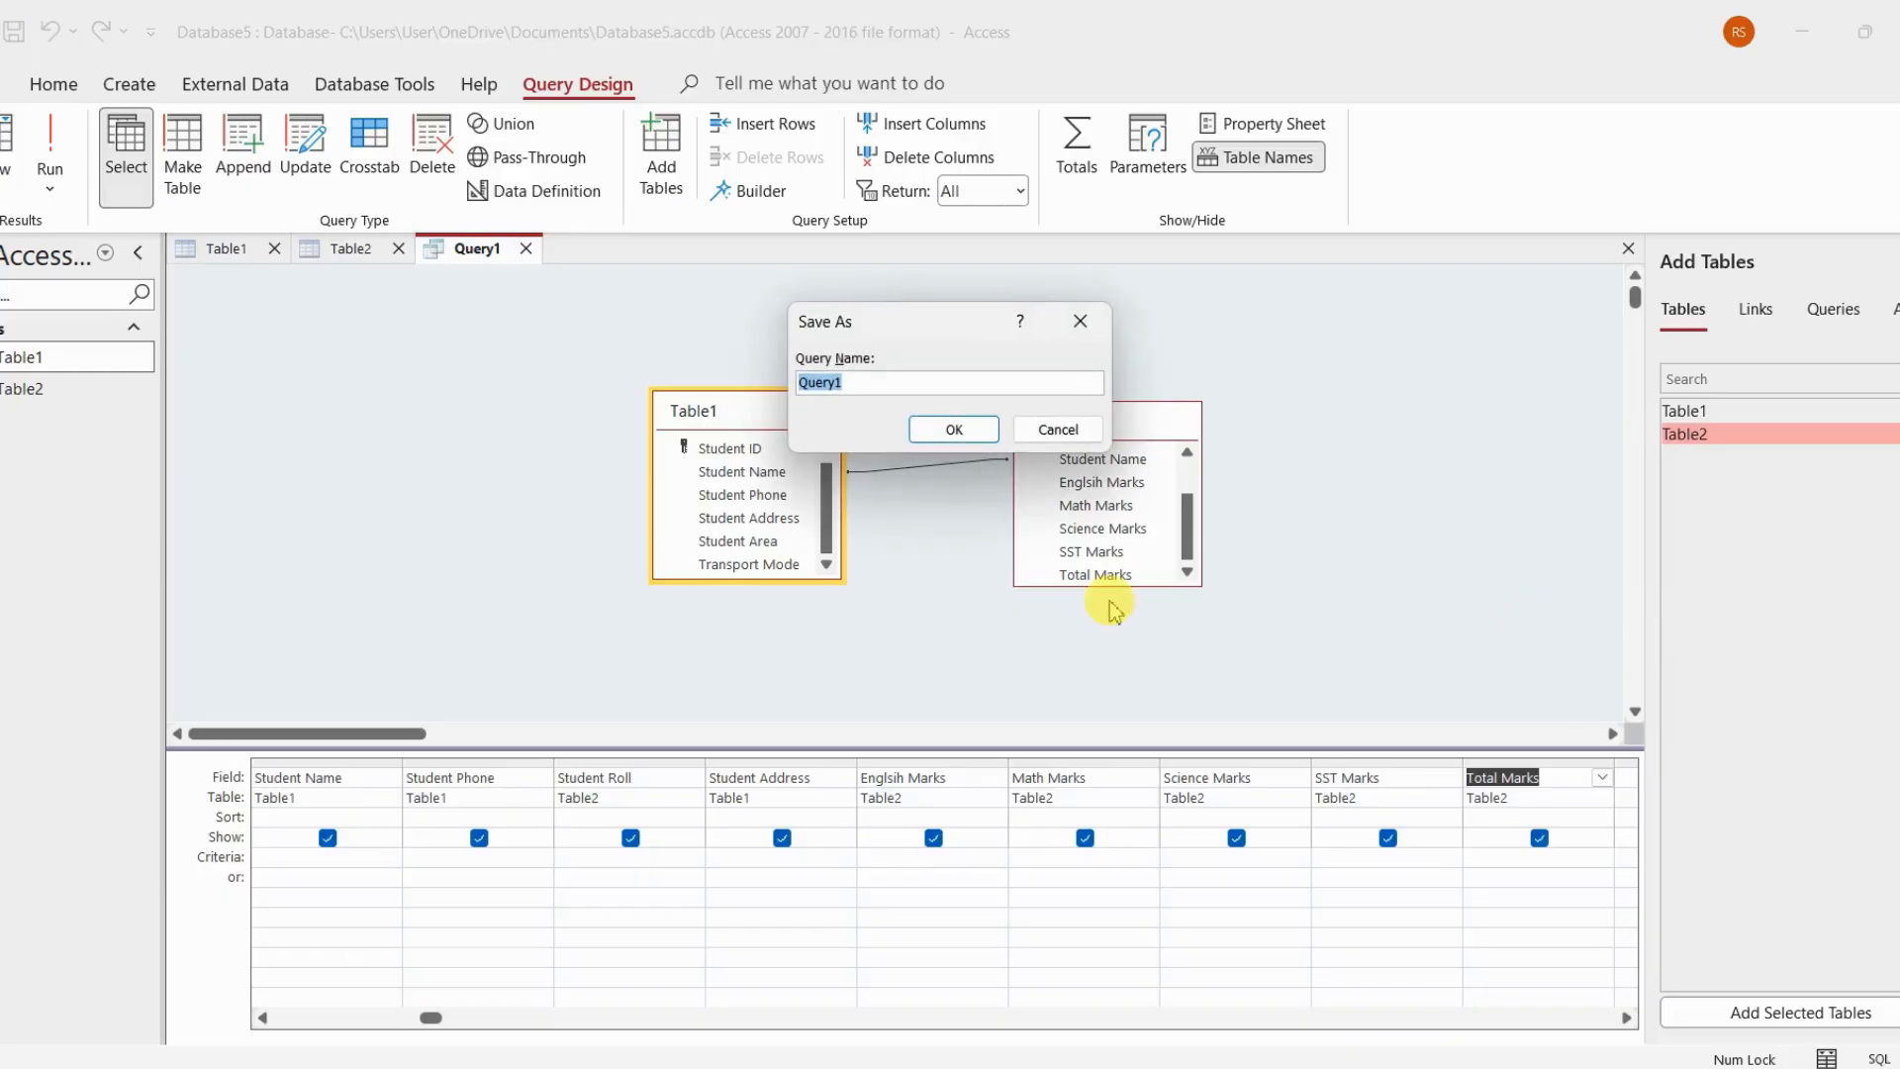
{"action": "left_click", "coordinate": [954, 430]}
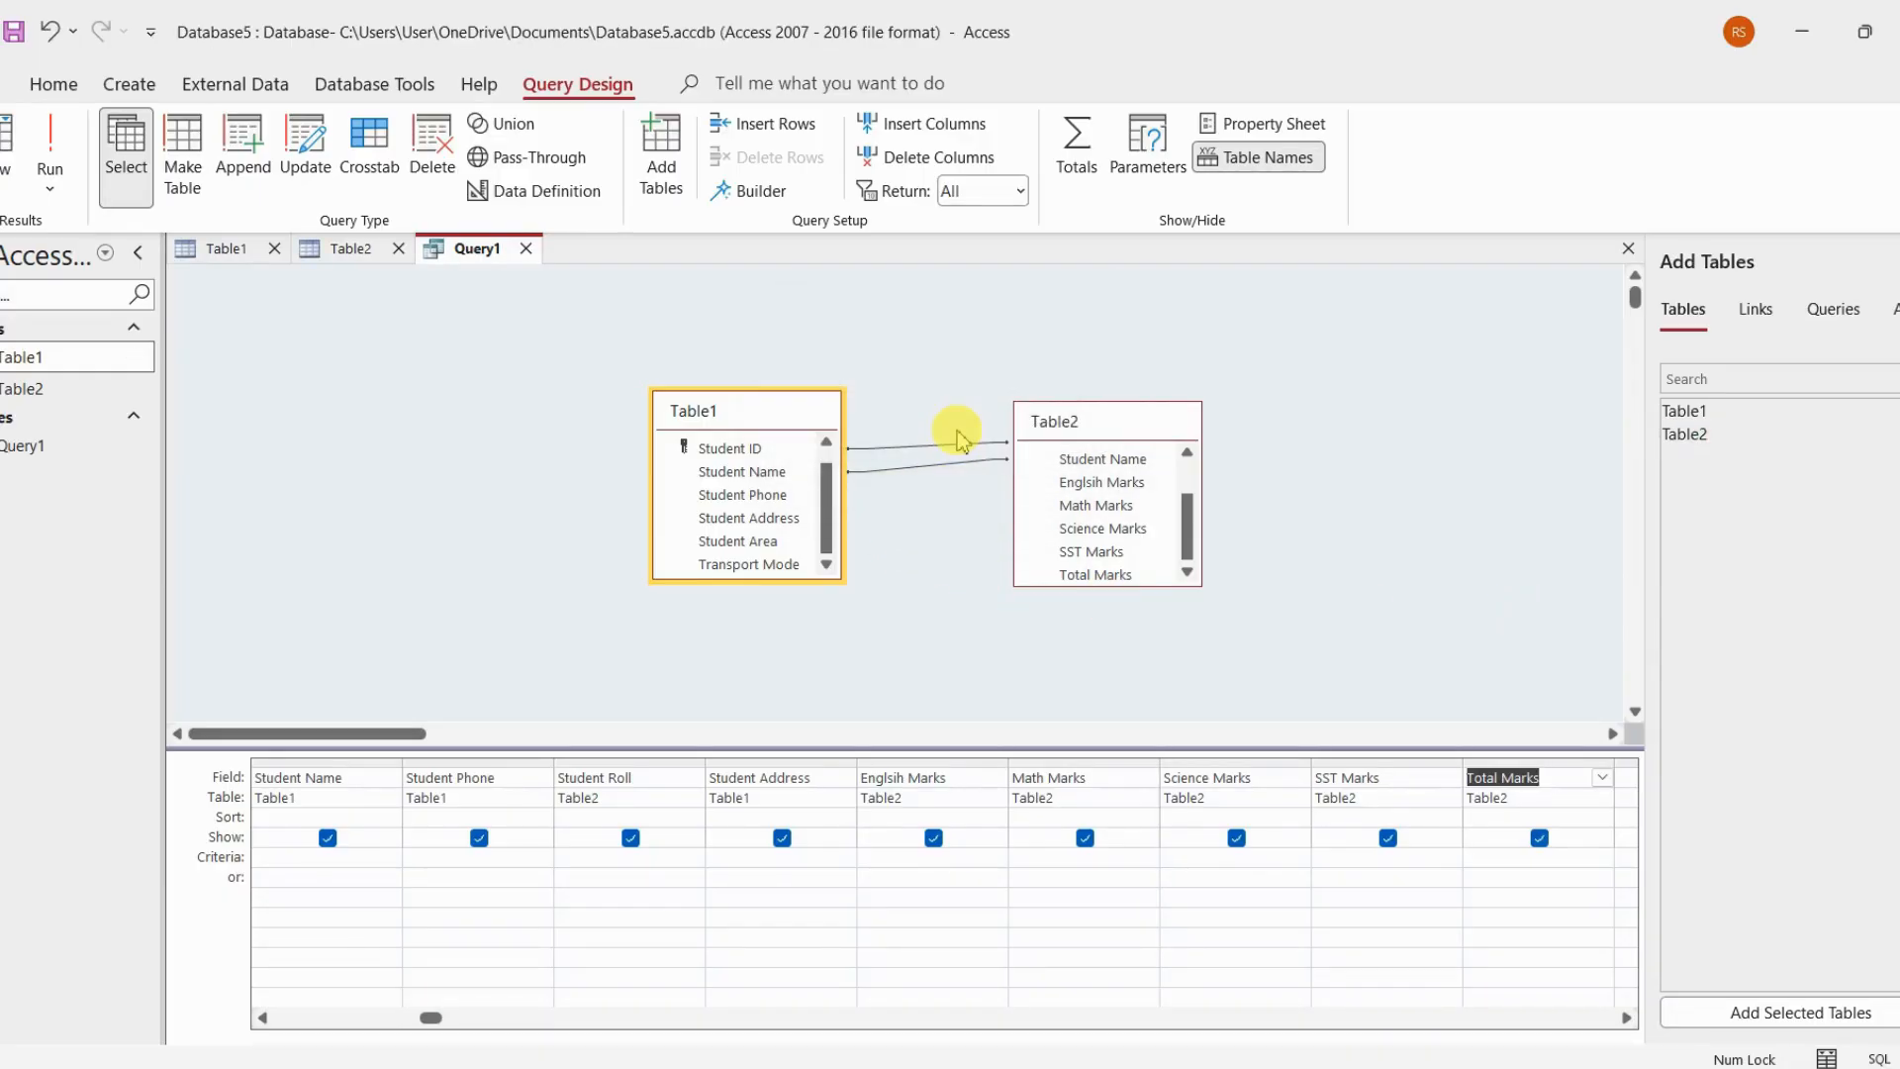
{"action": "left_click", "coordinate": [1831, 1056]}
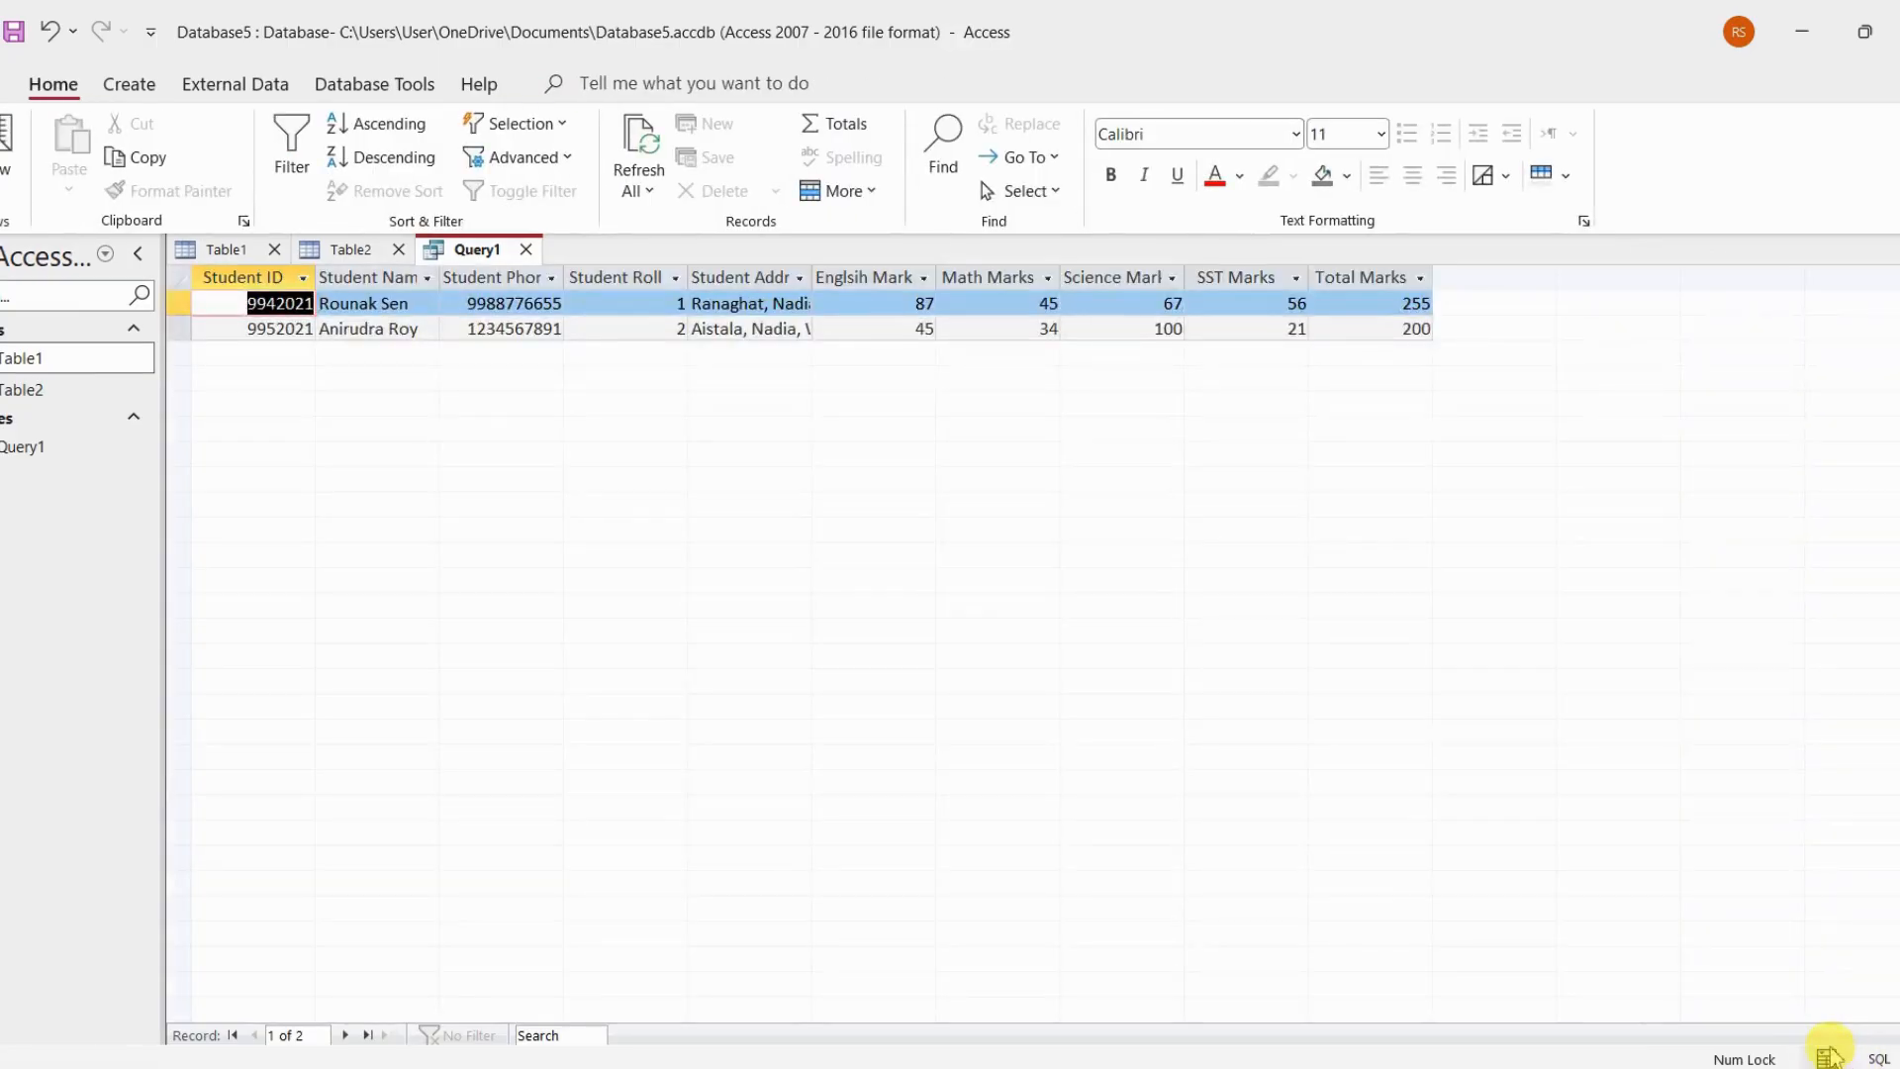
Compare the records in Query1's datasheet with those in Table1 and Table2, ending on the query results
{"action": "left_click", "coordinate": [797, 330]}
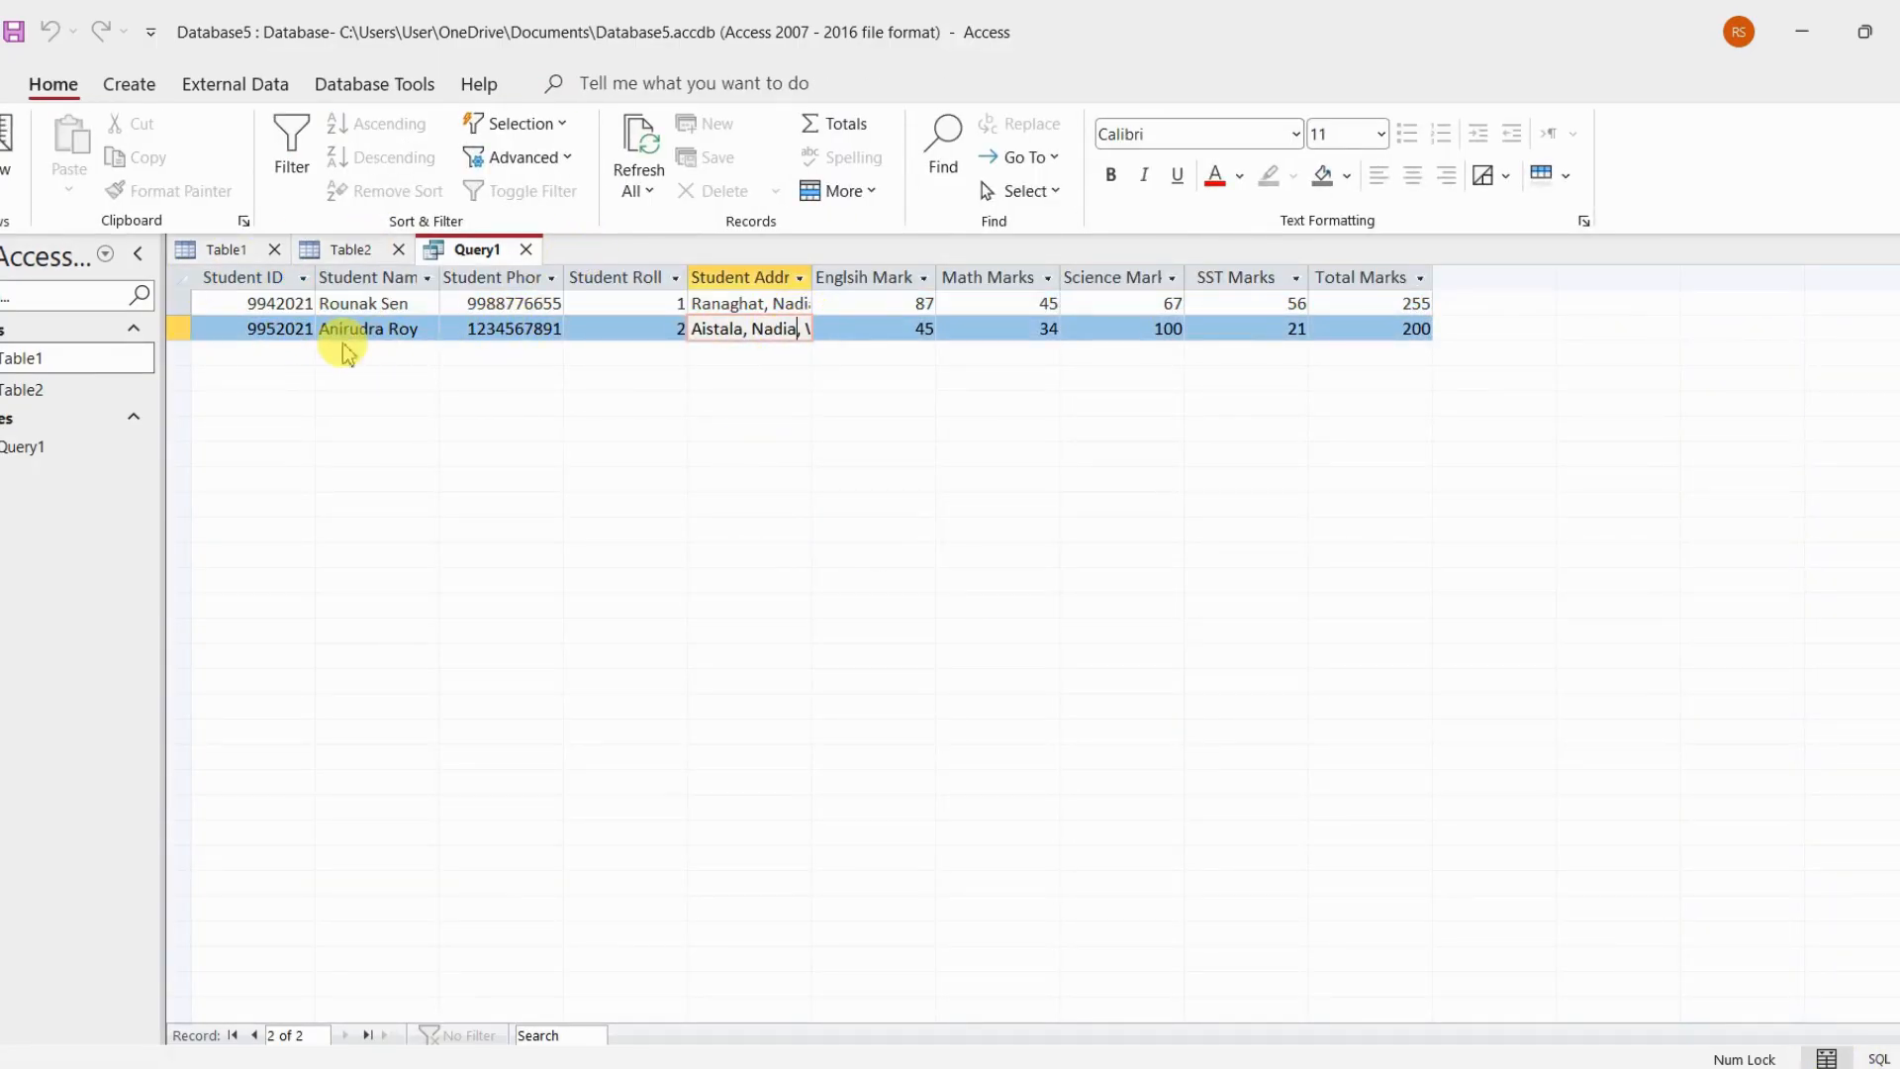
{"action": "left_click", "coordinate": [240, 253]}
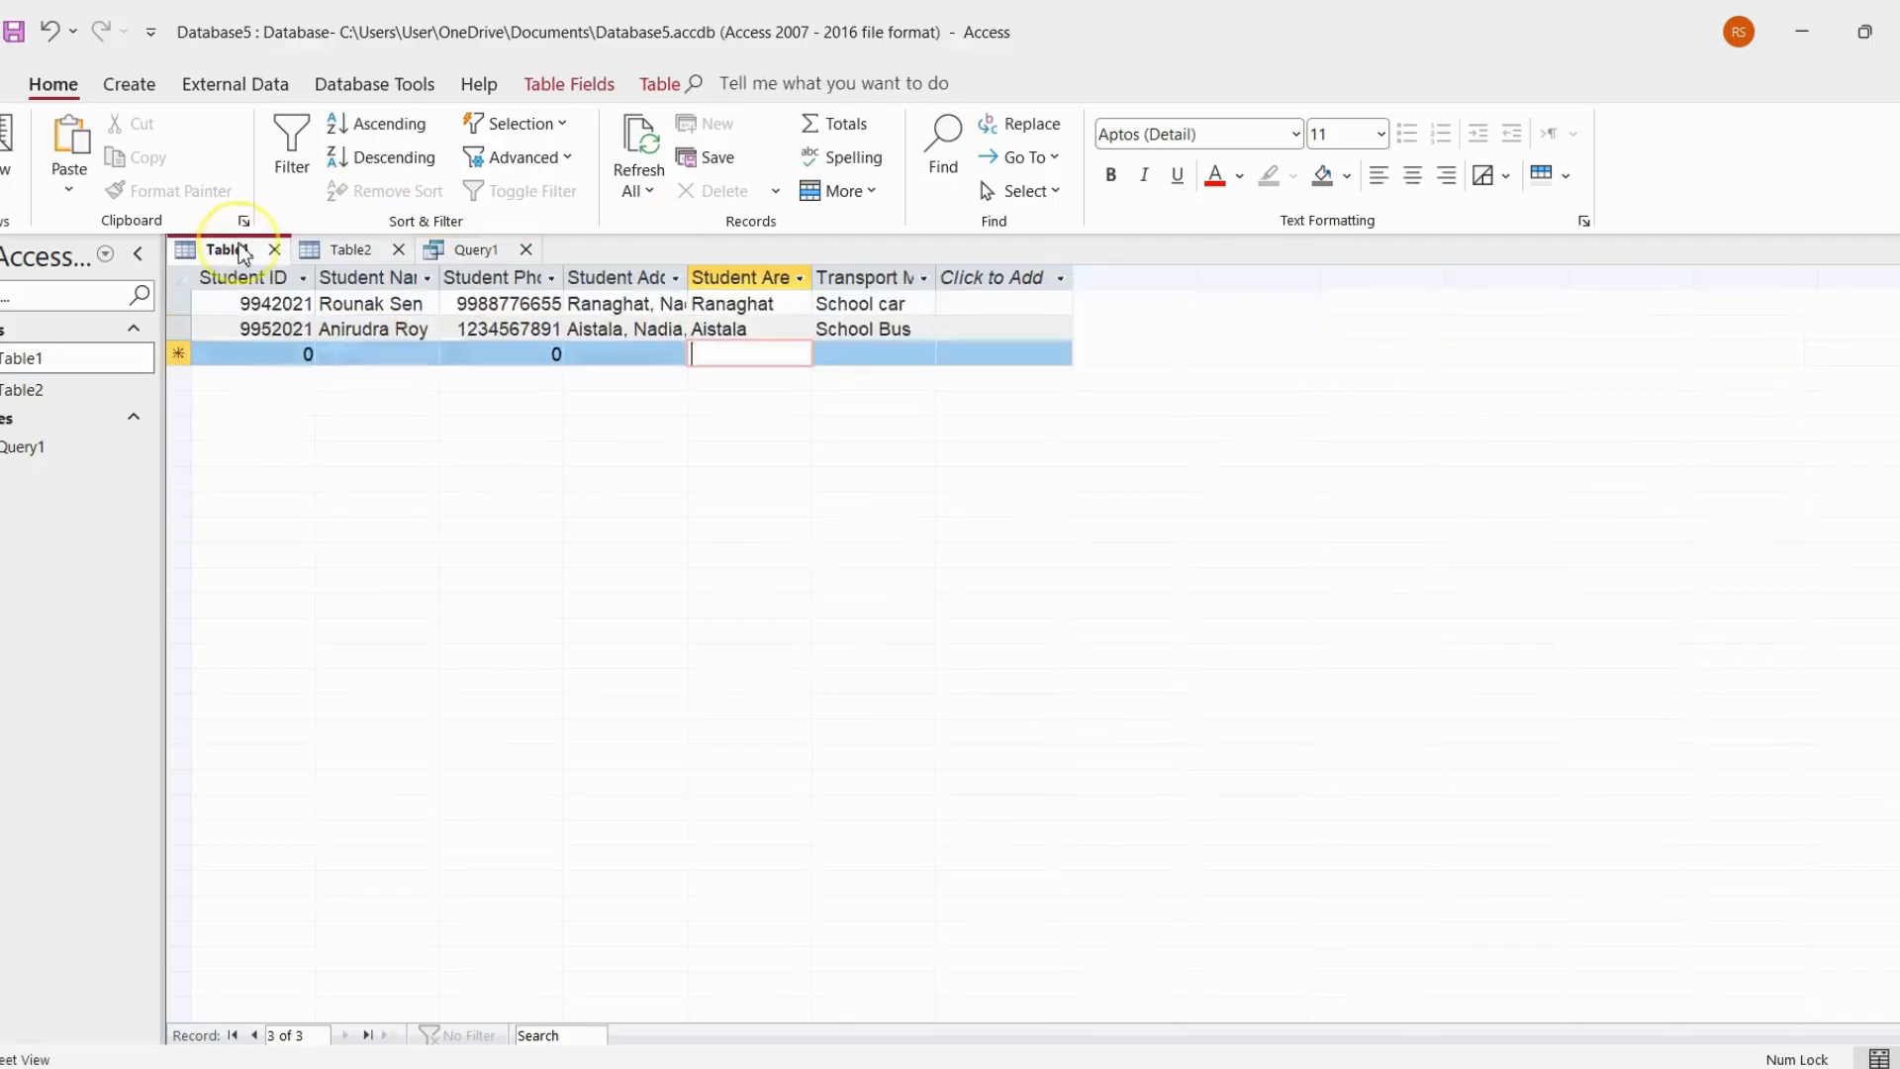
{"action": "left_click", "coordinate": [347, 250]}
{"action": "left_click", "coordinate": [475, 248]}
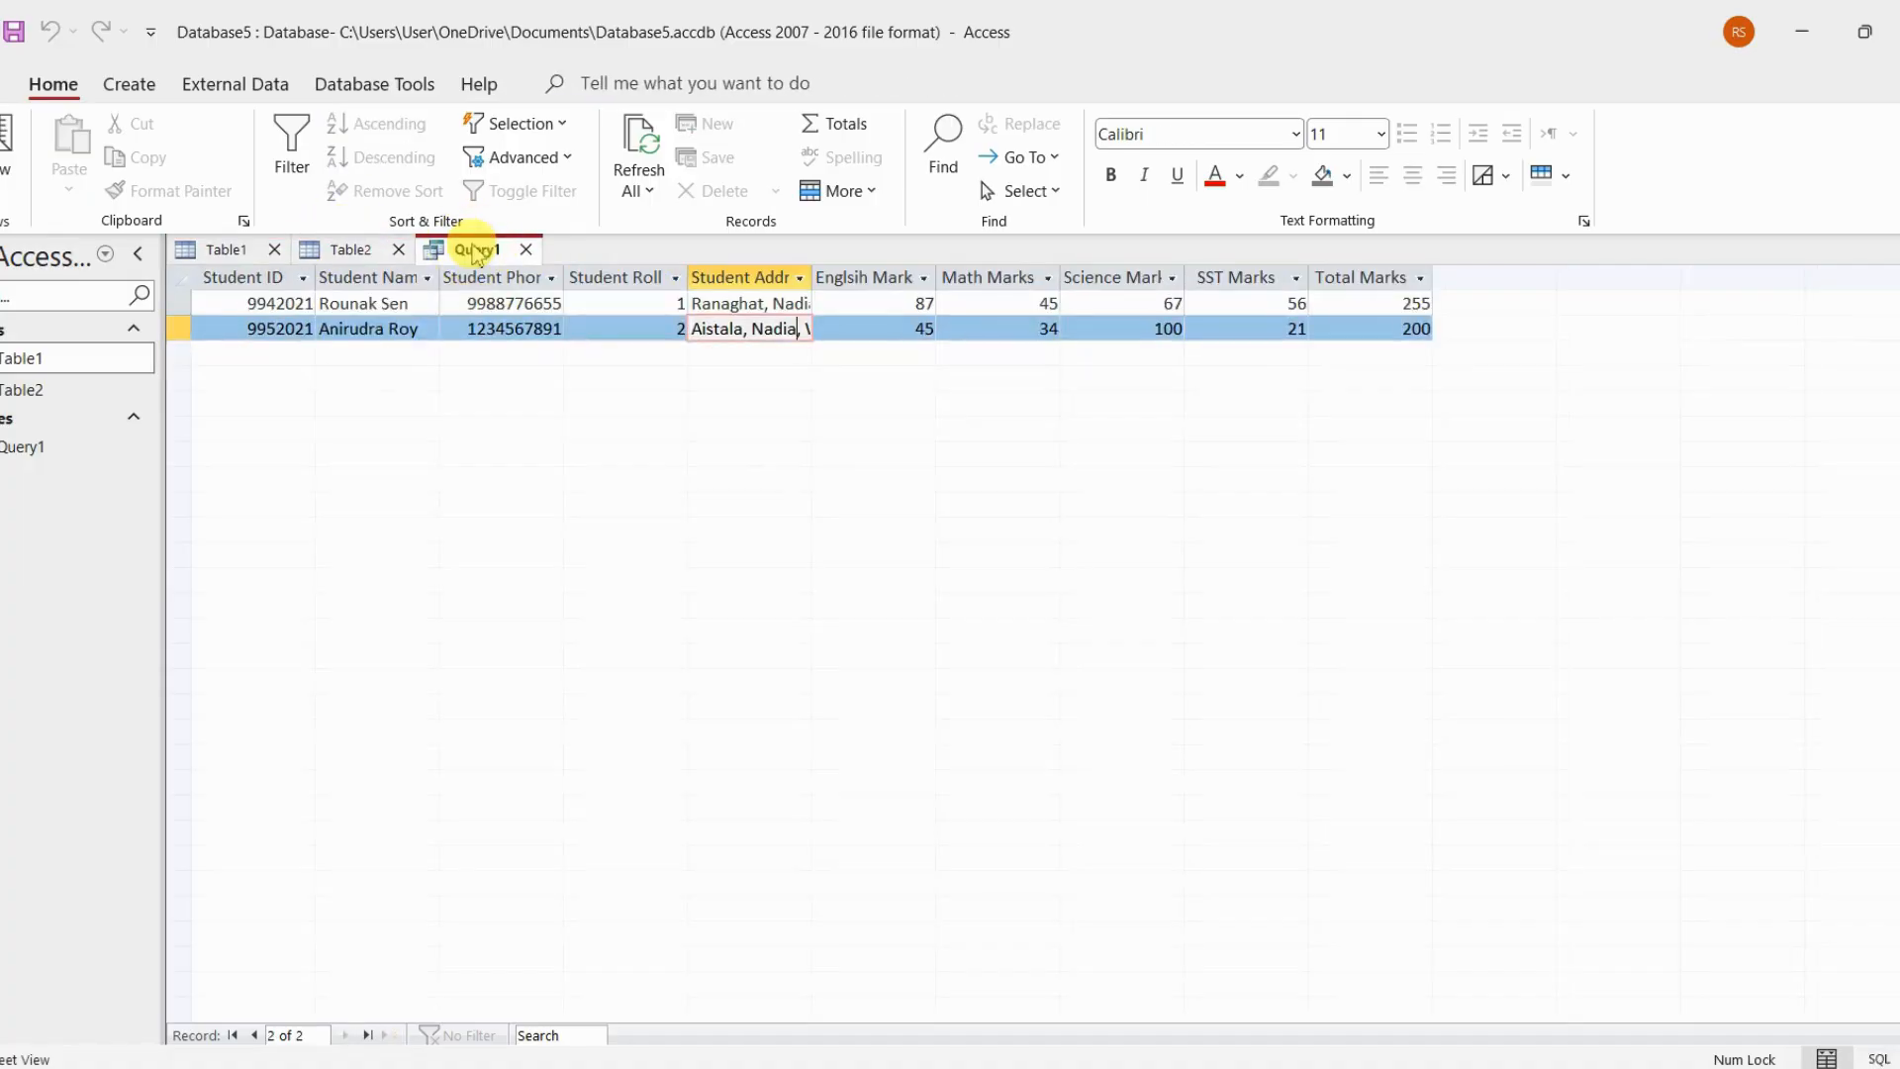